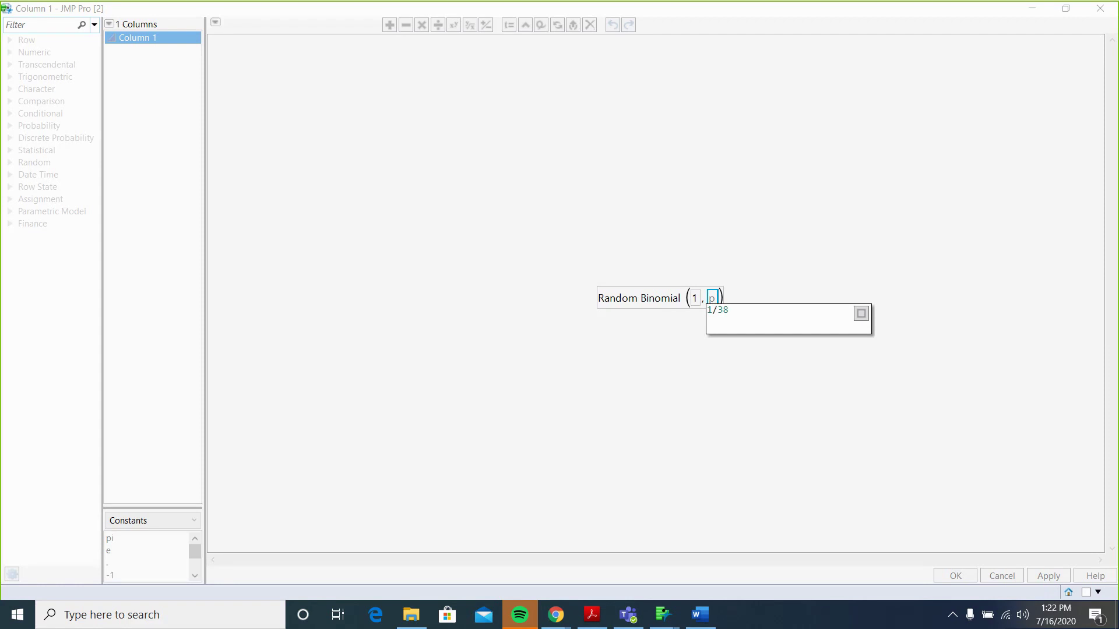
Set the Random Binomial probability to 1/38 and accept the formula and settings for the Roulette column
key(Return)
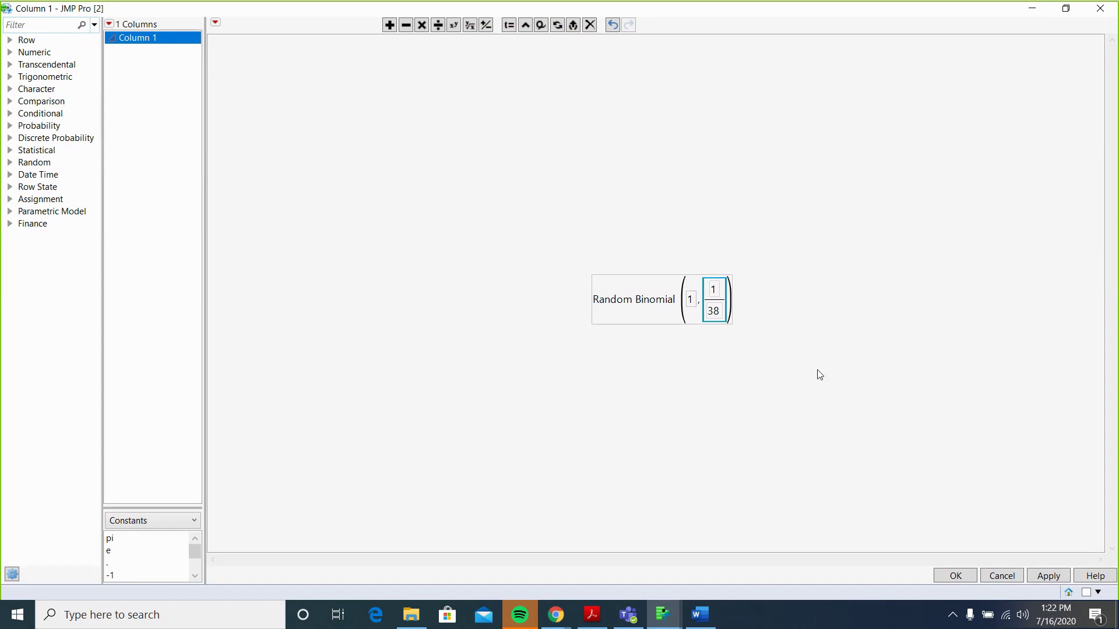
click(928, 452)
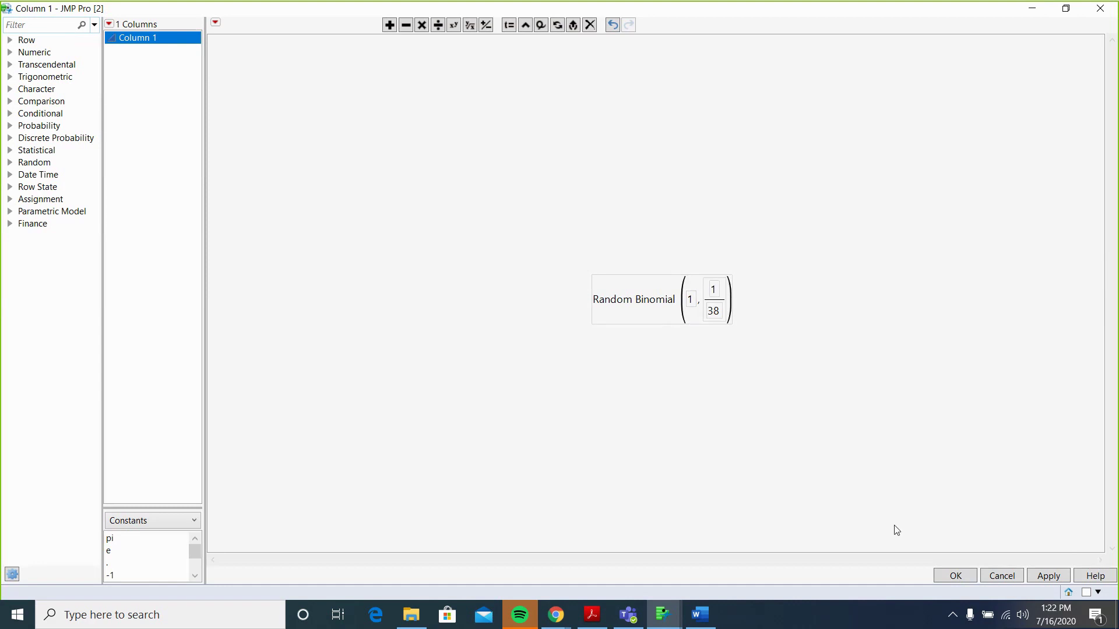
click(955, 576)
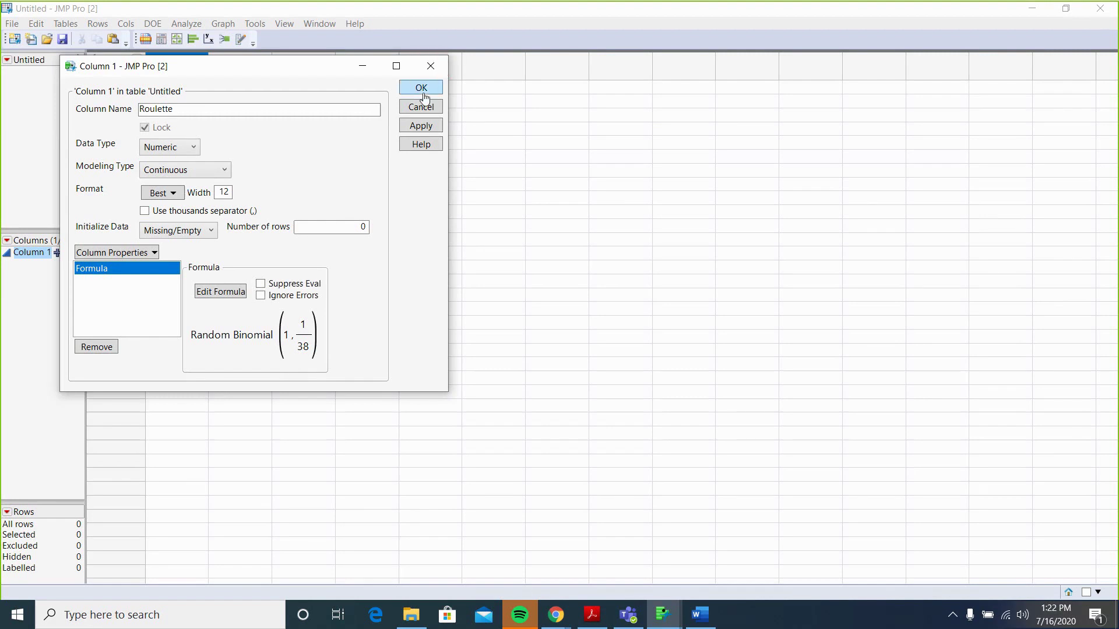
click(431, 129)
click(428, 88)
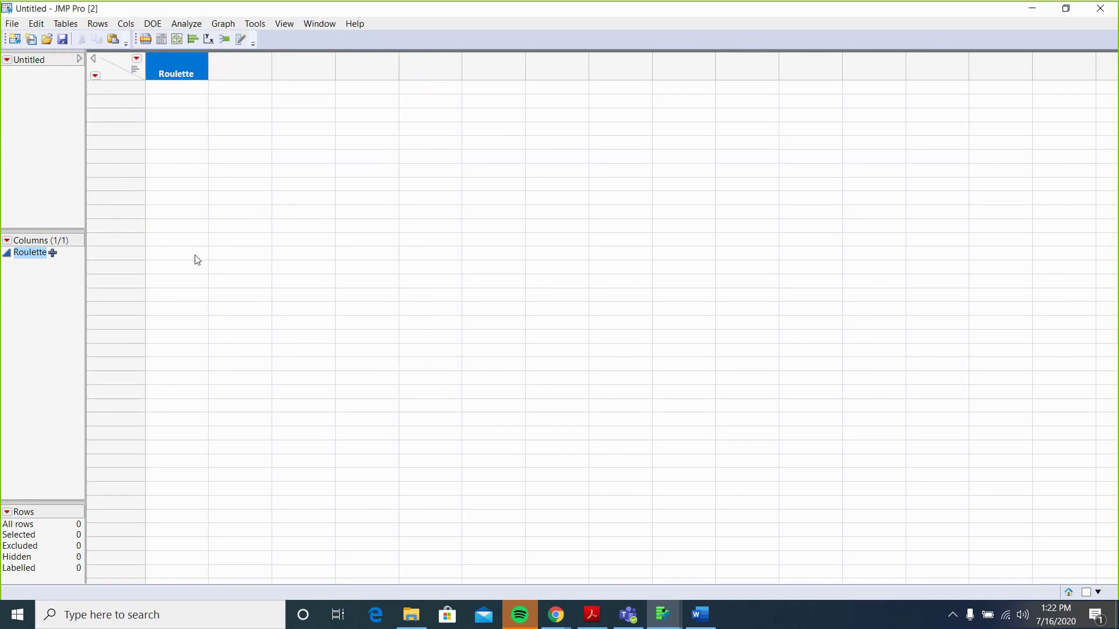
Switch to Chrome and check the lab instructions for the minimum number of simulations, highlighting that requirement
click(95, 75)
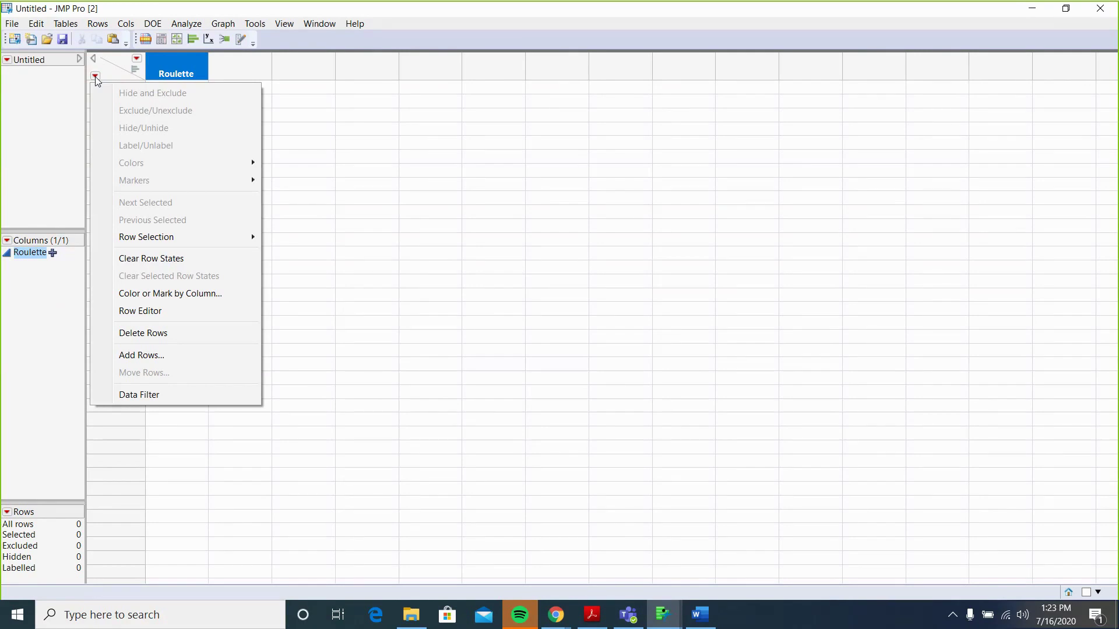
click(557, 615)
click(577, 565)
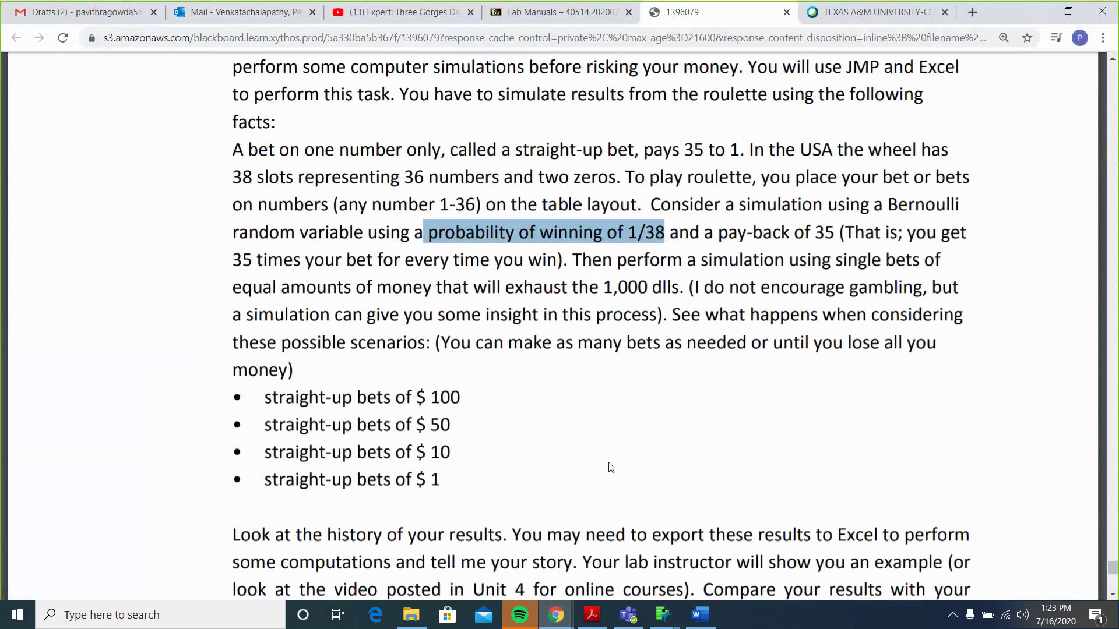
scroll(610, 467, down, 5)
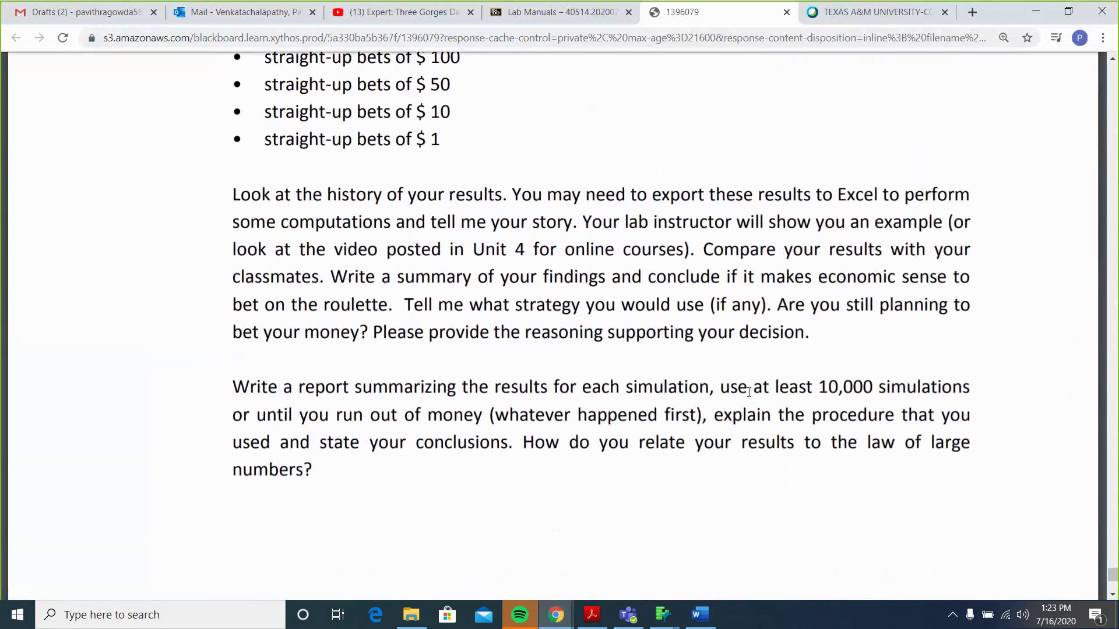
drag(721, 389, 963, 392)
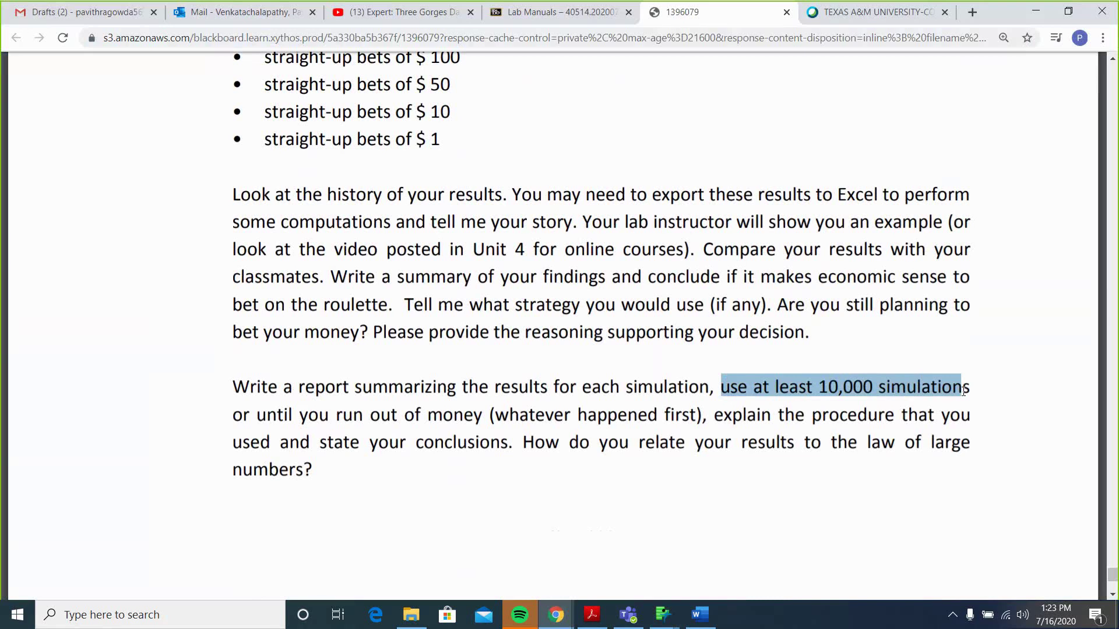
click(1035, 12)
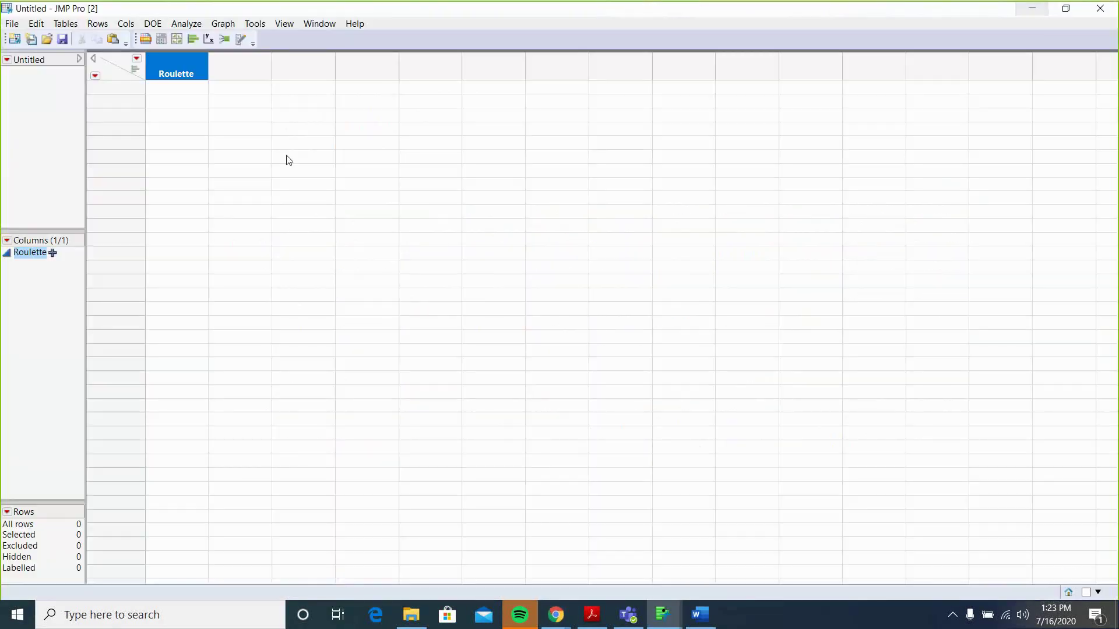
Add 10000 rows to the data table containing the Roulette column
click(94, 76)
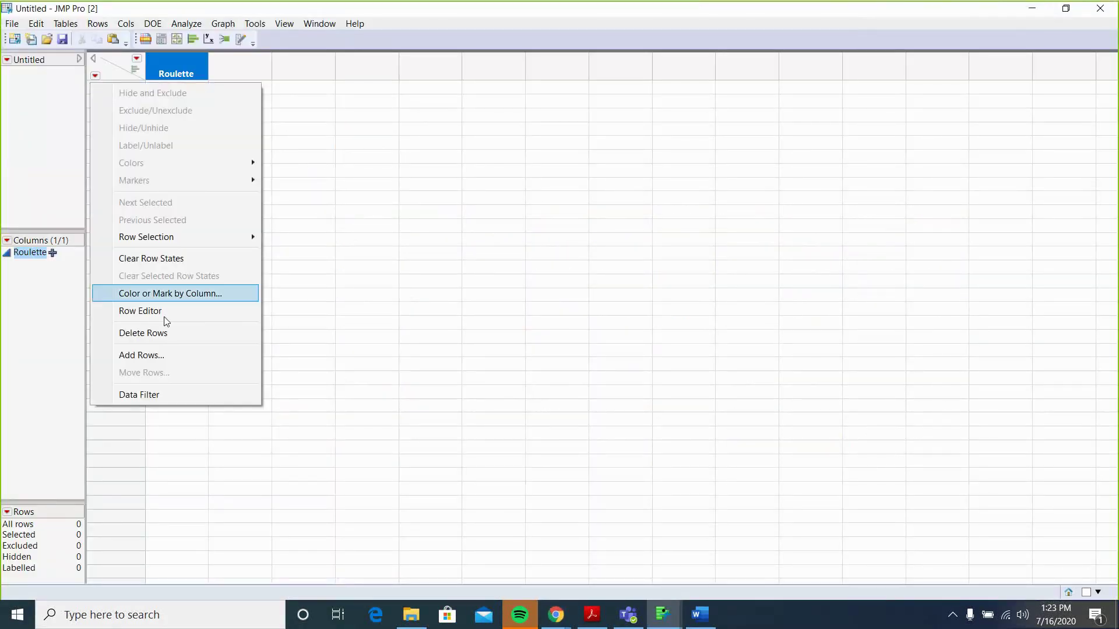
click(165, 357)
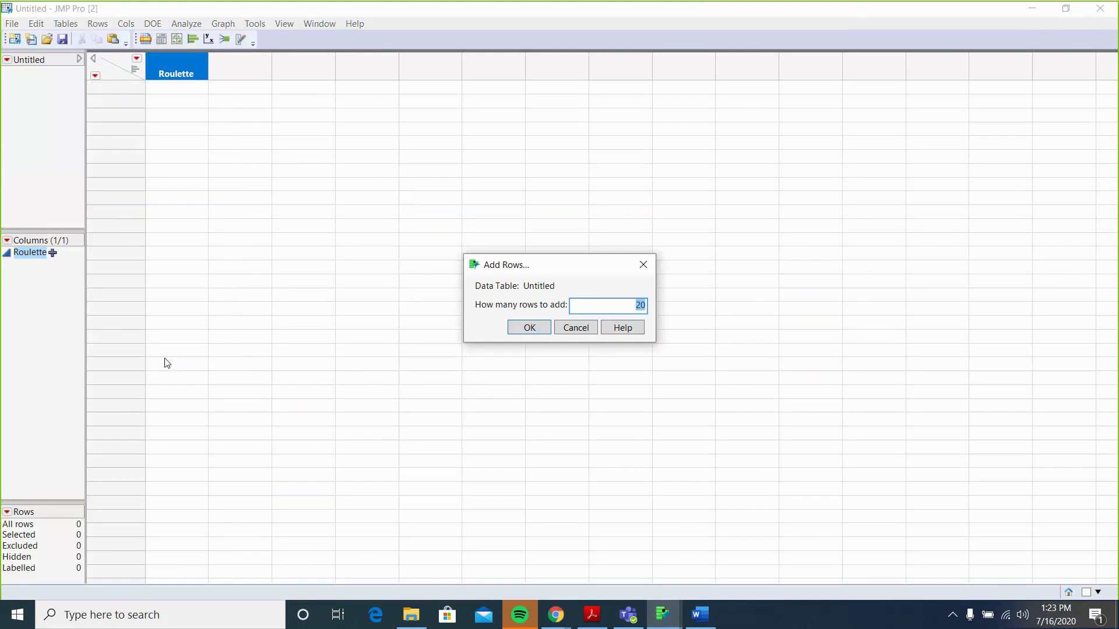
text(10000)
click(534, 329)
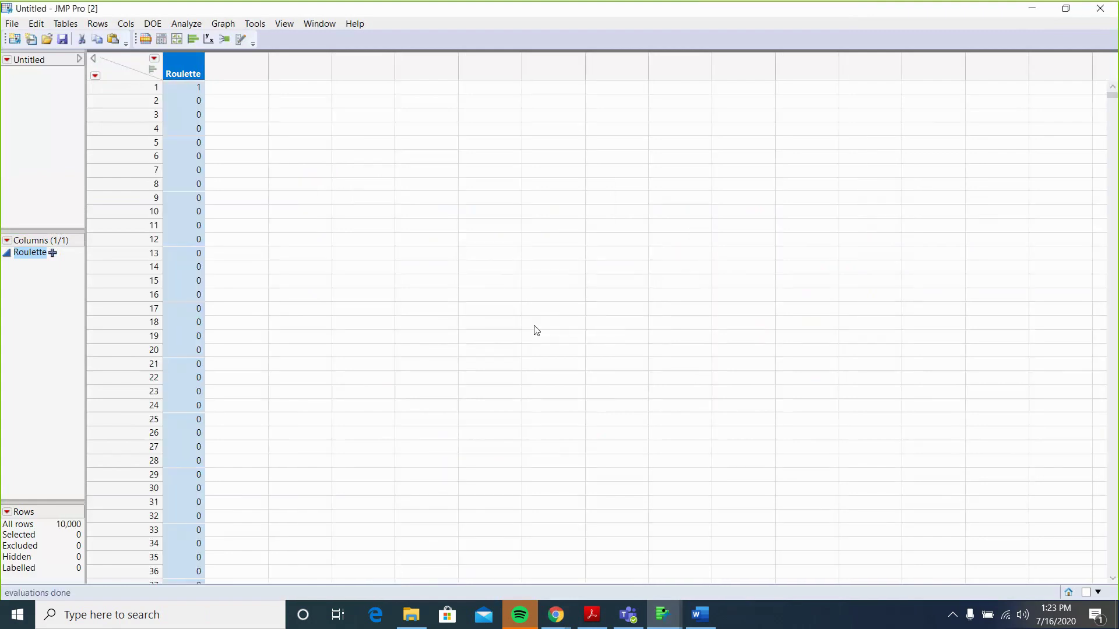
Examine the simulated wins and losses down the Roulette column
scroll(536, 331, down, 20)
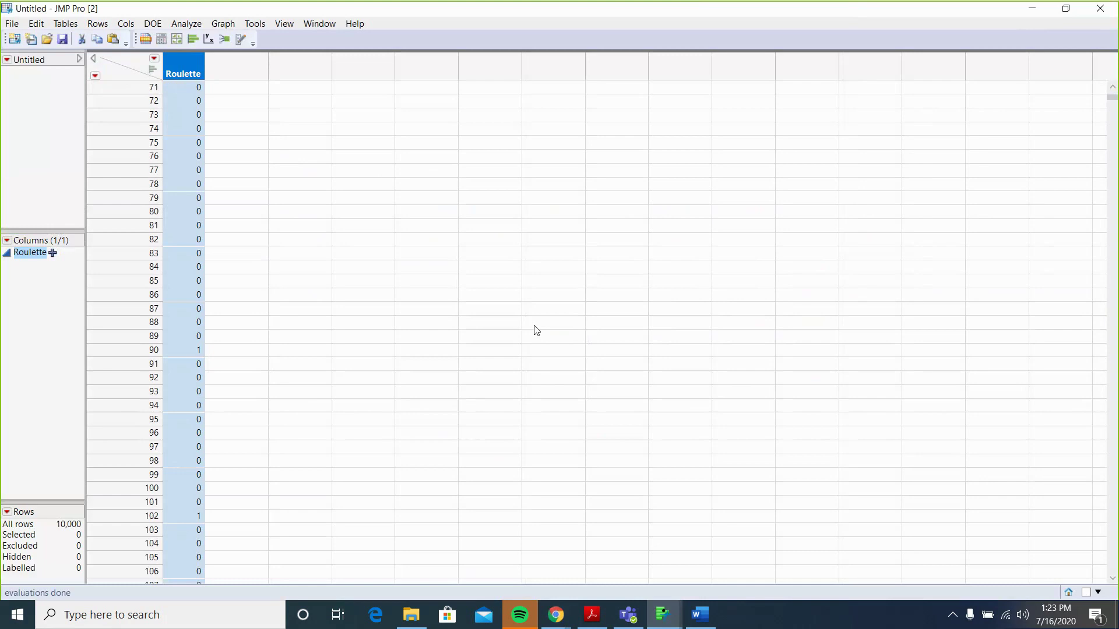
scroll(536, 330, up, 20)
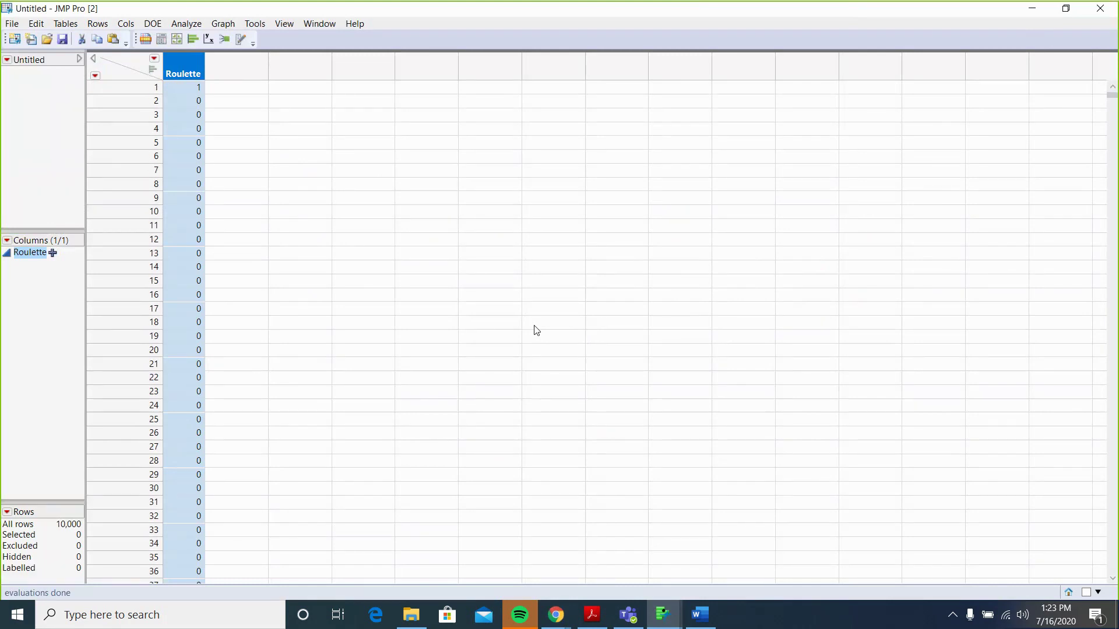
scroll(196, 405, down, 6)
scroll(195, 405, up, 3)
scroll(332, 275, down, 12)
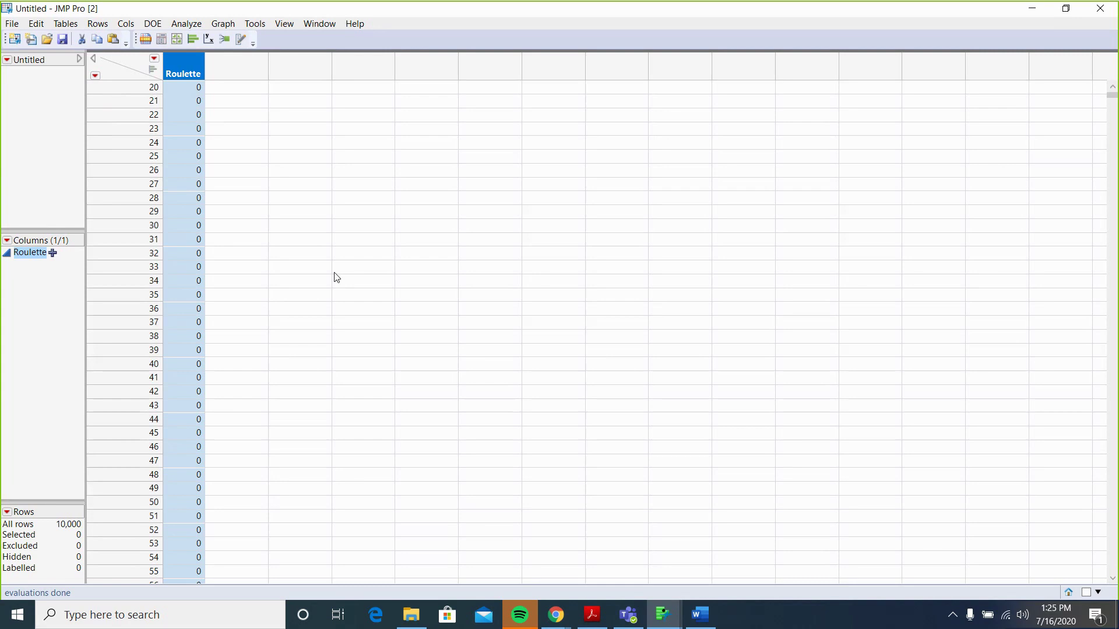
scroll(336, 277, up, 12)
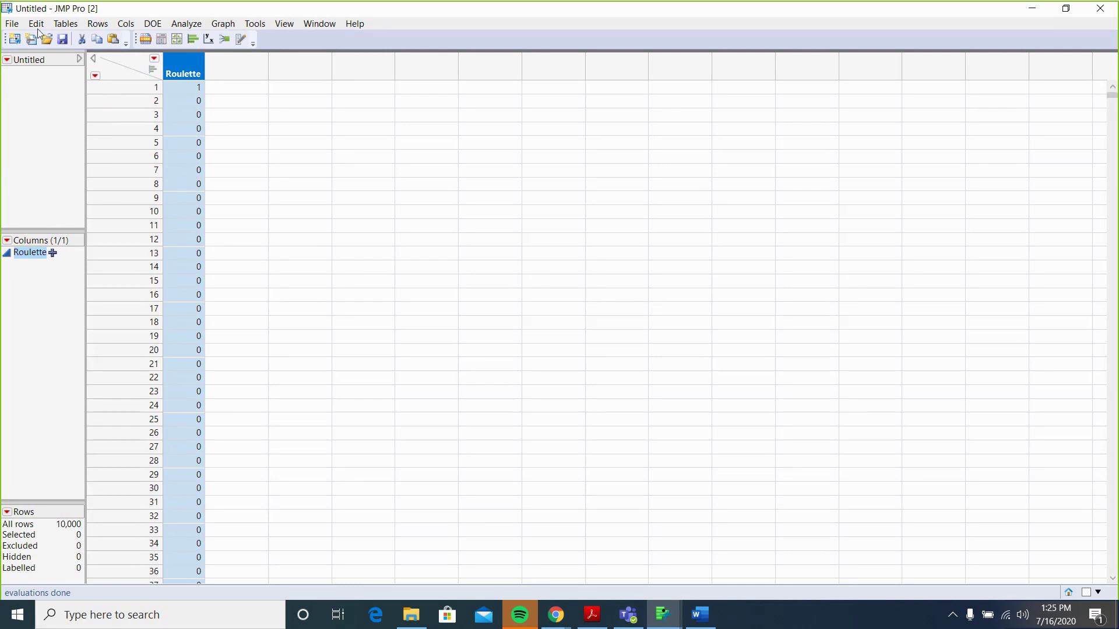
Save the data table to Documents as an Excel Workbook named "prob and simu", accepting the loss of formulas and formatting
click(12, 25)
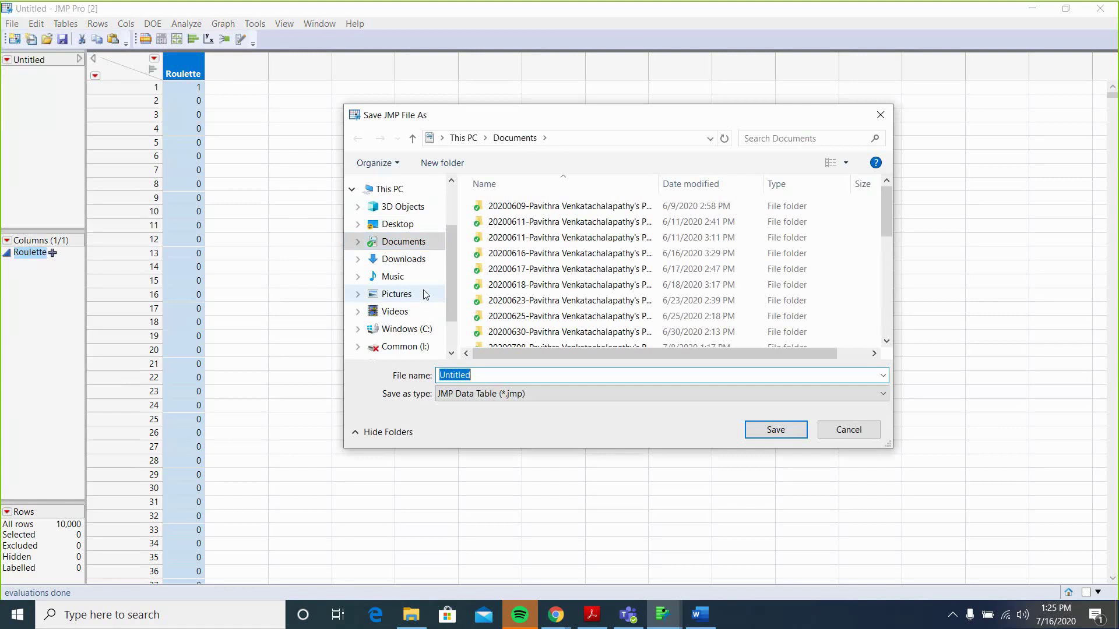
key(BackSpace)
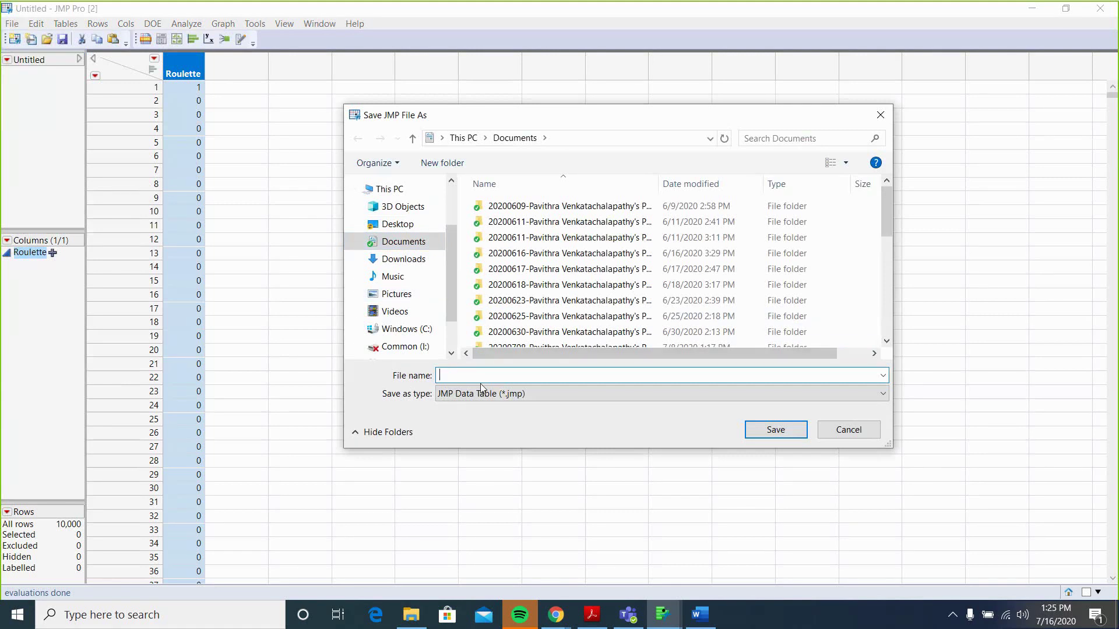
text(prob and simu)
click(517, 394)
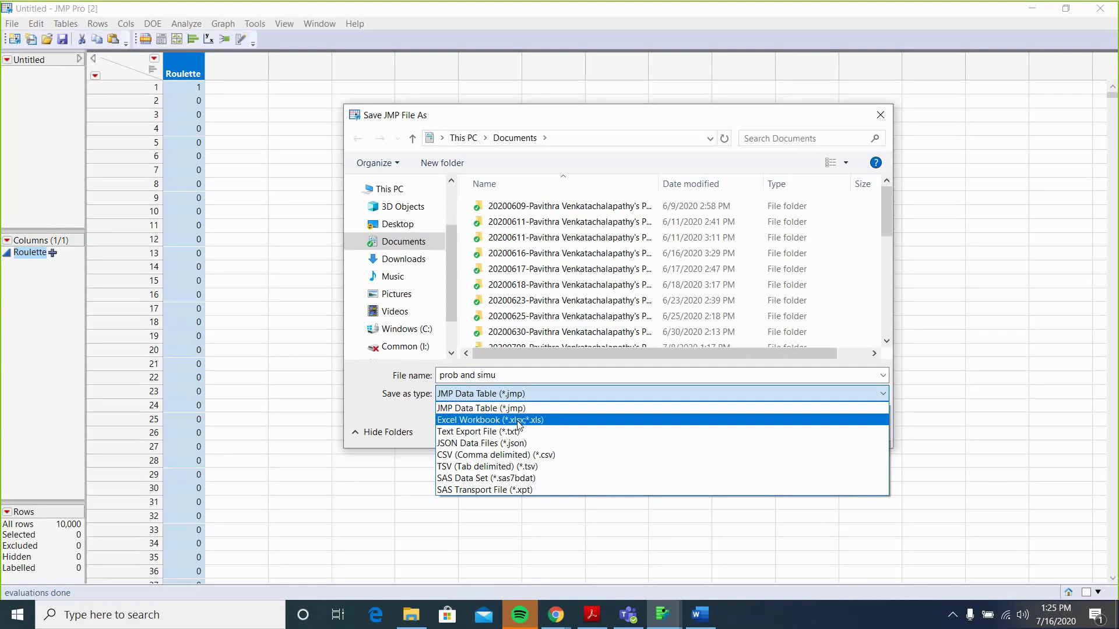
click(511, 393)
click(511, 394)
click(454, 421)
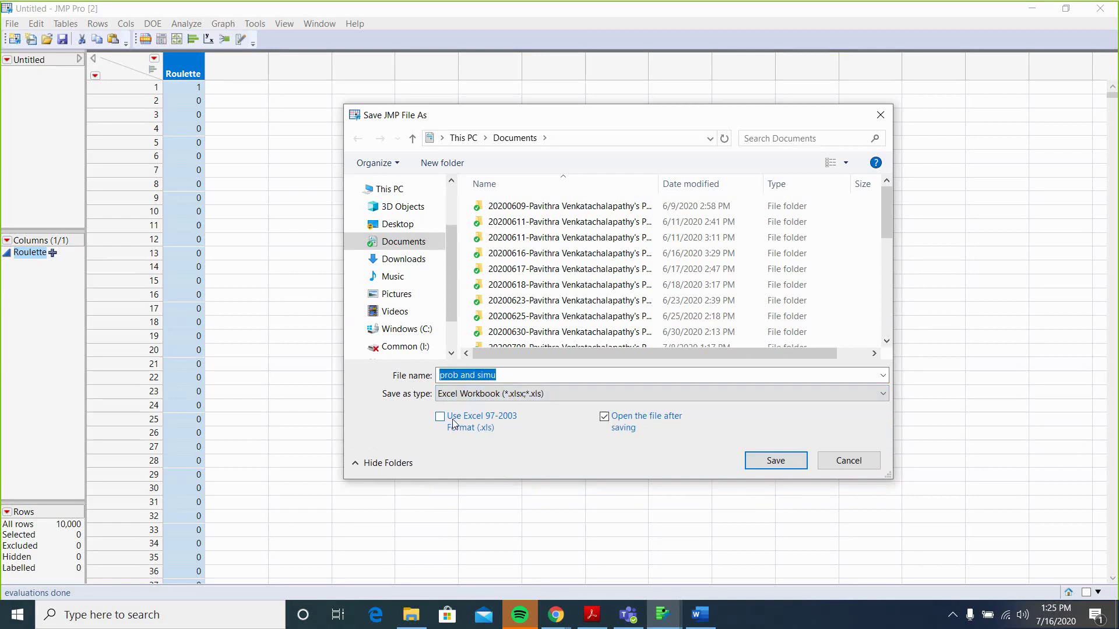
click(774, 461)
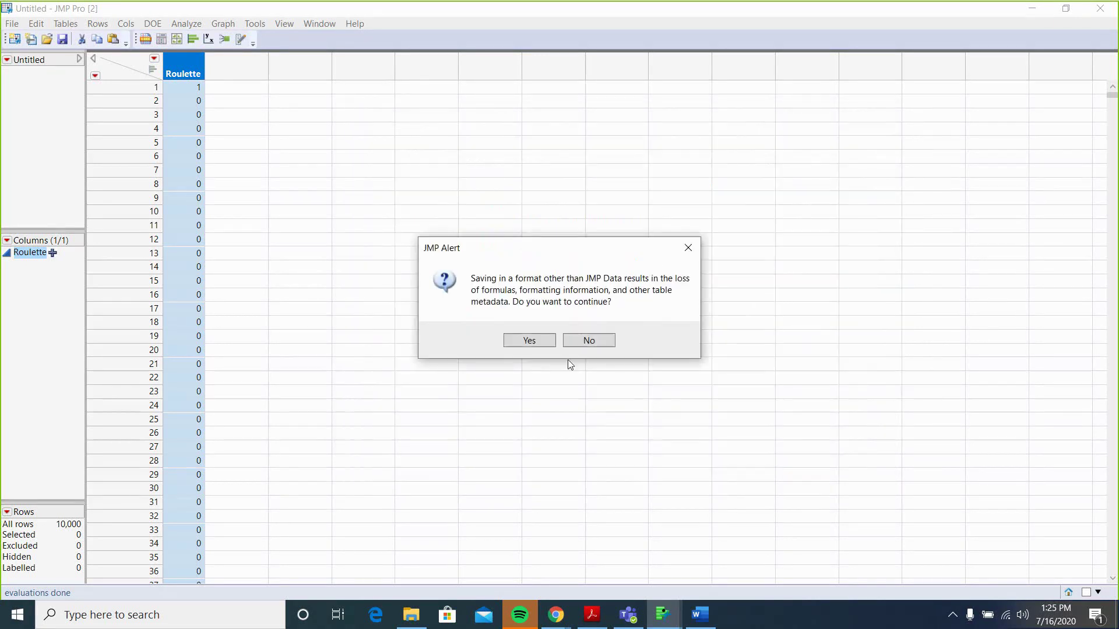
click(528, 341)
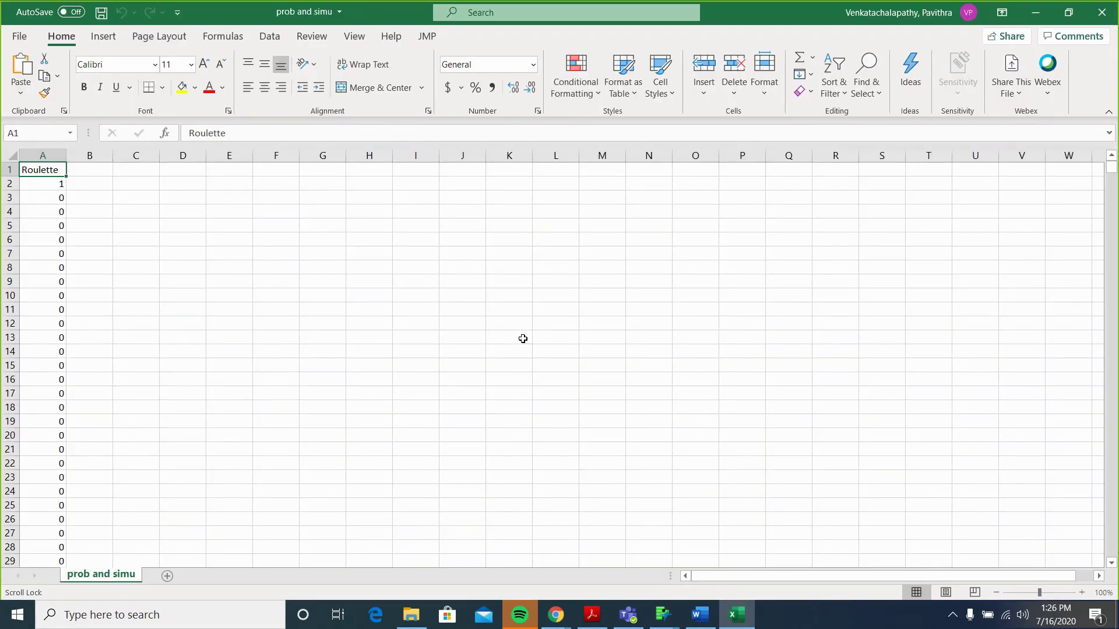
Look over the exported Roulette column in Excel, and close the workbook
scroll(523, 339, down, 1)
scroll(522, 339, up, 1)
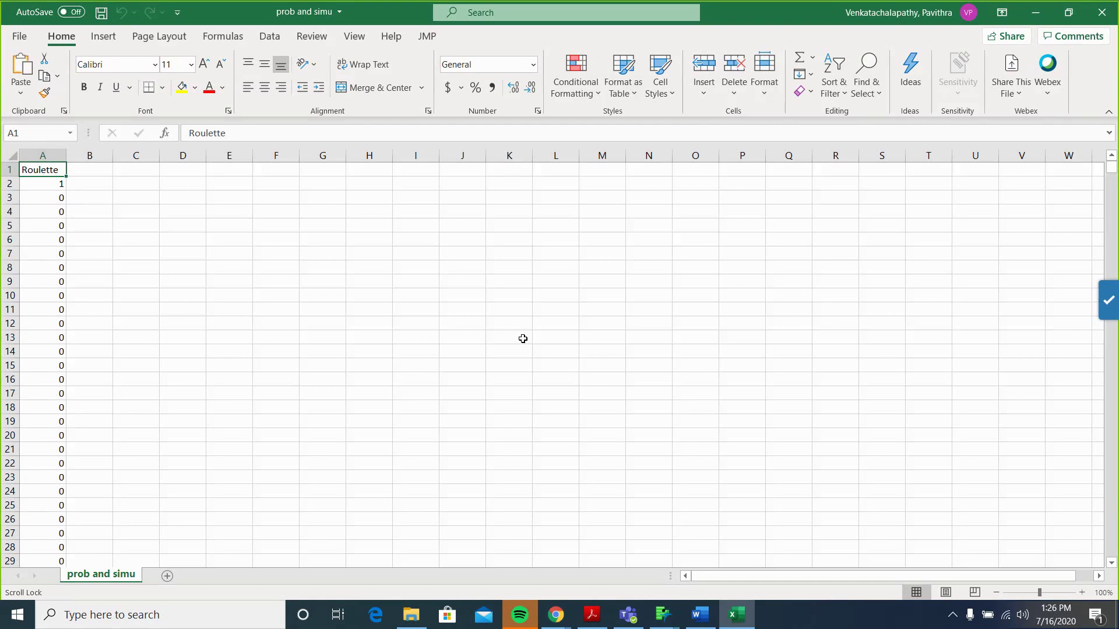
click(1112, 9)
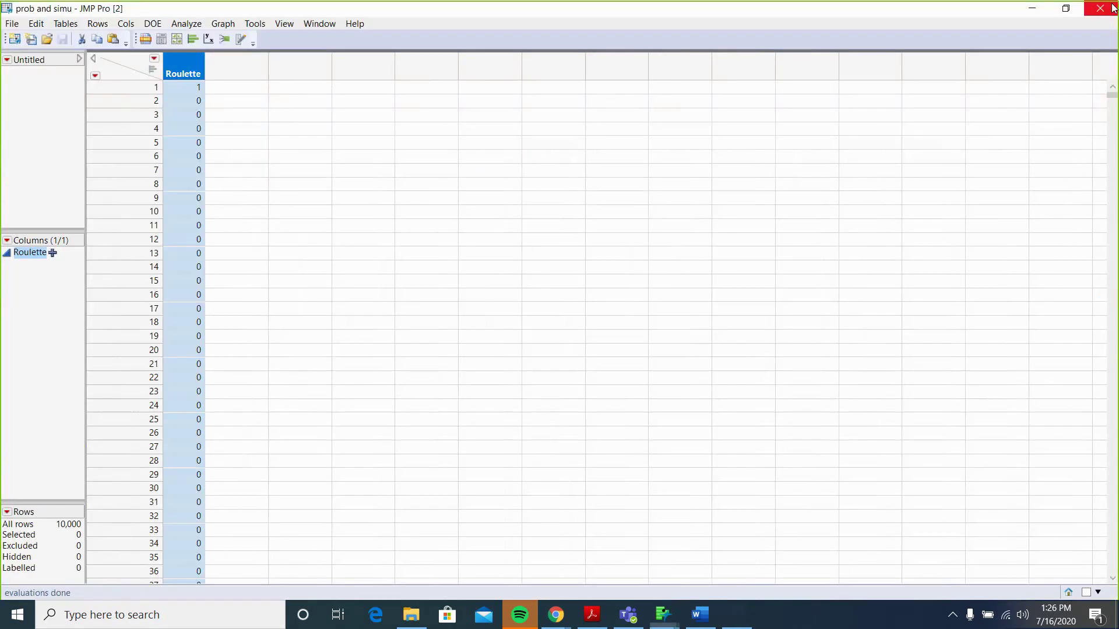
click(12, 24)
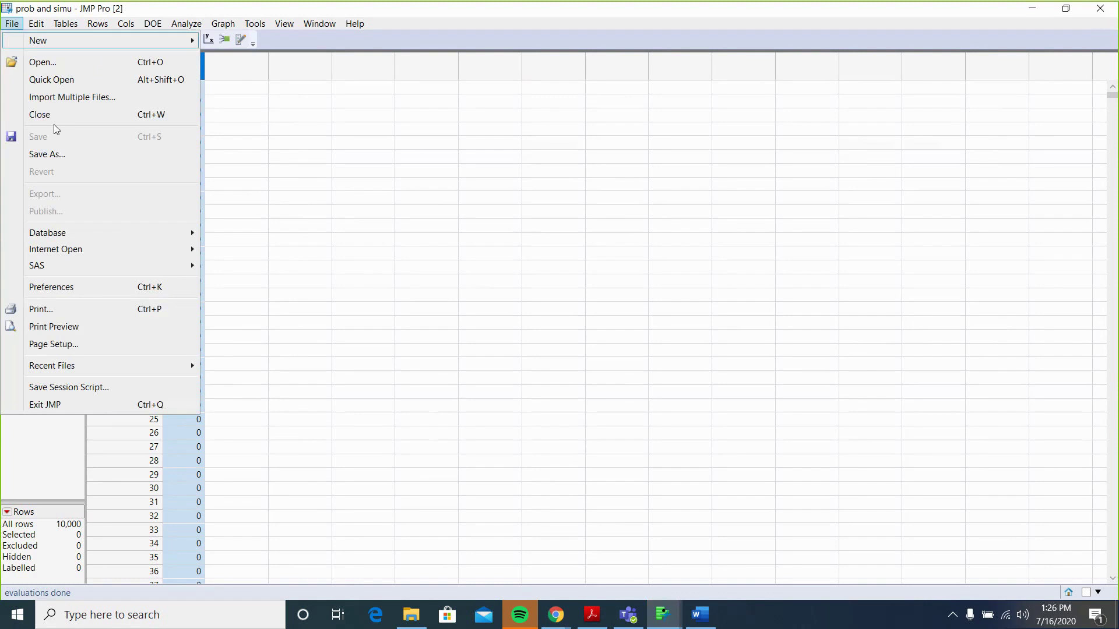
click(65, 155)
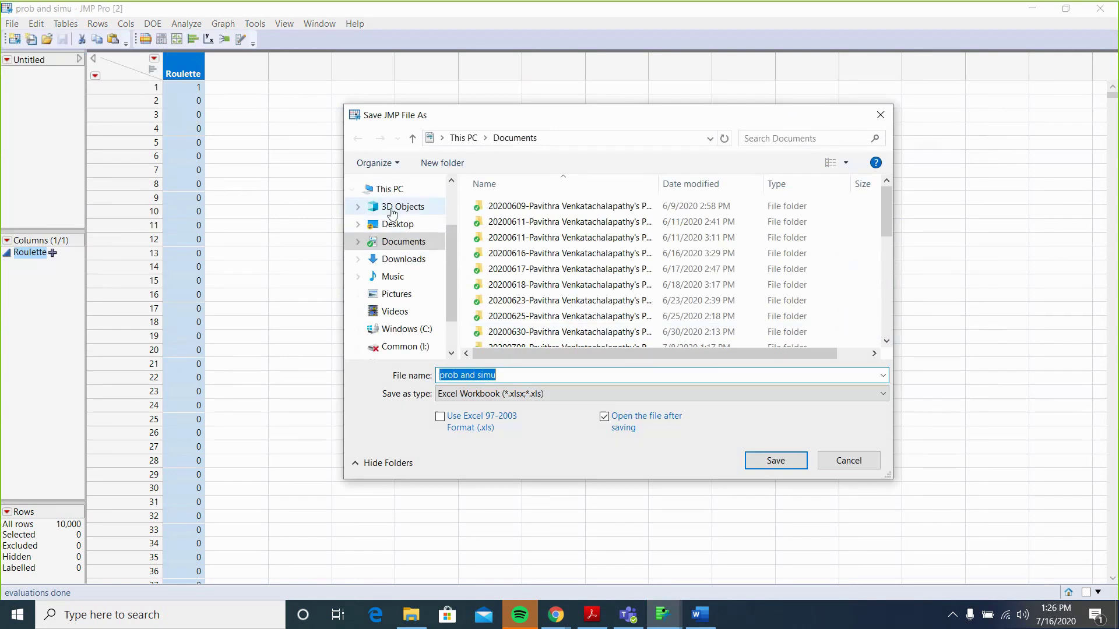
click(501, 394)
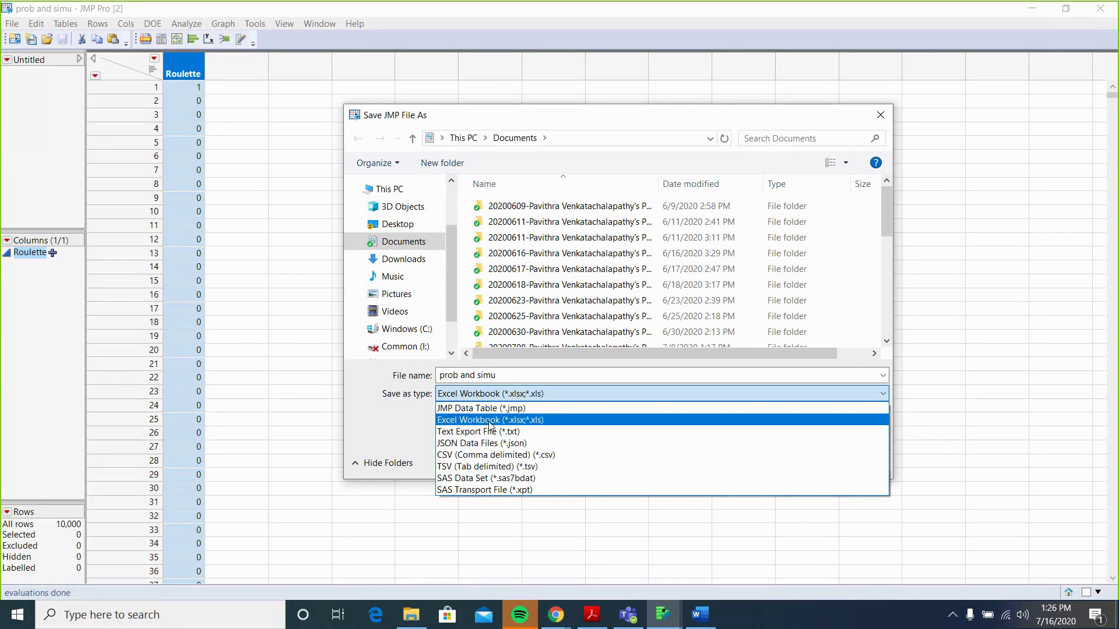
click(366, 425)
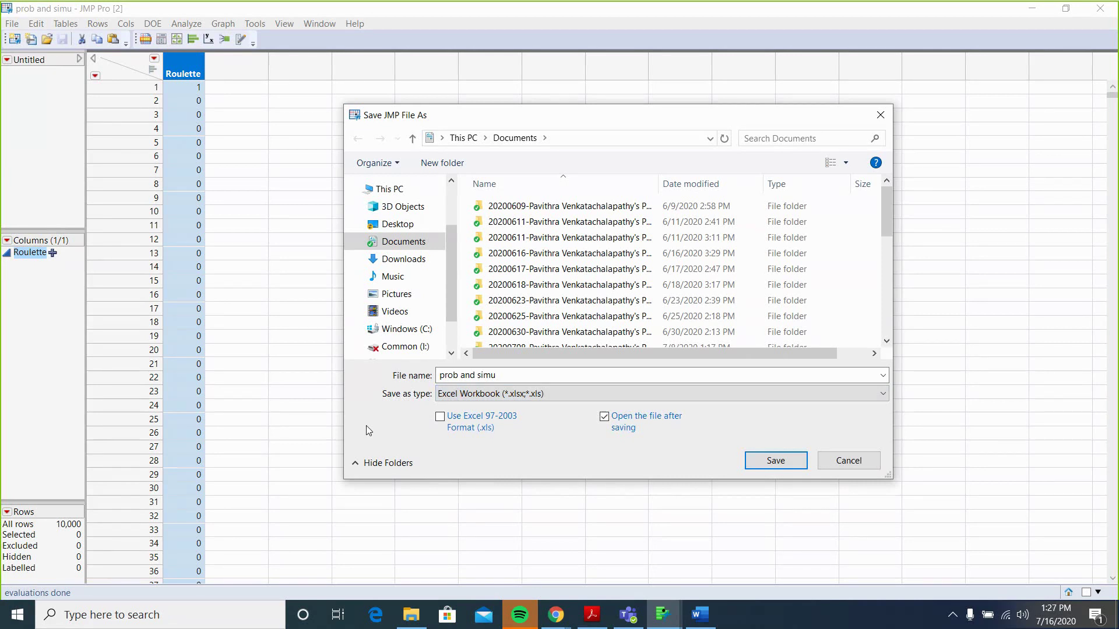
click(856, 466)
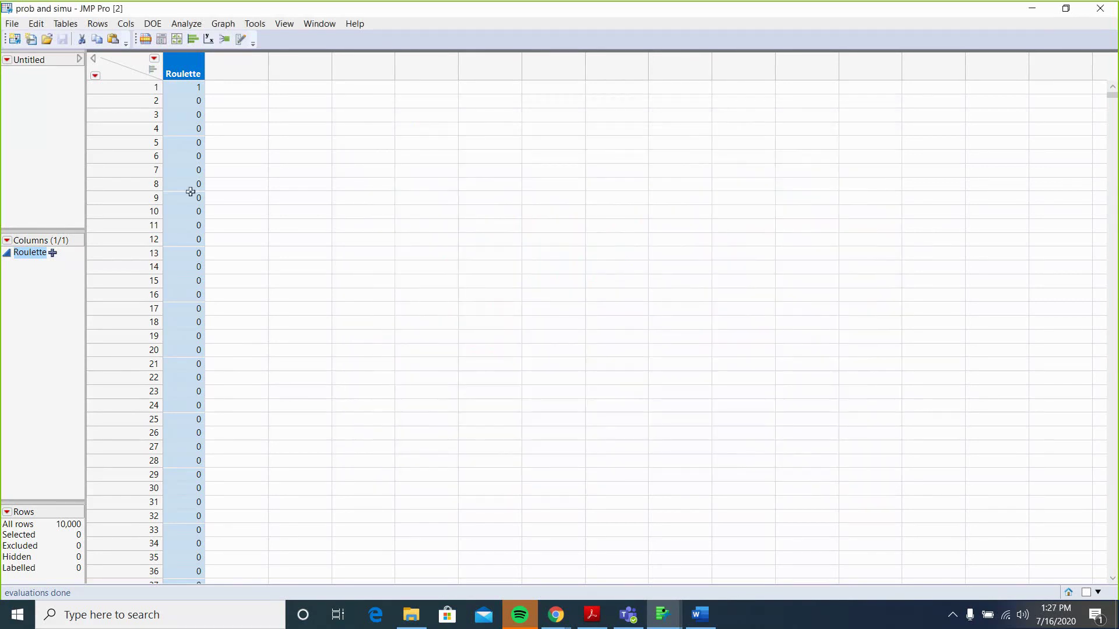
Start saving the table under a new file name again and enter "prob and simu.xlsx" as the name
click(13, 24)
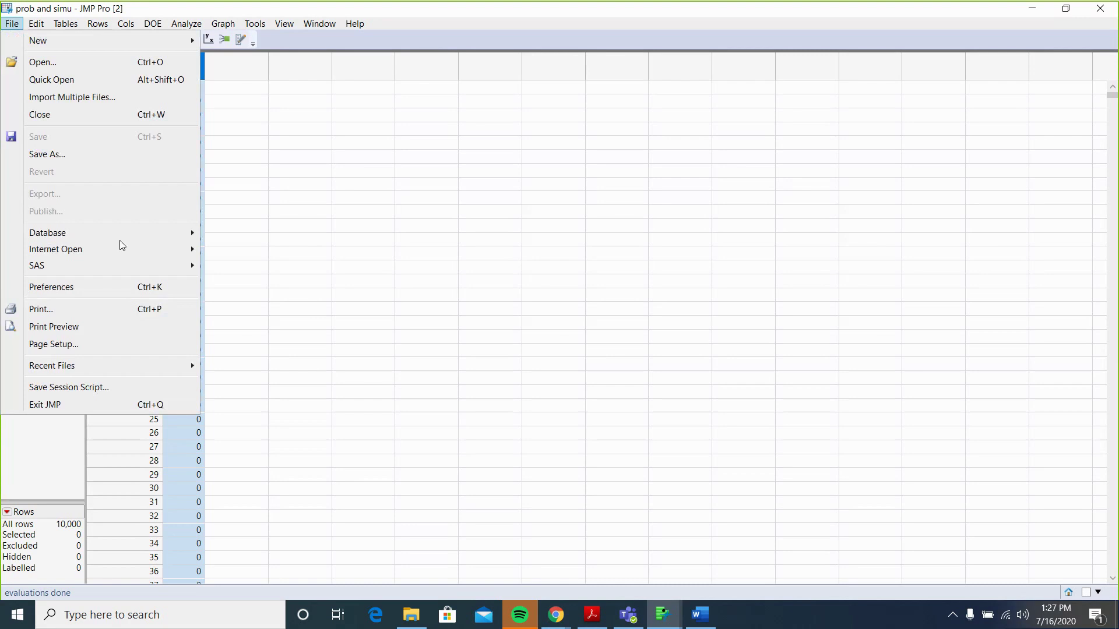
click(87, 154)
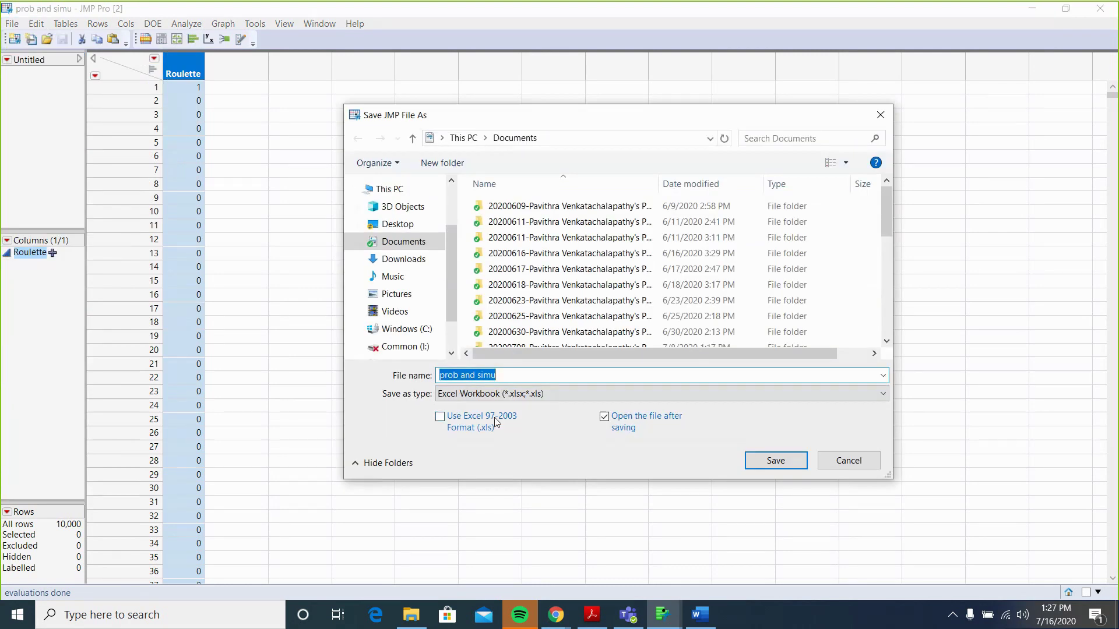
click(510, 371)
mouse_move(509, 370)
mouse_down()
mouse_move(438, 374)
mouse_move(501, 372)
mouse_up()
text(.)
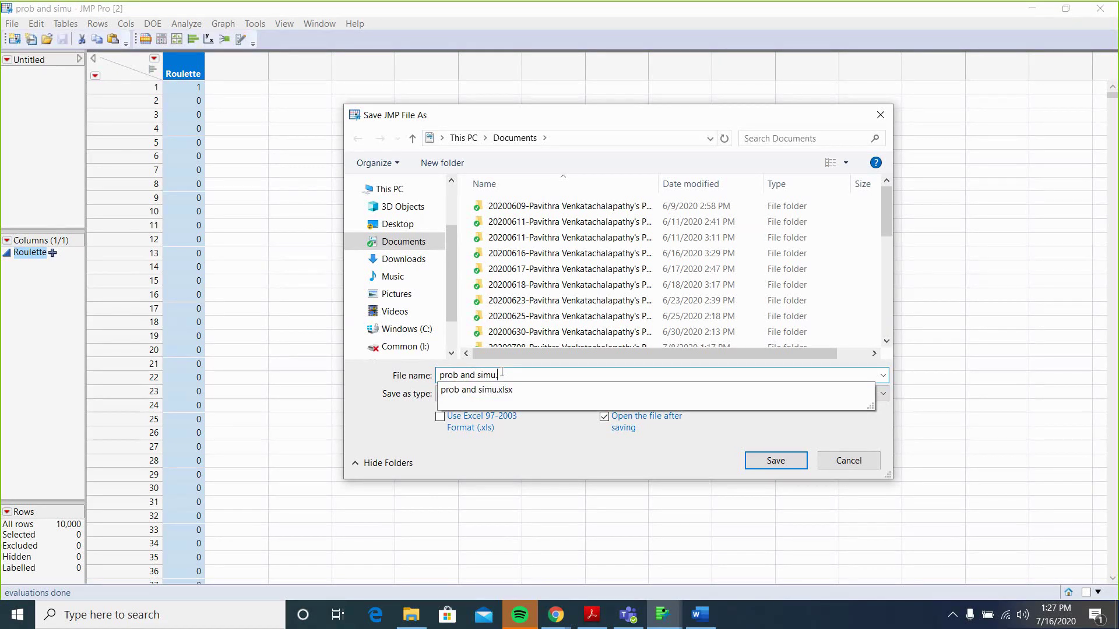
text(xlsx)
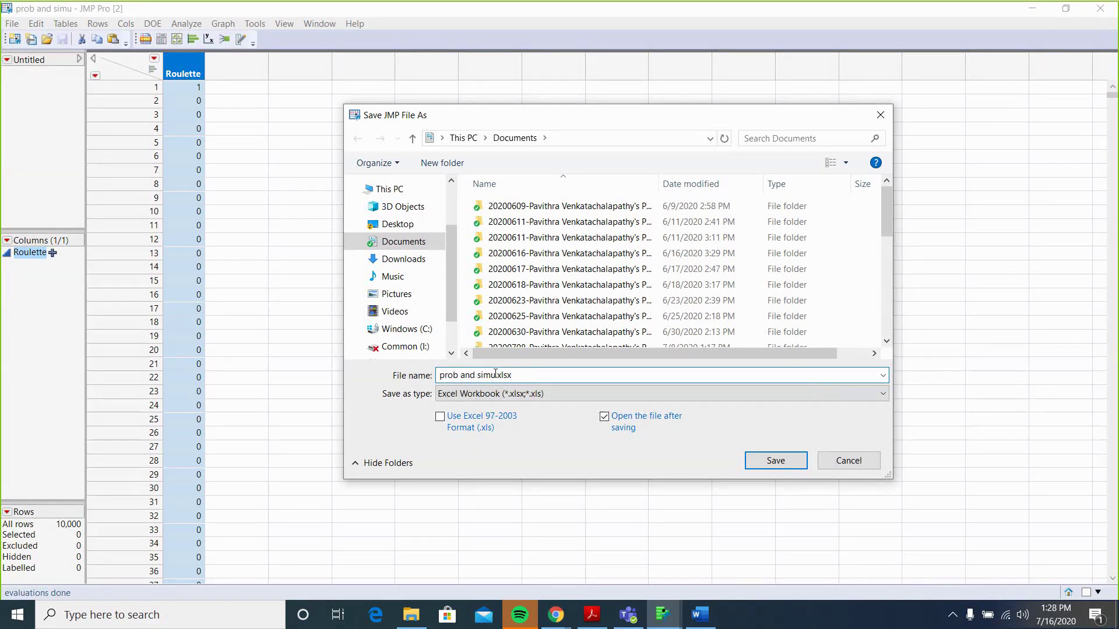
drag(495, 373, 518, 374)
click(519, 375)
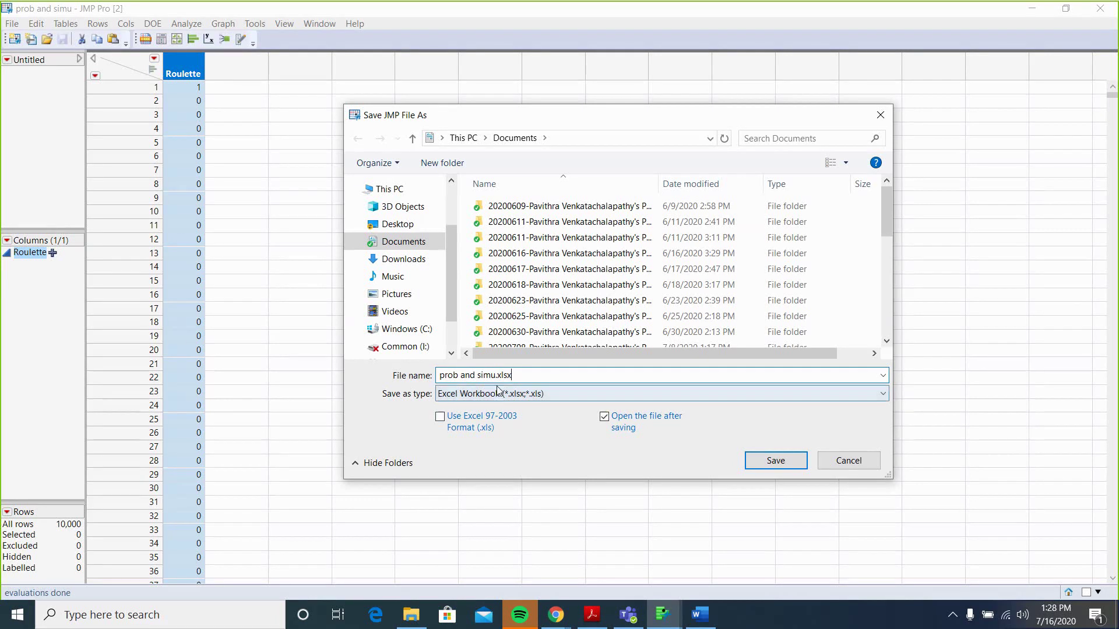
key(BackSpace)
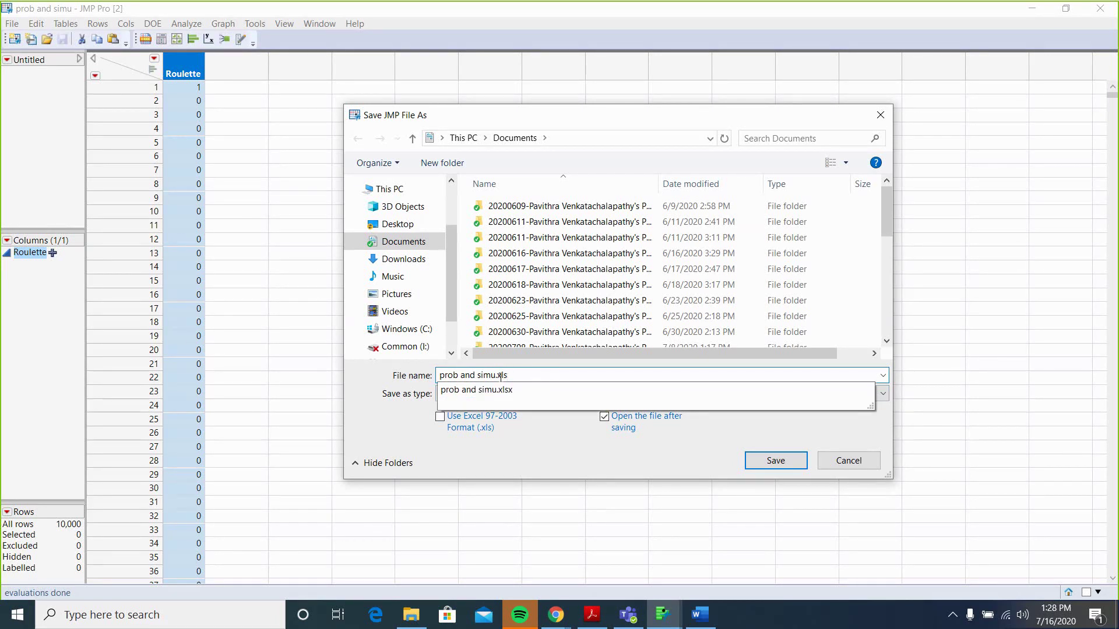
click(873, 461)
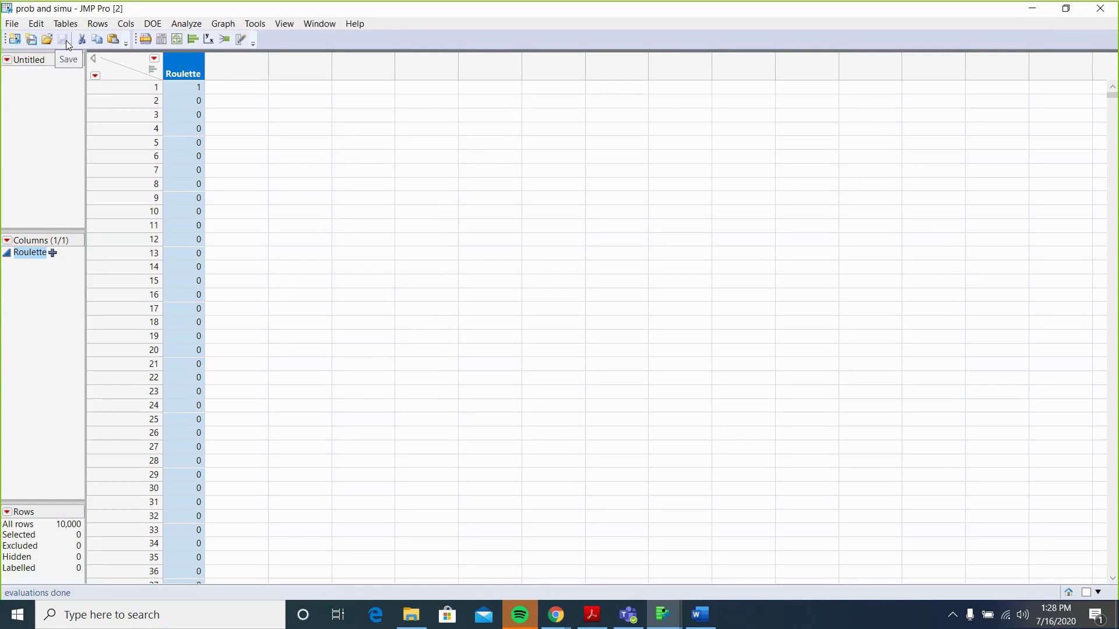
click(12, 24)
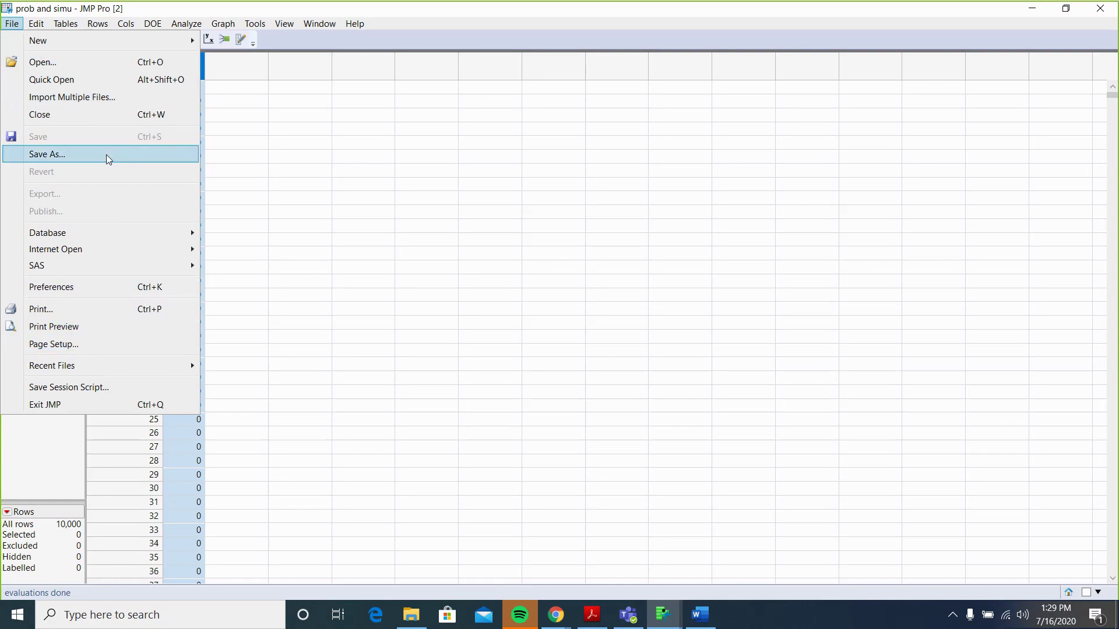
click(337, 134)
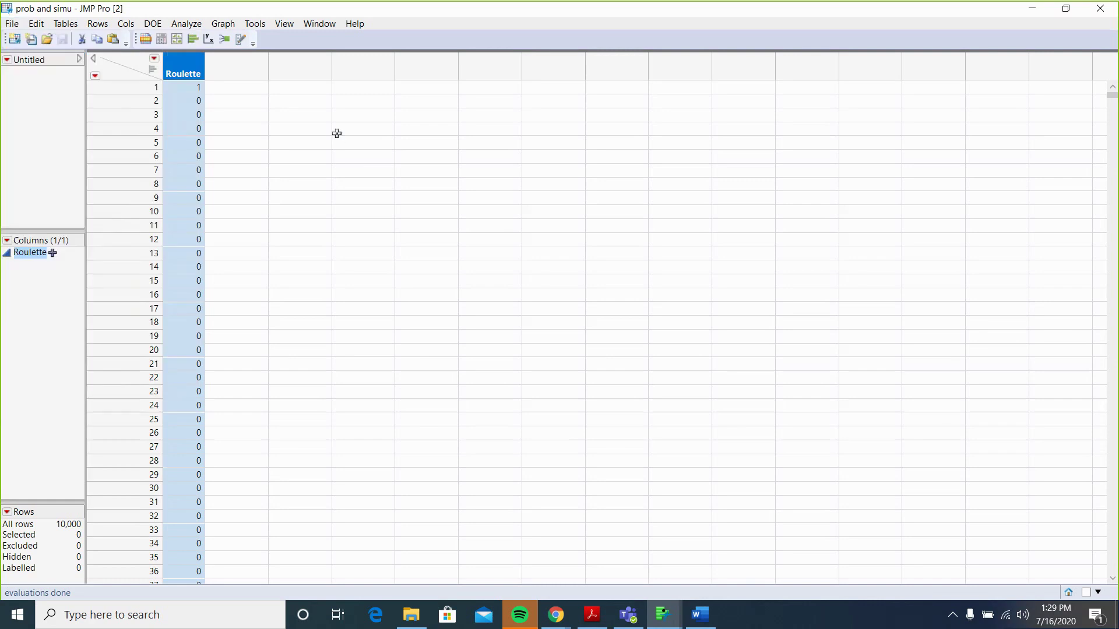
click(12, 25)
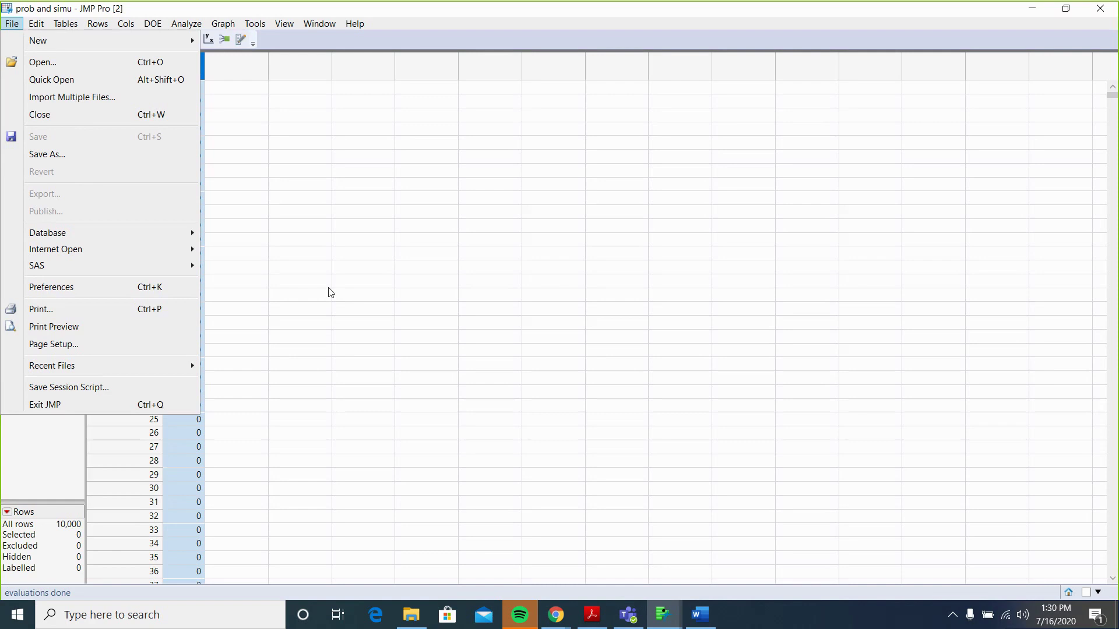
click(606, 427)
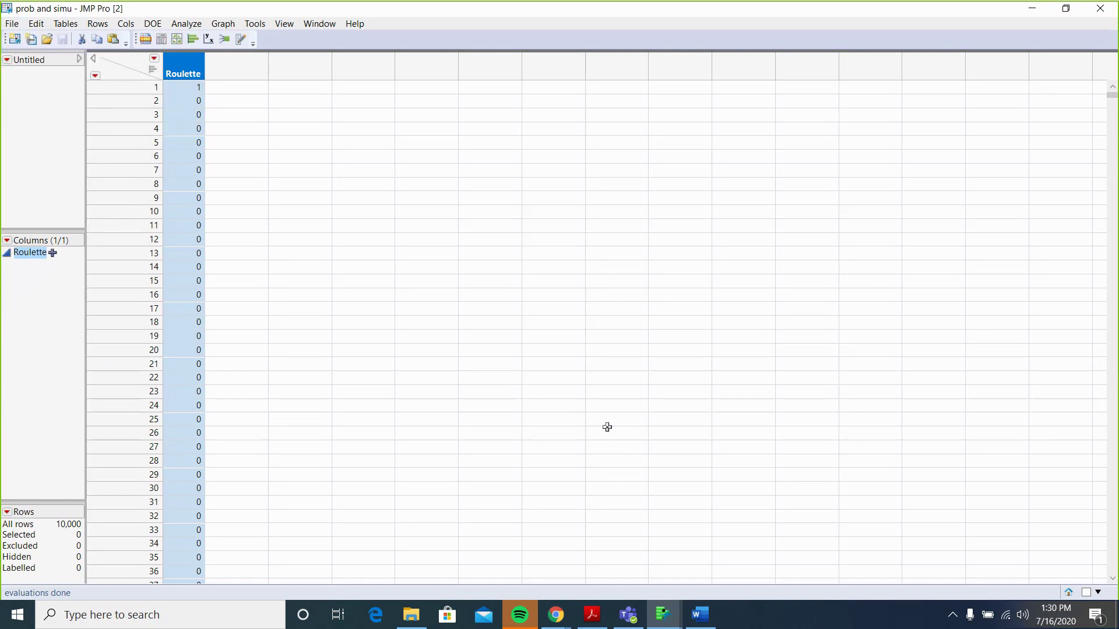
Search Windows for "prob" and open the exported "prob and simu" workbook in Excel
click(225, 621)
text(prob)
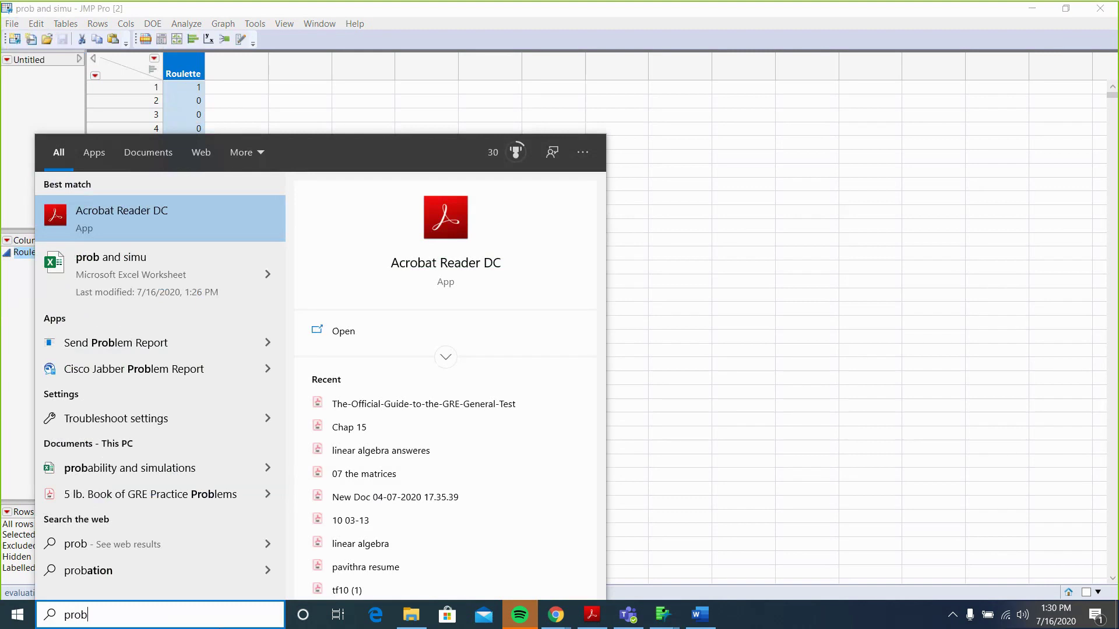
click(171, 265)
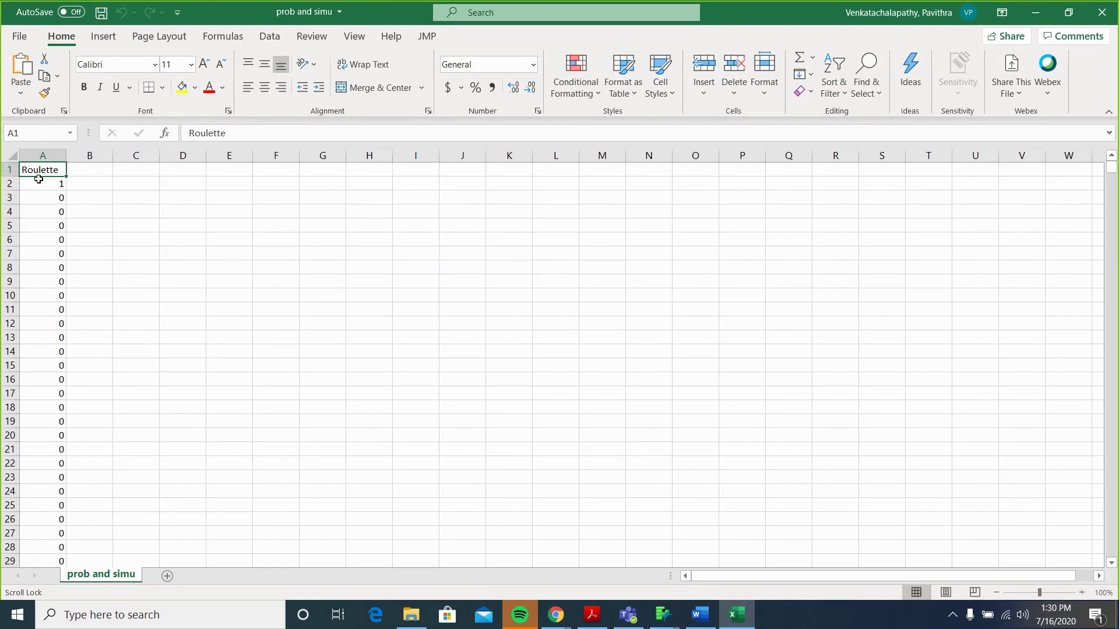
Examine the exported Roulette column along with the worksheet's column letters, cell references and header row
click(80, 170)
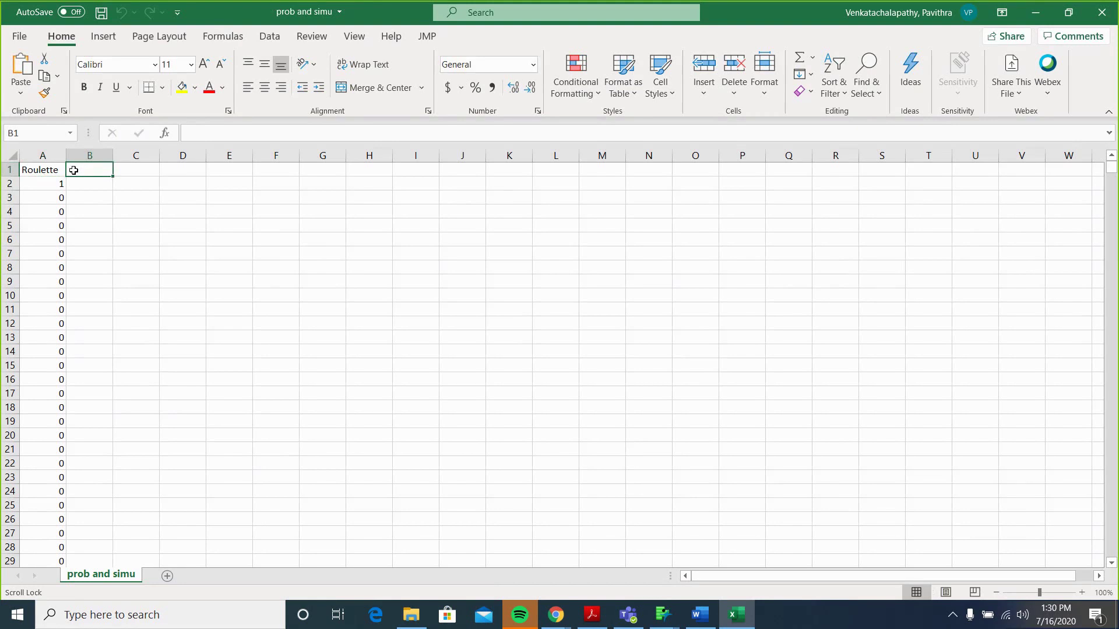
click(47, 153)
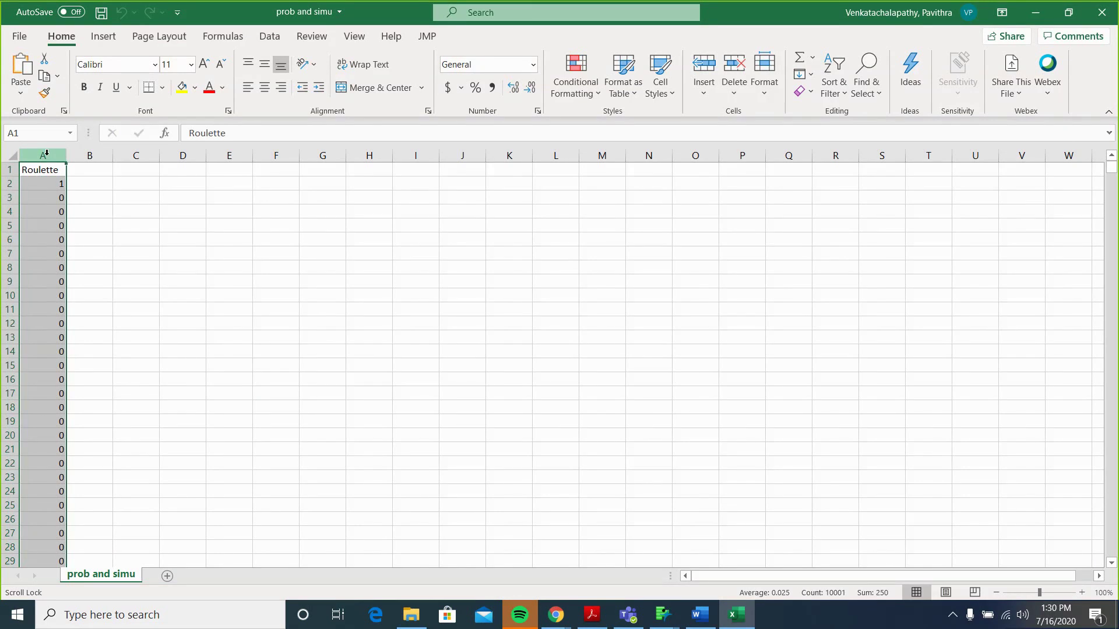
click(9, 158)
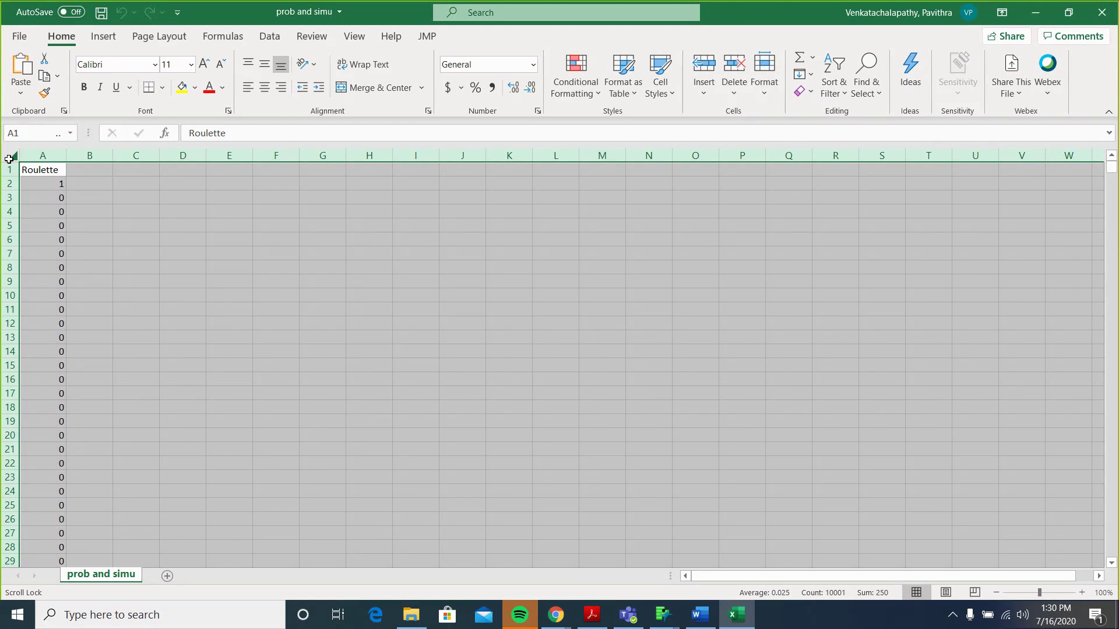
click(175, 250)
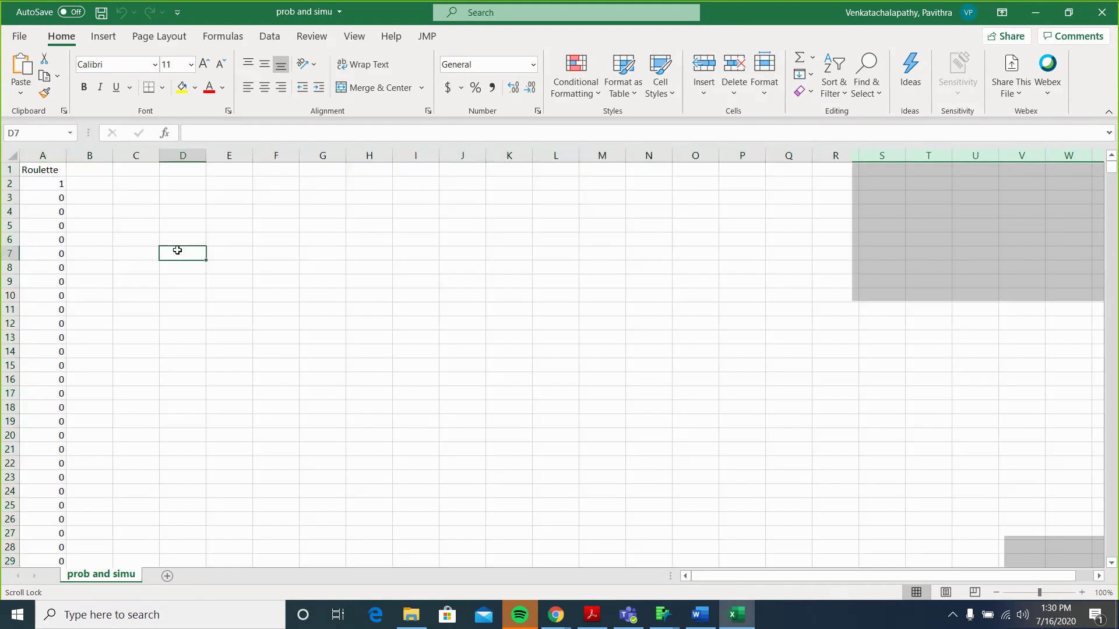
click(67, 133)
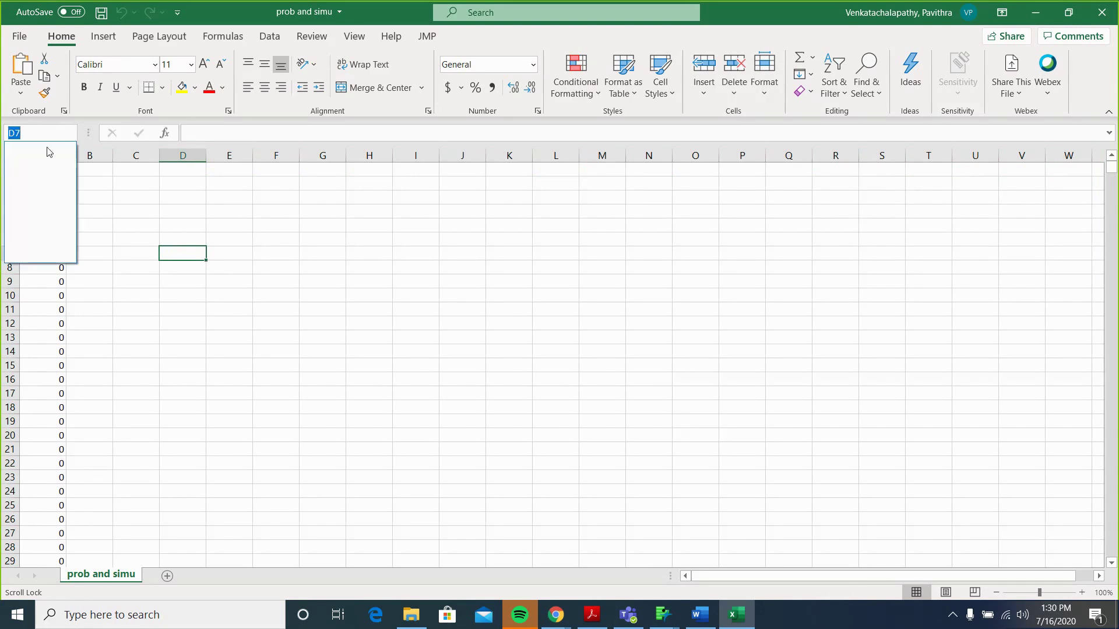
key(Escape)
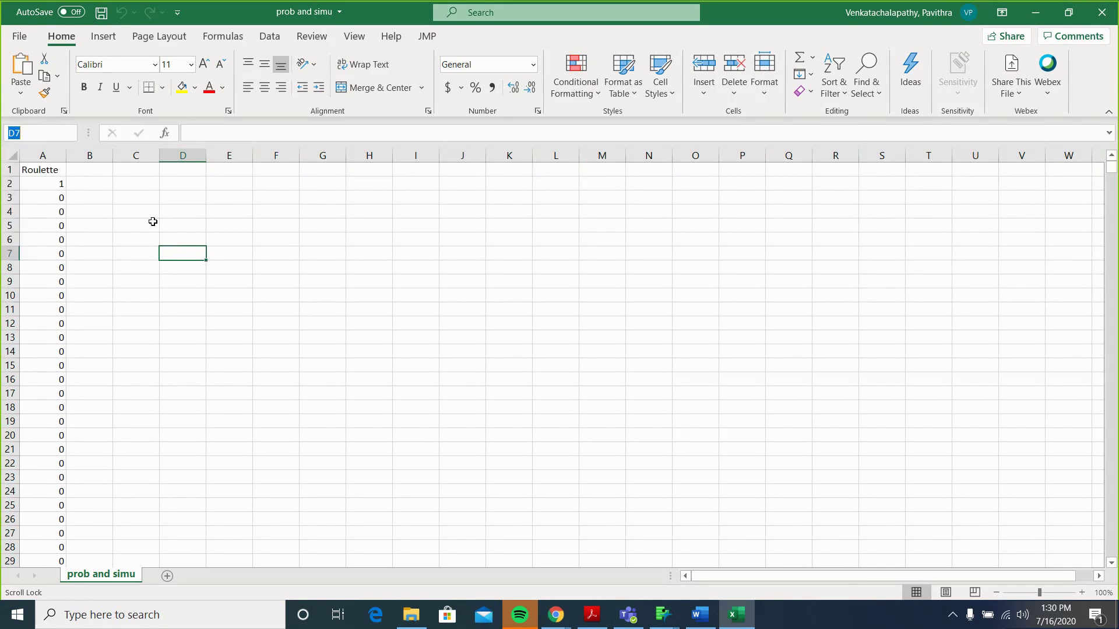
click(10, 169)
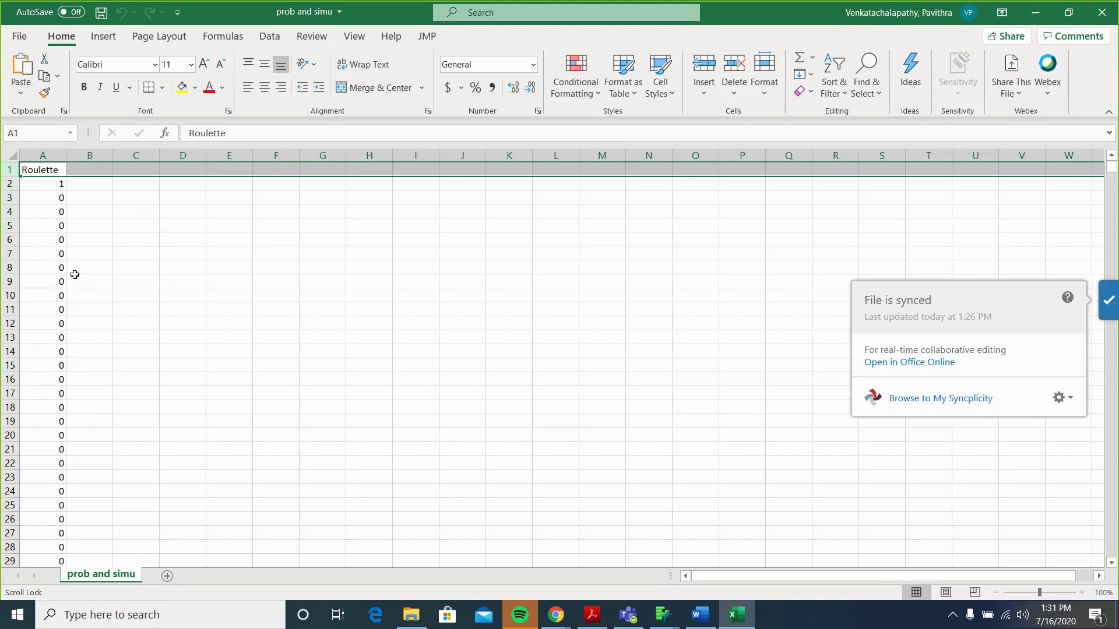
click(167, 270)
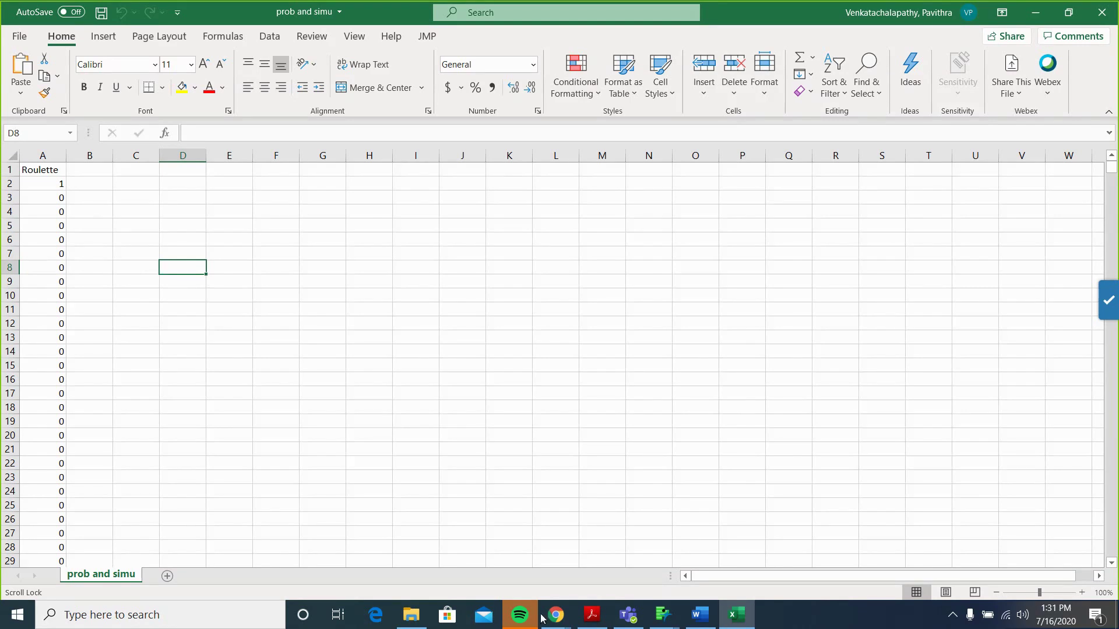
Switch to the "prob and simu" data table in JMP, examine its row numbering, and return to the Excel workbook to compare
mouse_move(669, 622)
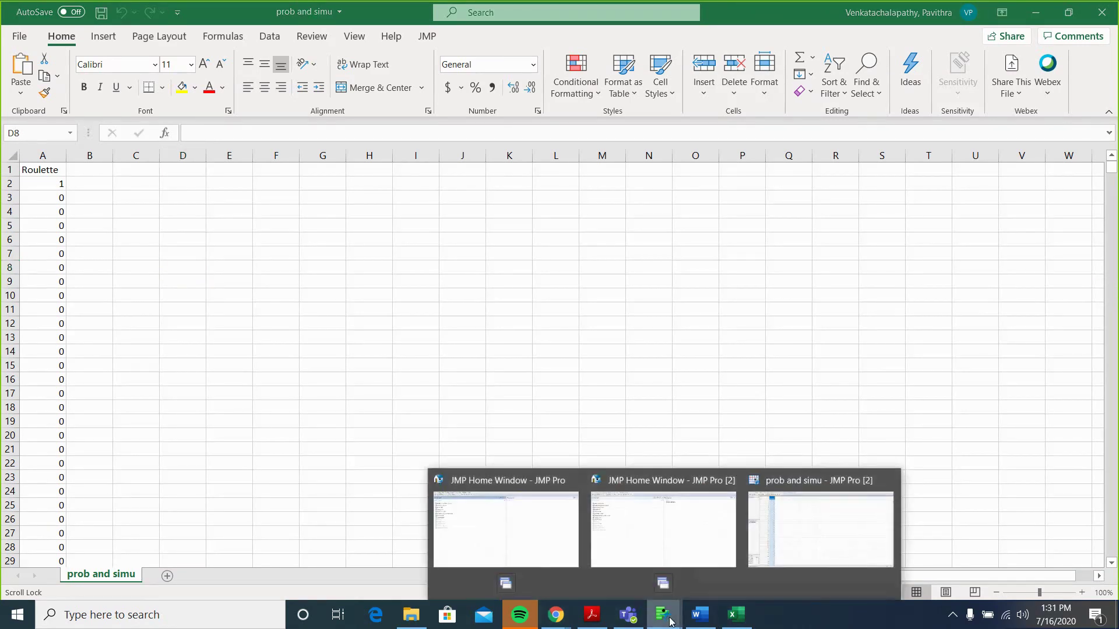
click(781, 547)
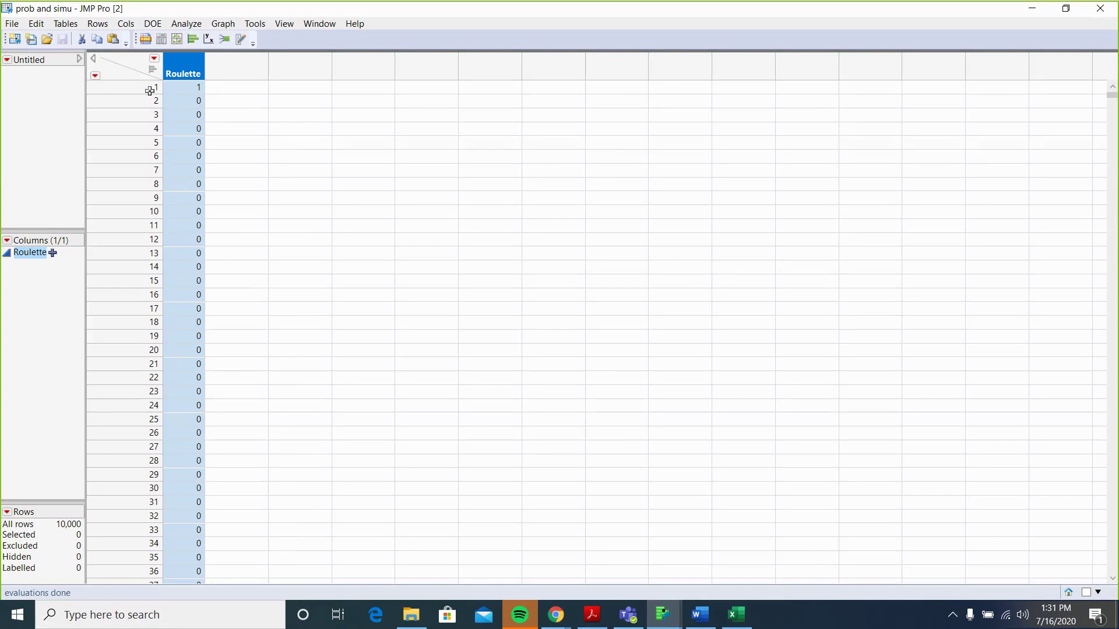
drag(150, 91, 147, 324)
click(147, 324)
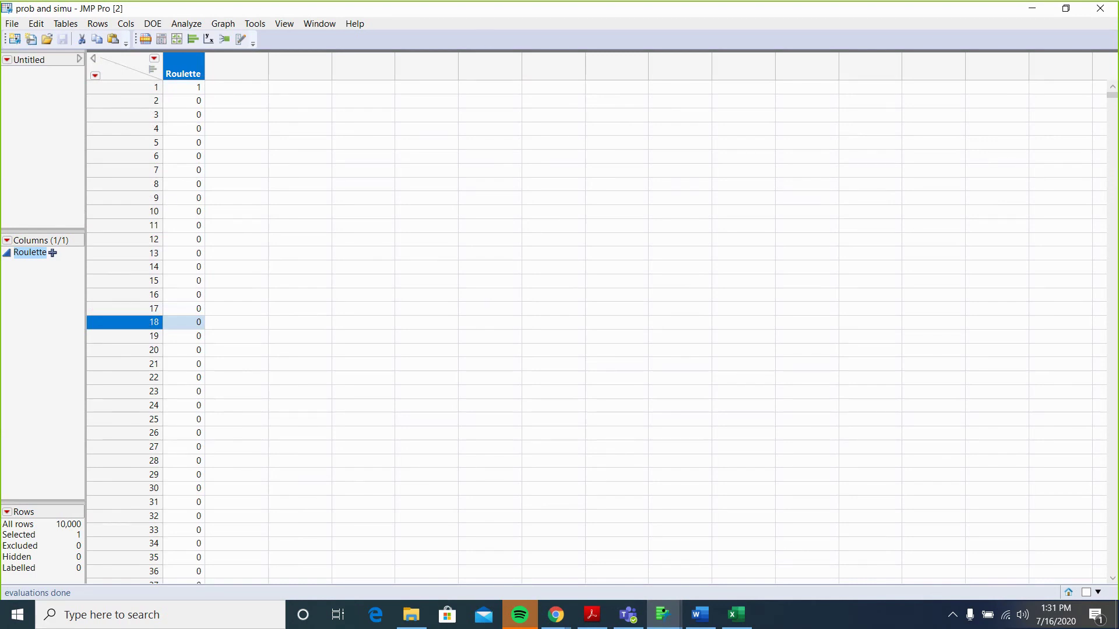
click(1030, 13)
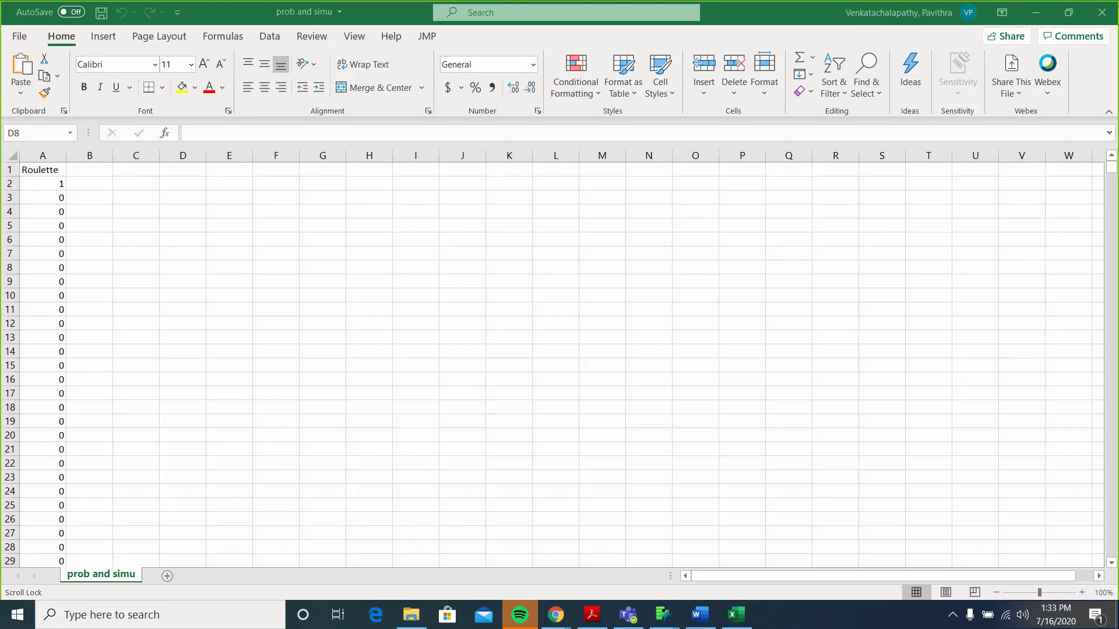
scroll(406, 349, down, 1)
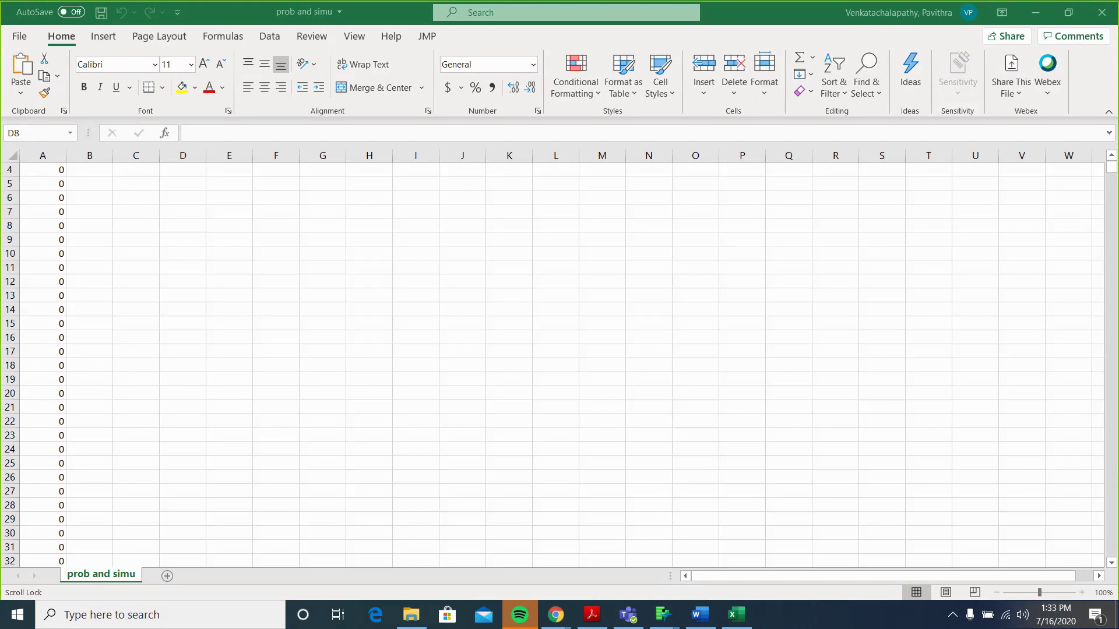
scroll(406, 350, up, 1)
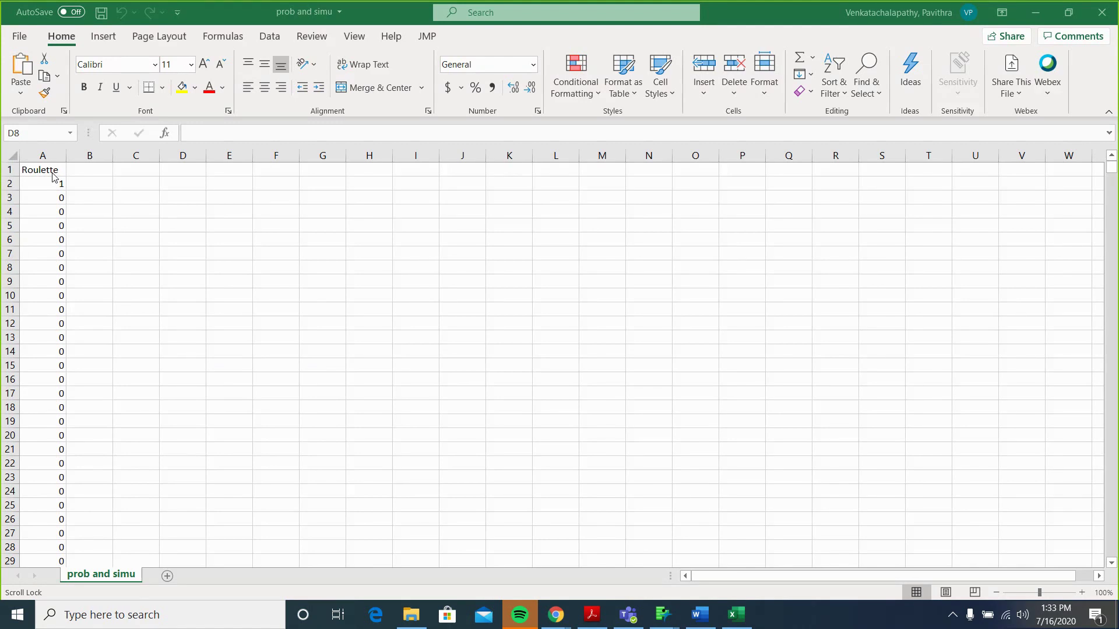
click(97, 171)
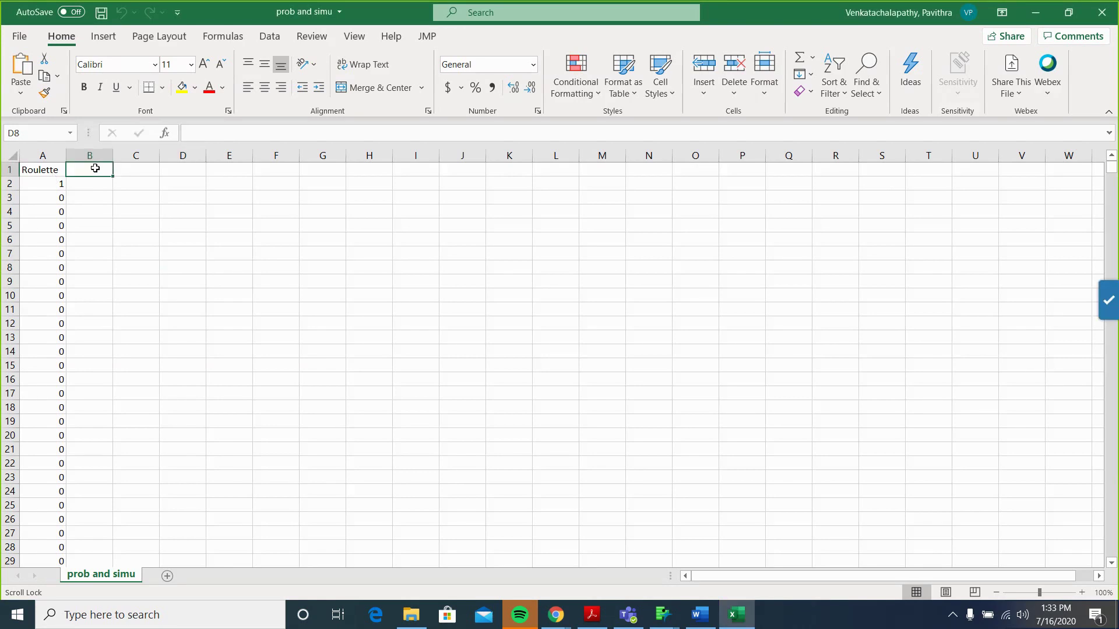
right_click(97, 171)
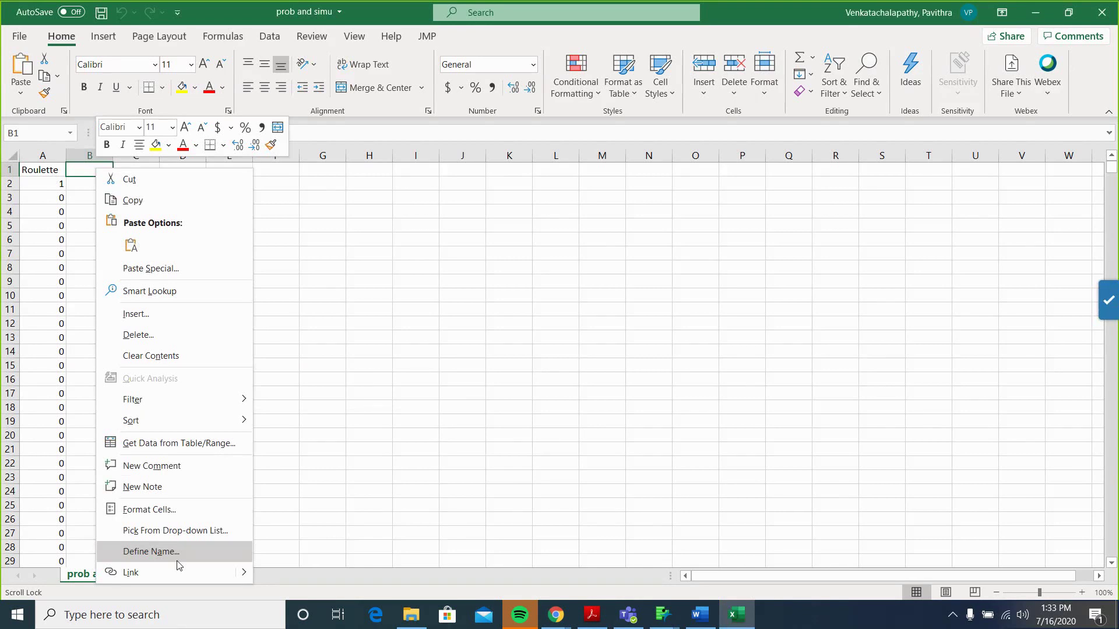
key(Escape)
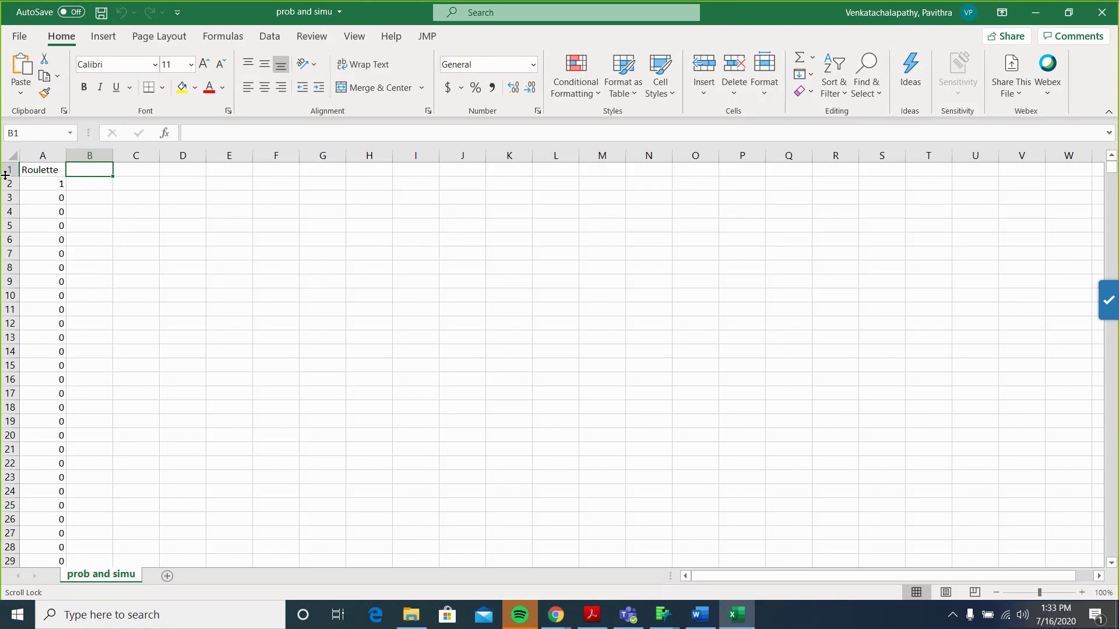
drag(5, 176, 6, 177)
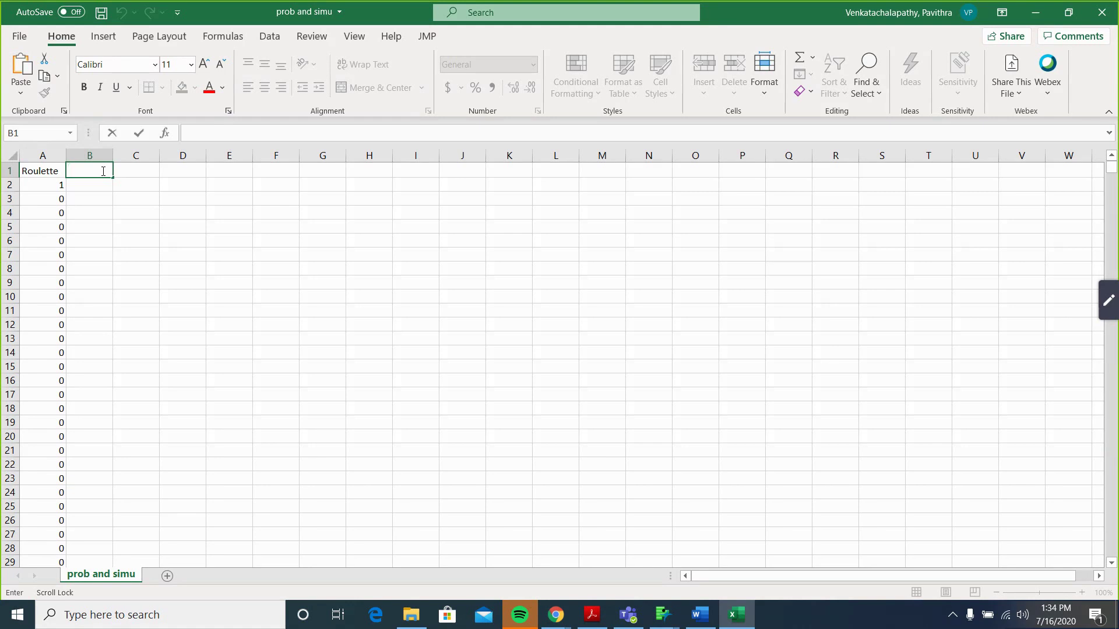
click(50, 174)
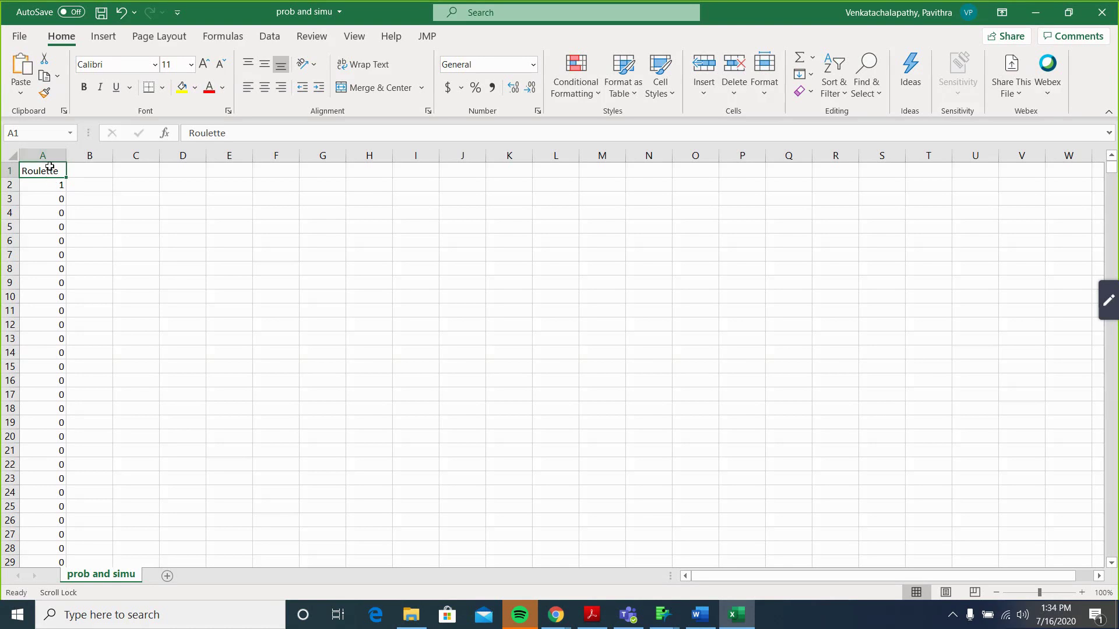
click(47, 156)
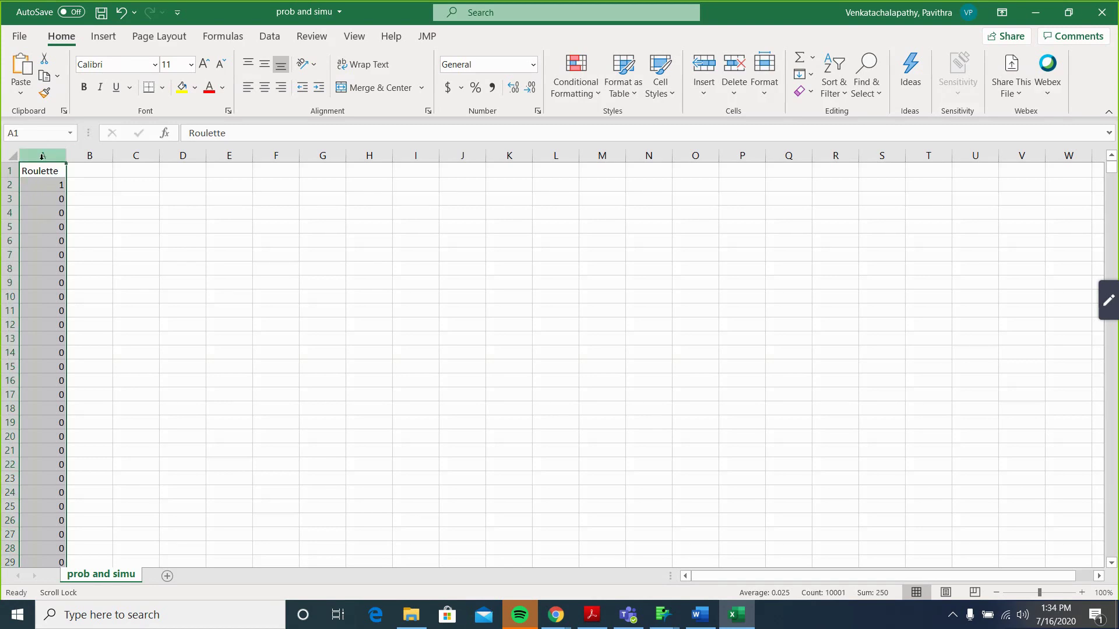
Enter "win/loose" in cell B1 as the header of the column beside Roulette
click(82, 173)
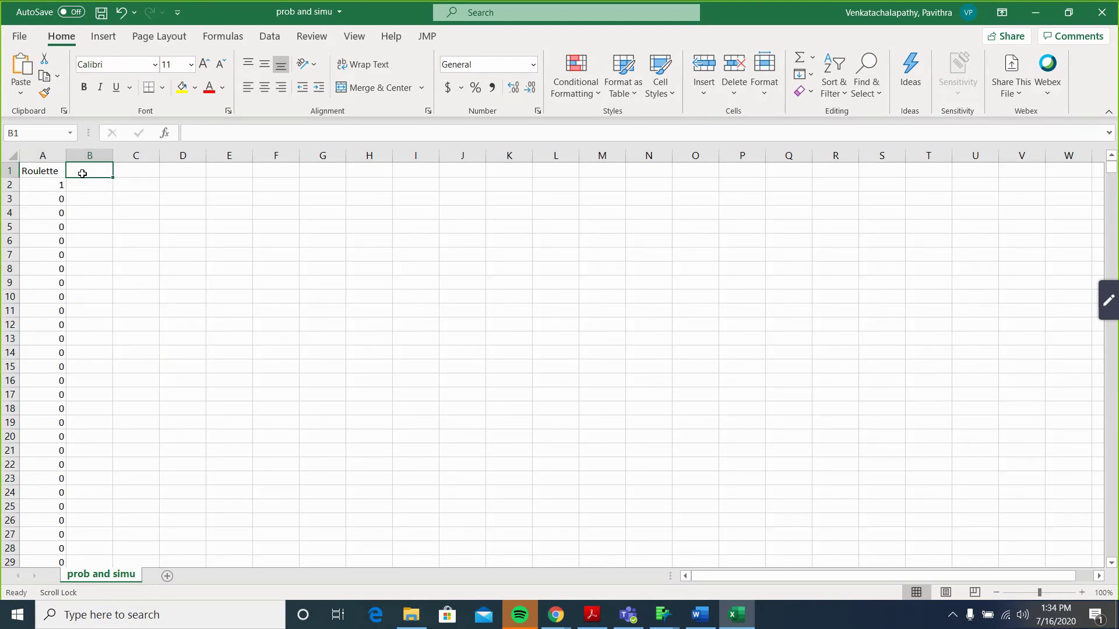
key(BackSpace)
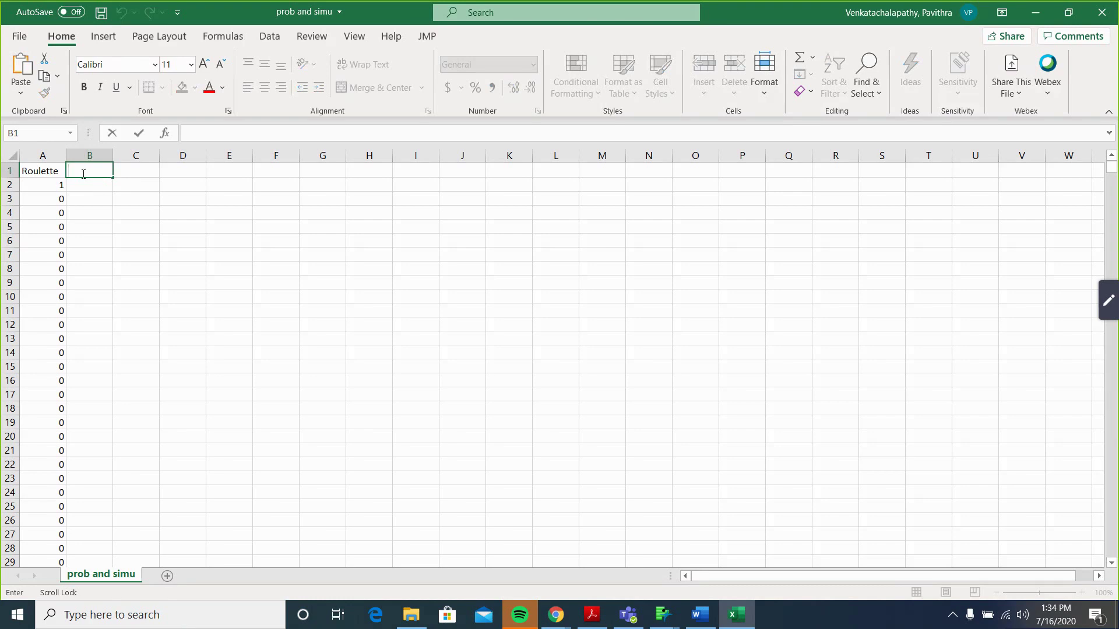
text(win/loose)
scroll(83, 173, right, 1)
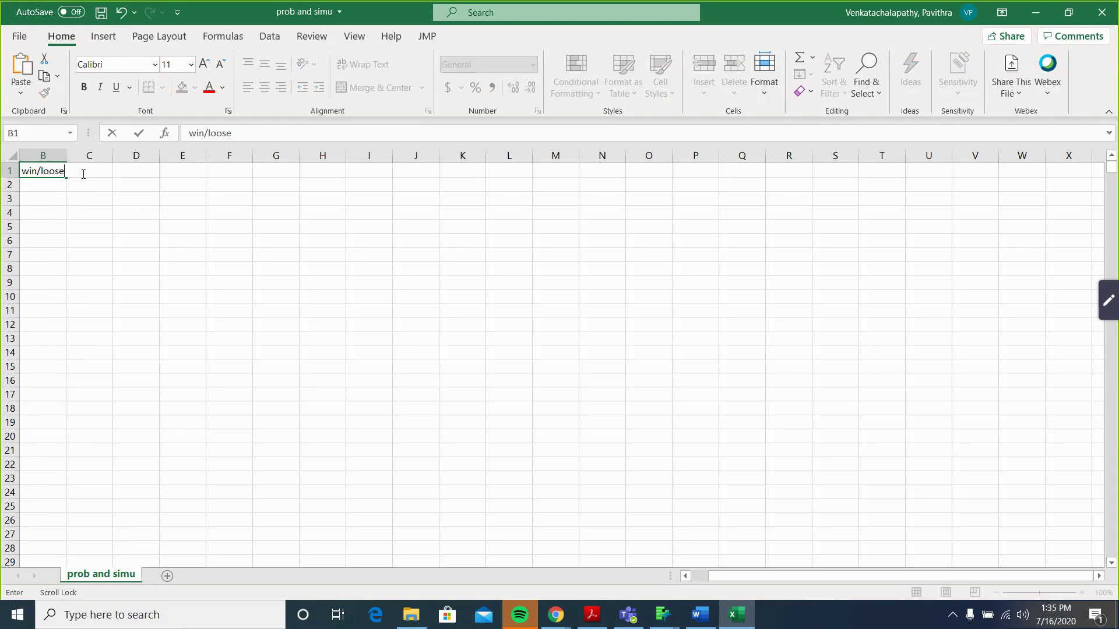
scroll(84, 174, left, 1)
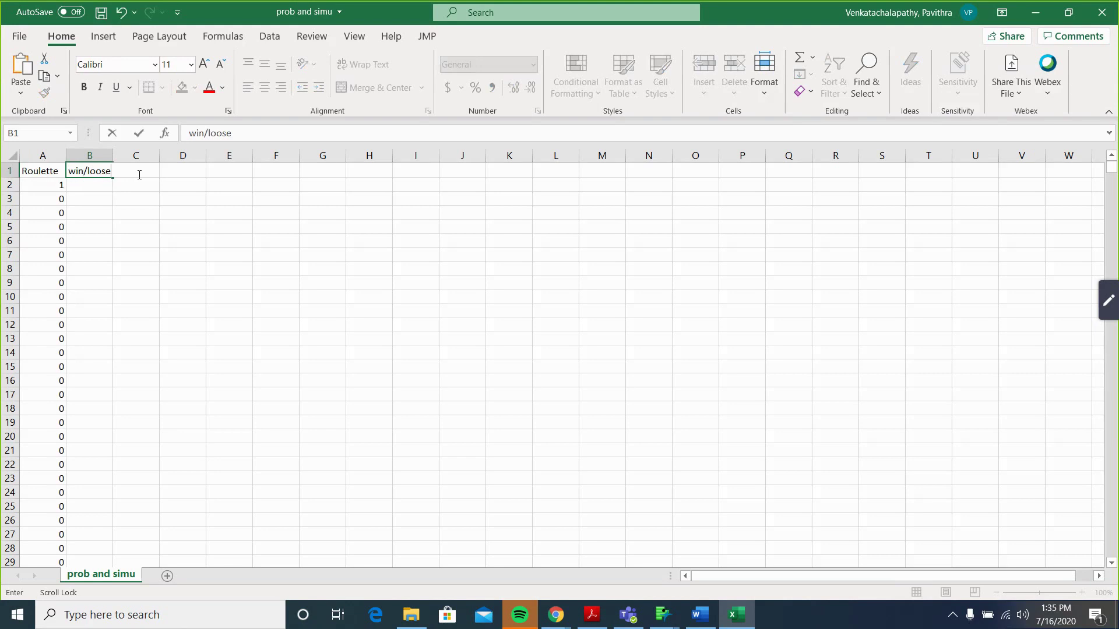
key(F2)
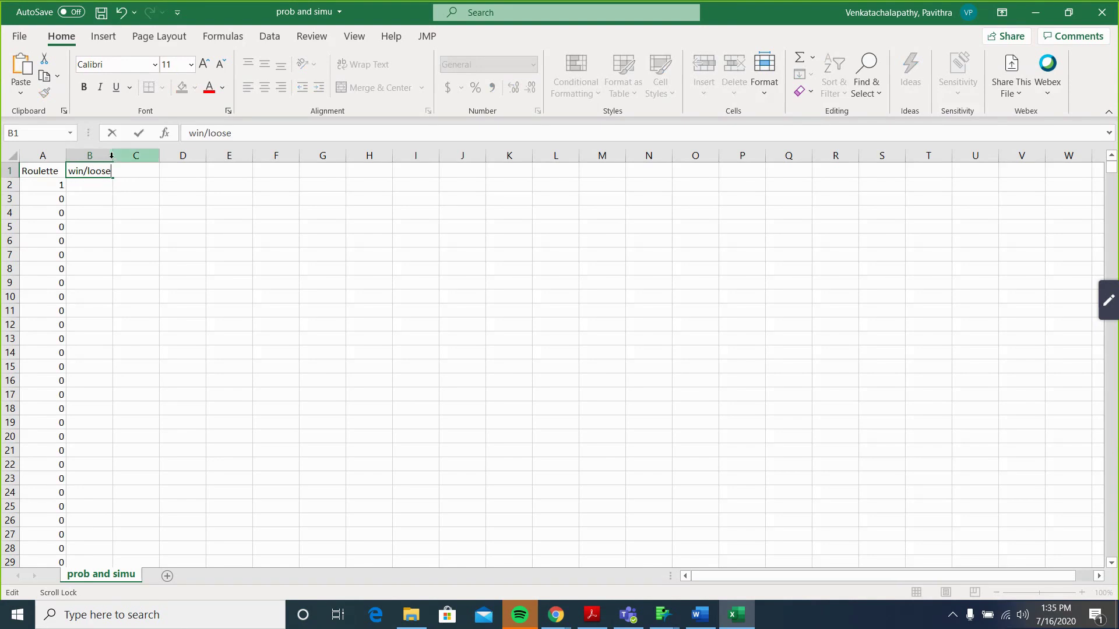
click(104, 241)
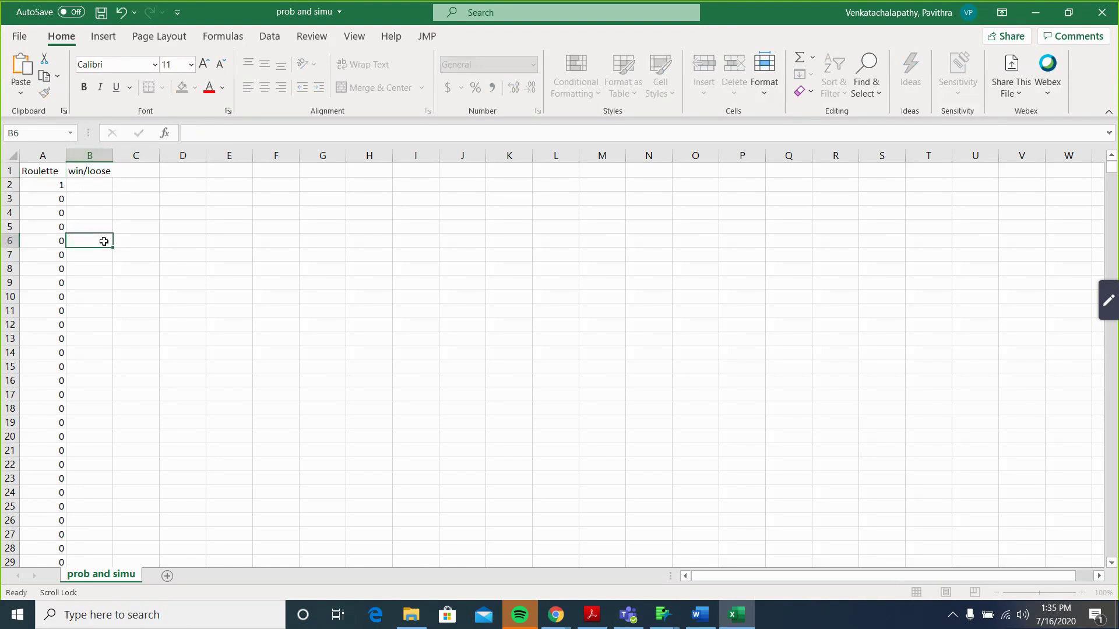
Widen columns B and C and enter "Money left" in cell C1 as the header beside win/loose
drag(114, 152, 268, 152)
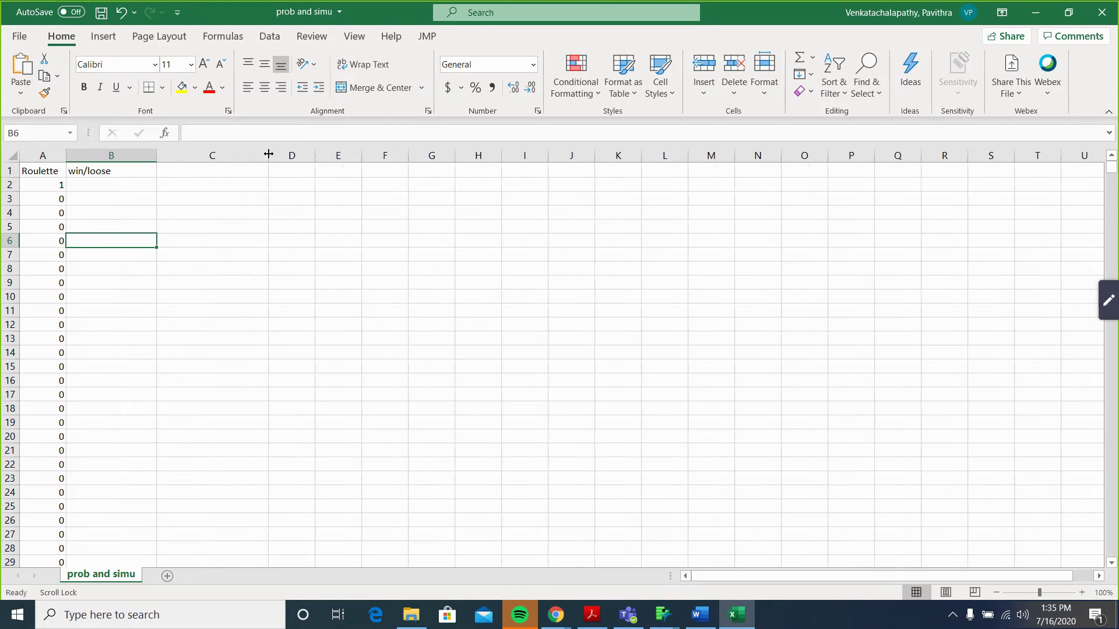
click(212, 174)
text(Mone)
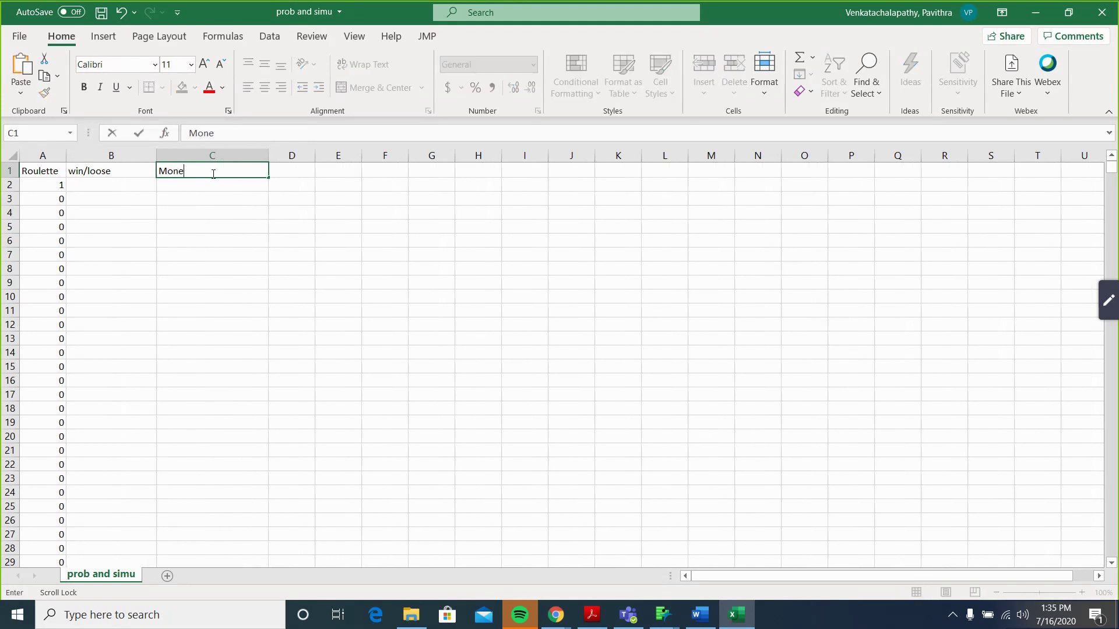
text(y left)
Extend the header in cell B1 to read "win/loose for 1 usd"
click(134, 175)
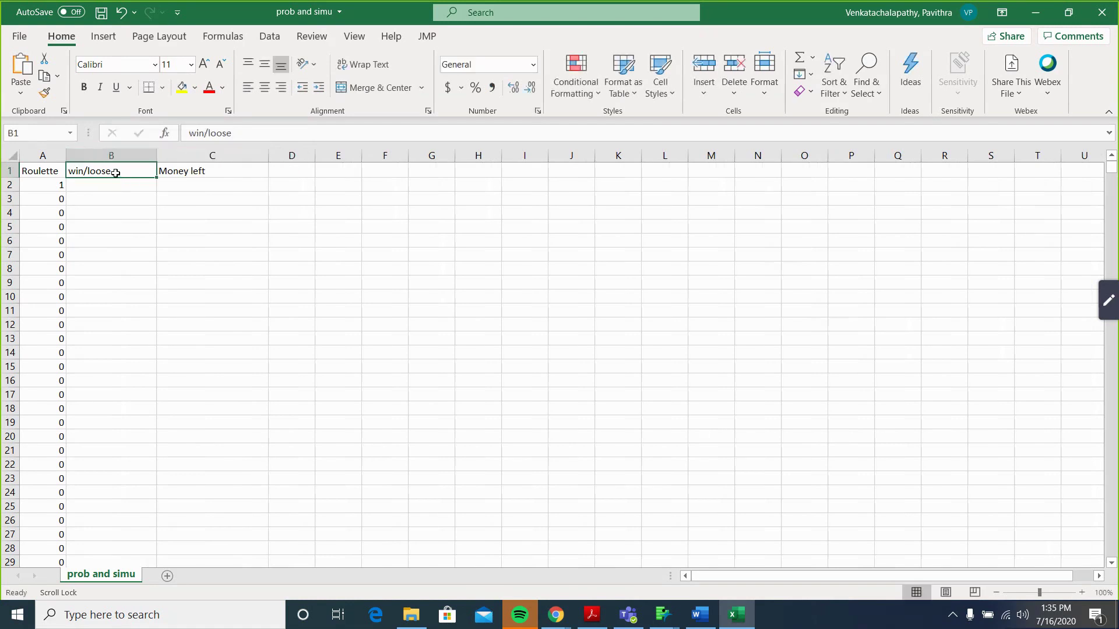
double_click(116, 173)
text(fro)
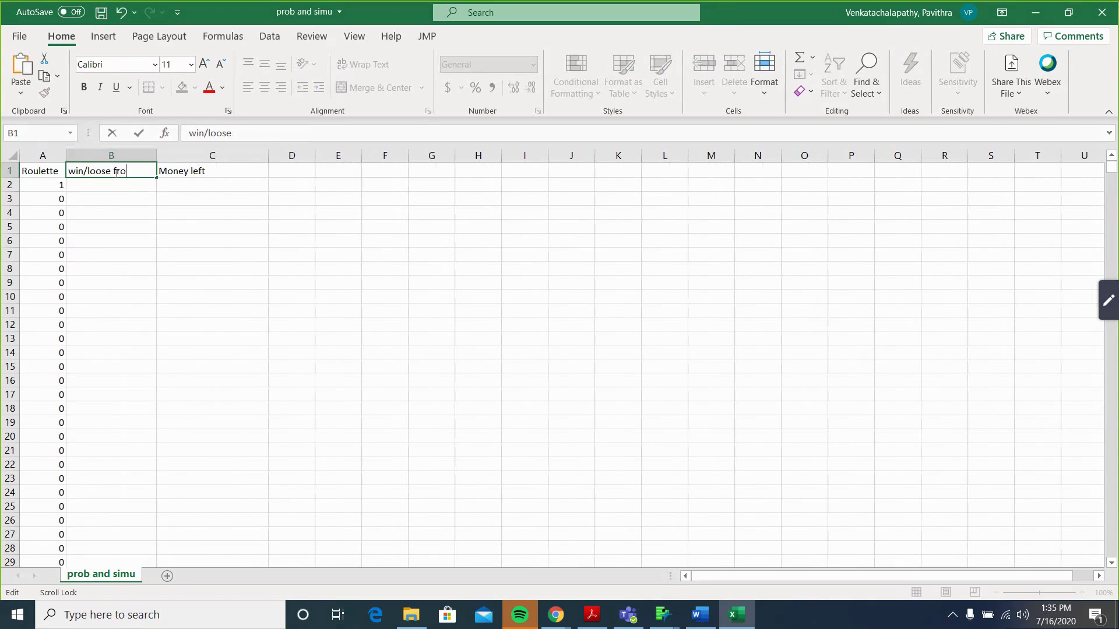
text( 1 usd)
key(Left)
key(Left)
key(Left)
key(BackSpace)
text(r)
Copy the headers in B1:C1 and paste the pair at D1, F1 and H1
drag(212, 172, 105, 172)
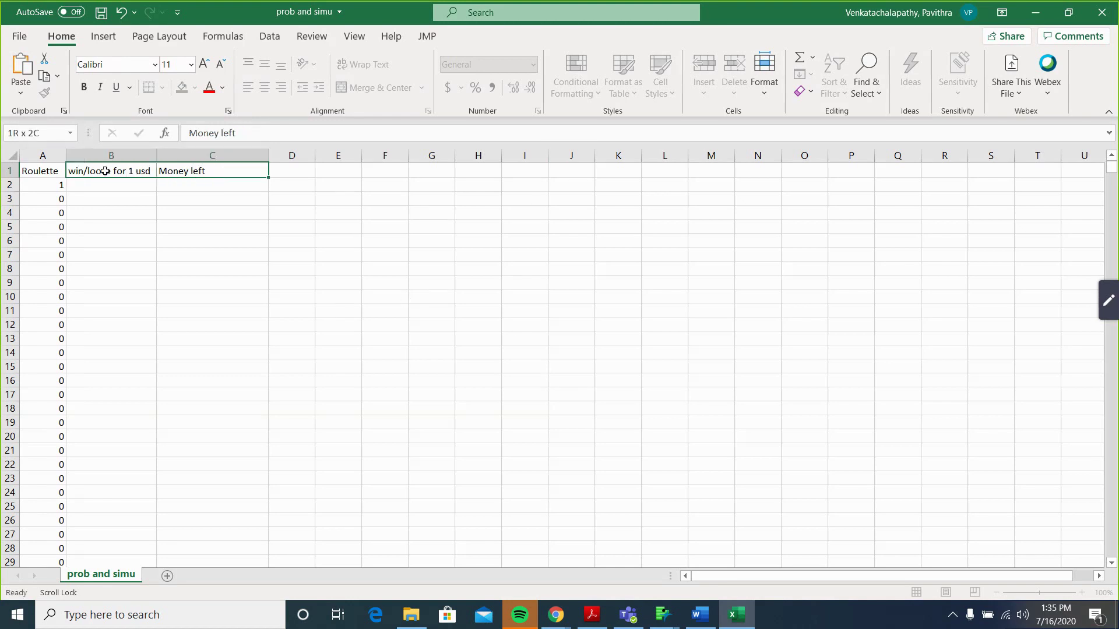
key(ctrl+c)
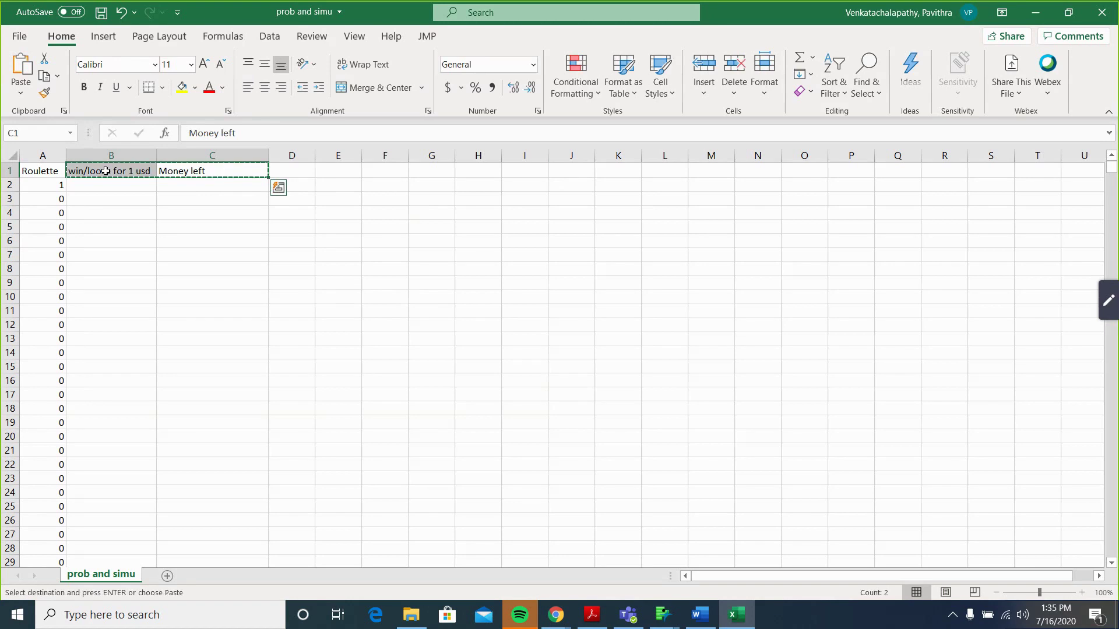
click(304, 172)
key(ctrl+v)
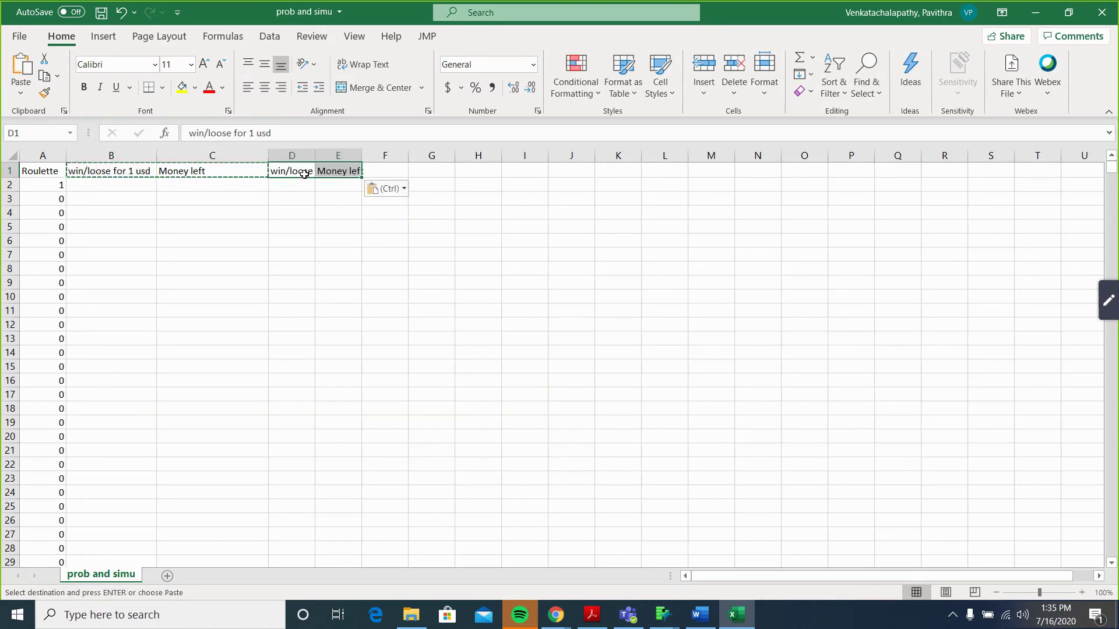
click(376, 173)
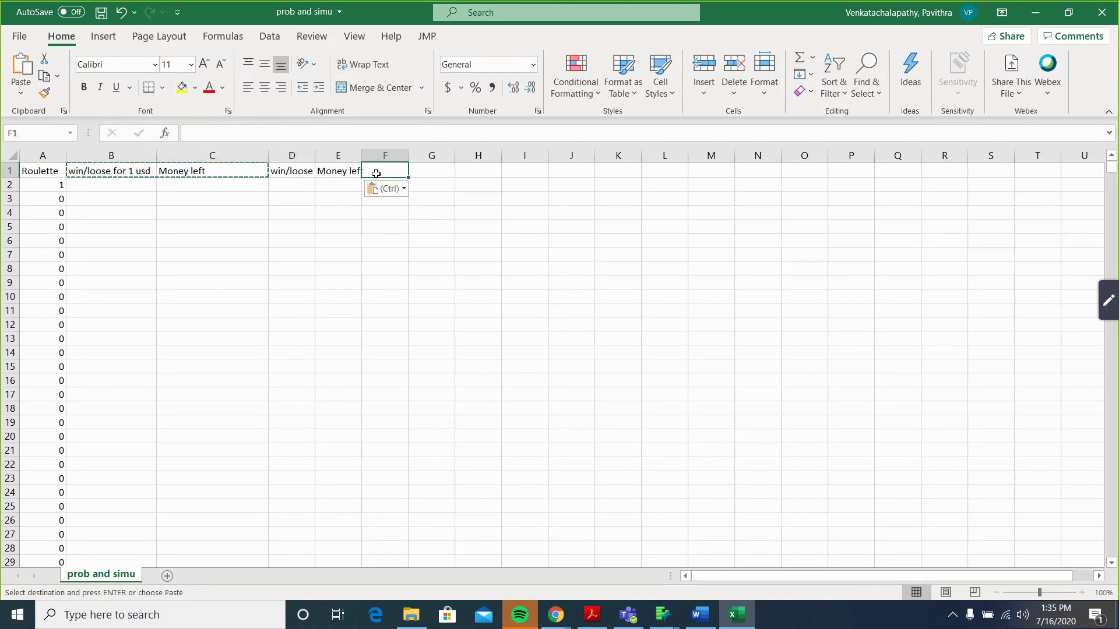
key(ctrl+v)
click(467, 173)
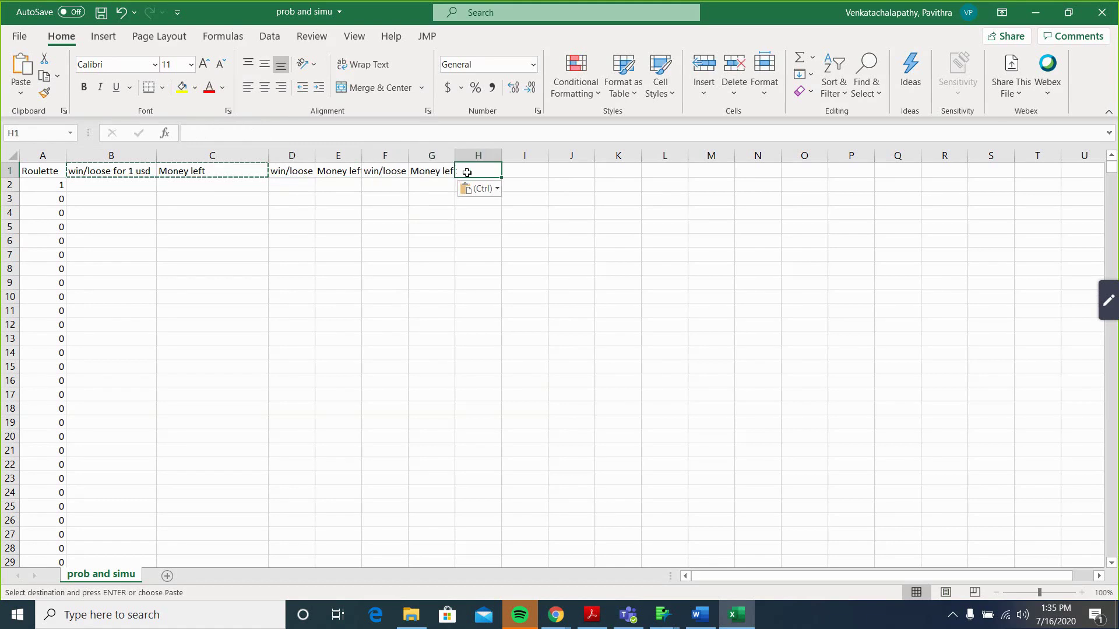
key(ctrl+v)
Widen columns D through I so the pasted headers fit in their cells
drag(315, 156, 832, 155)
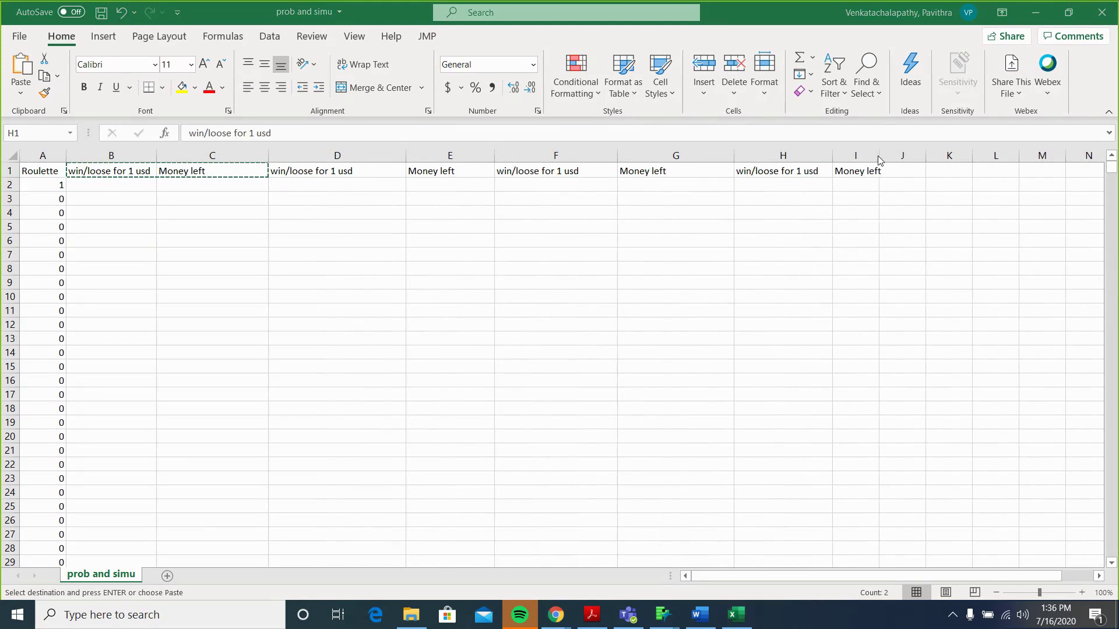
drag(878, 152, 914, 152)
click(841, 250)
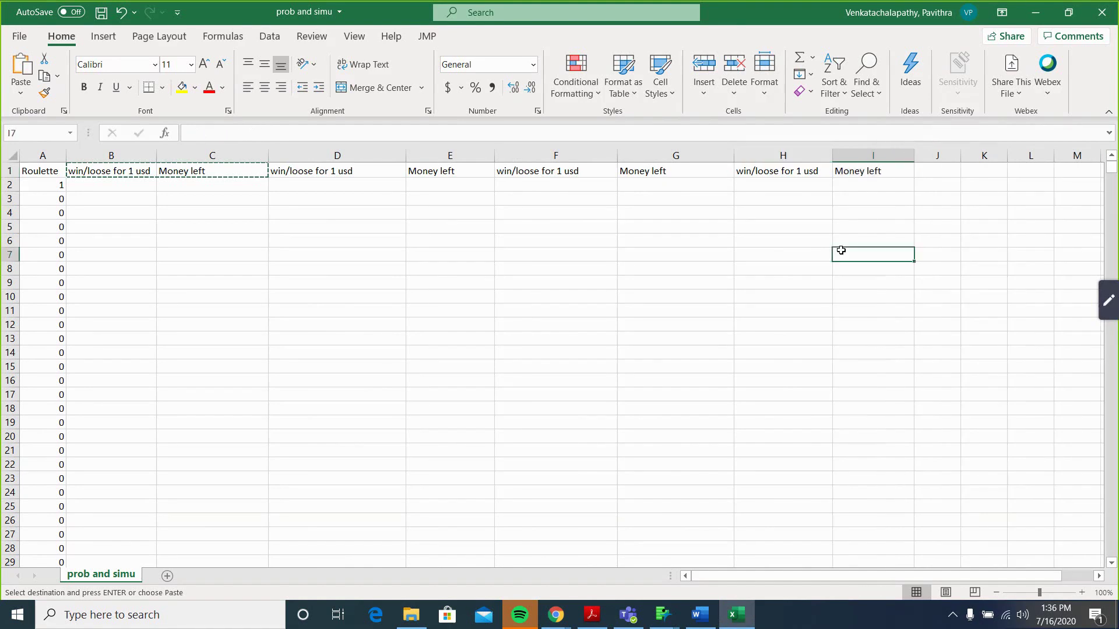
Change the bet amounts in the win/loose headers to 10 usd in D1, 50 usd in F1 and 100 usd in H1
double_click(334, 172)
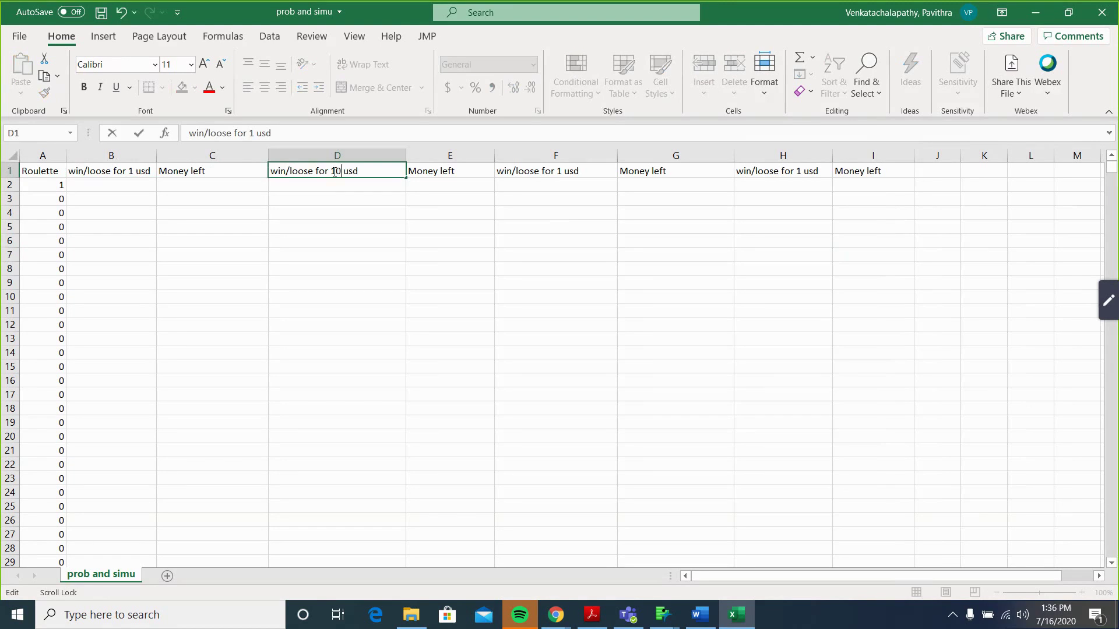
text(0)
click(563, 173)
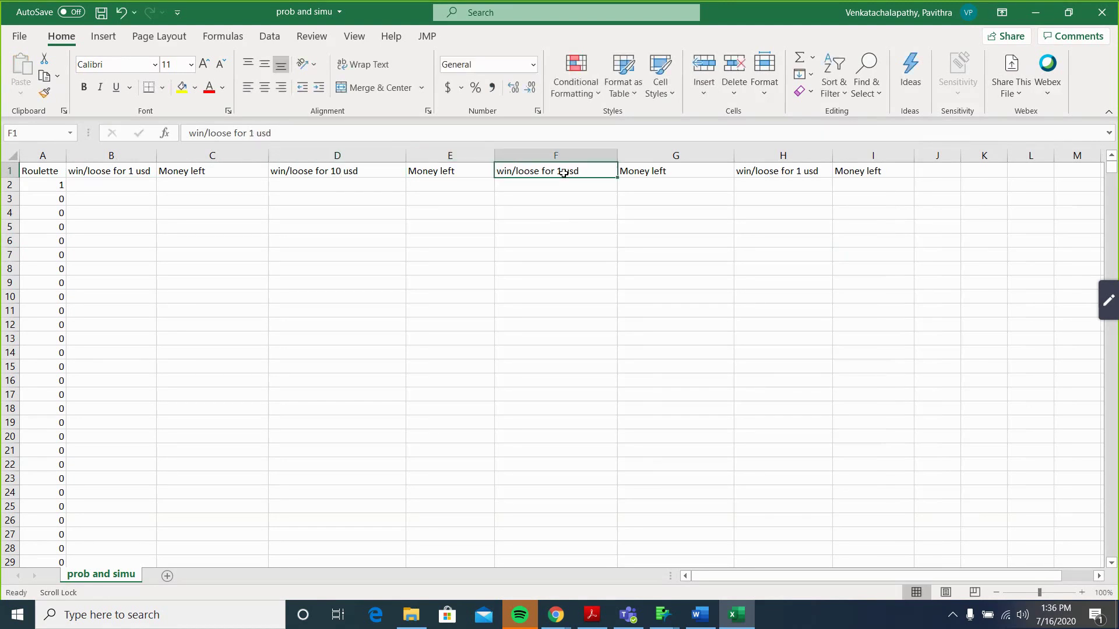
double_click(563, 173)
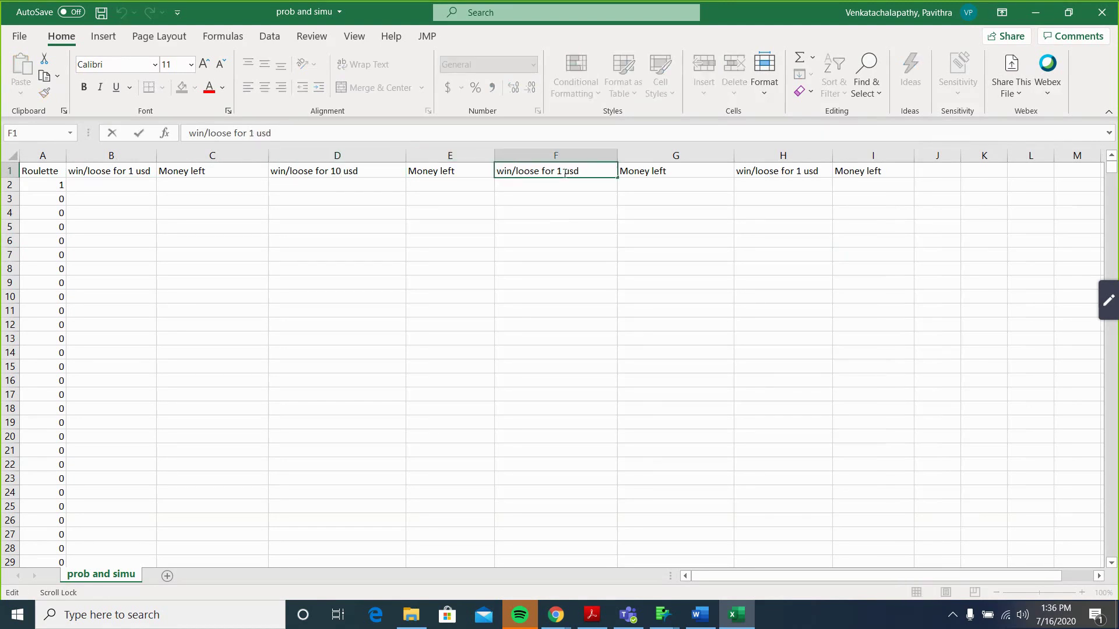
key(BackSpace)
text(50)
click(806, 171)
double_click(805, 171)
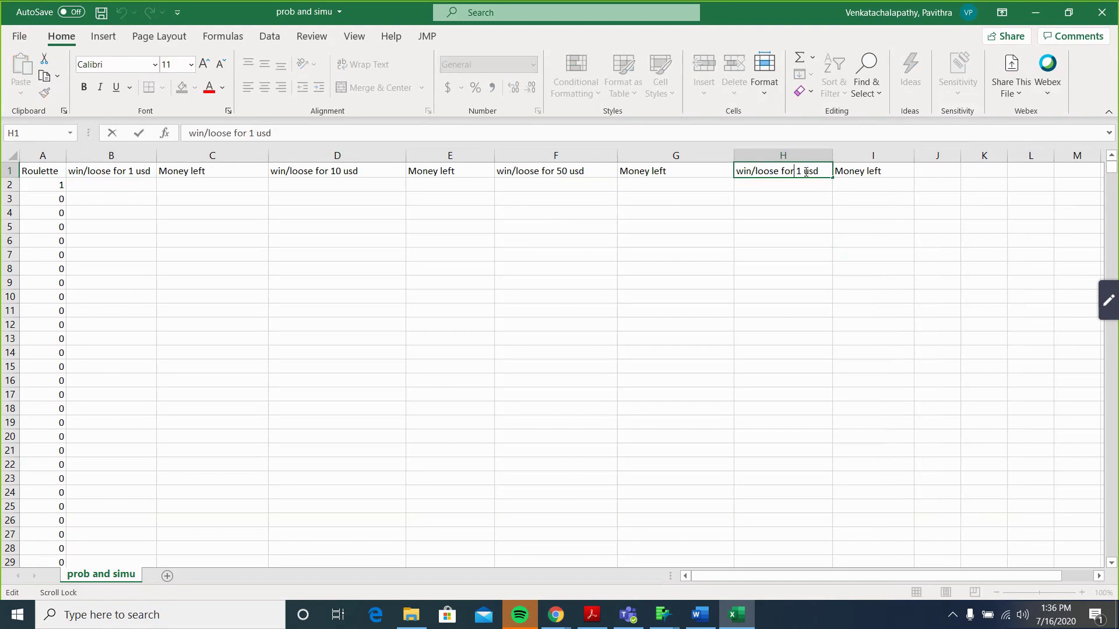
text(00)
click(716, 321)
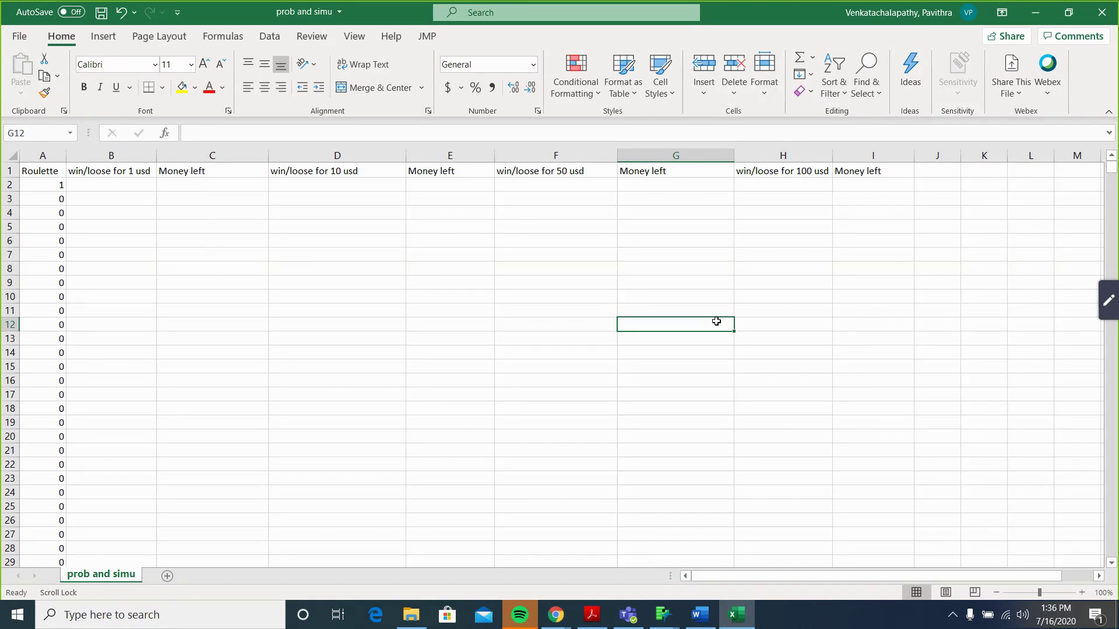
Begin an IF formula in cell B2 that returns -1 when A2 equals 0, leaving the false value empty: =if(A2=0,-1,)
click(97, 185)
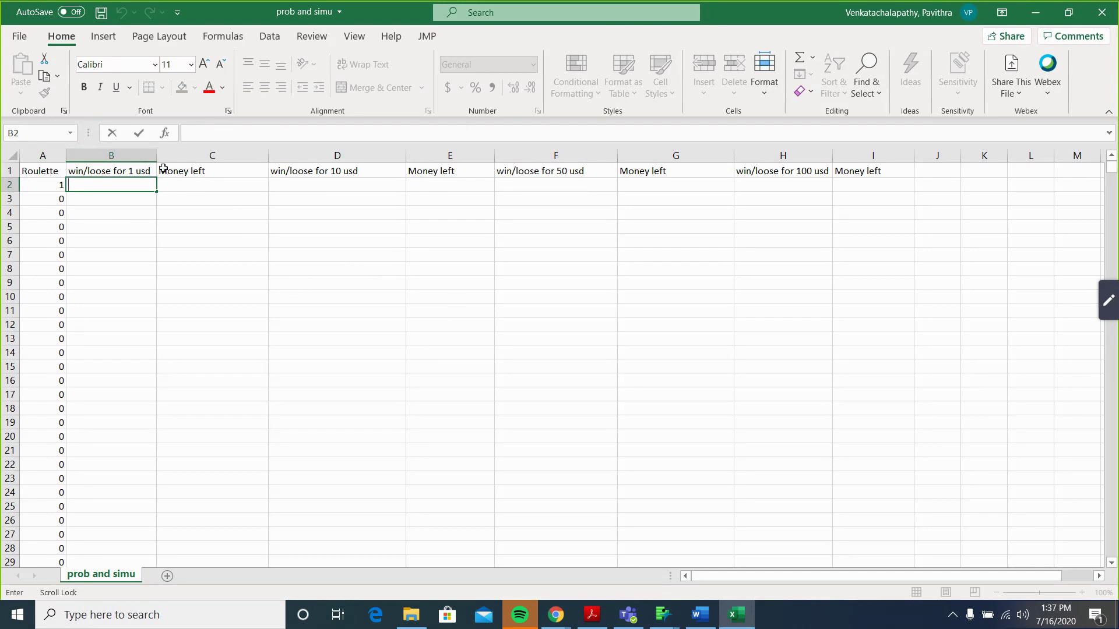
click(132, 182)
text(=)
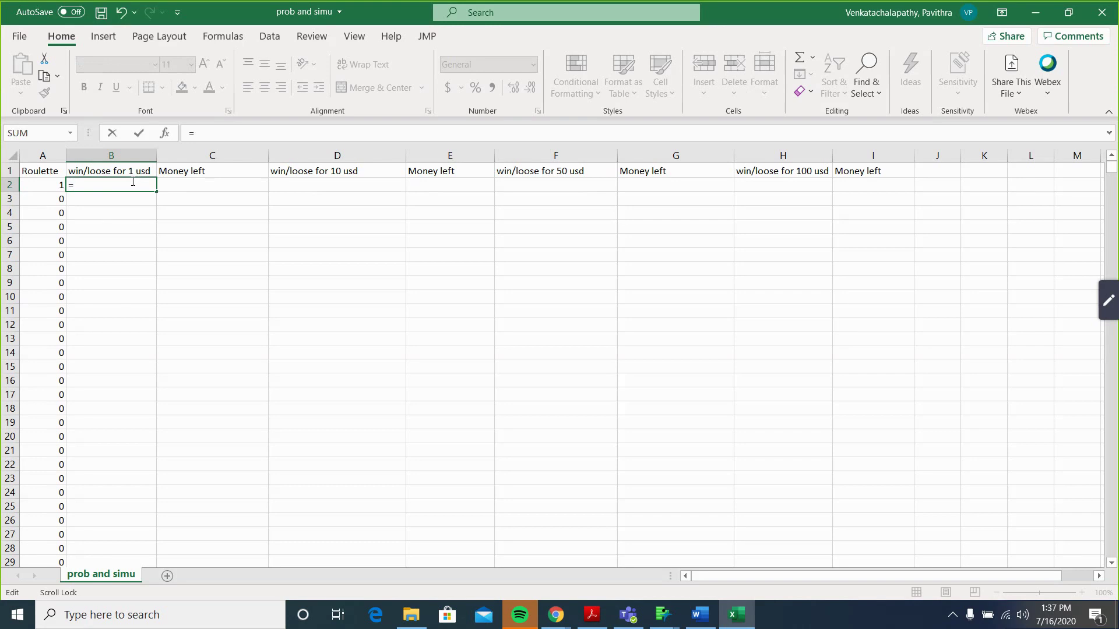
text(if)
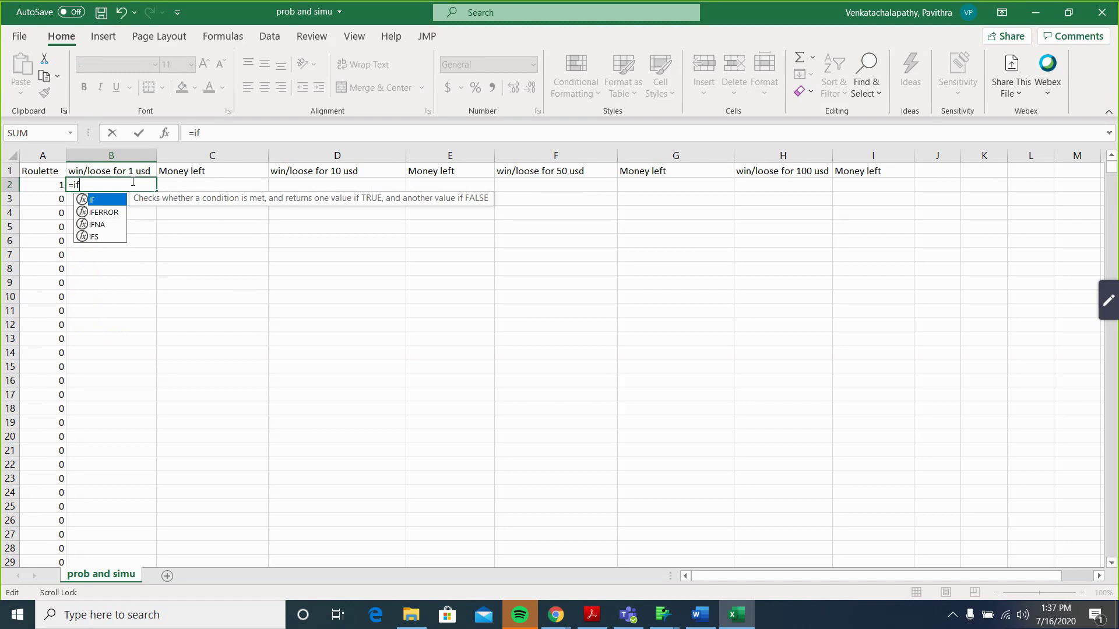
key(ctrl+Return)
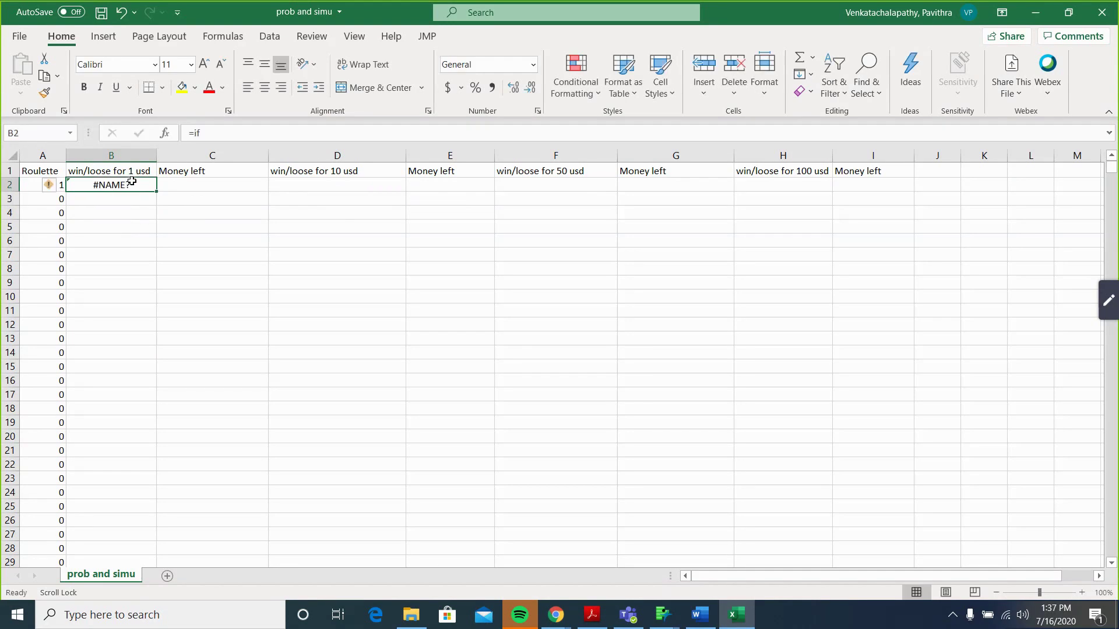
double_click(131, 186)
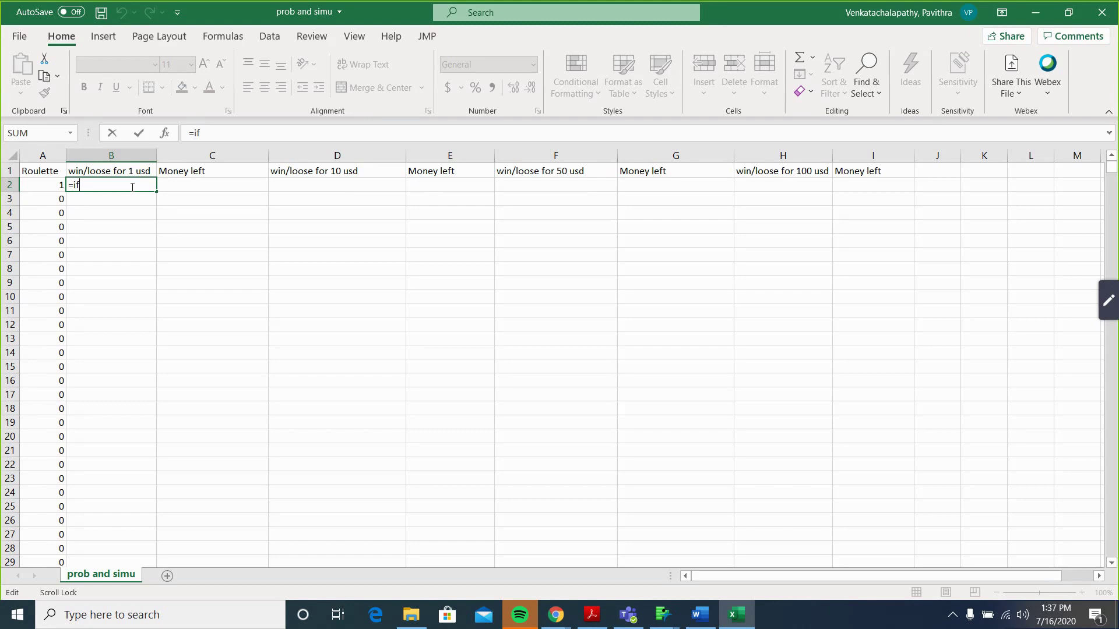
text(())
key(Left)
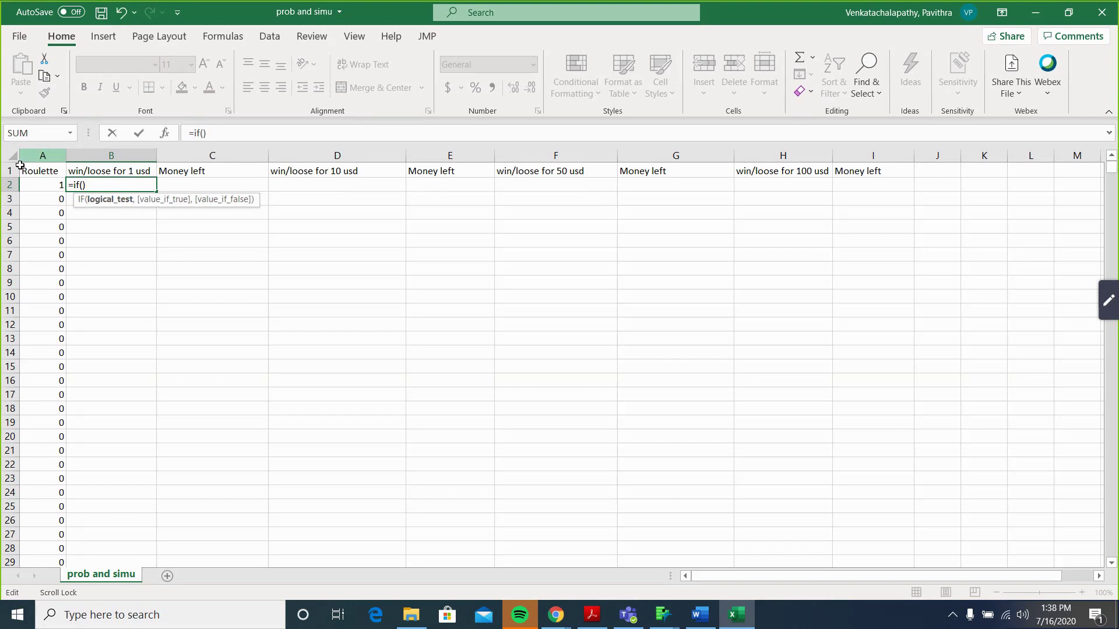
click(41, 183)
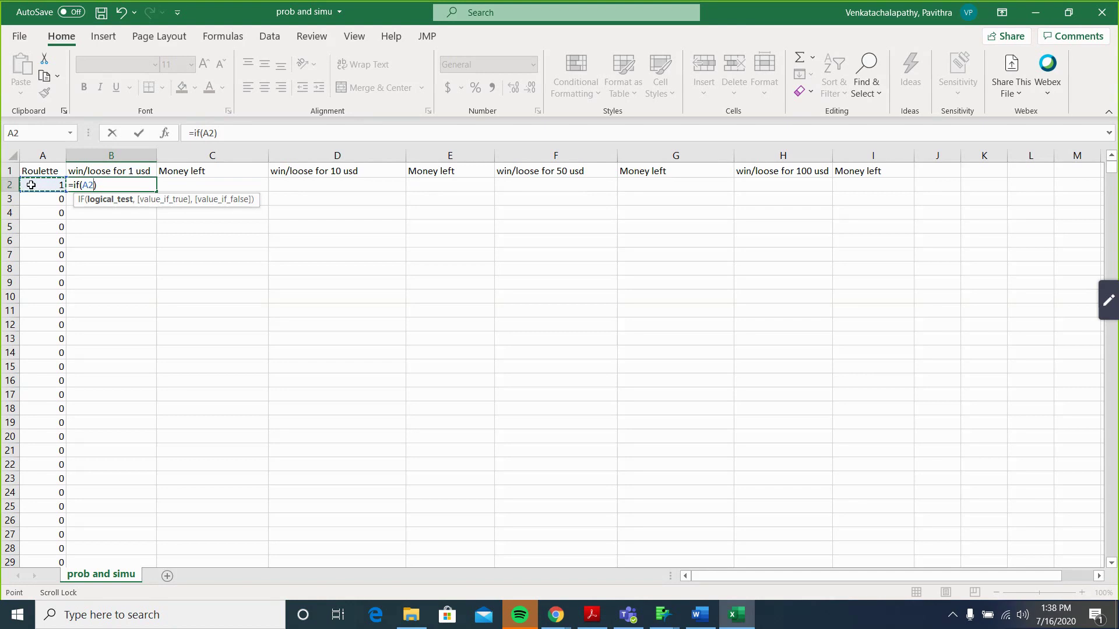
text(=0,)
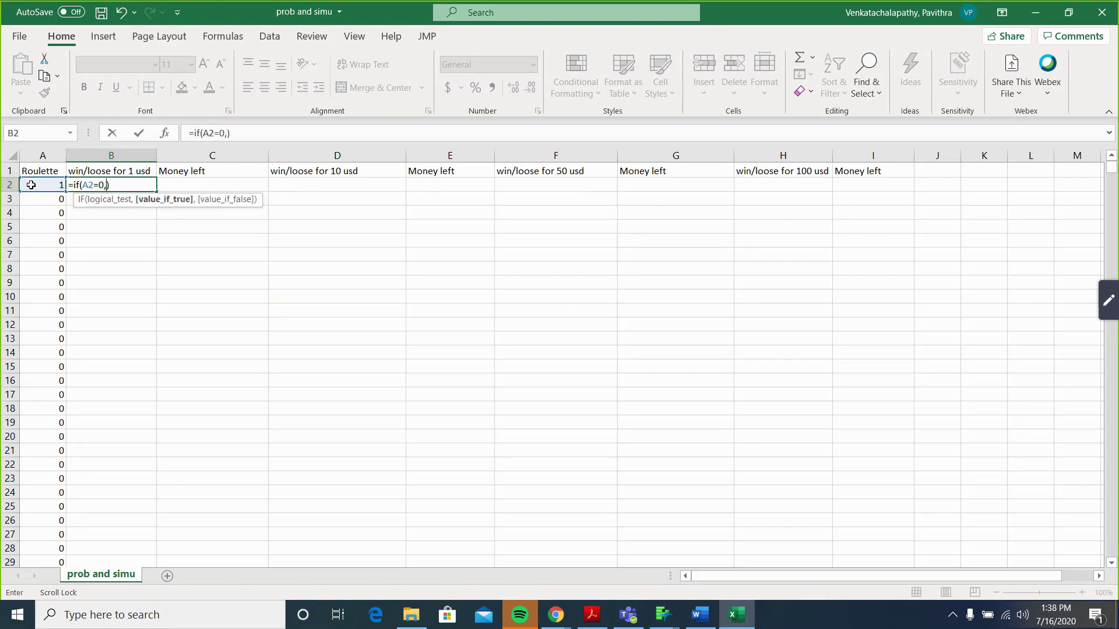
text(-1,)
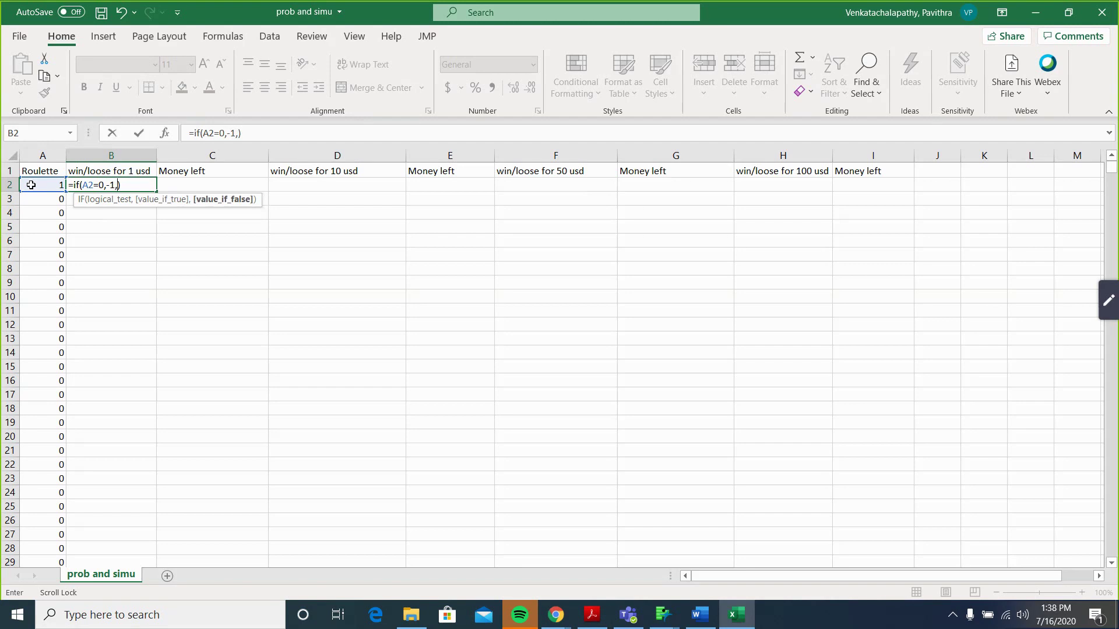
key(XF86AudioLowerVolume)
click(154, 615)
text(n)
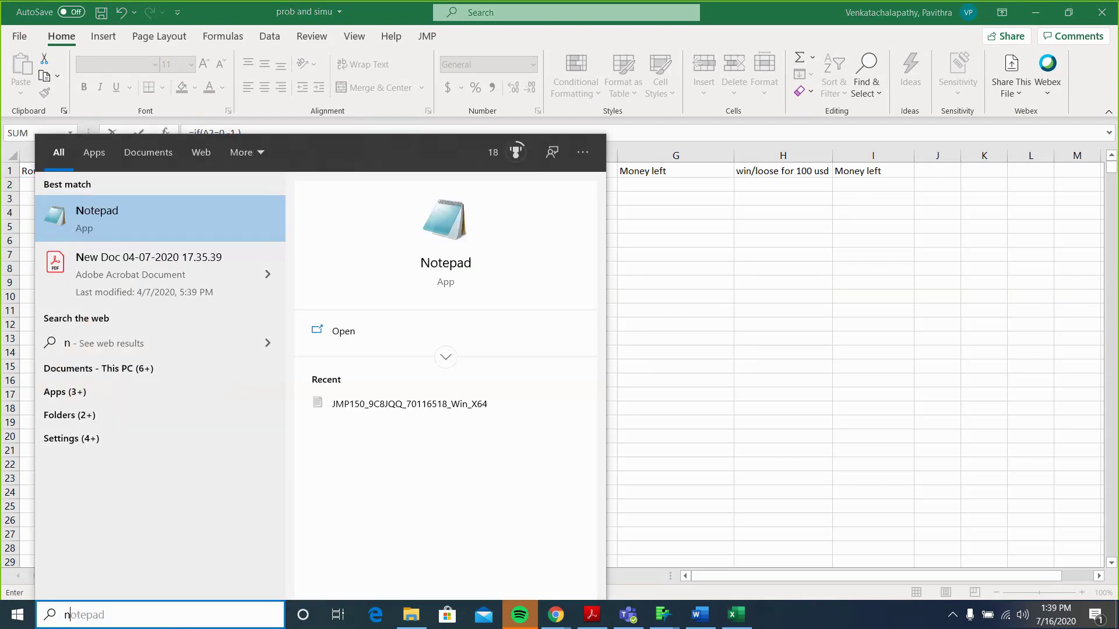
key(BackSpace)
text(sticky)
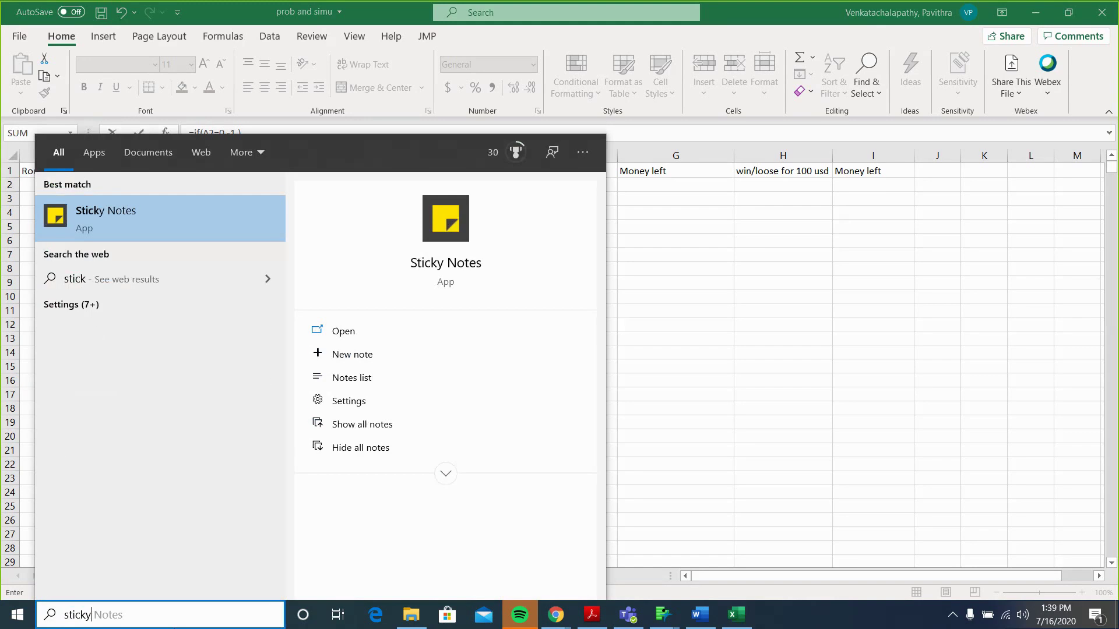
key(Return)
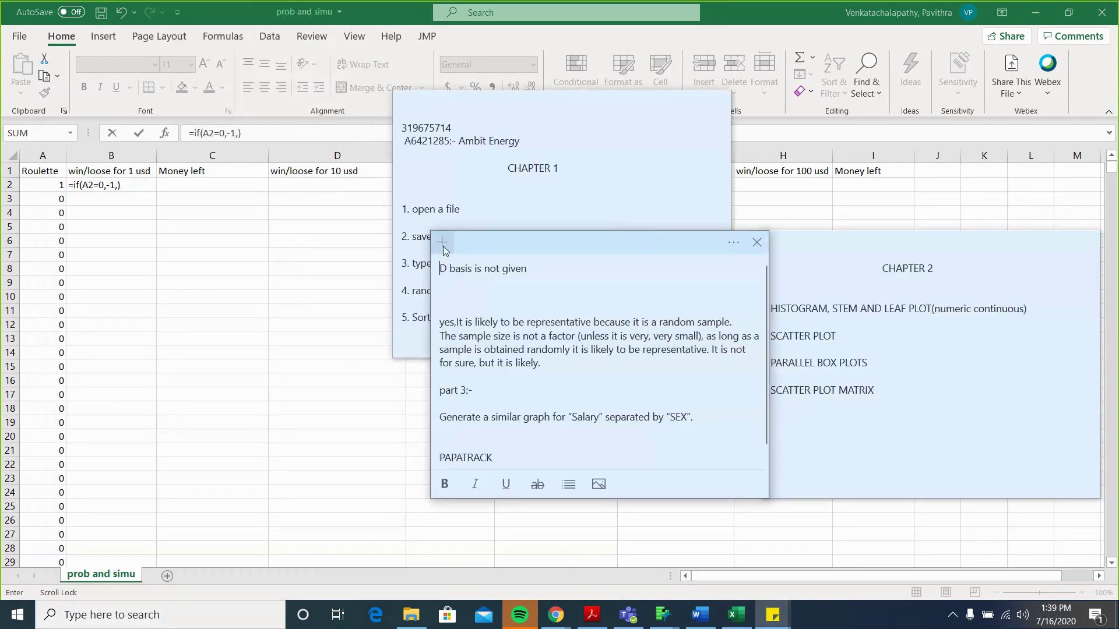
click(443, 244)
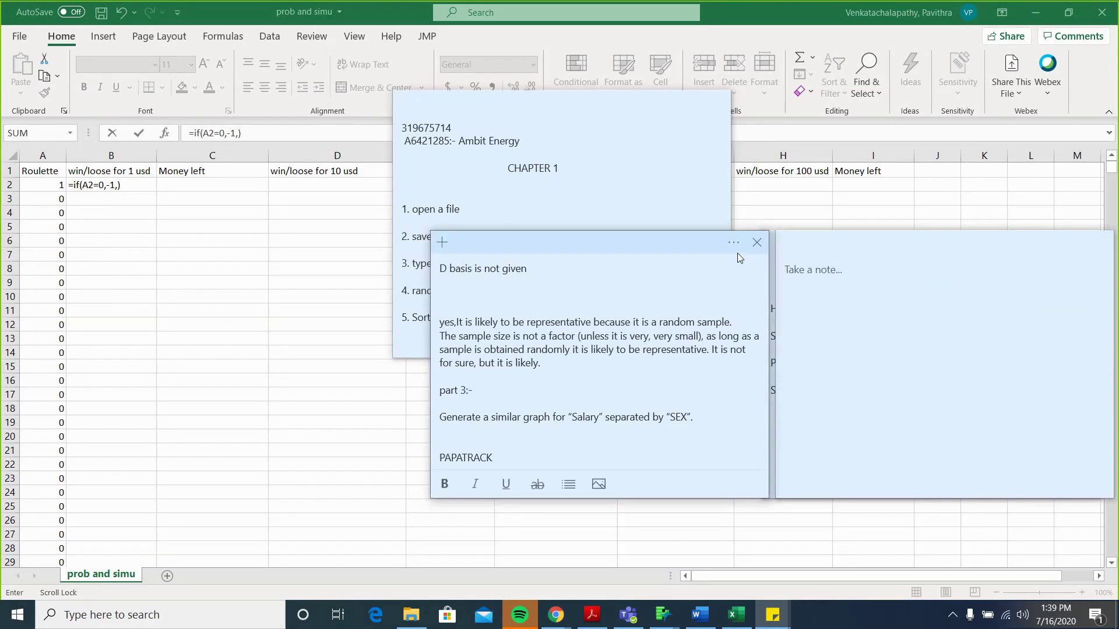
click(755, 242)
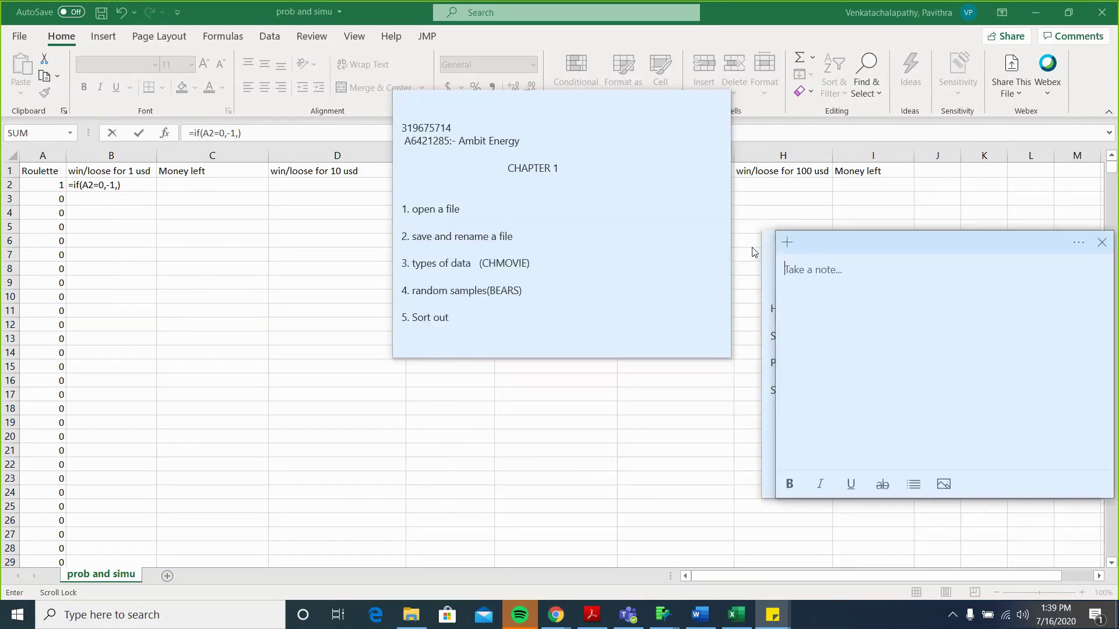
click(643, 140)
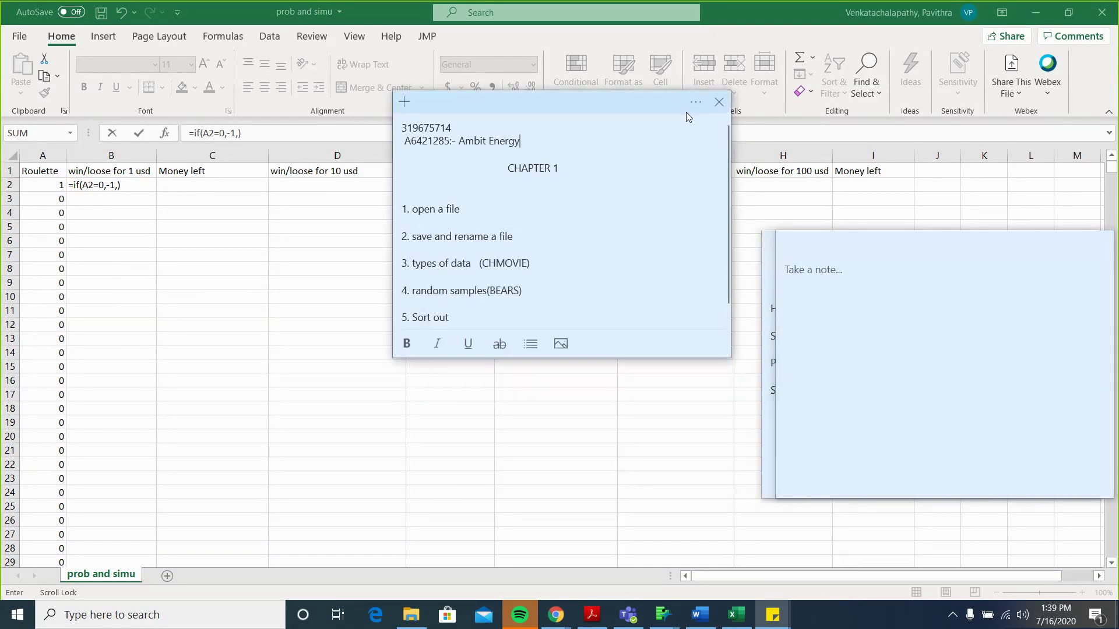
click(718, 103)
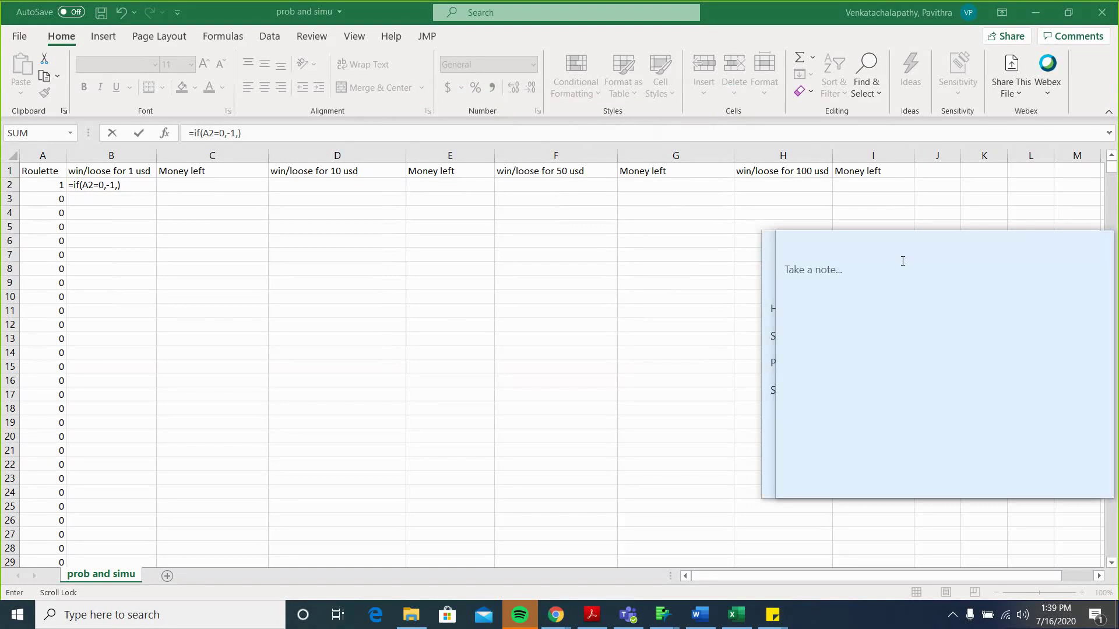
click(902, 261)
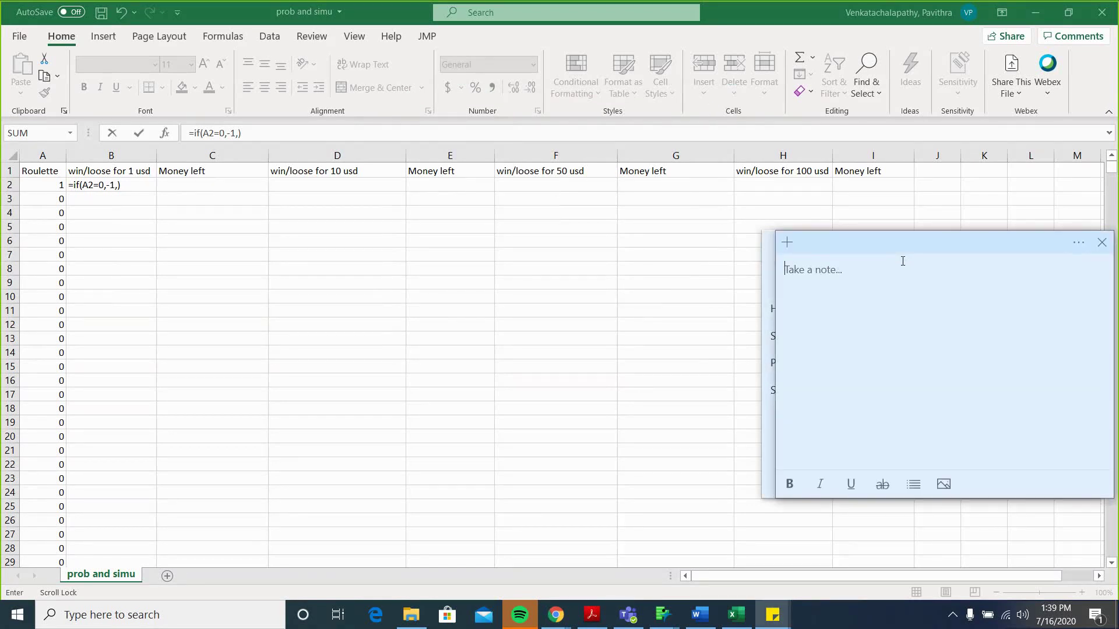
click(1102, 242)
click(1087, 243)
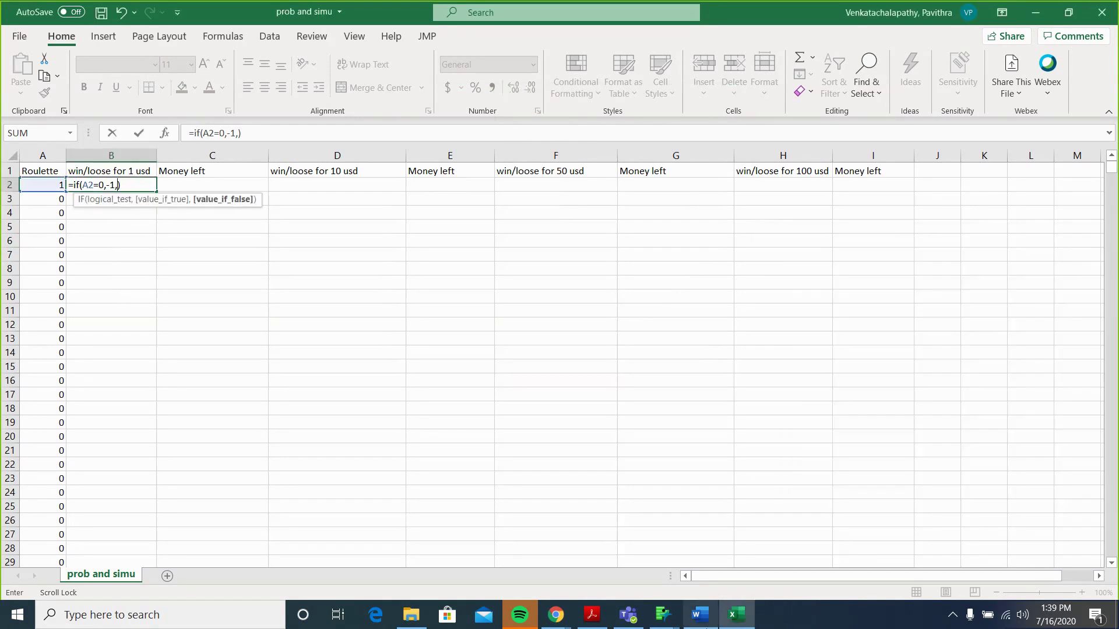
Switch to the Word lab document and enlarge its last page to 190% zoom
mouse_move(705, 626)
click(700, 551)
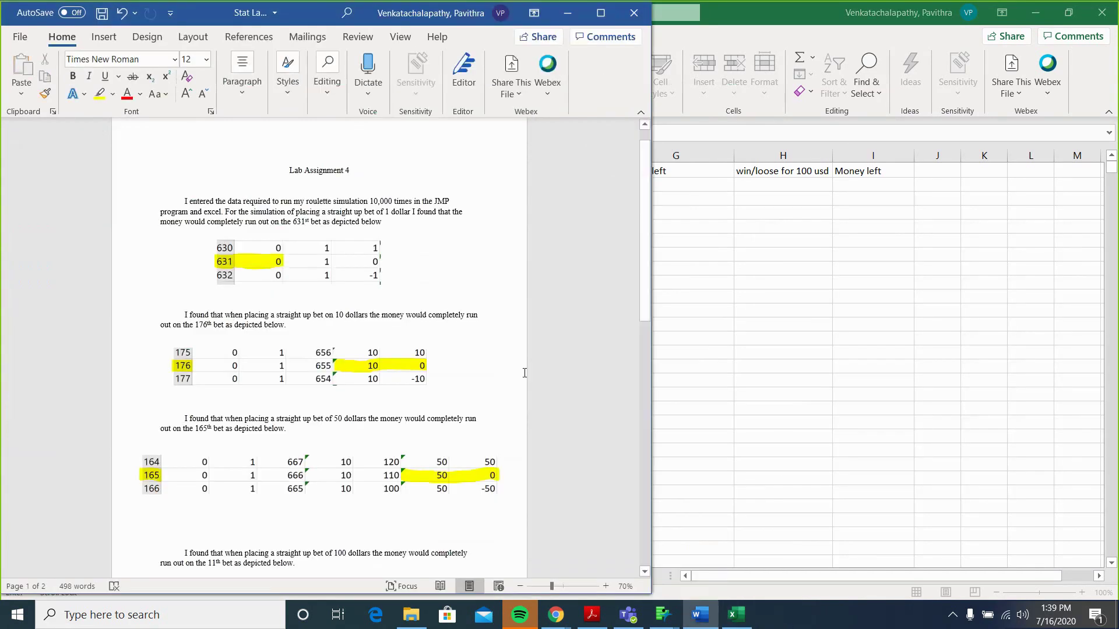
scroll(524, 373, down, 2)
scroll(524, 373, down, 10)
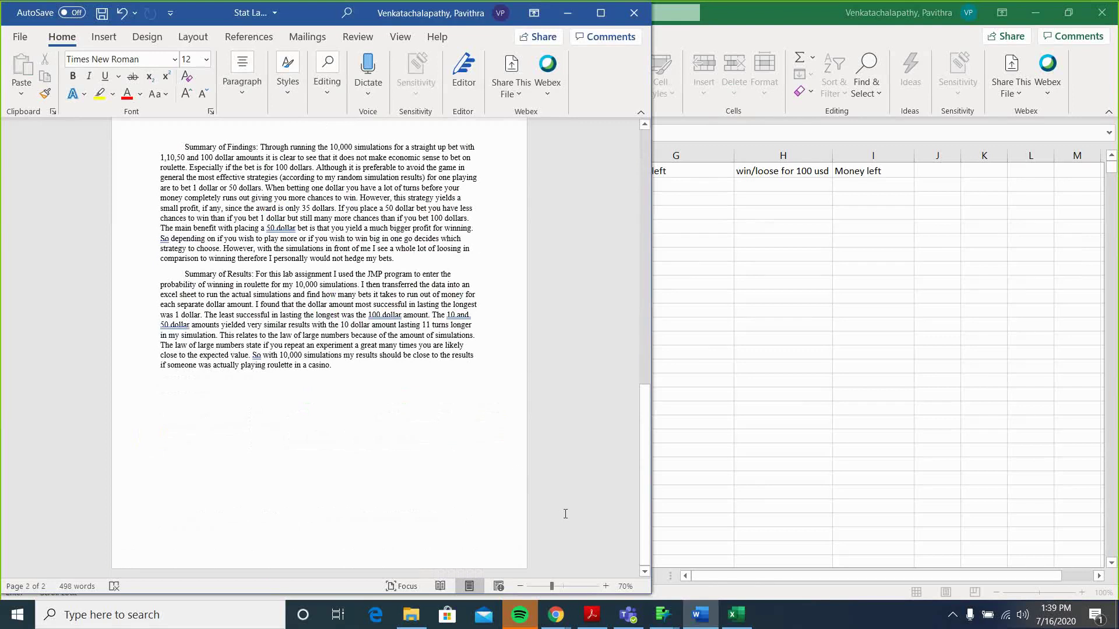
click(606, 586)
click(605, 586)
click(606, 586)
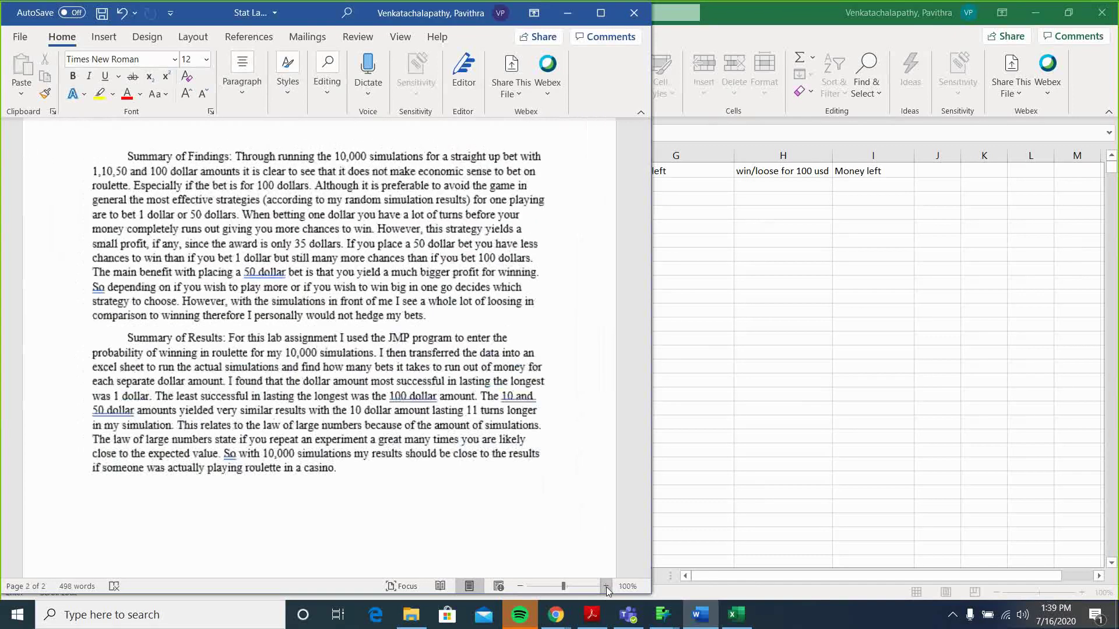
scroll(606, 587, down, 5)
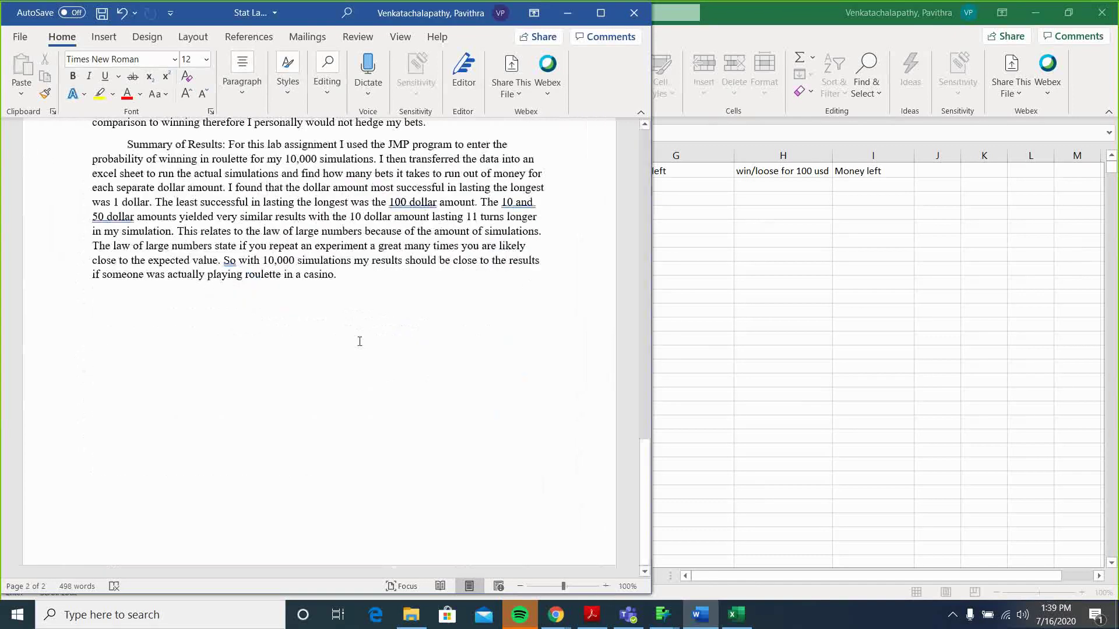
click(606, 586)
click(606, 586)
click(605, 587)
click(606, 586)
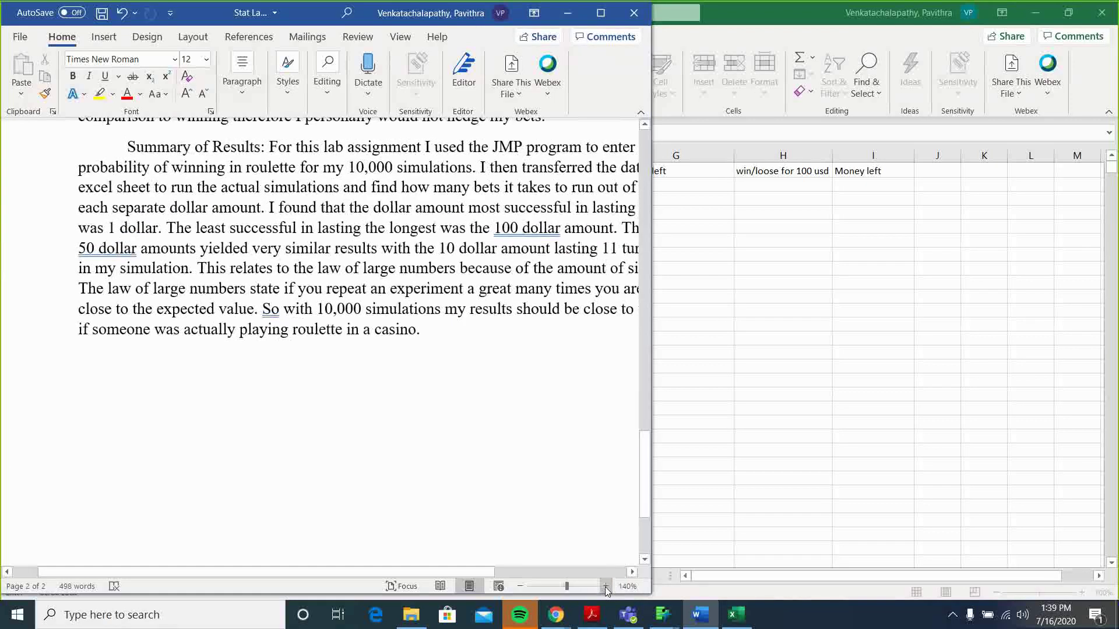
click(606, 586)
click(606, 586)
click(606, 586)
click(606, 586)
click(606, 586)
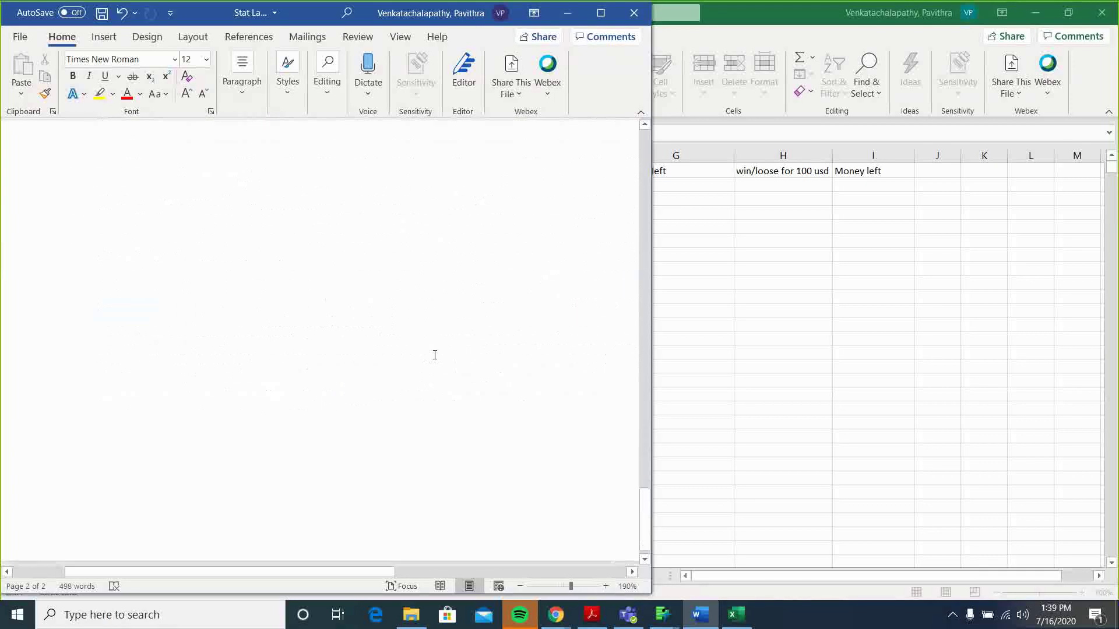
Add six blank lines after the final paragraph, which ends with "playing roulette in a casino."
scroll(188, 280, up, 1)
scroll(342, 363, down, 2)
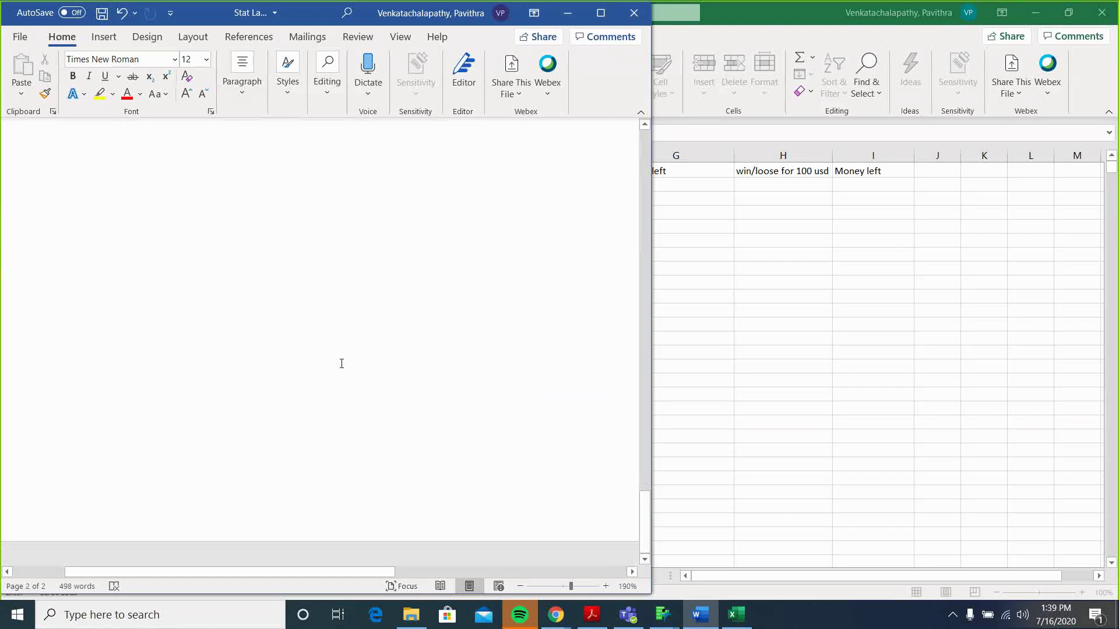
scroll(342, 364, up, 1)
click(535, 162)
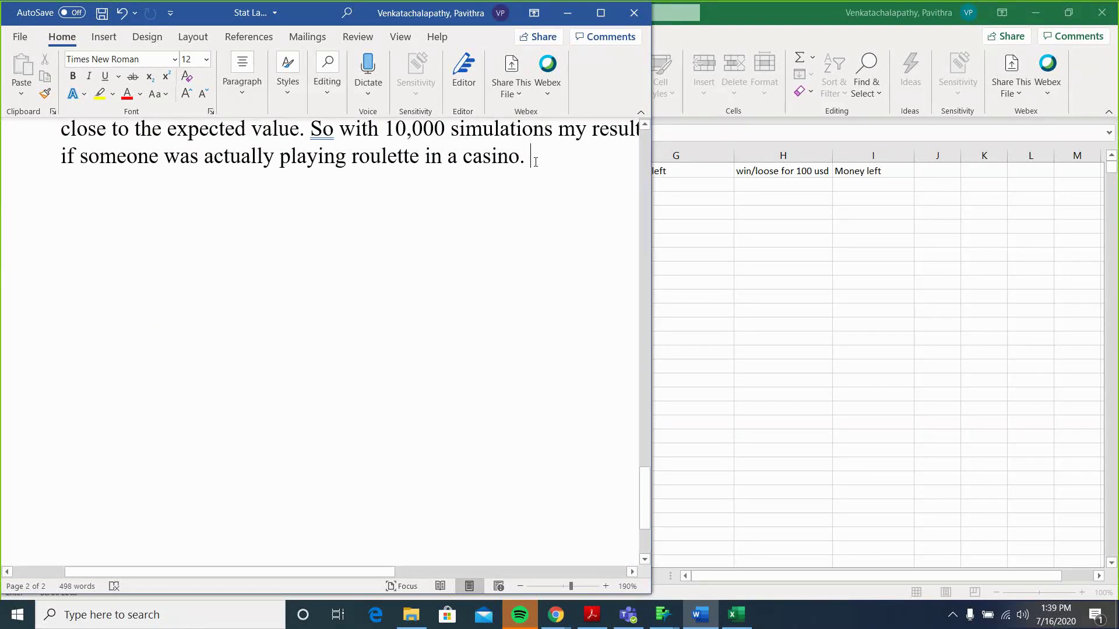
key(Return)
key(Return)
key(Return)
key(Return)
key(Return)
key(Return)
scroll(321, 344, down, 1)
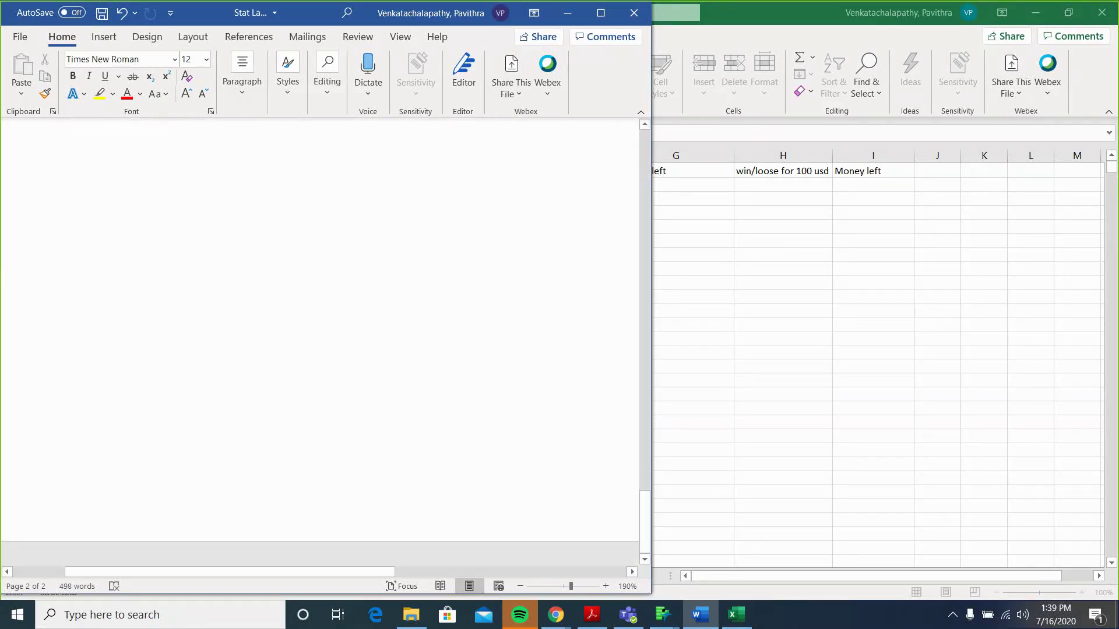
Write the formula =if(A2=0,-1,35) on the new line at the end of the document
text(I)
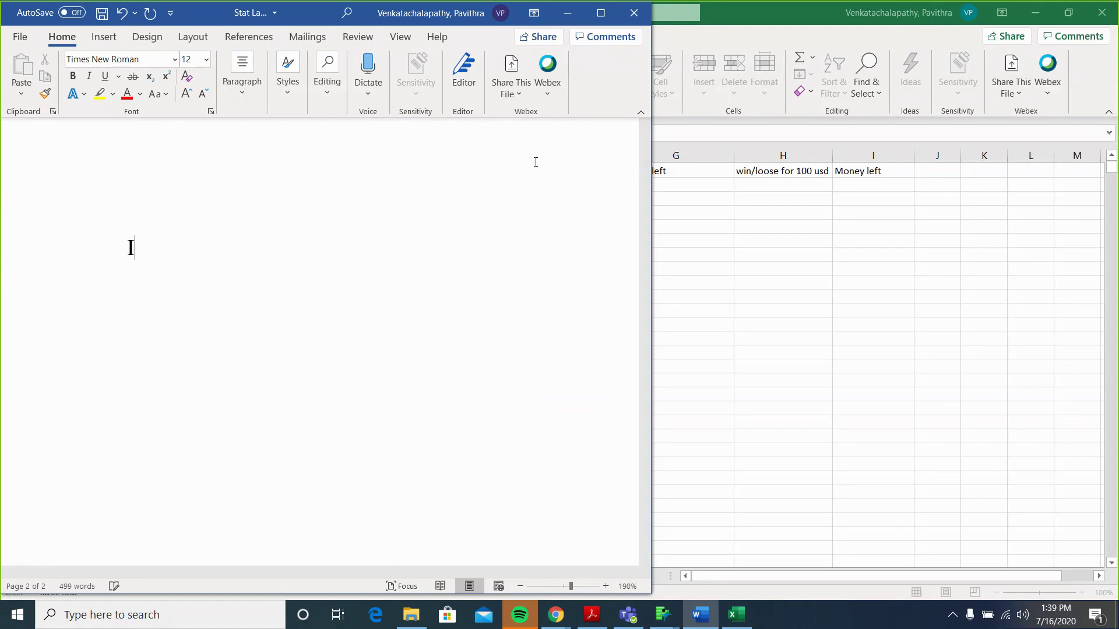
key(BackSpace)
text(=if())
key(Left)
text(A2=)
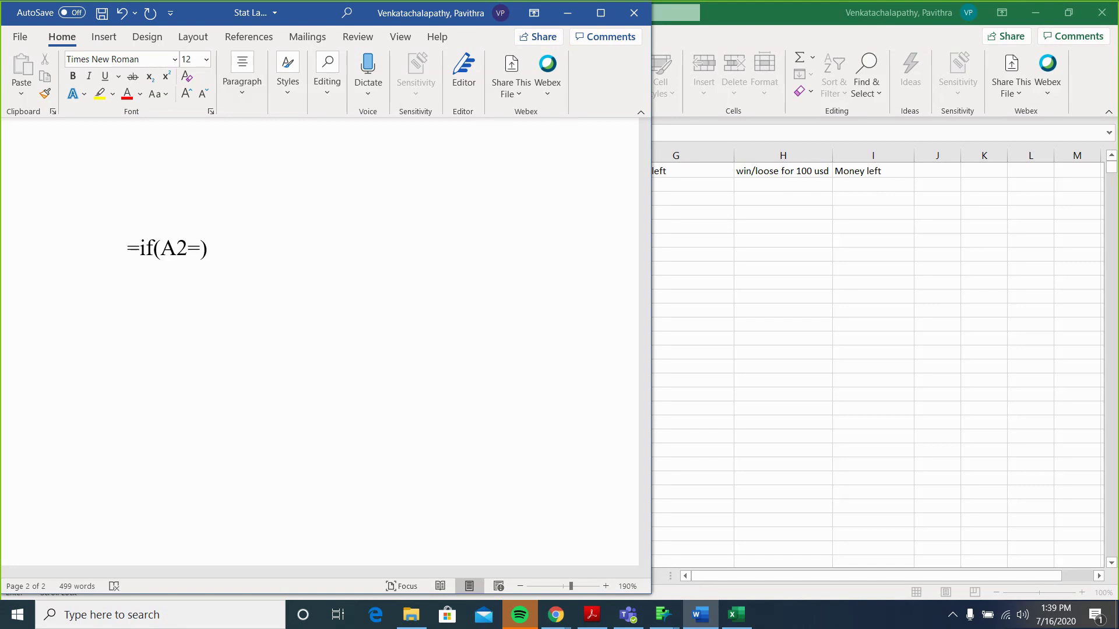
text(0,-1,2)
key(BackSpace)
text(35)
Set the font size of the formula line to 36 and deselect it
drag(285, 254, 99, 237)
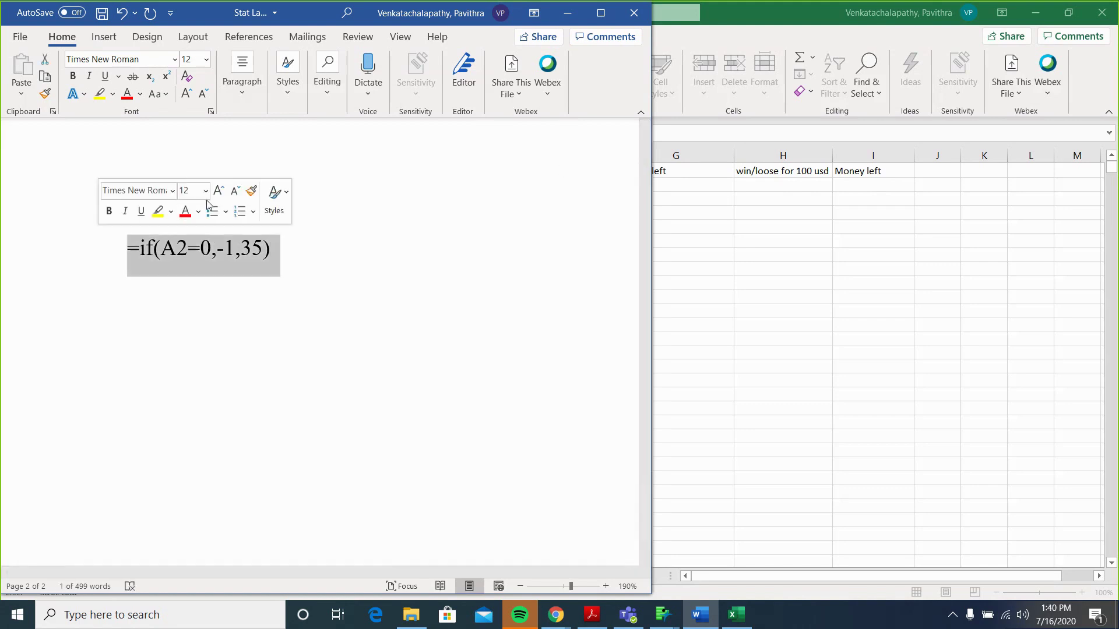
click(206, 191)
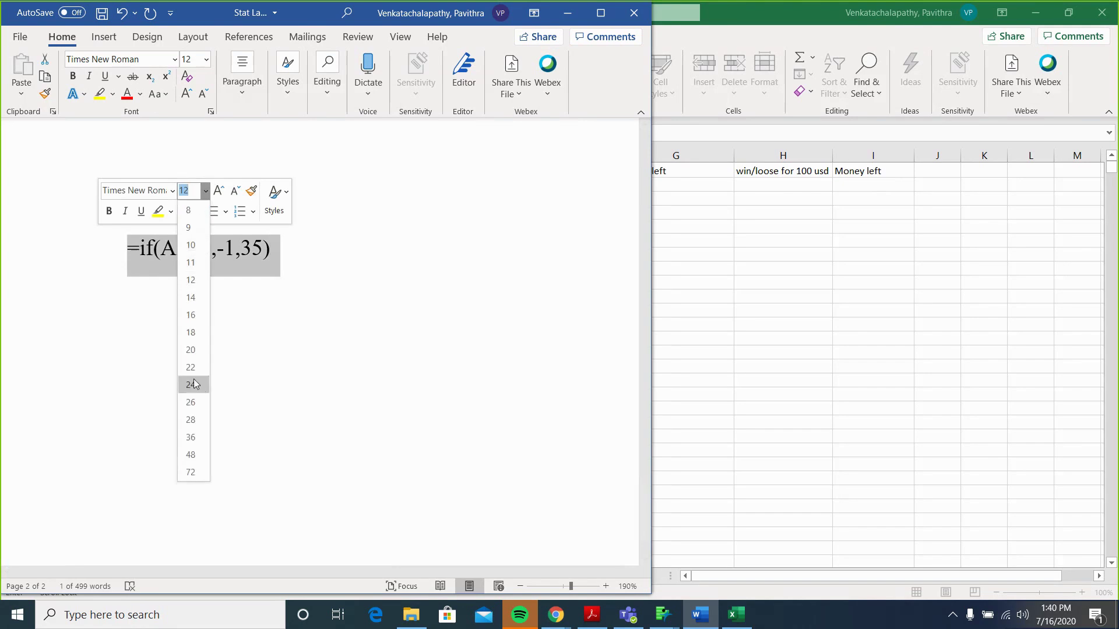
click(191, 437)
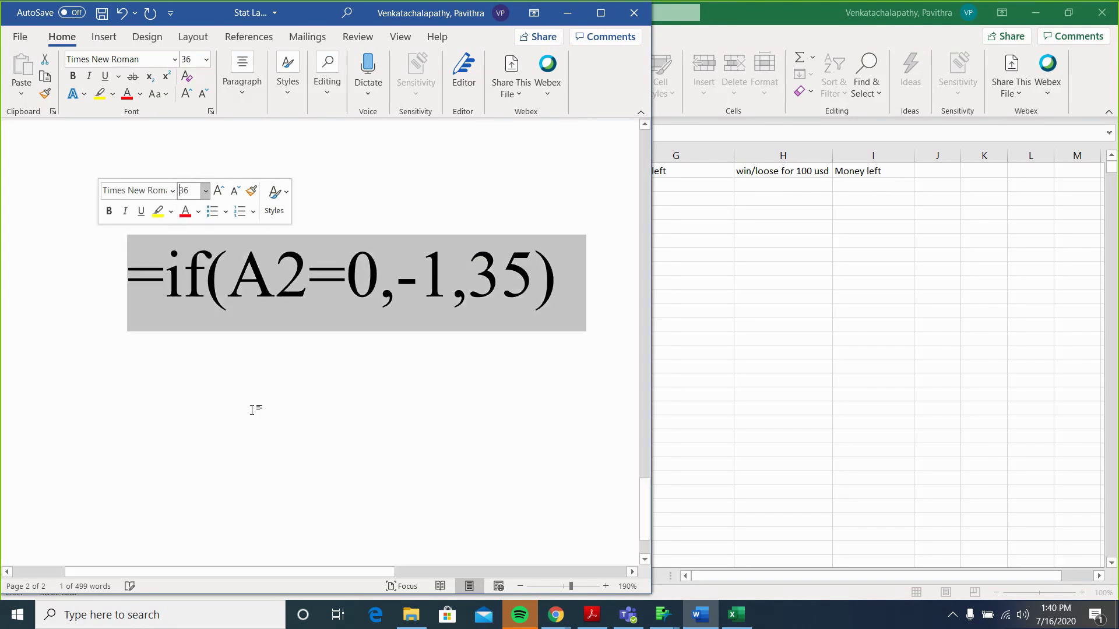
click(360, 416)
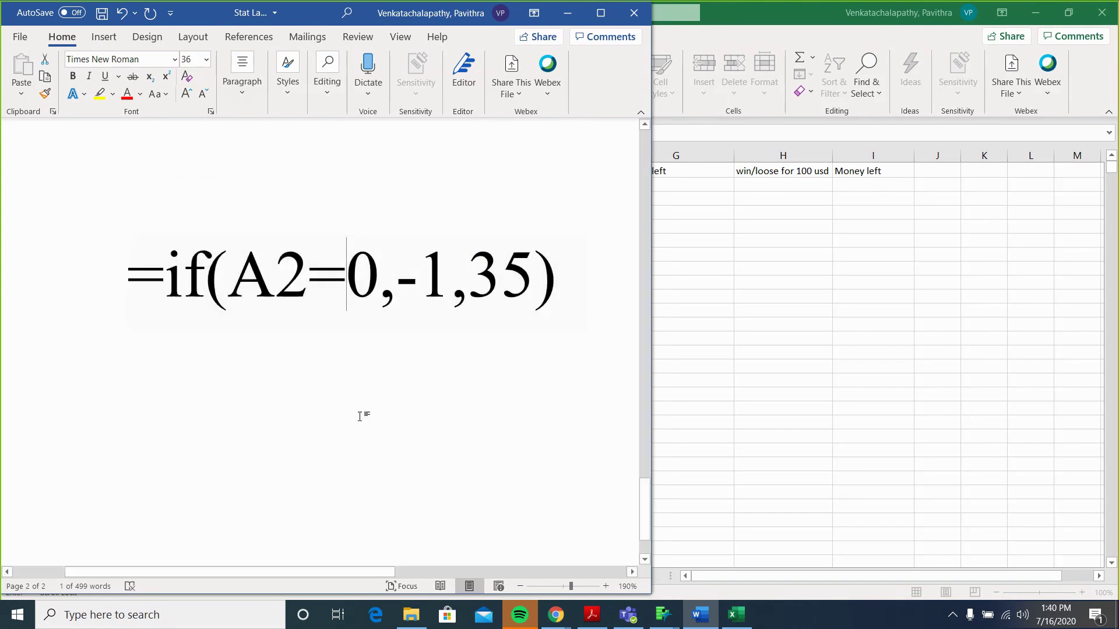
click(559, 354)
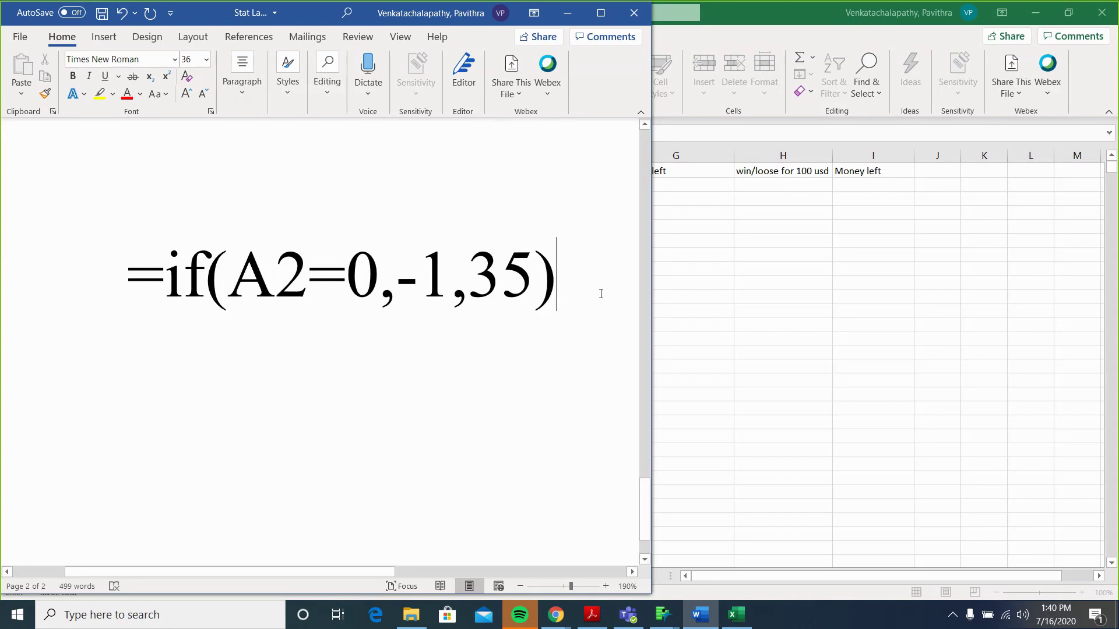
Switch back to Excel and complete the IF formula in B2 with 35 as its false value: =if(A2=0,-1,35)
click(800, 287)
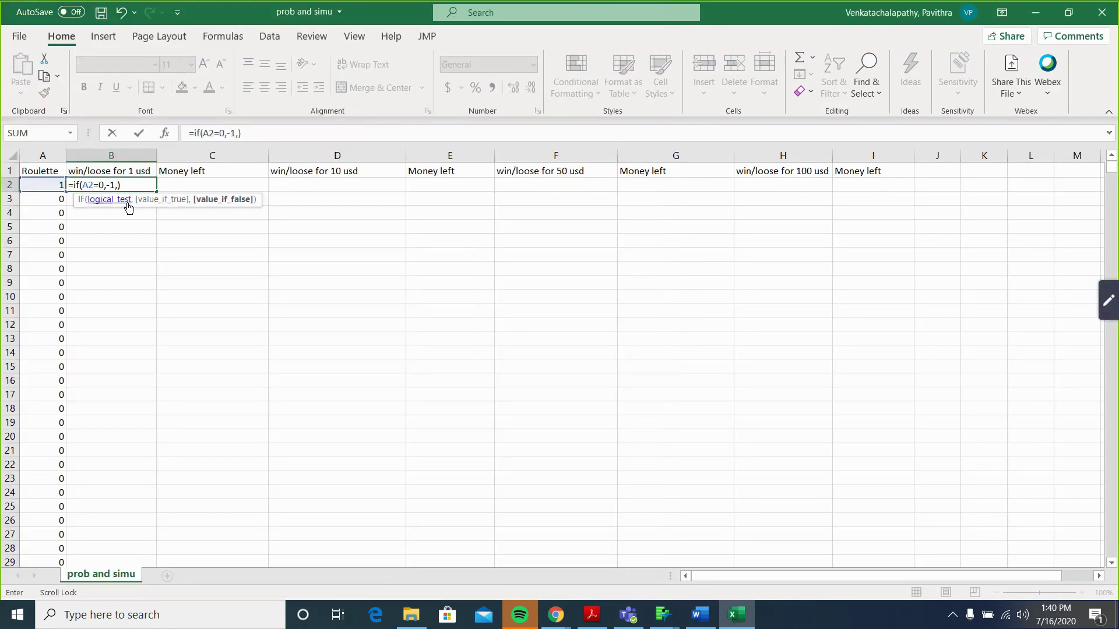
click(127, 185)
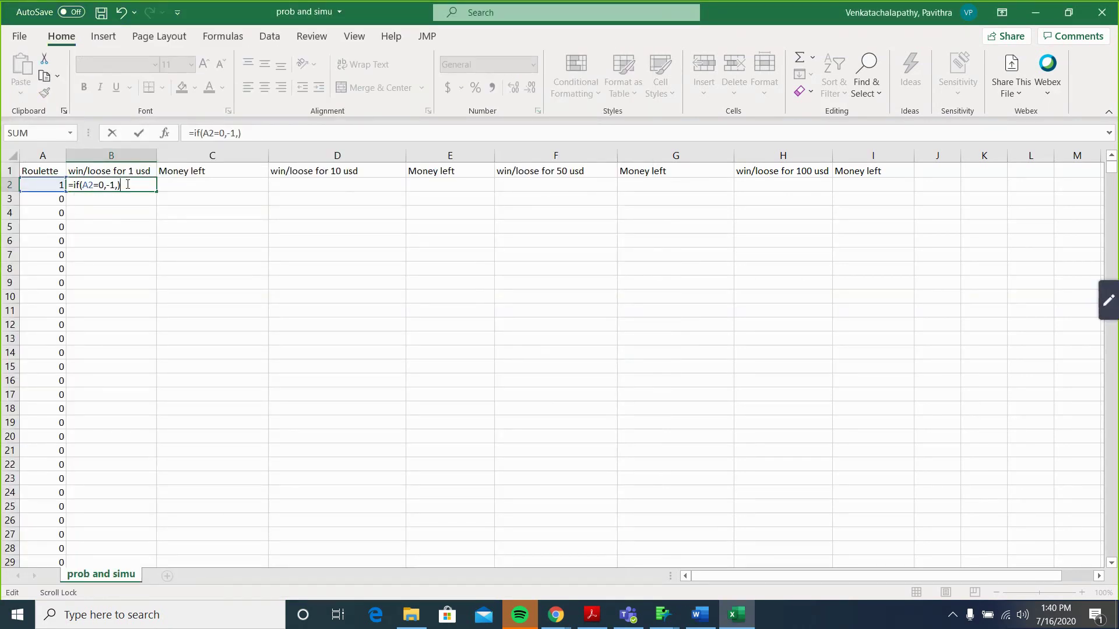
key(Left)
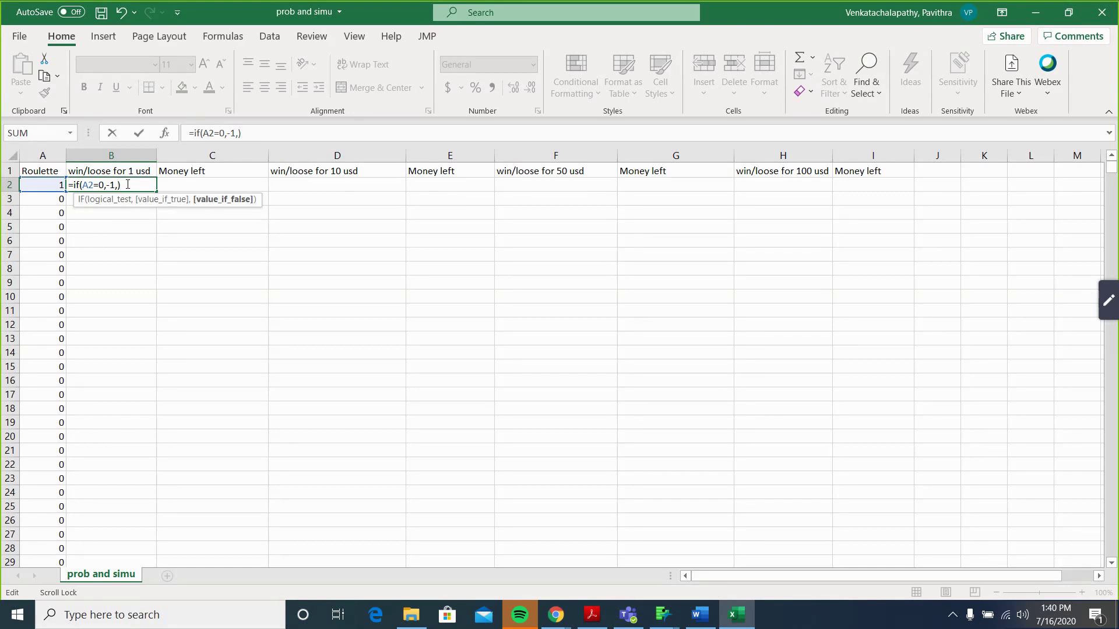
key(Left)
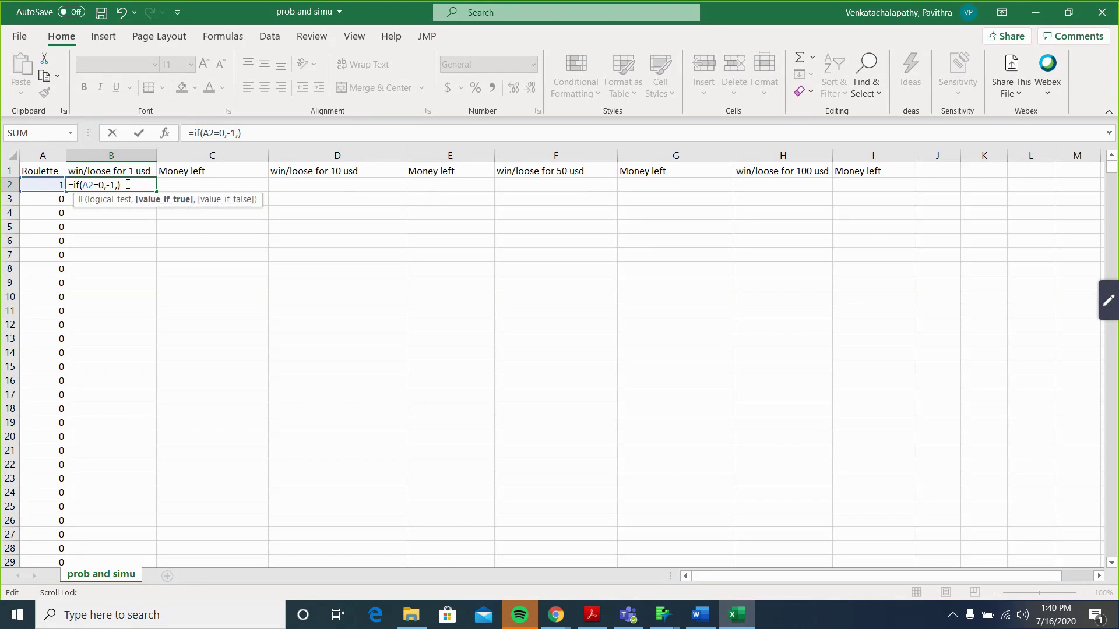
key(Right)
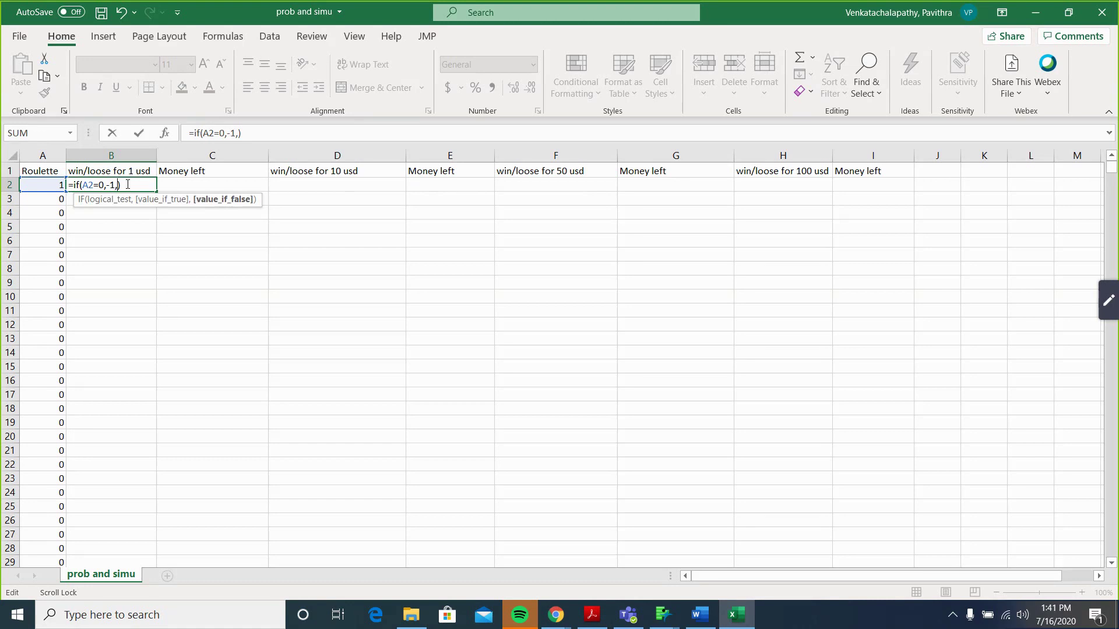
text(35)
drag(132, 185, 70, 193)
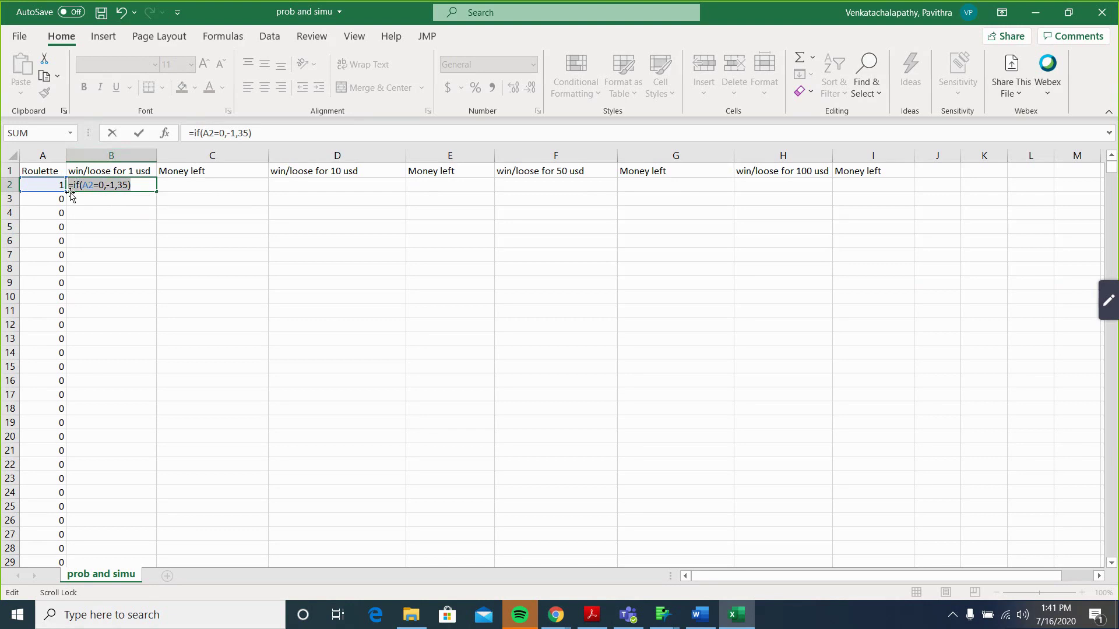
click(142, 191)
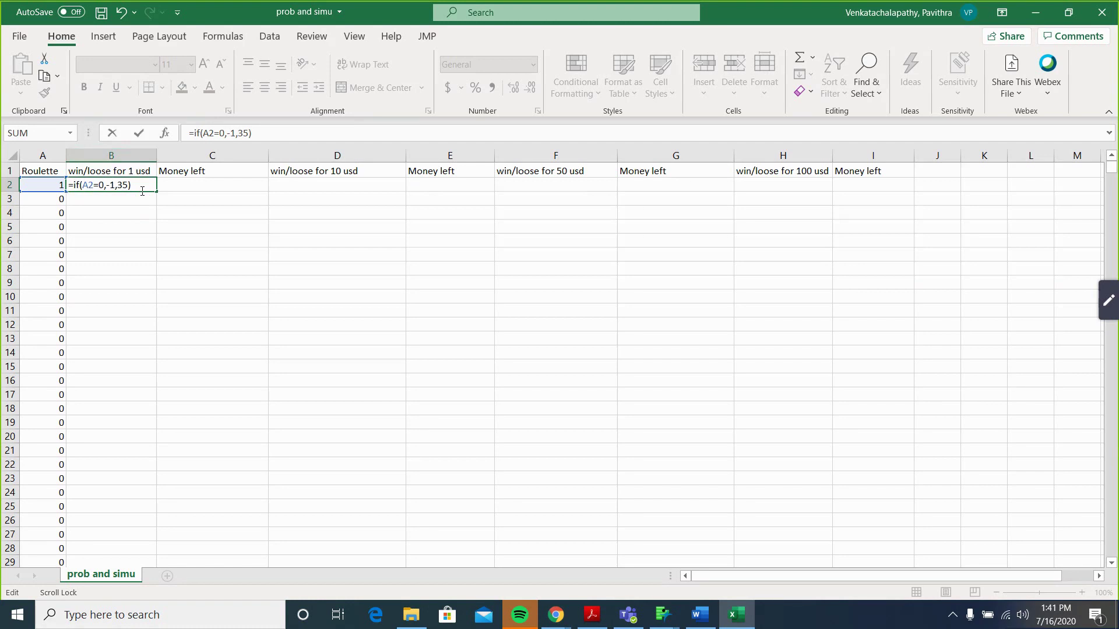
key(Return)
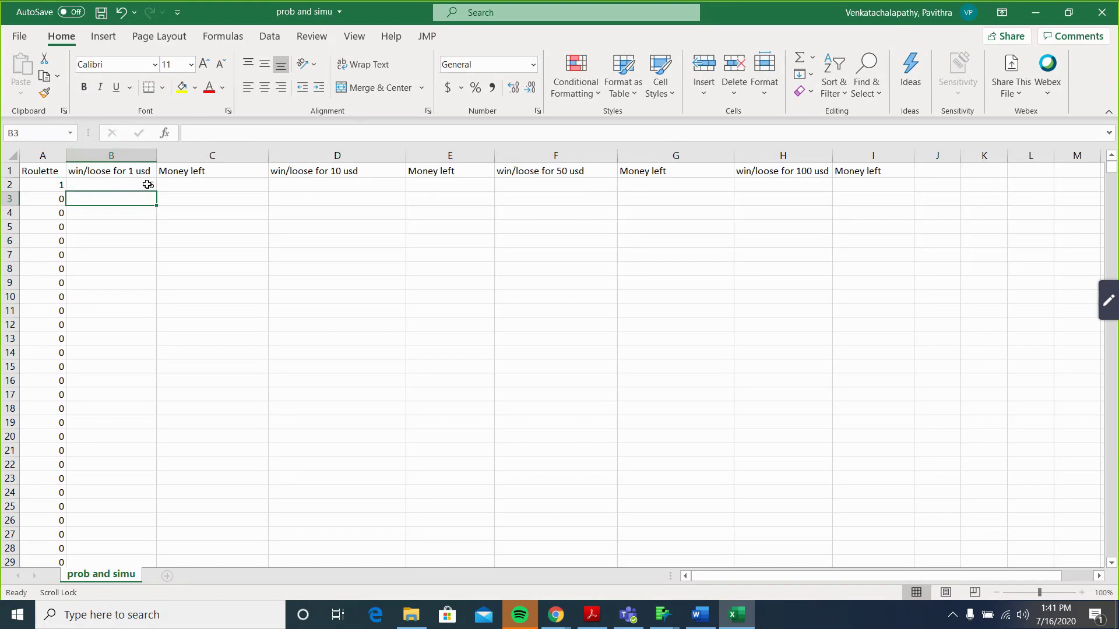
Fill the B2 formula down column B to row 366
click(147, 184)
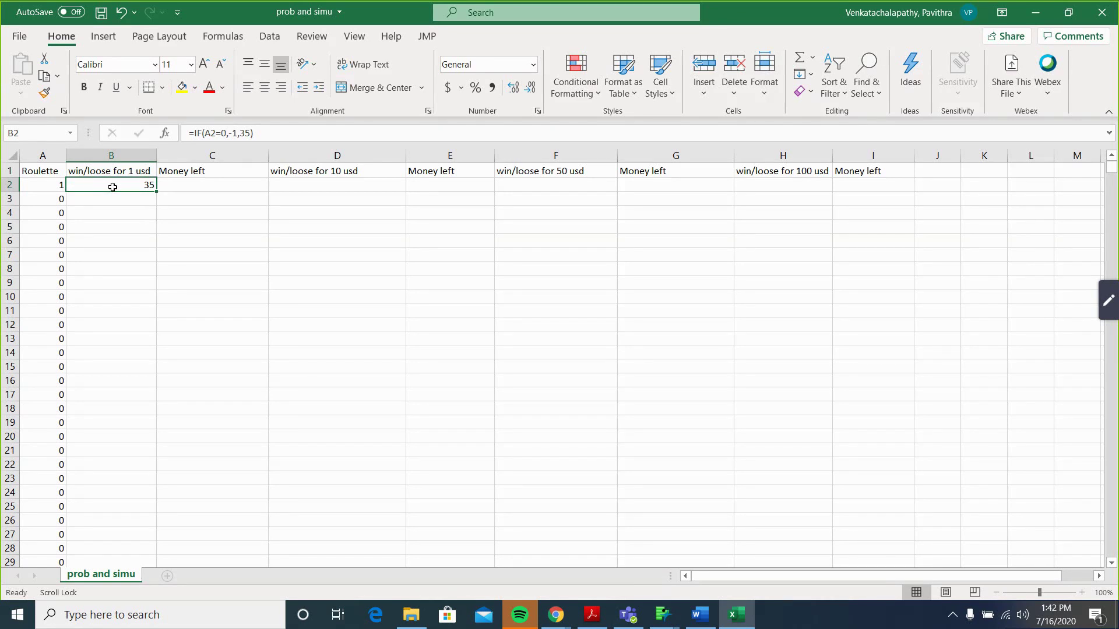
scroll(142, 258, down, 1)
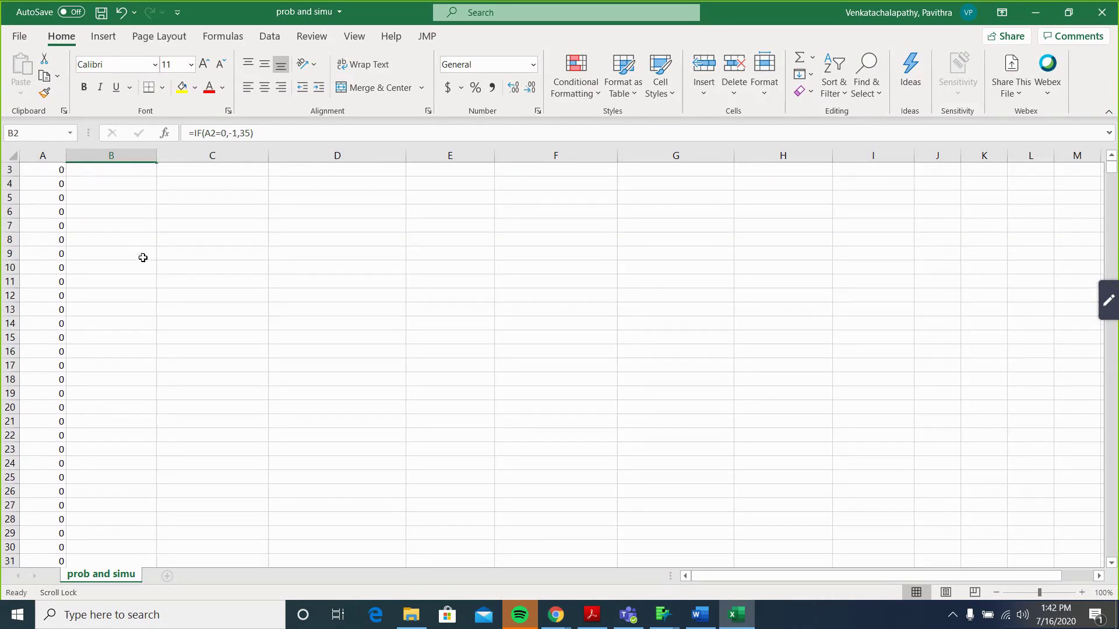
scroll(143, 257, up, 1)
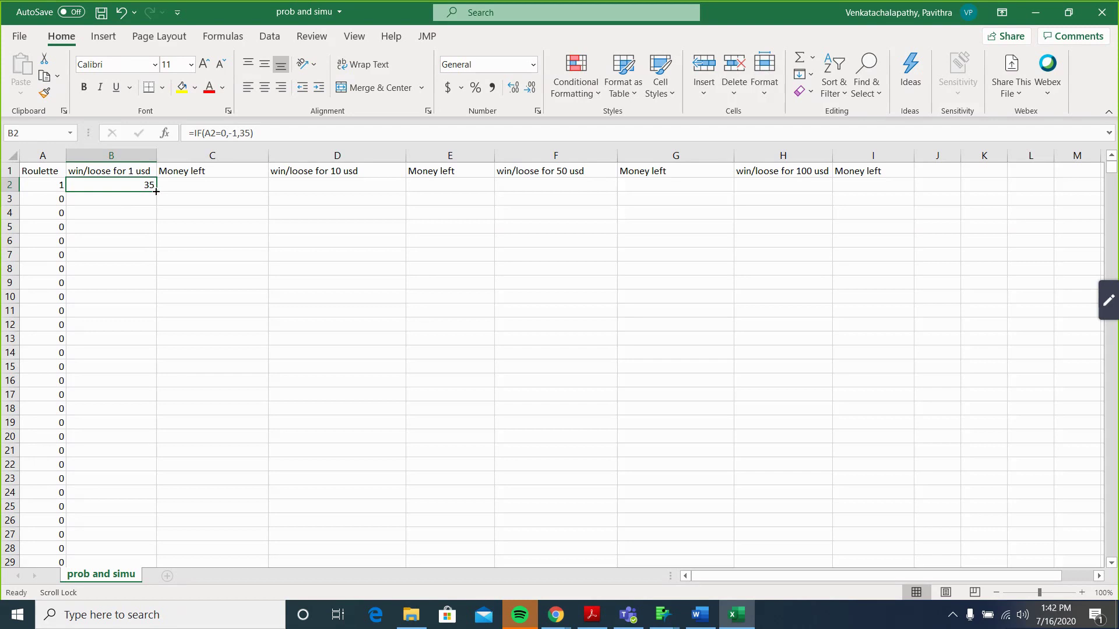
drag(156, 192, 158, 603)
scroll(92, 367, up, 20)
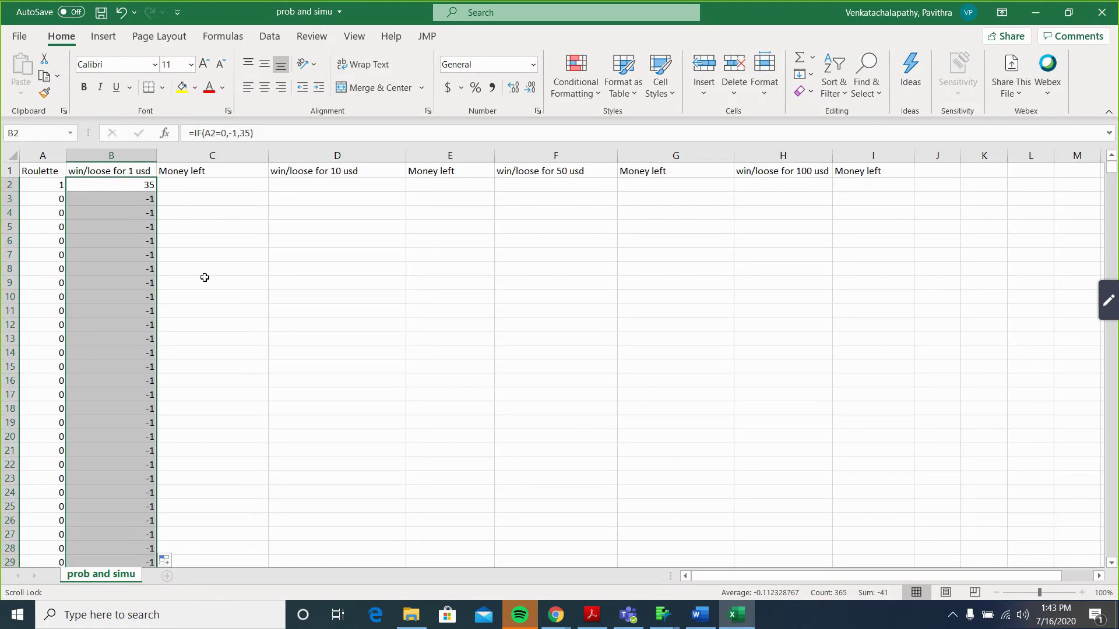
click(242, 186)
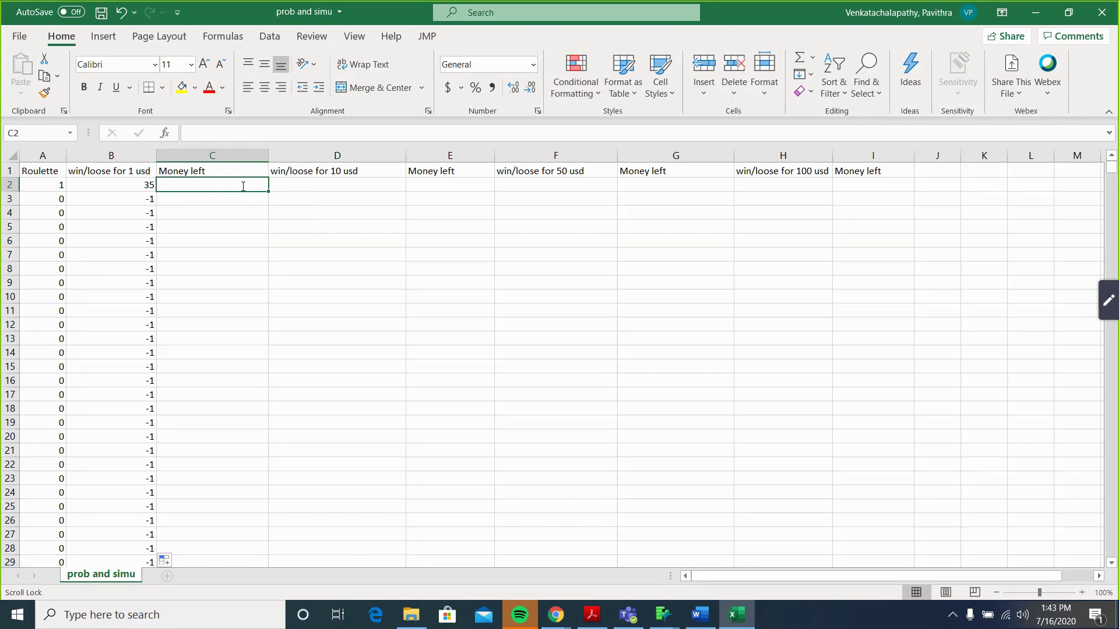
double_click(243, 187)
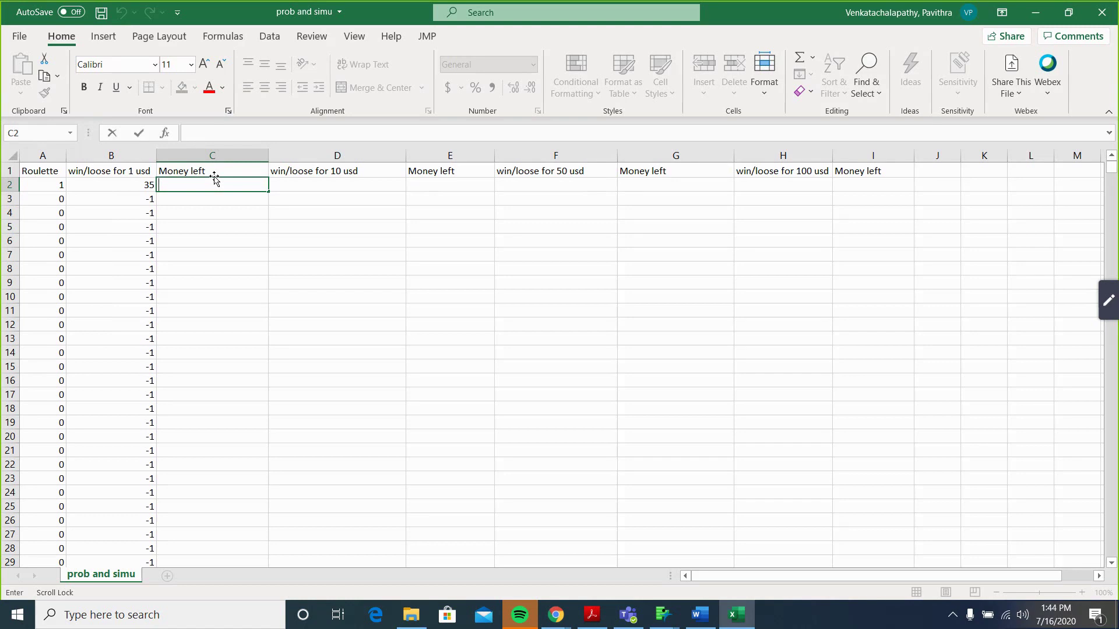
click(145, 199)
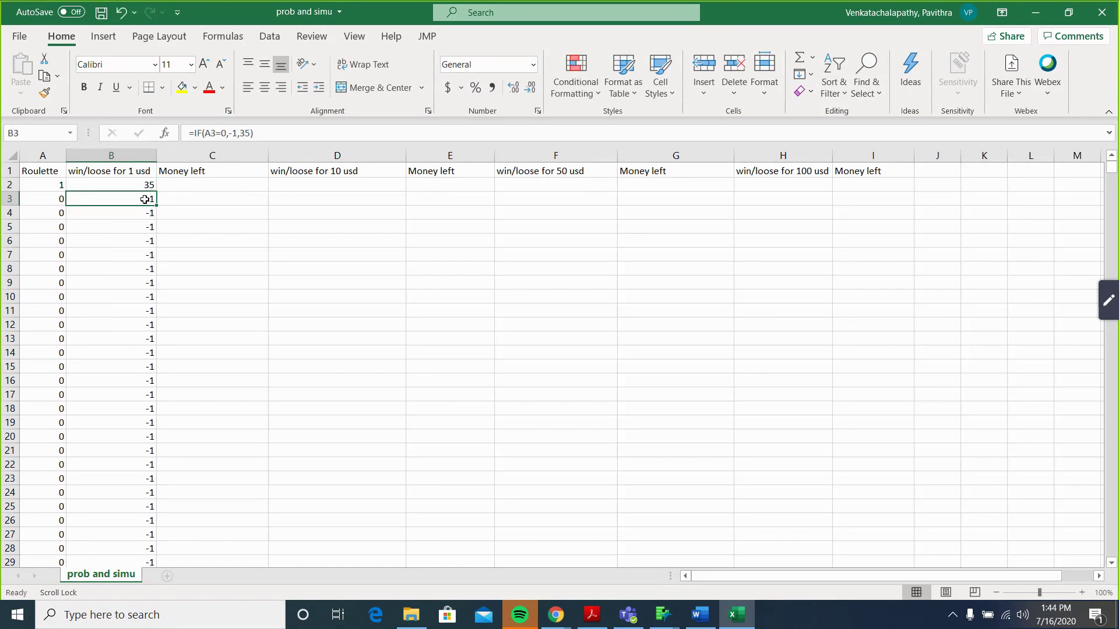
Begin an entry of 5 in cell I15
click(866, 371)
text(5)
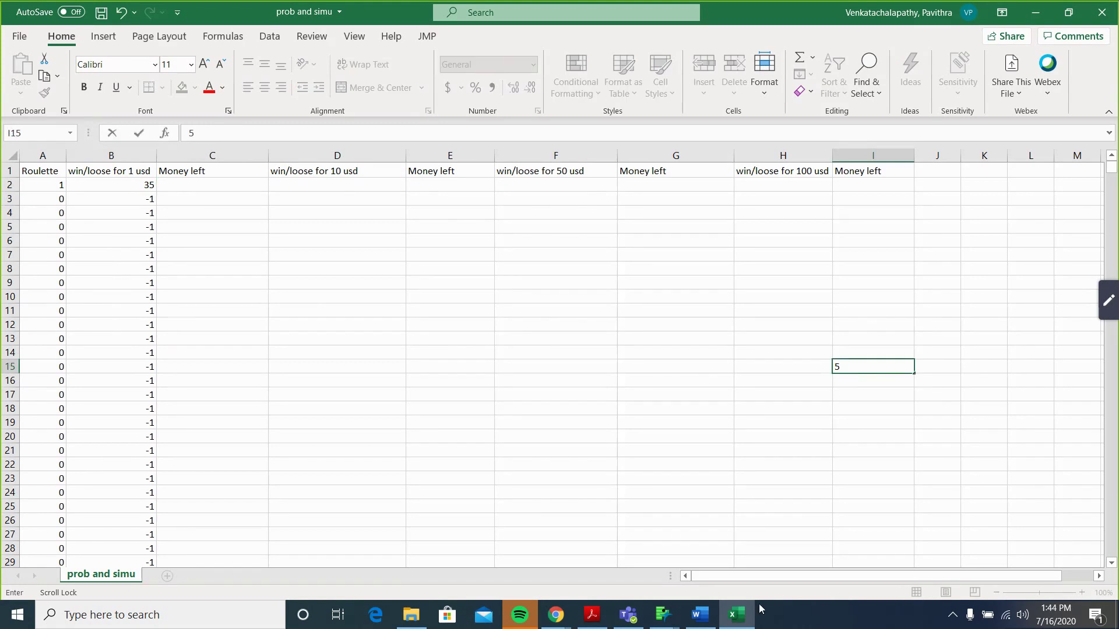
Switch to Word, add a new page after the IF formula and write 5-2=3 on it
click(685, 620)
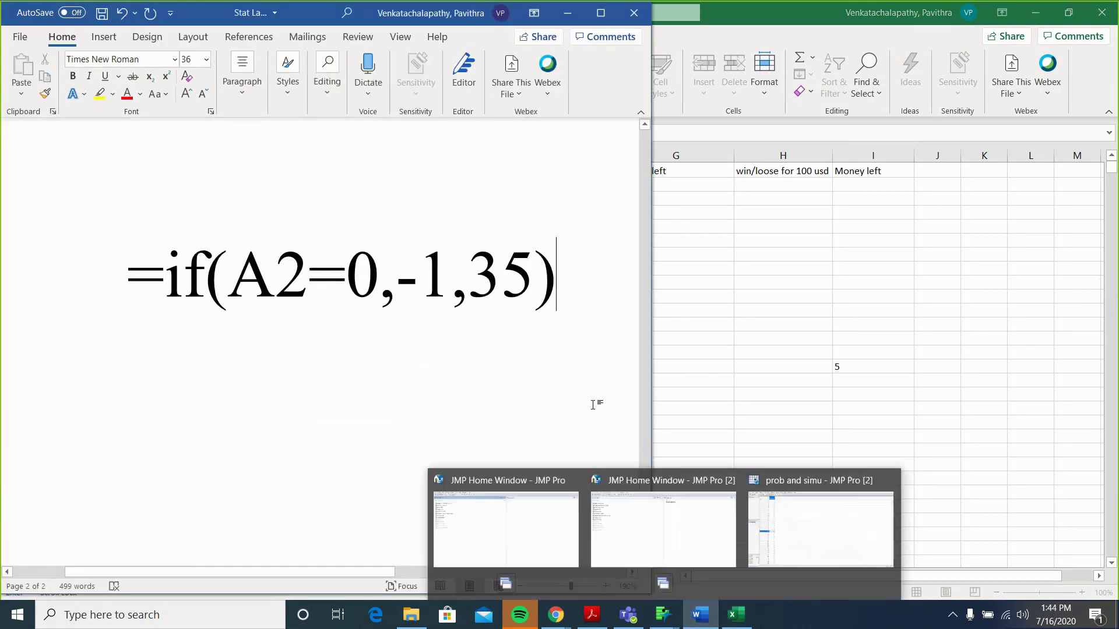
key(ctrl+Return)
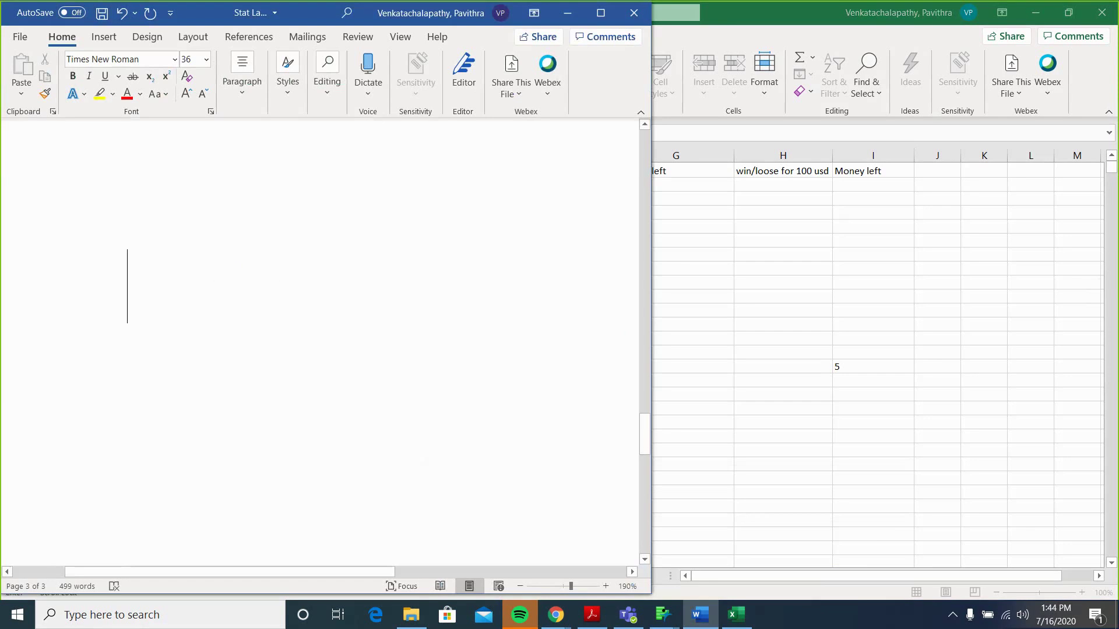
text(5)
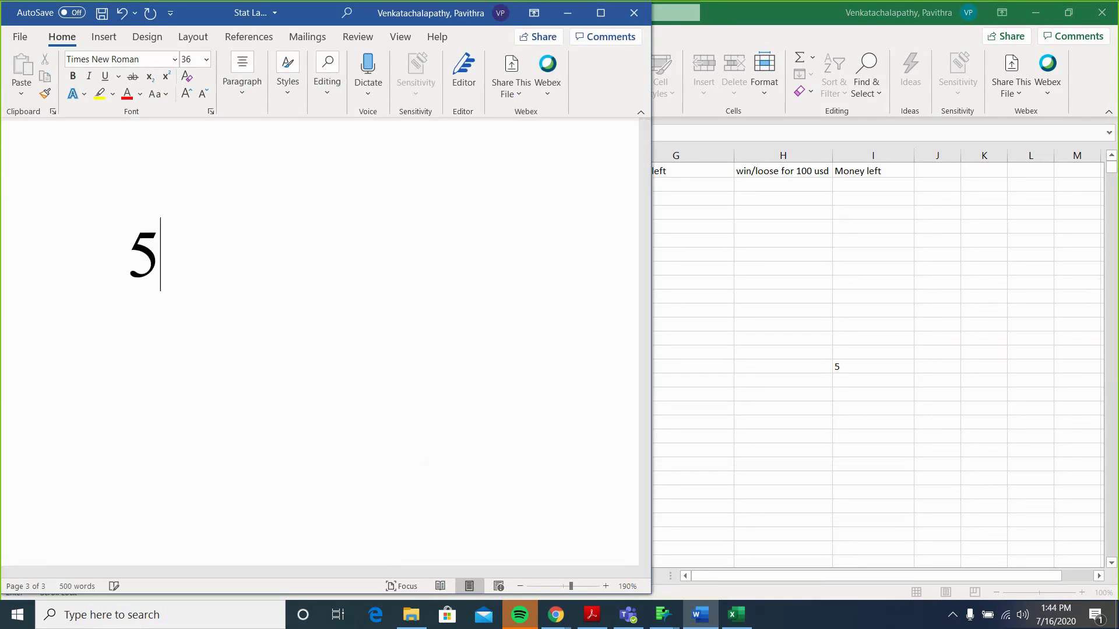
text(-2)
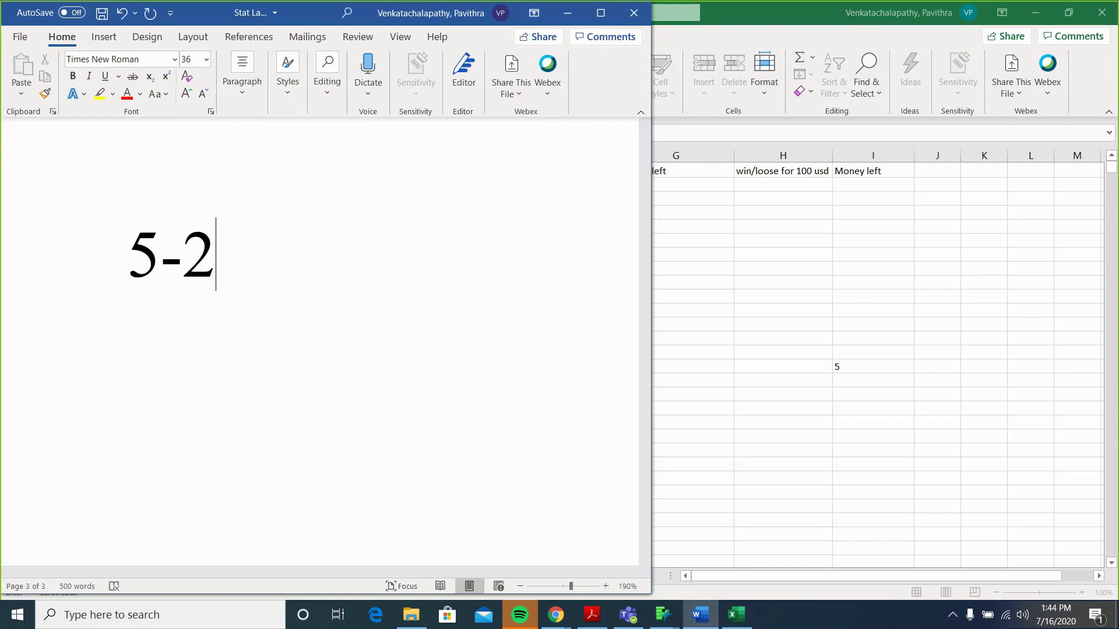
click(182, 255)
text(=3)
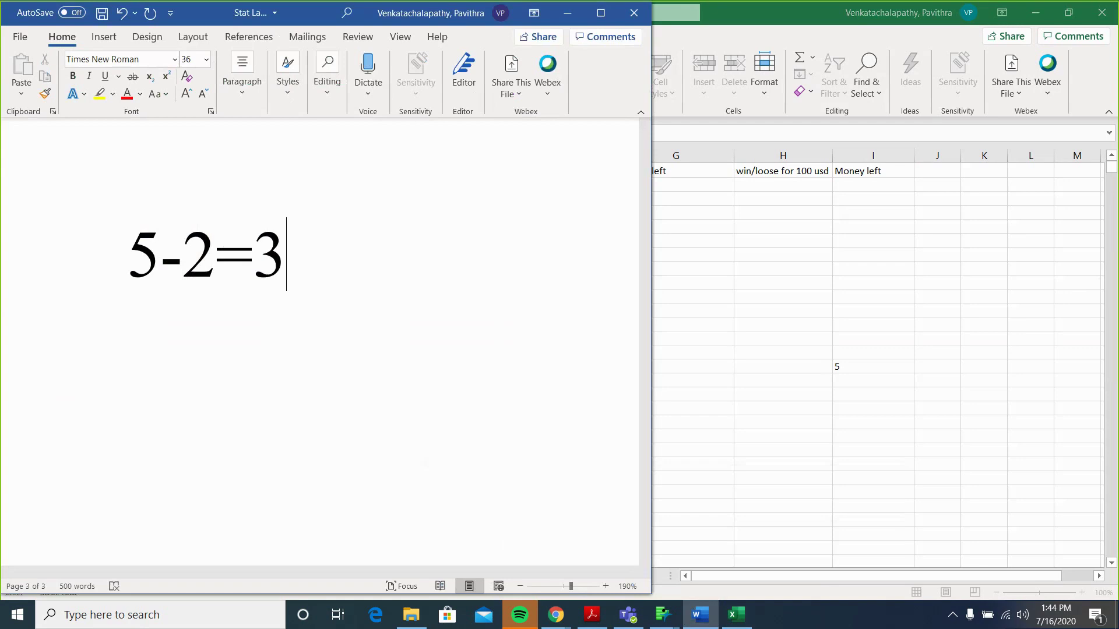
Change the left side of the equation to 5-(-2), with the negative number in parentheses
double_click(193, 240)
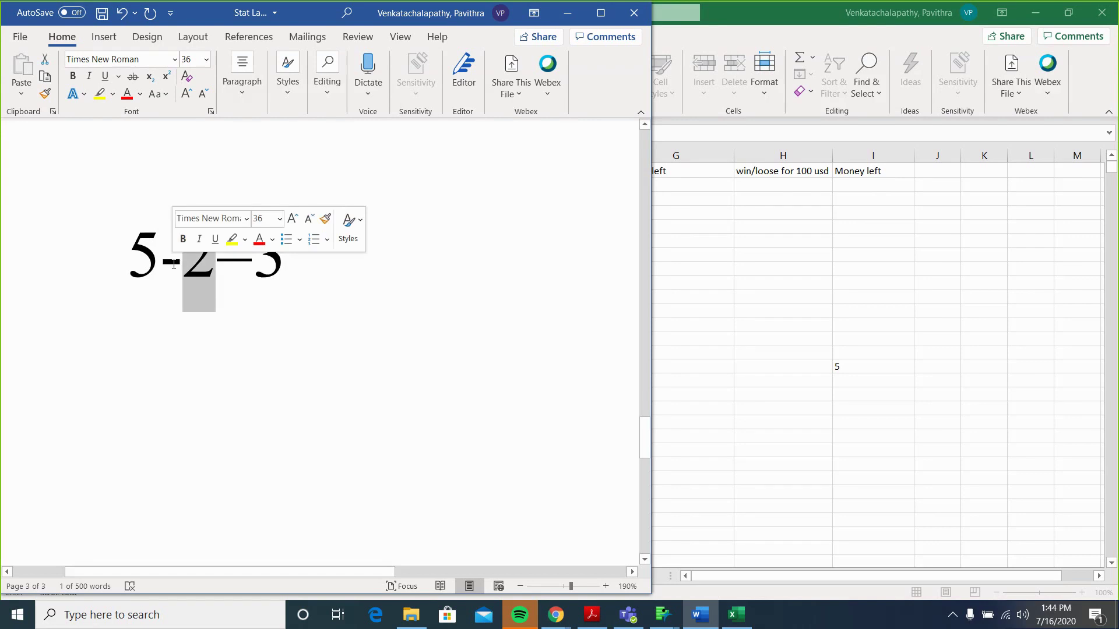
double_click(165, 266)
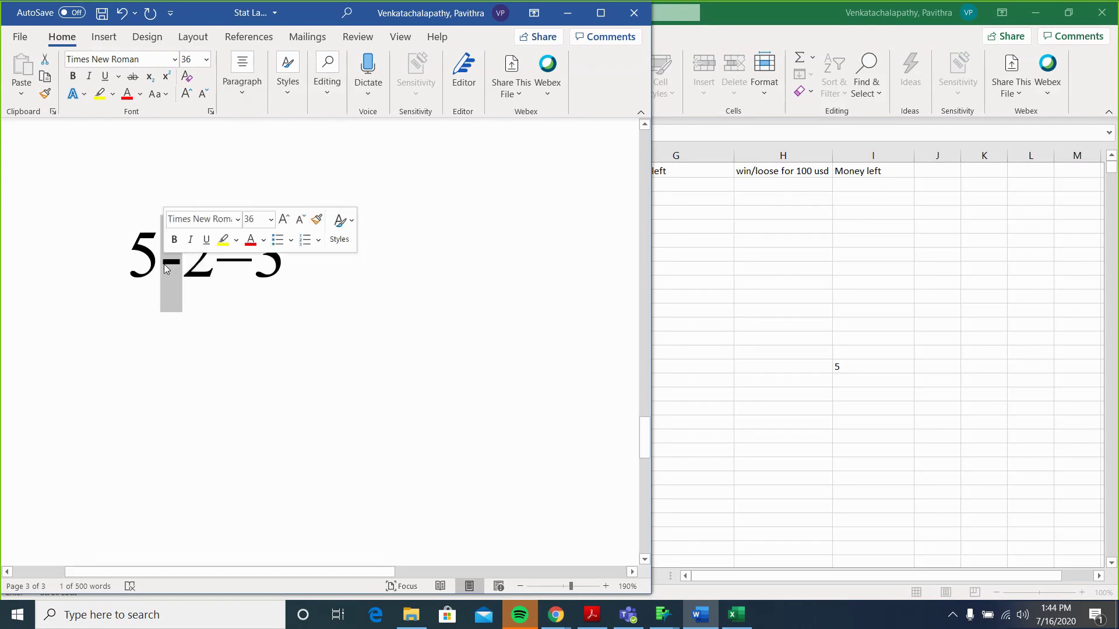
double_click(196, 271)
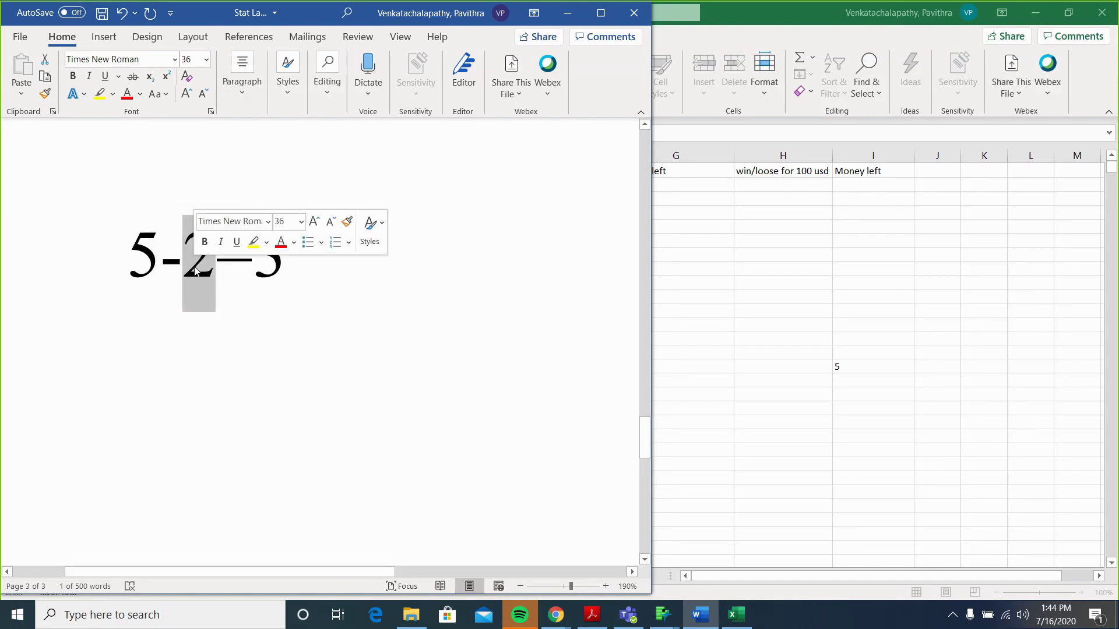
text(-2)
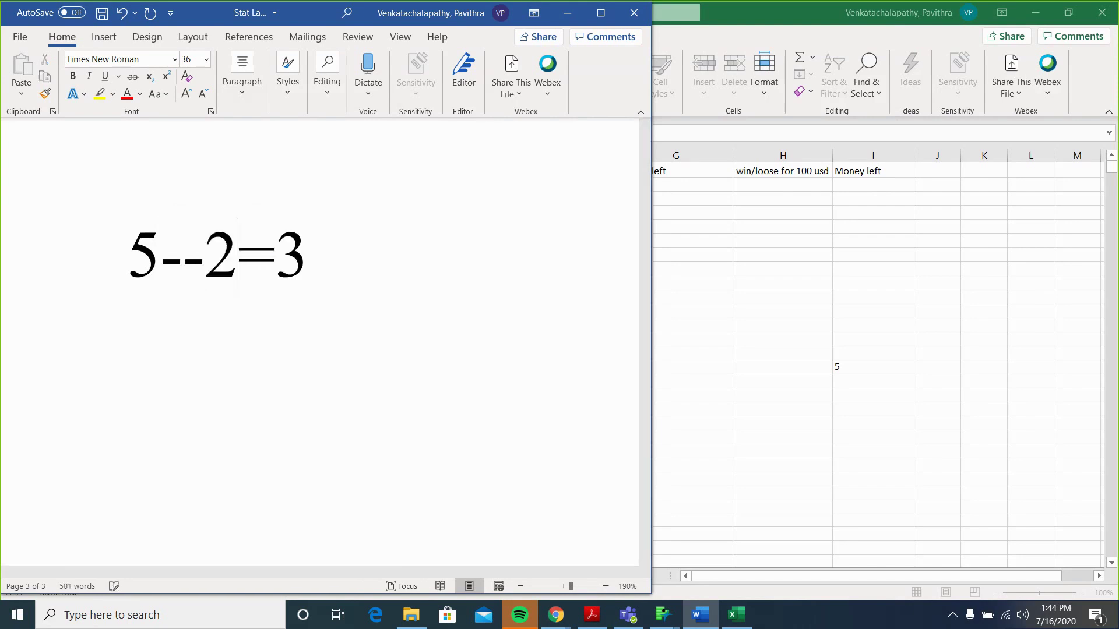
click(184, 261)
text())
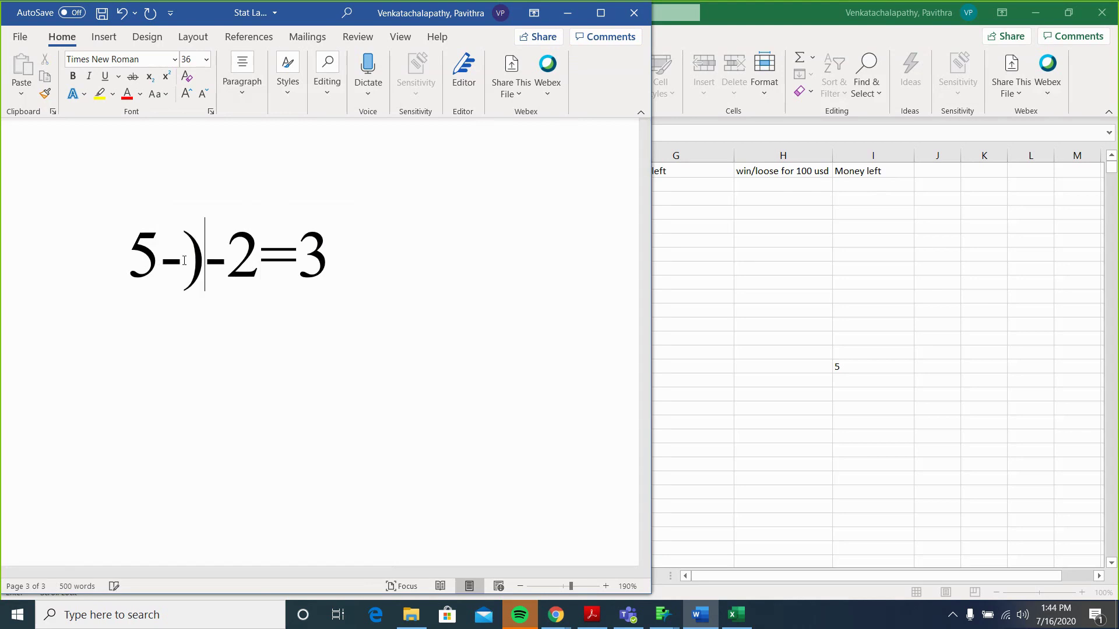
key(BackSpace)
text(()
key(Right)
key(Right)
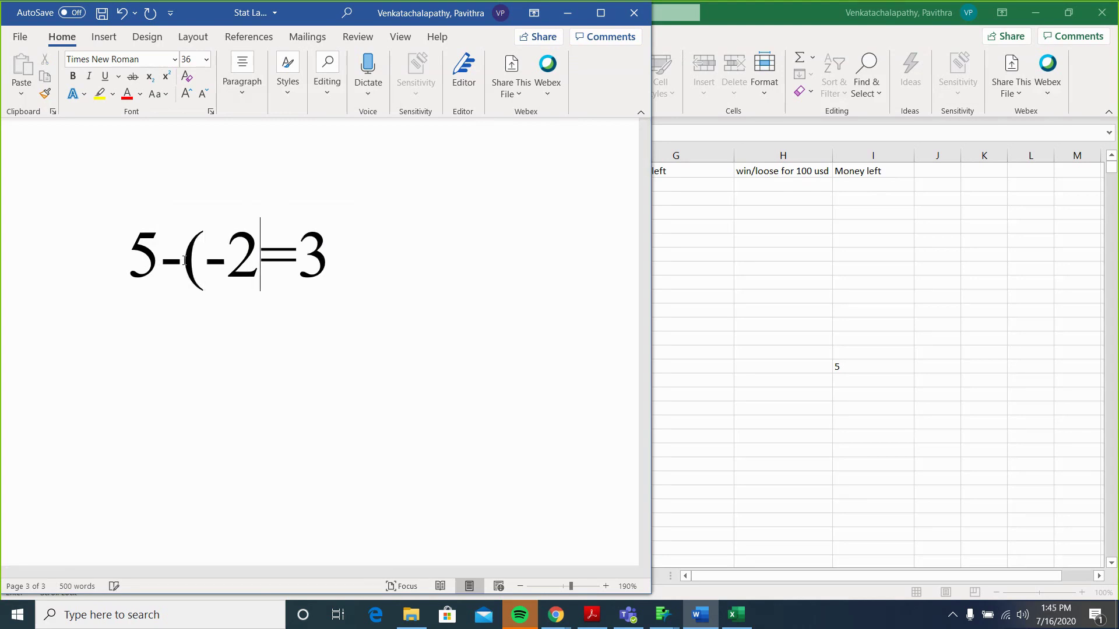
text())
Replace the result after the equals sign with 5+2=7
key(Right)
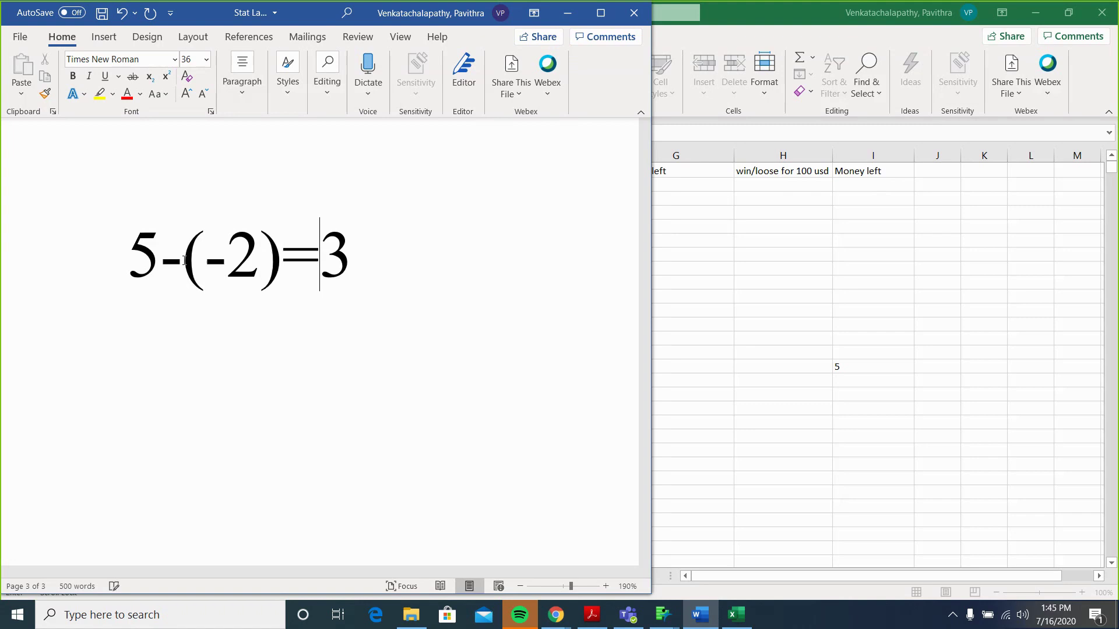
key(Right)
key(BackSpace)
text(5)
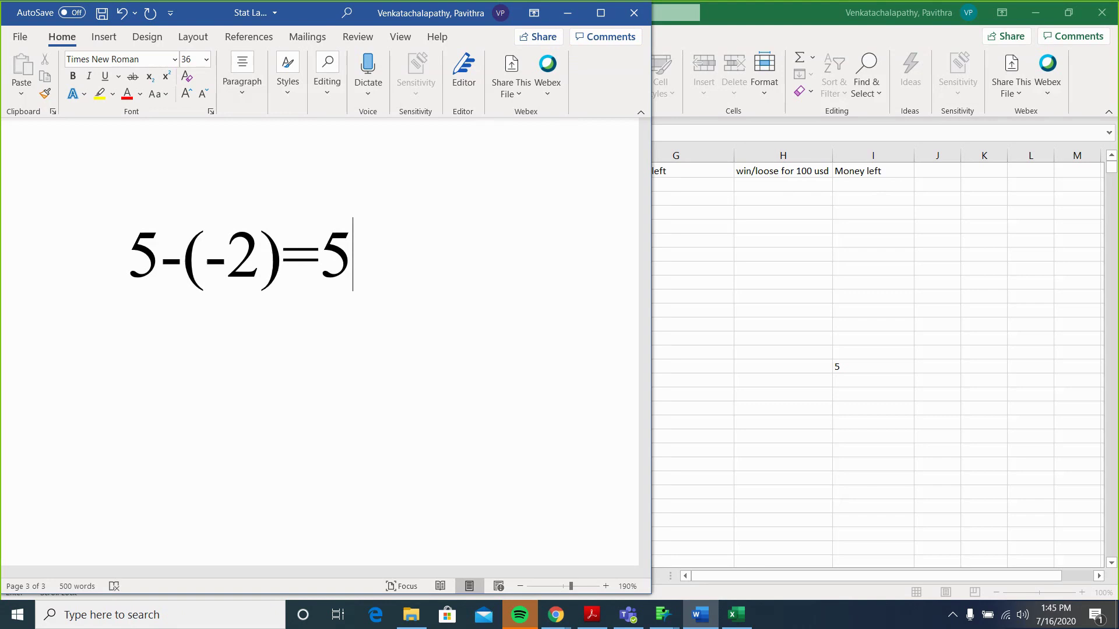
text(+2=)
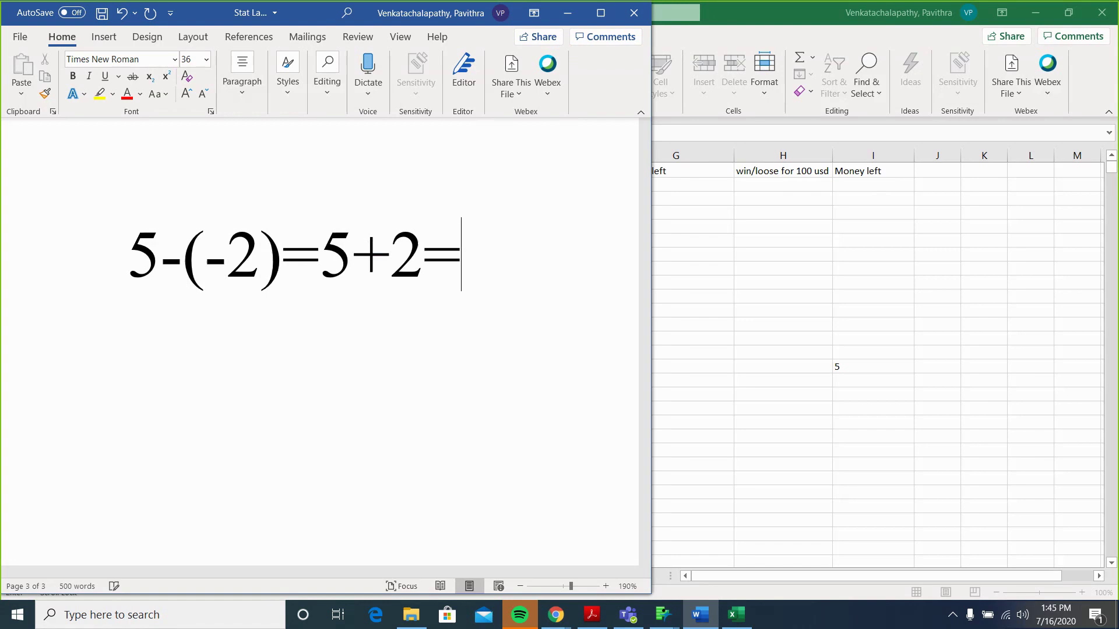
text(7)
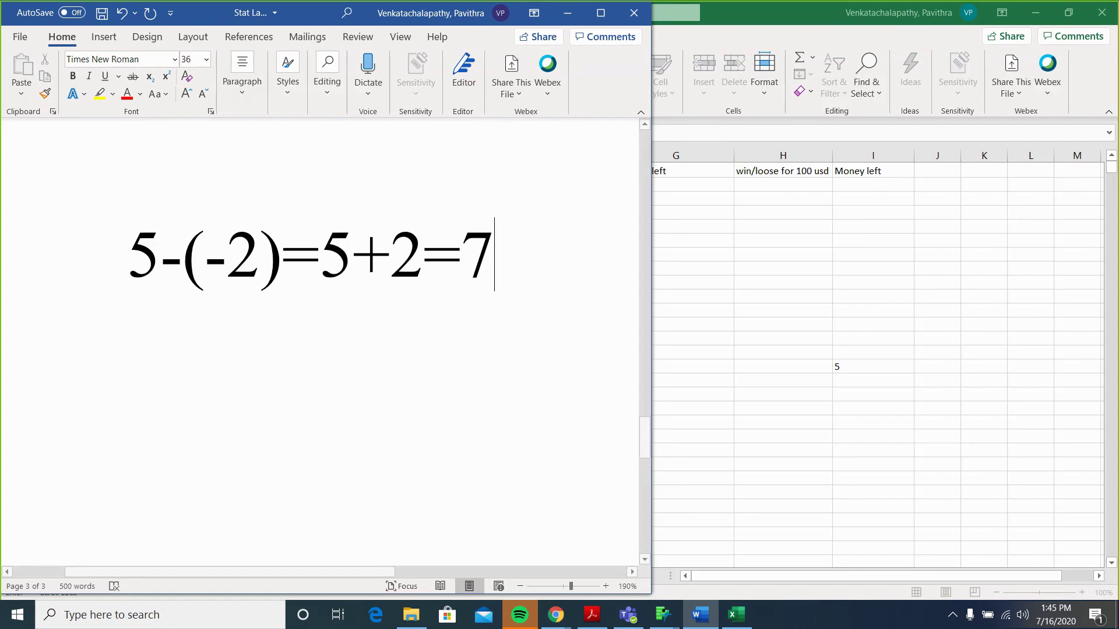
Rewrite the equation with a plus before the parentheses so that it reads 5+(-2)=5-2=3
click(174, 267)
key(BackSpace)
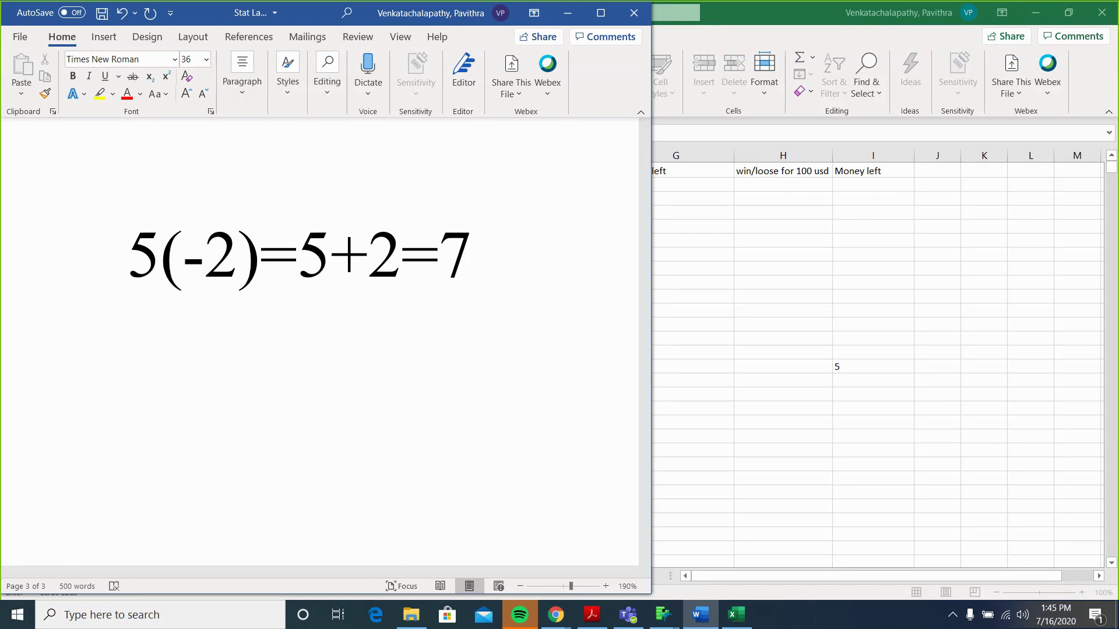
text(+)
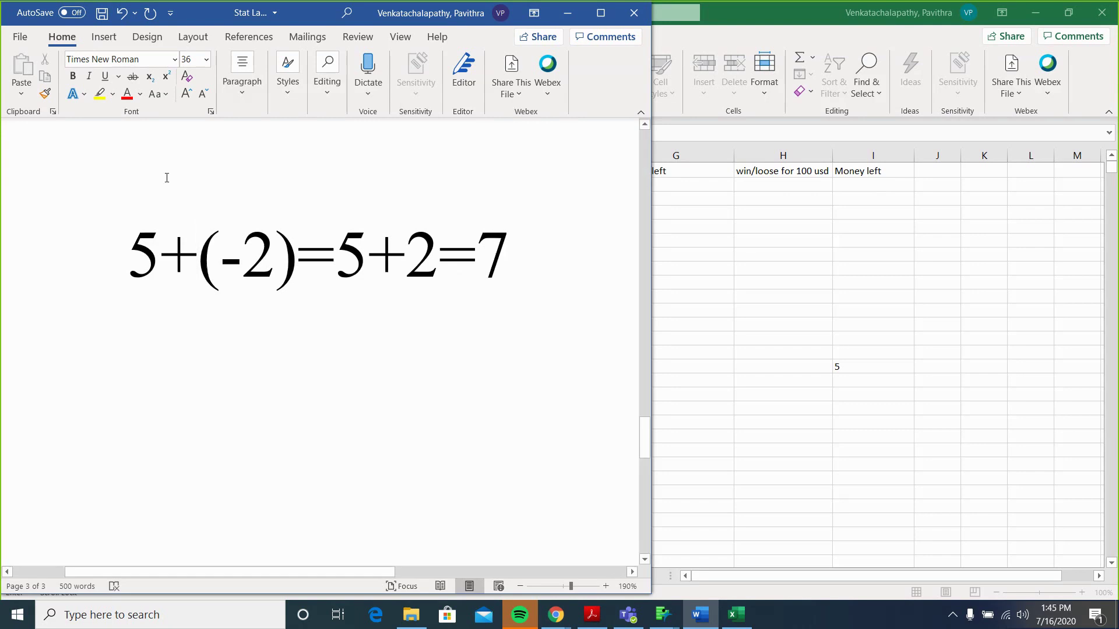
click(406, 254)
key(BackSpace)
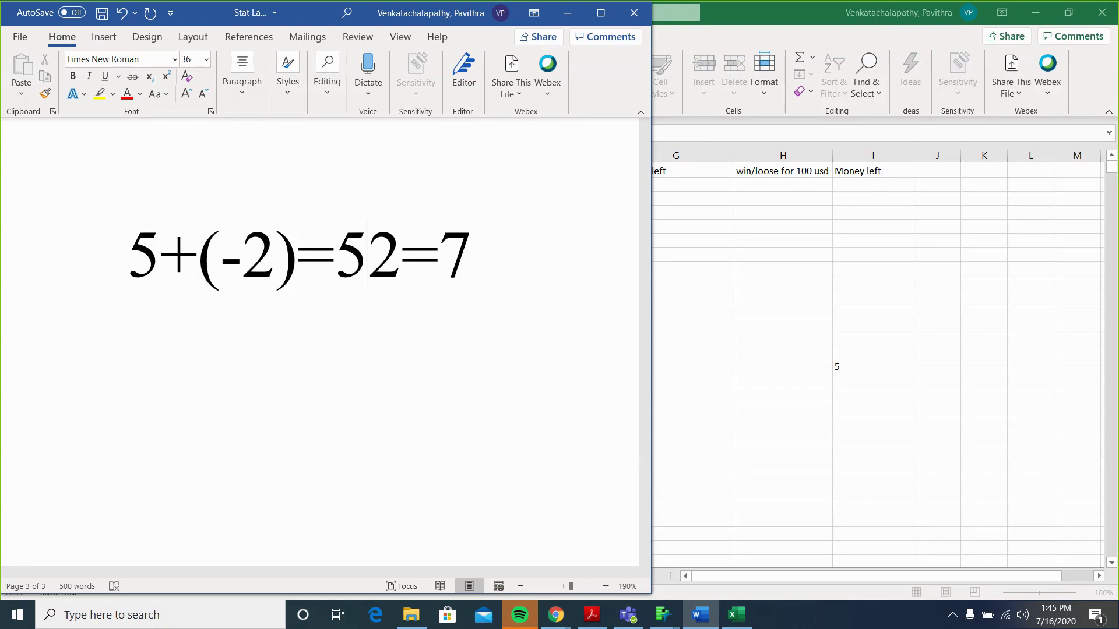
text(-)
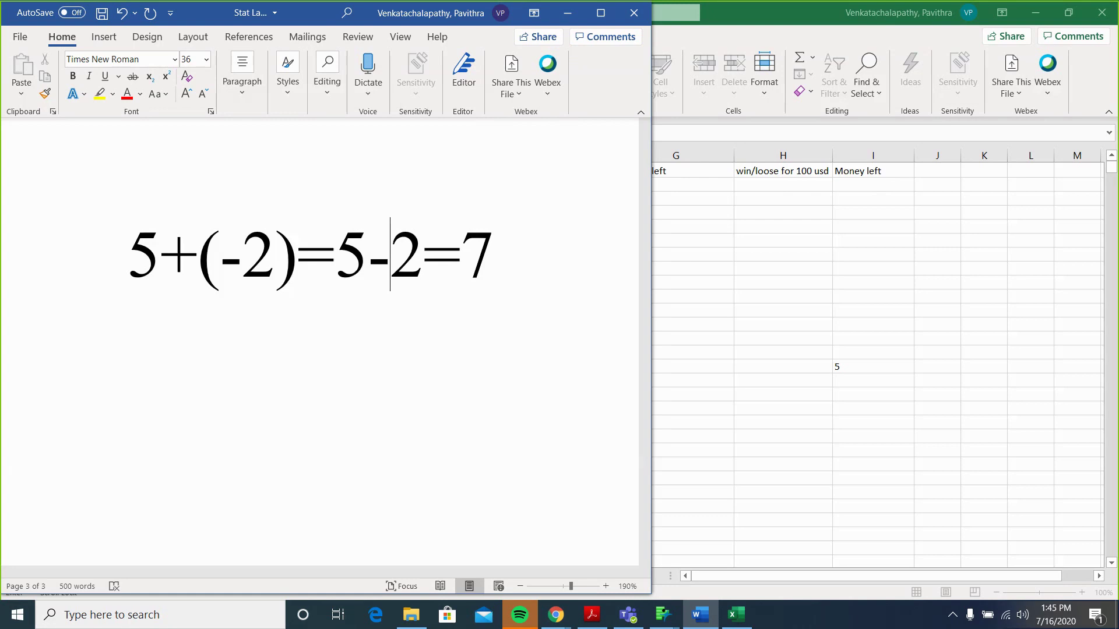
key(Right)
key(Right)
key(Right)
key(BackSpace)
text(3)
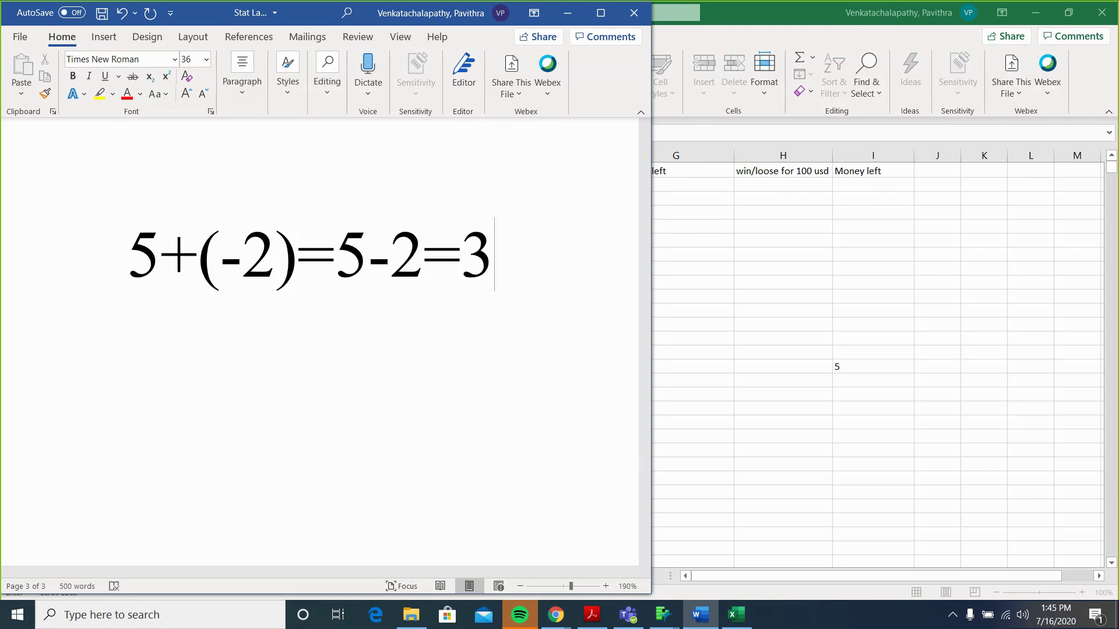
Remove the 2 inside the parentheses and replace the leading 5 with 1000
key(Left)
key(Left)
key(Left)
key(Left)
key(Left)
key(Left)
key(Left)
key(Left)
key(Right)
key(Right)
key(BackSpace)
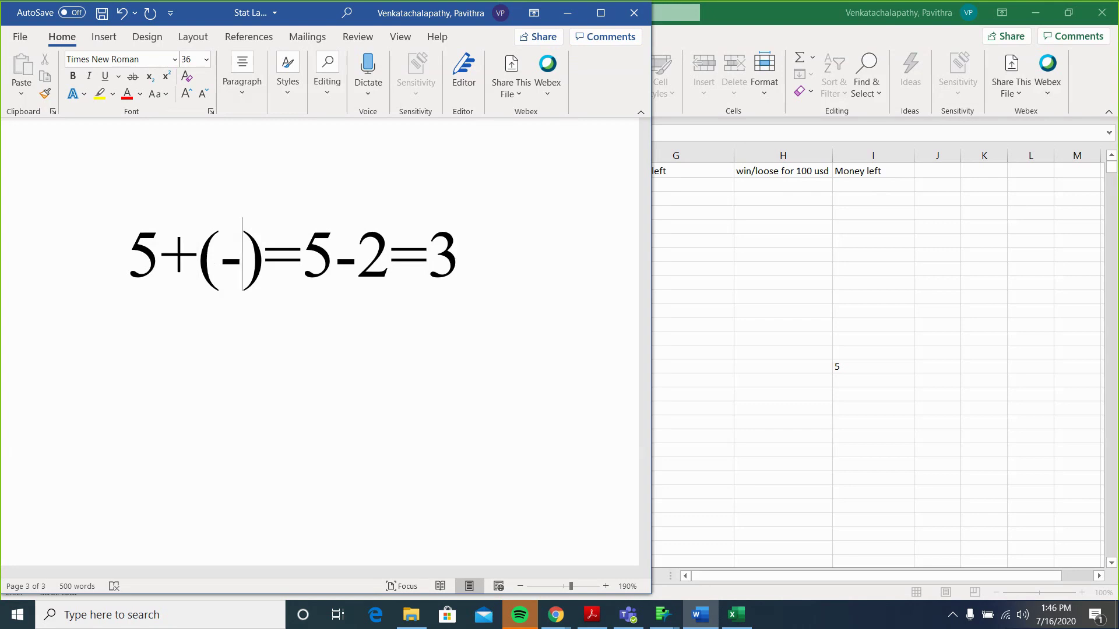
click(219, 255)
click(160, 255)
key(BackSpace)
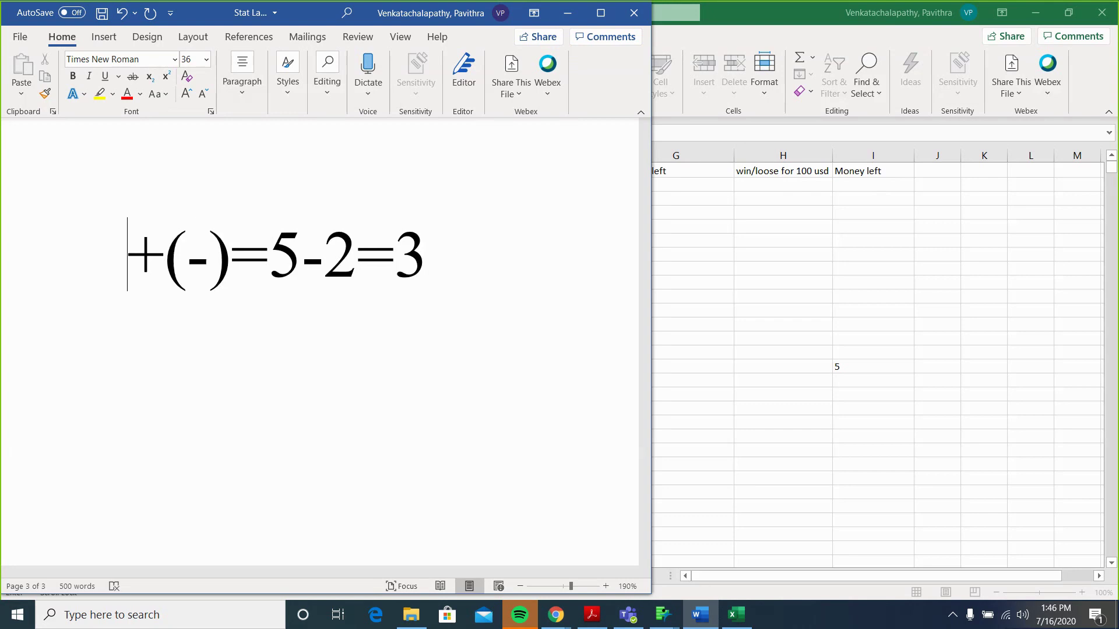
text(1000)
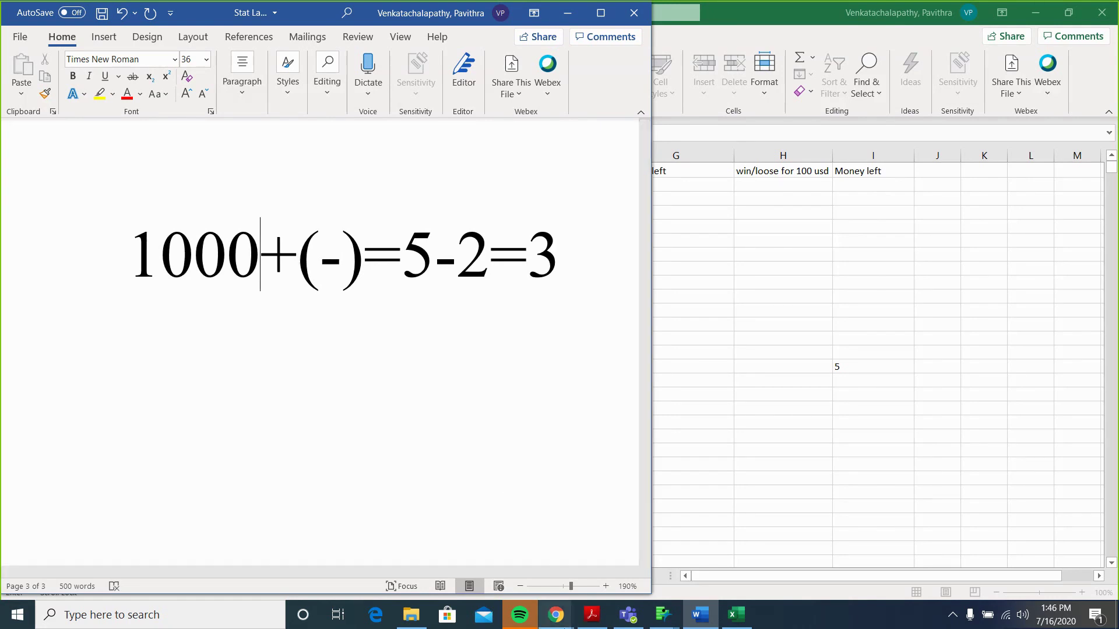
Switch to the lab manual in Chrome, highlight the starting cash amount in the Team Assignment text, and return to Word
mouse_move(557, 617)
click(624, 573)
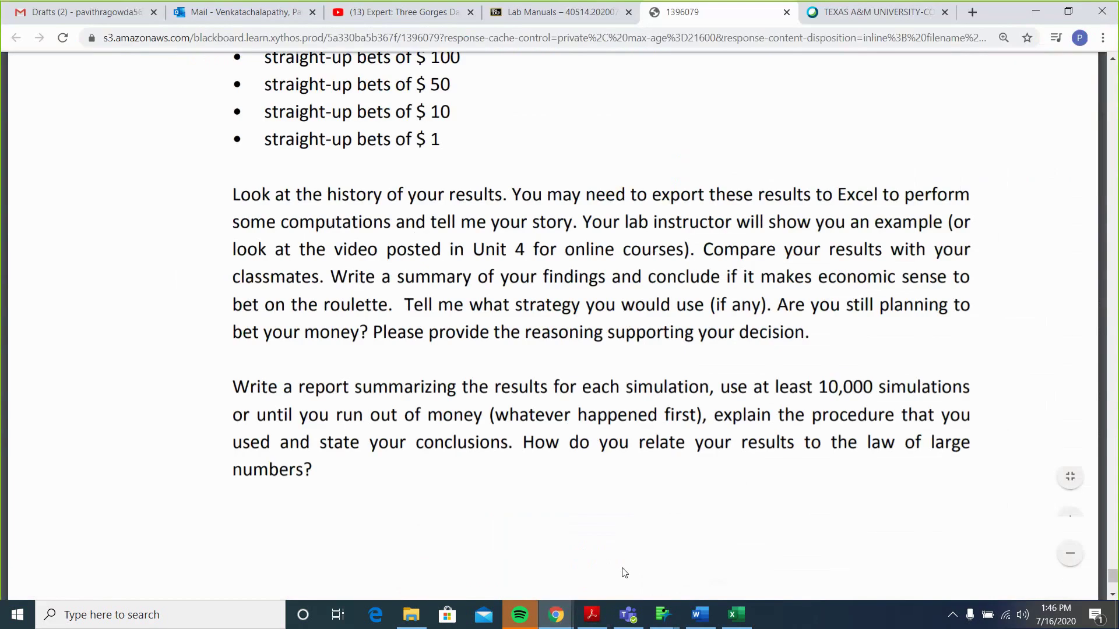
scroll(546, 294, up, 15)
scroll(546, 295, down, 3)
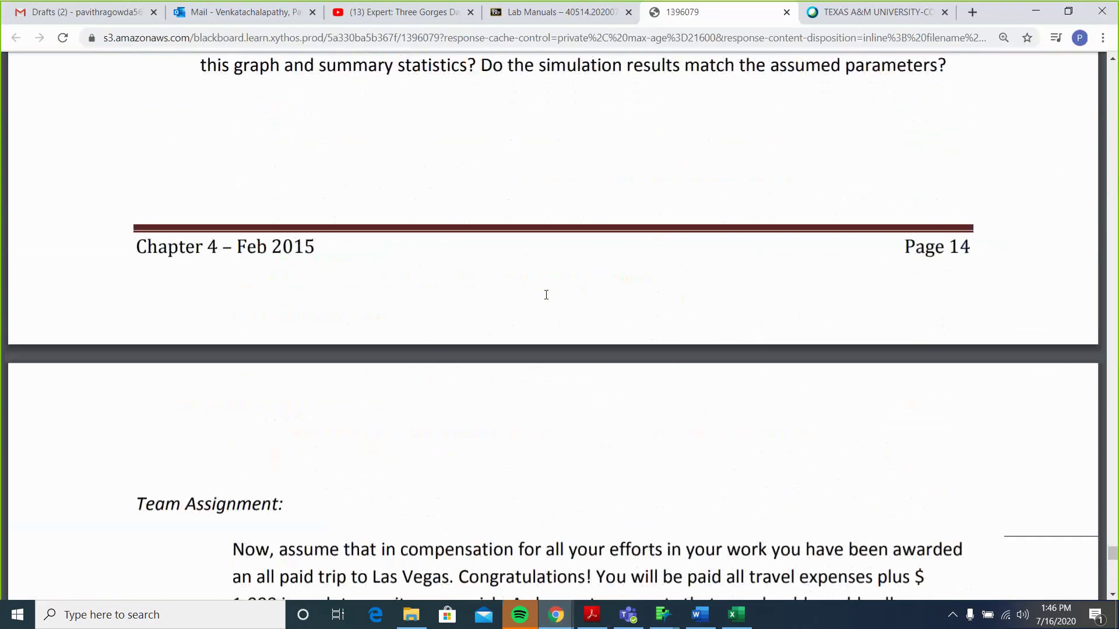
scroll(546, 295, down, 6)
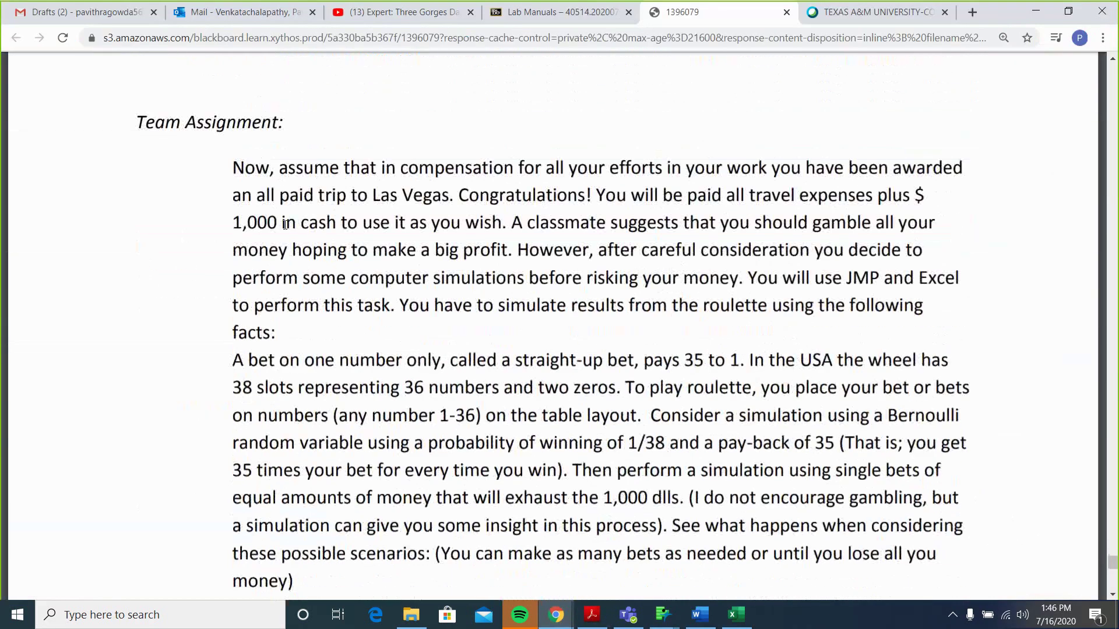
drag(278, 225, 222, 227)
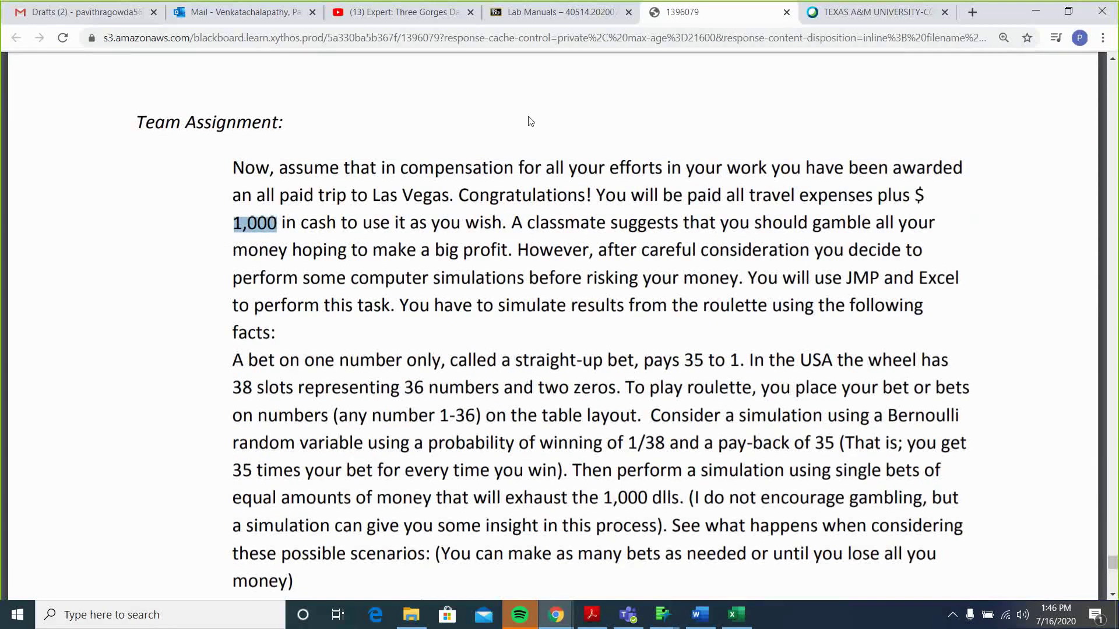
click(1028, 11)
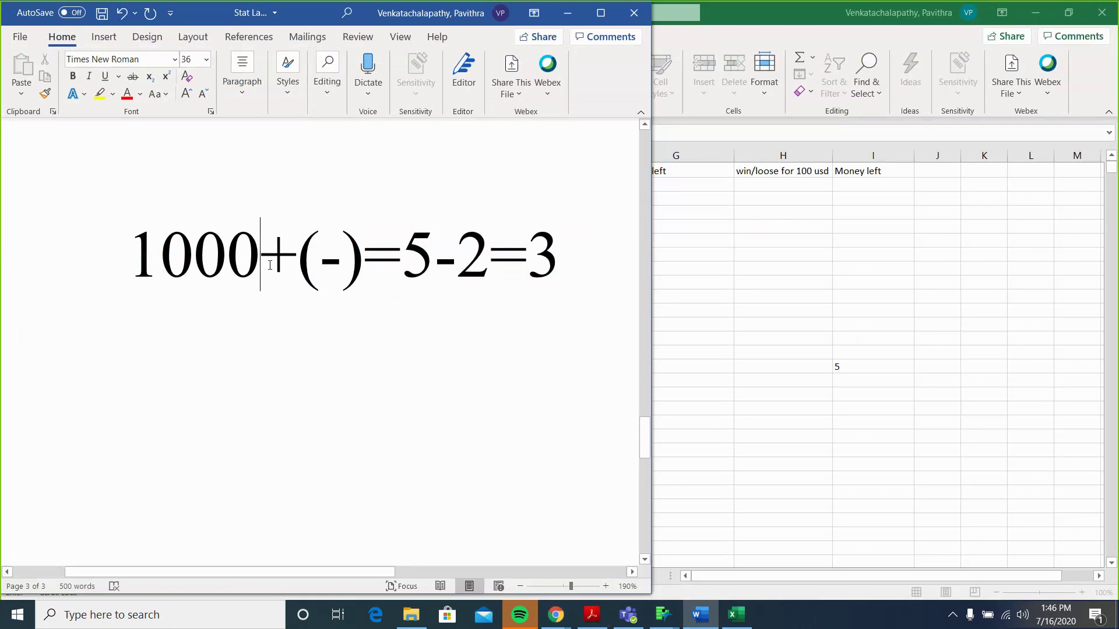
Delete the minus sign inside the parentheses and move the Word window aside to uncover the first Excel columns
click(344, 259)
key(BackSpace)
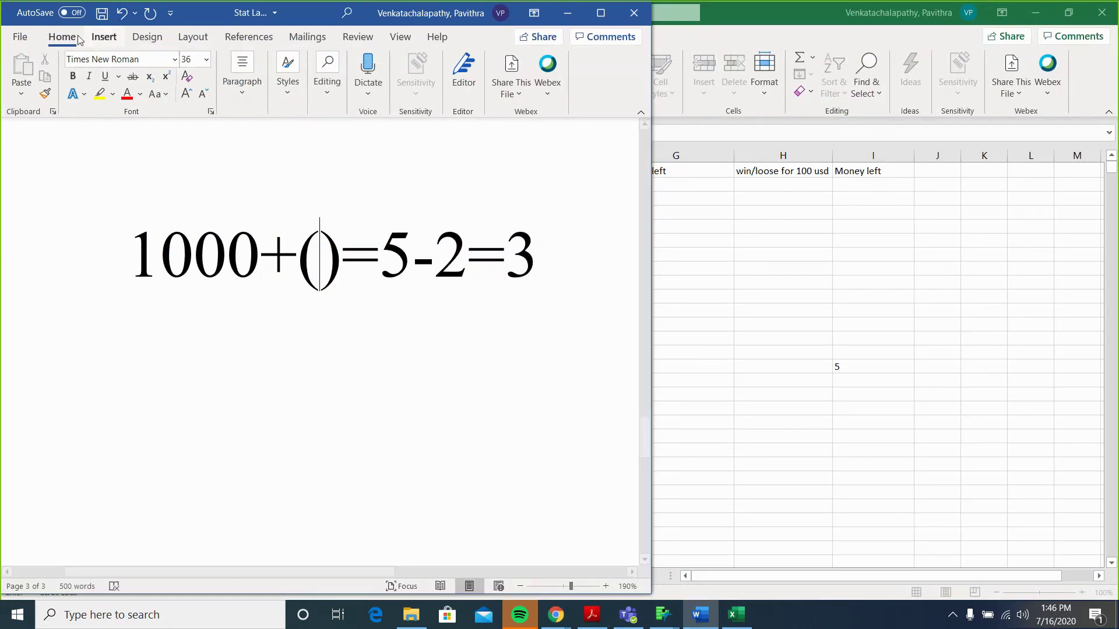
double_click(564, 9)
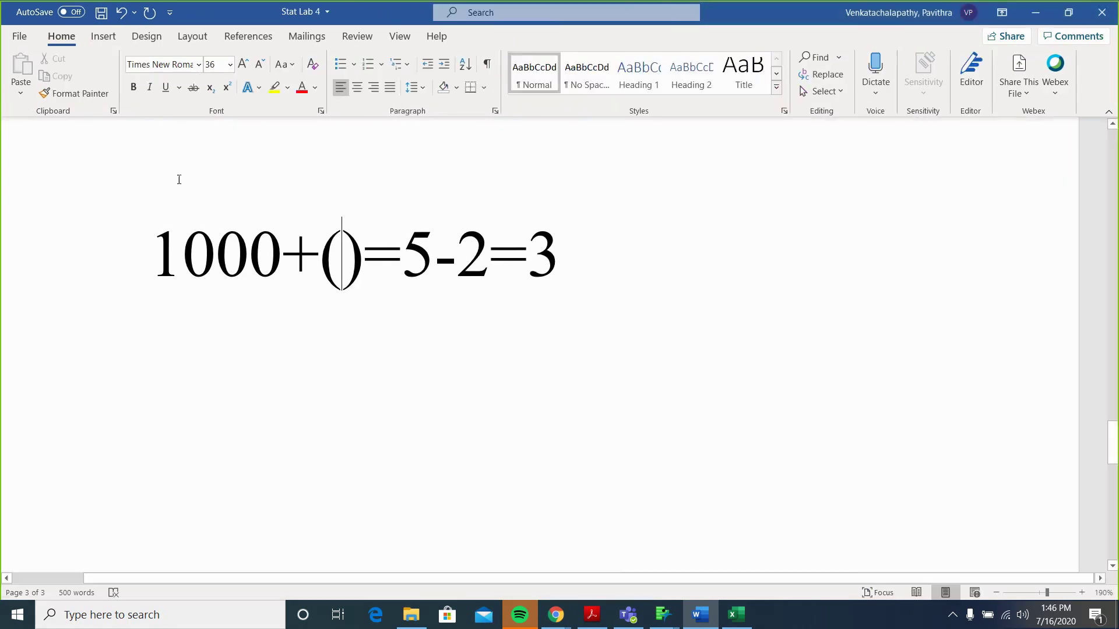
click(1068, 10)
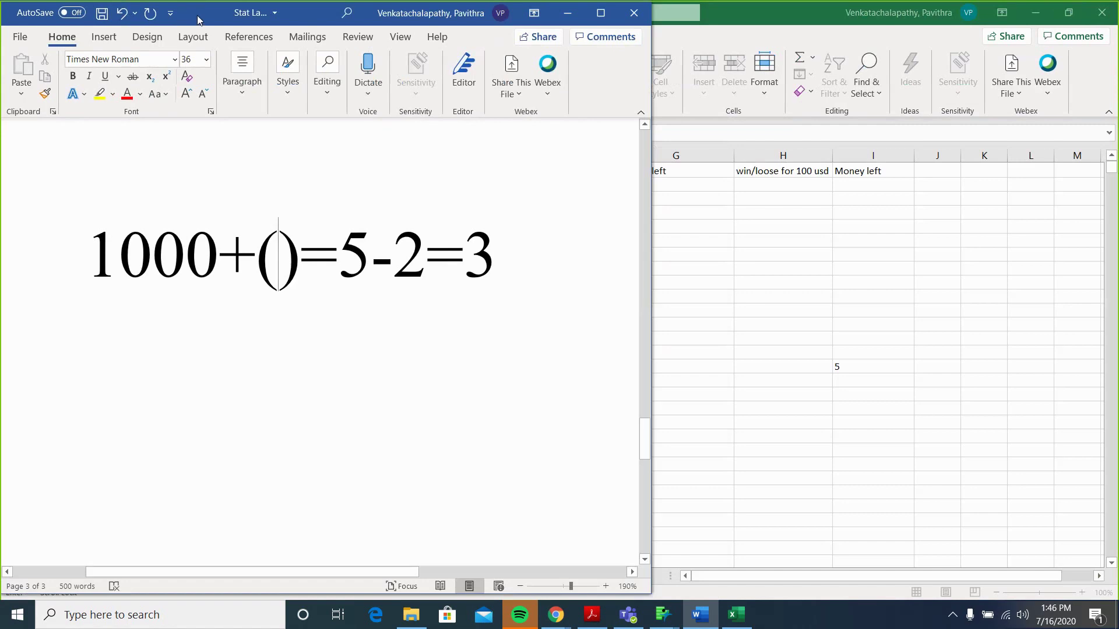
drag(197, 20, 547, 36)
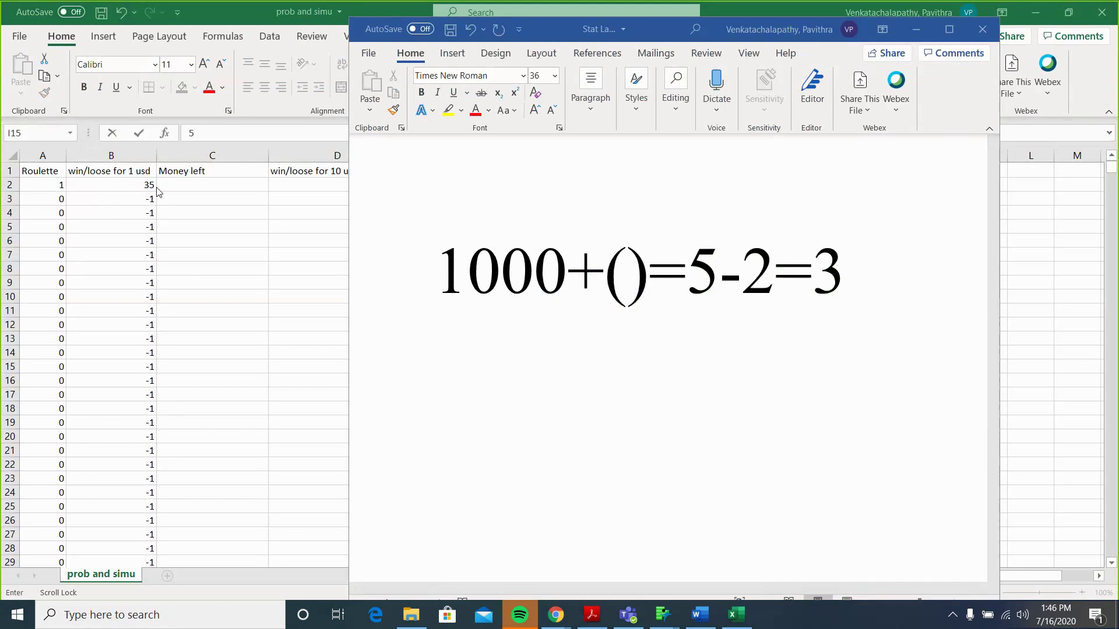
Enter +35 inside the parentheses so that the left side reads 1000+(+35)
click(622, 267)
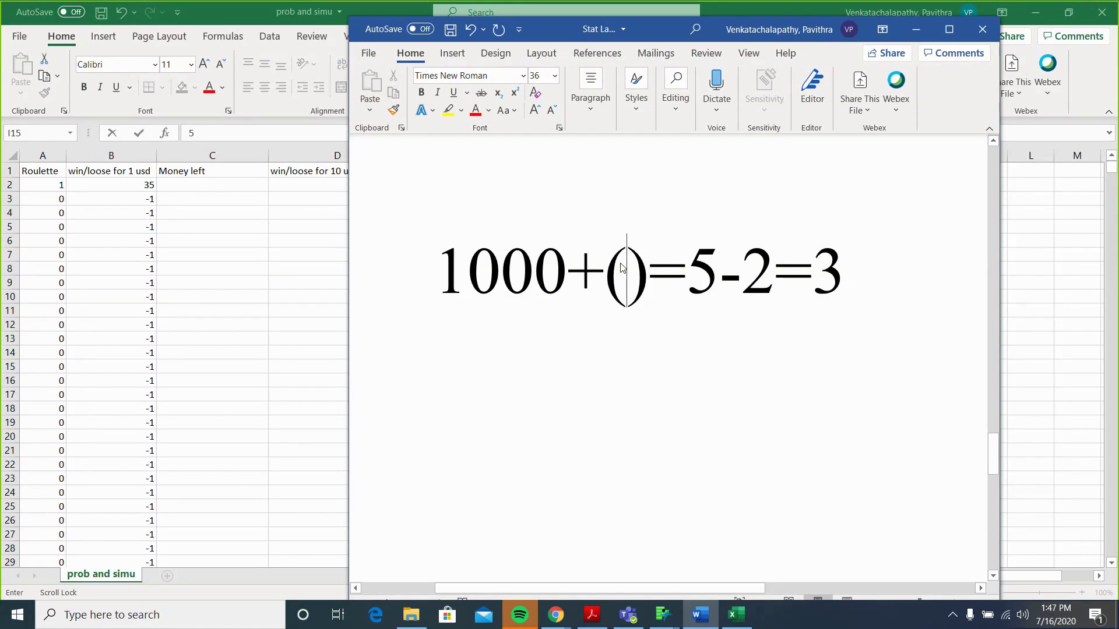
text(3)
key(BackSpace)
text(+3)
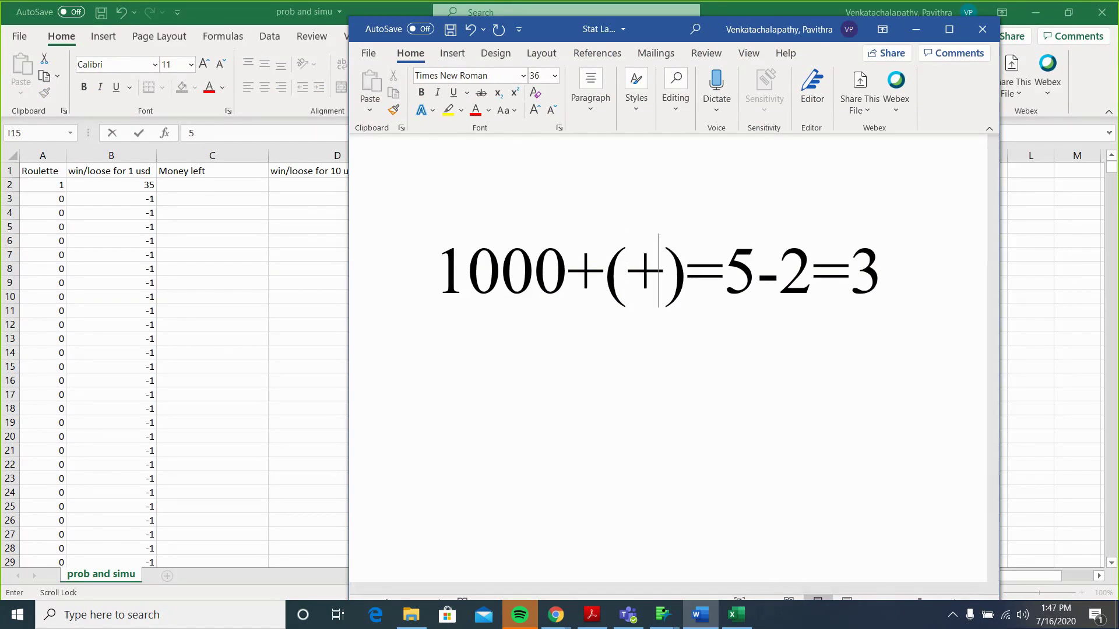
text(5)
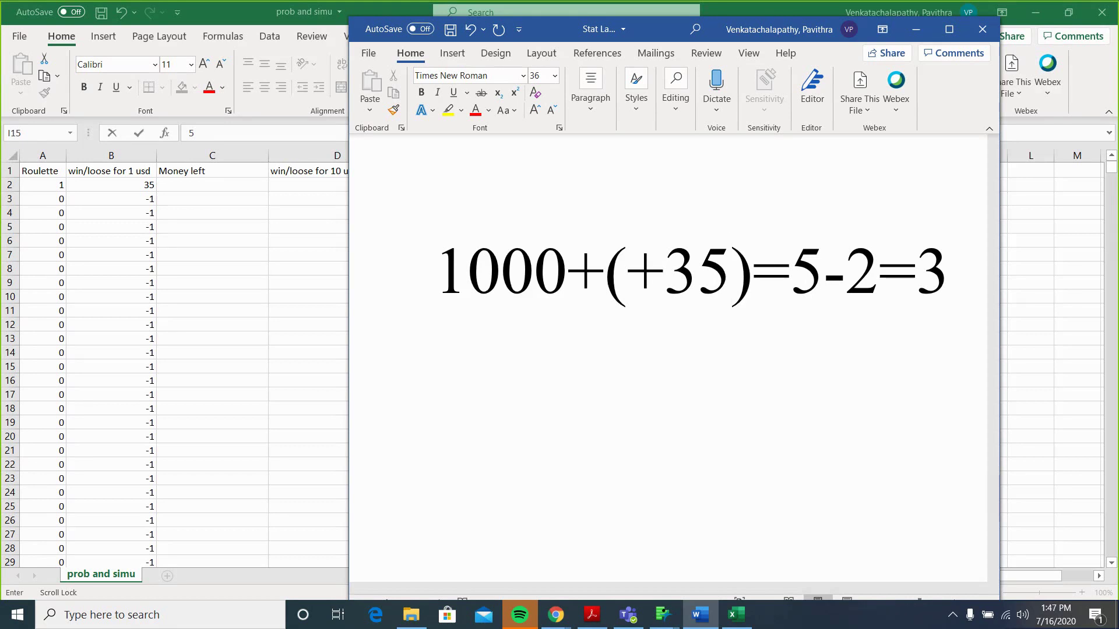
Replace everything after the equals sign in the Word equation with 1035
key(Right)
key(Right)
key(Right)
key(Right)
key(Right)
key(Right)
key(Right)
key(BackSpace)
key(BackSpace)
key(BackSpace)
key(BackSpace)
key(BackSpace)
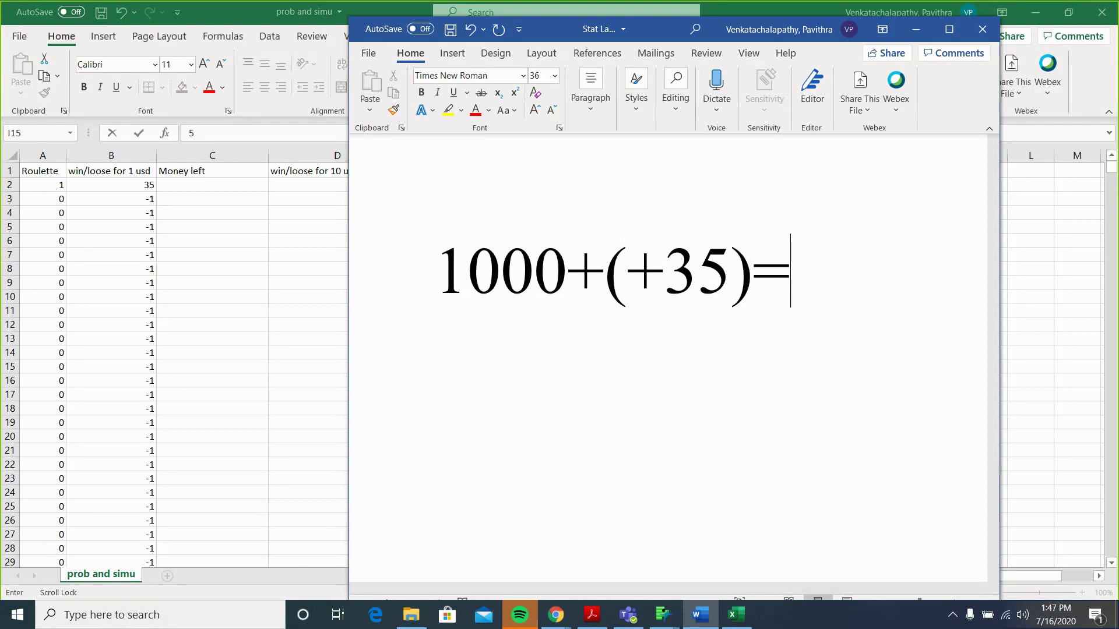
text(1035)
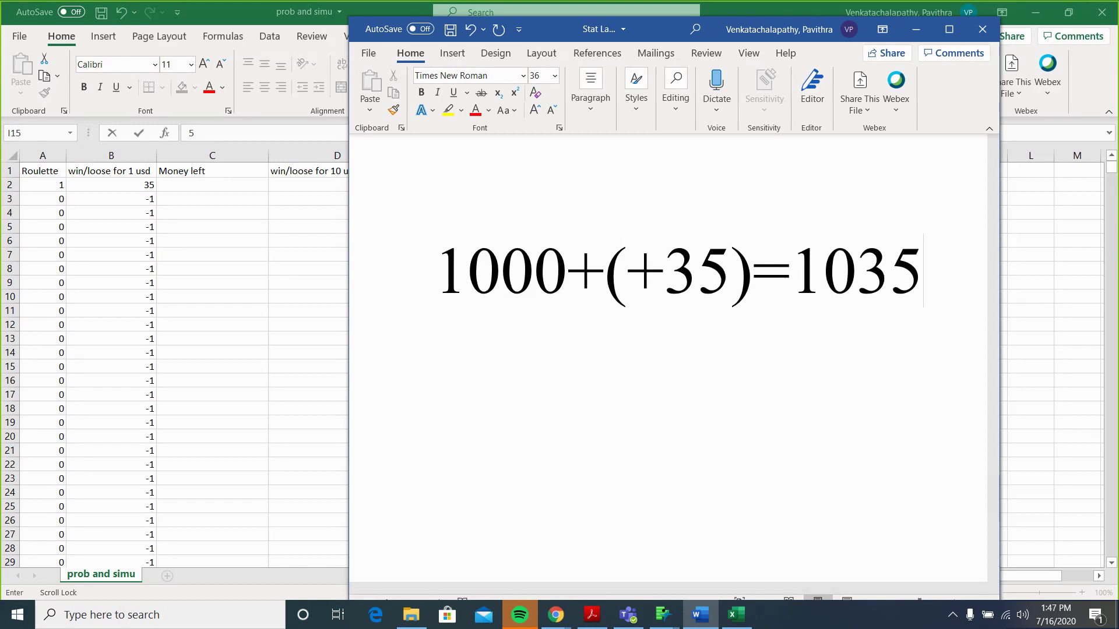
Add a second line below the equation reading 1000+(-1)=999
key(Return)
text(1000)
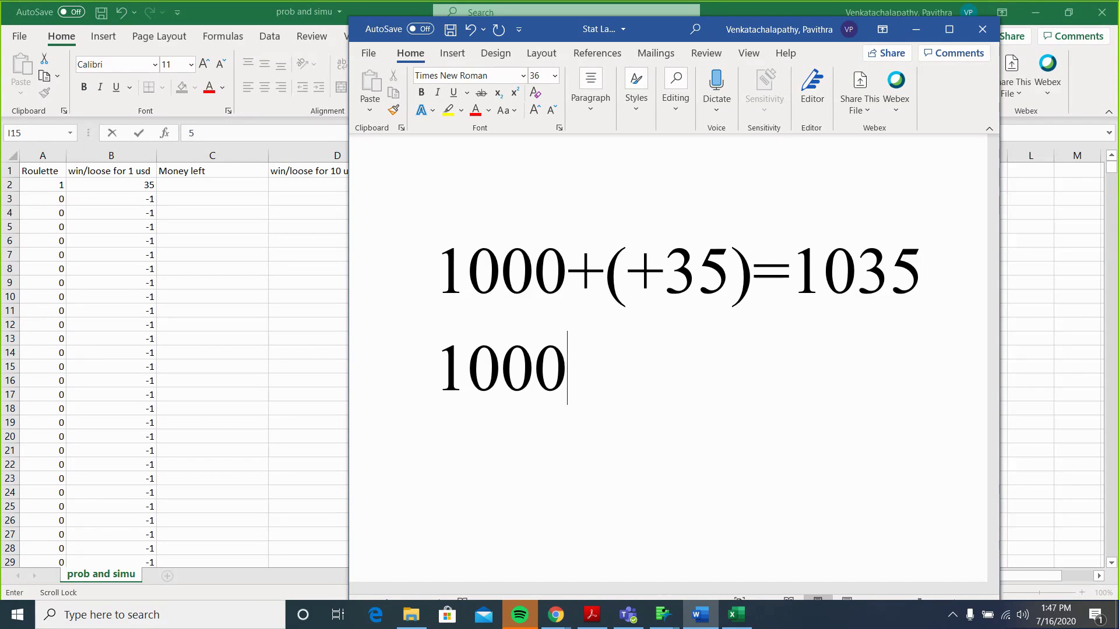
text(+())
key(Left)
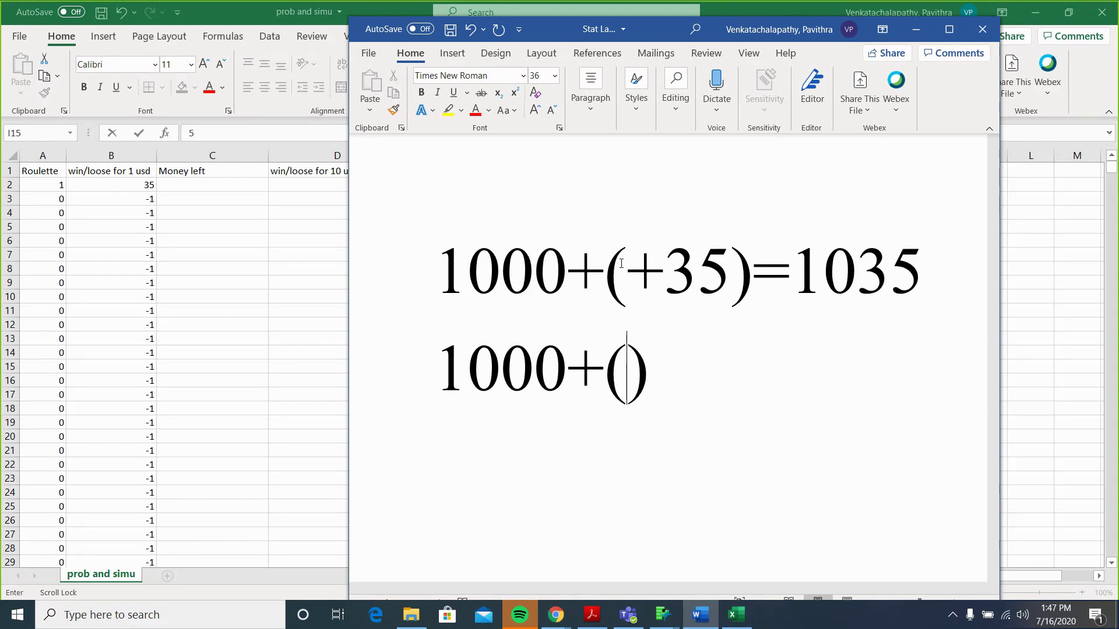
text(-1)
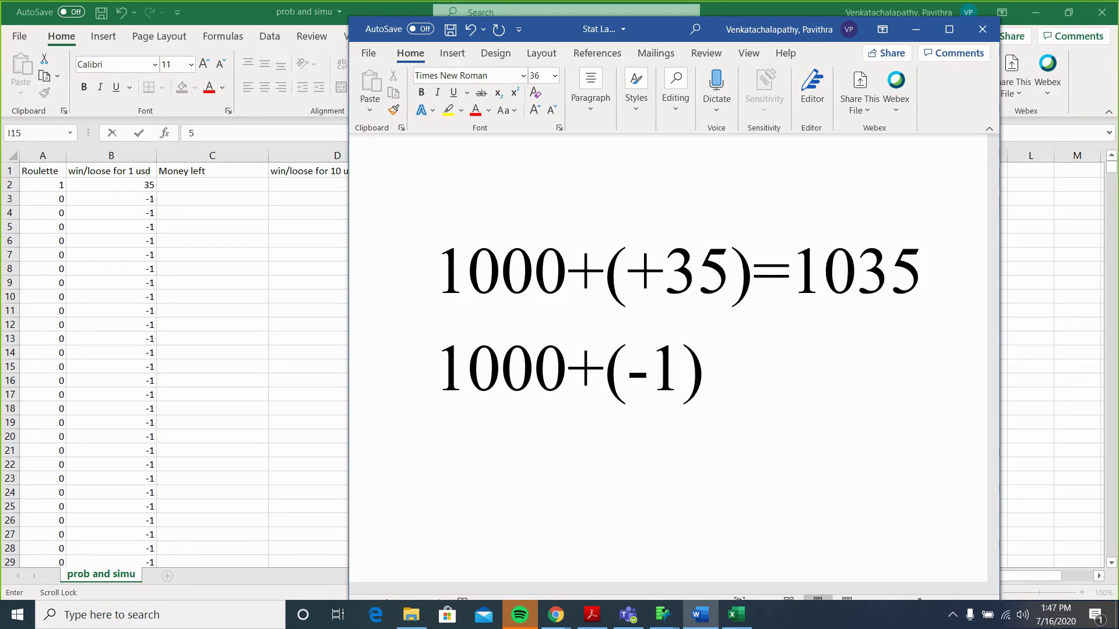
key(Right)
text(=999)
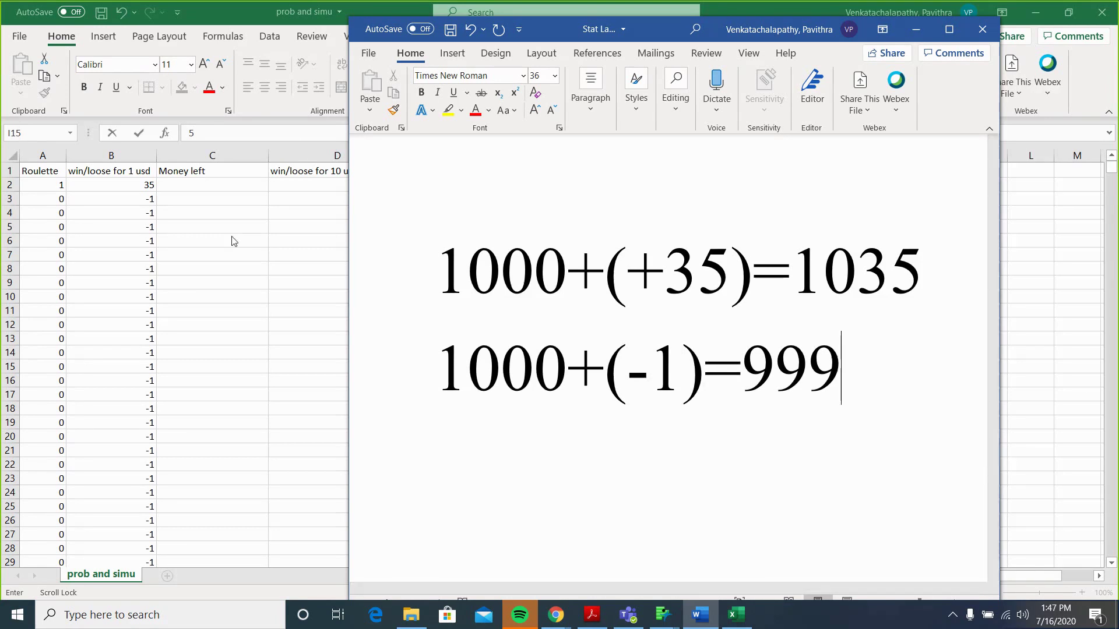
Switch to Excel, enter 1000 in cell J1 as the starting cash, and clear the stray 5 from cell I15
click(916, 29)
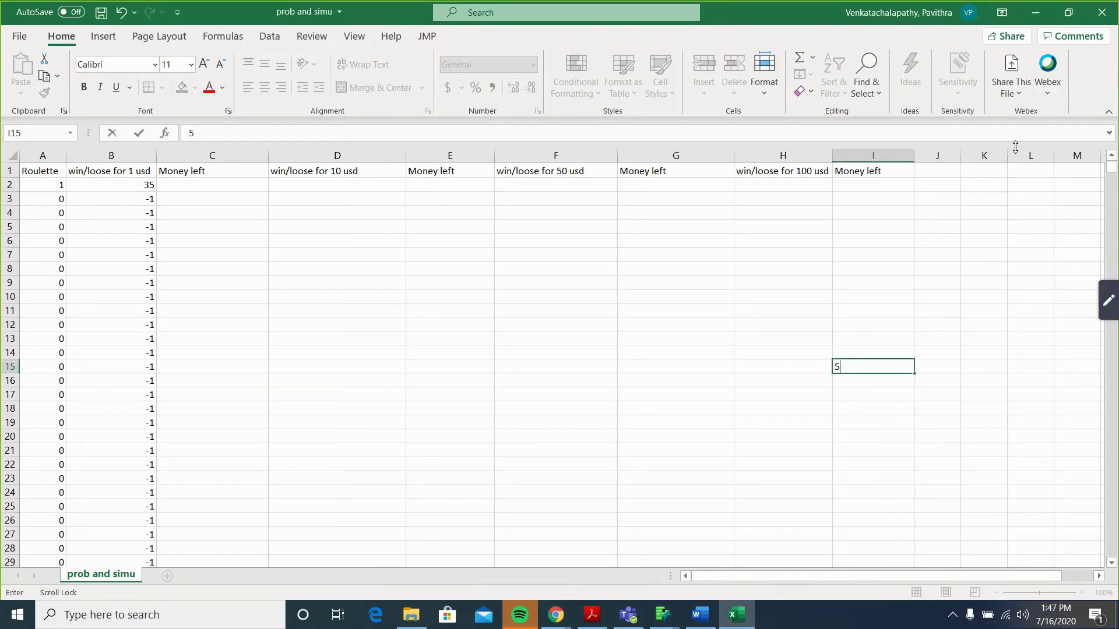
click(947, 173)
text(1000)
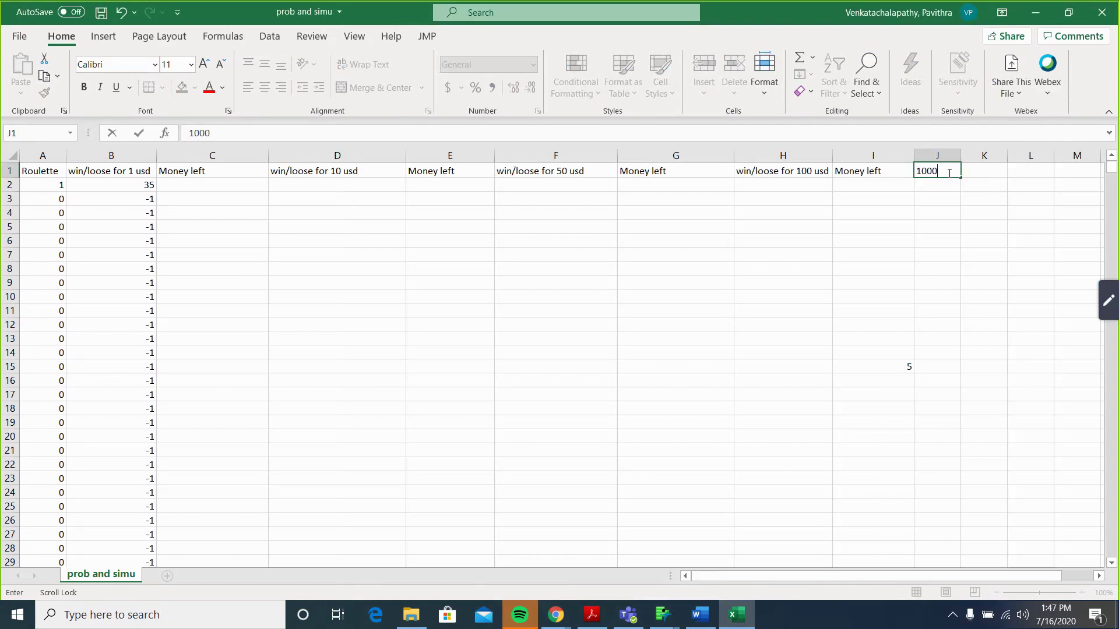
click(1033, 258)
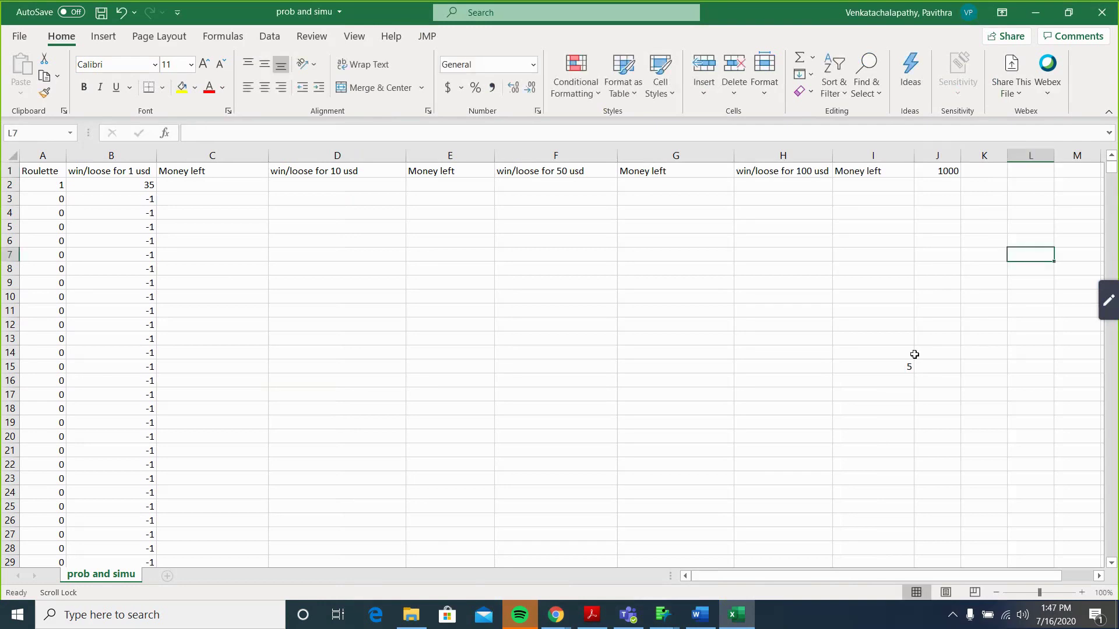
click(900, 367)
key(BackSpace)
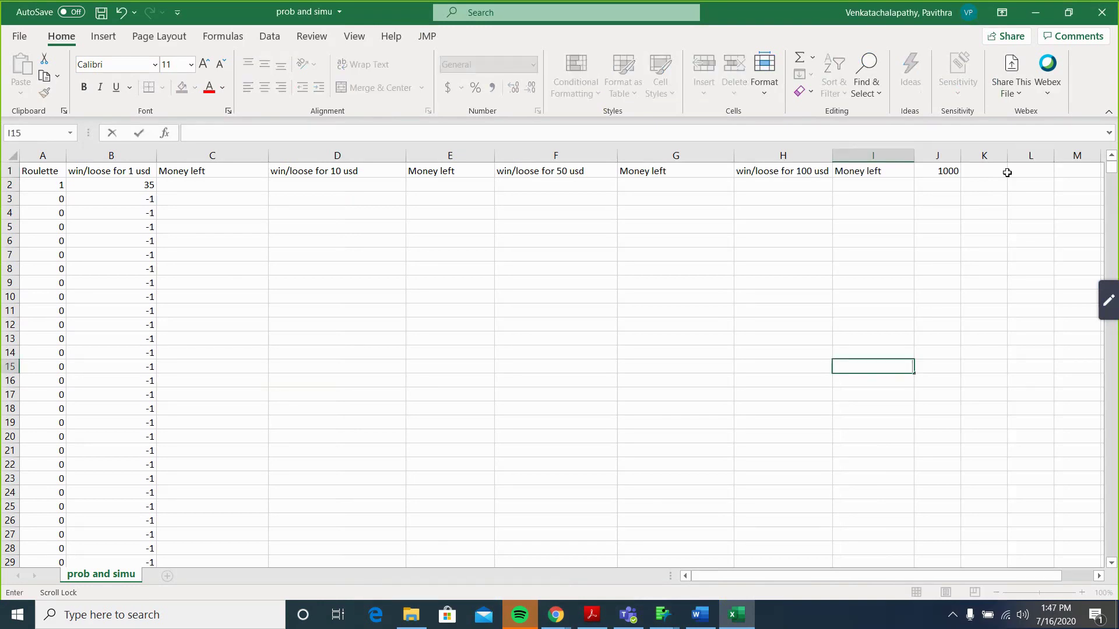
click(946, 173)
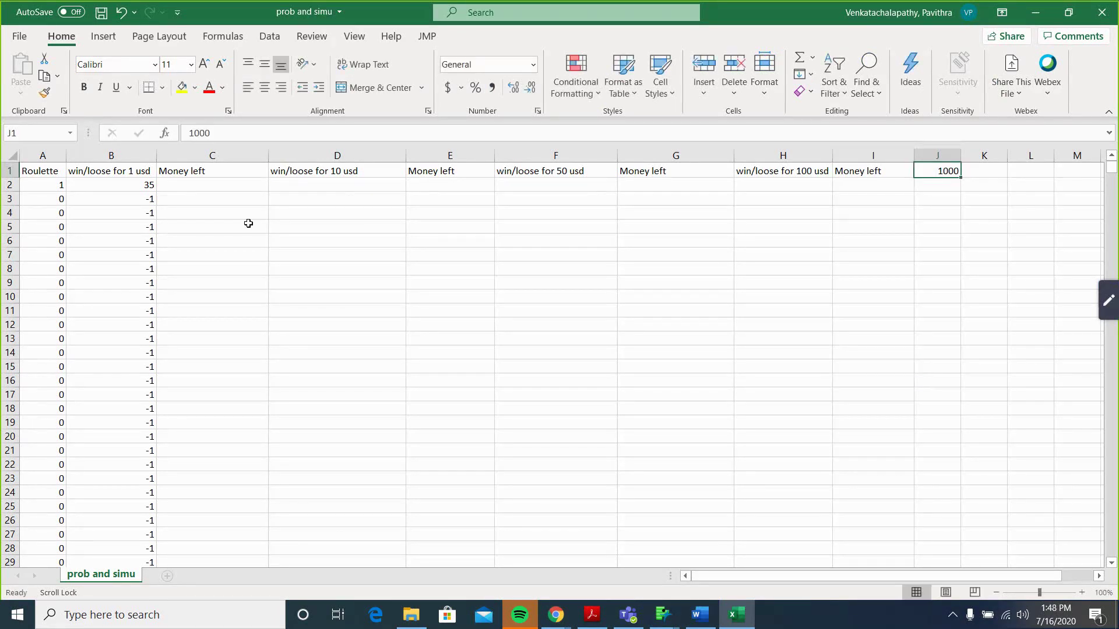
Enter the formula =J1+B2 in cell C2, the first Money left cell for the 1 usd bet, checking the Word example midway
click(222, 185)
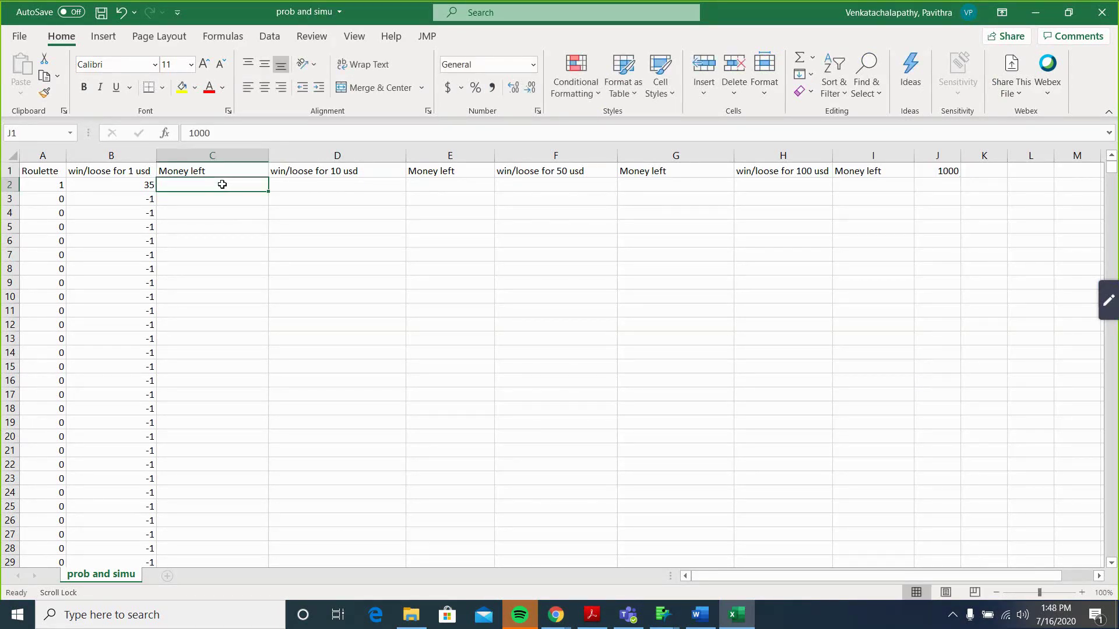
double_click(222, 184)
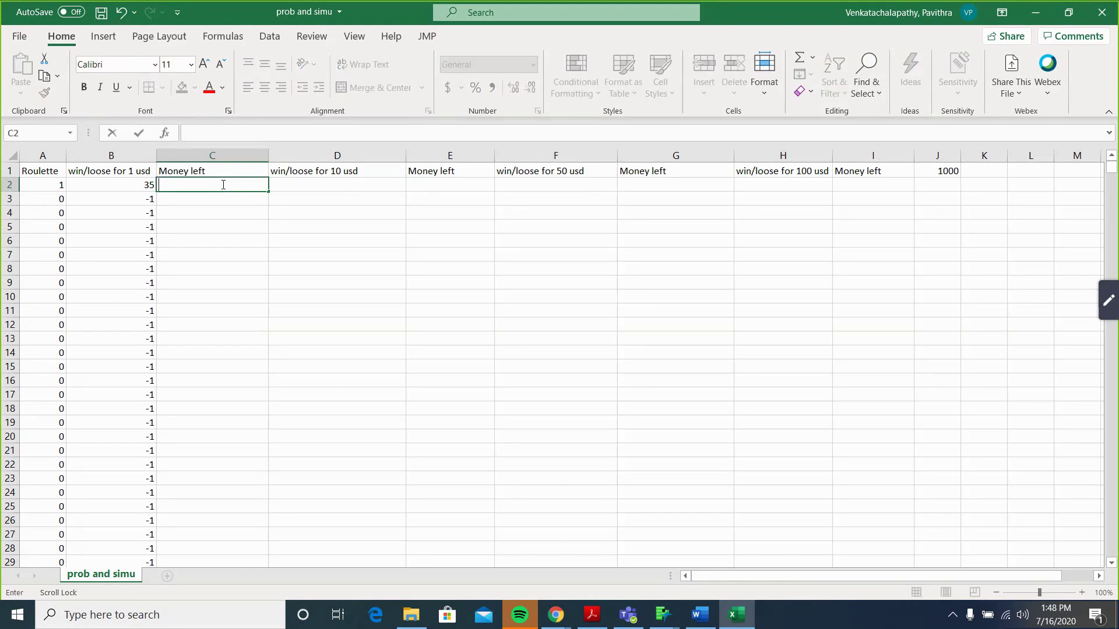
text(=)
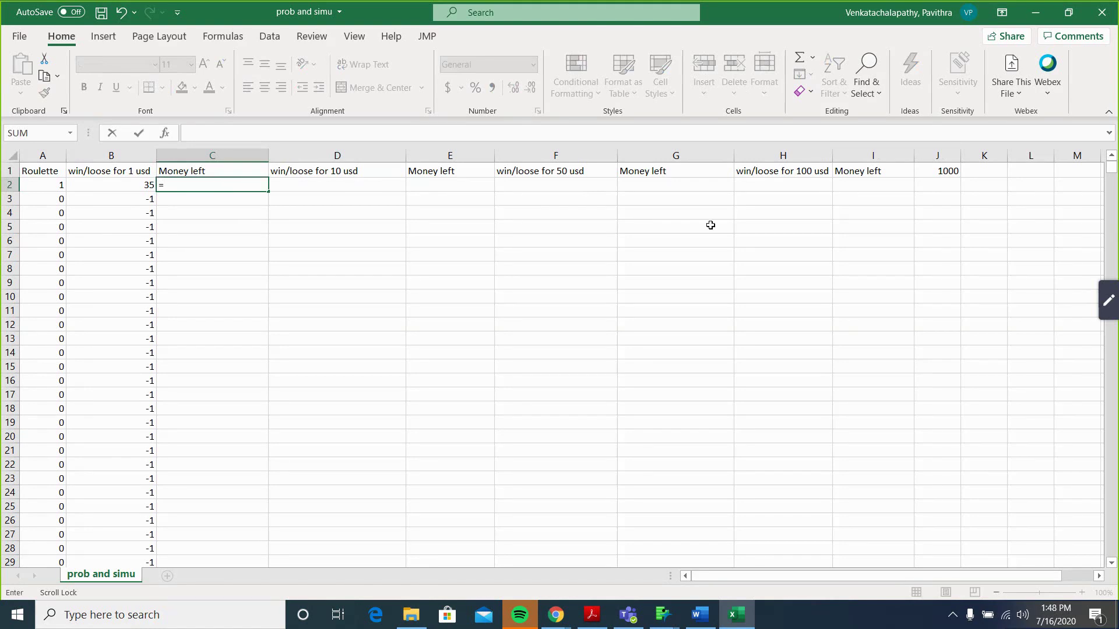
click(951, 171)
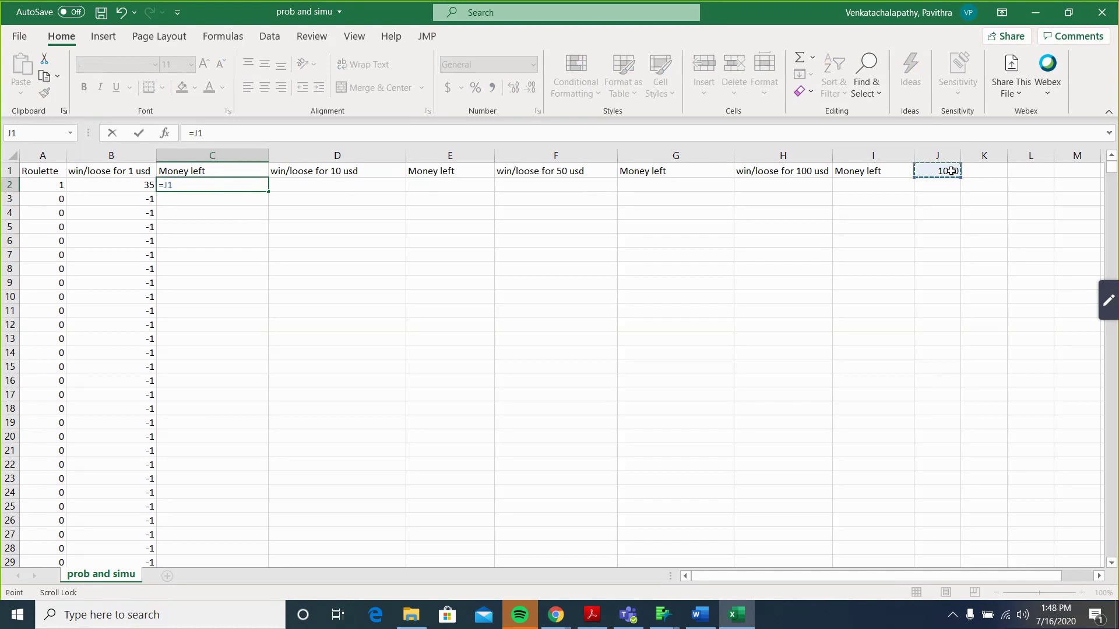
click(705, 625)
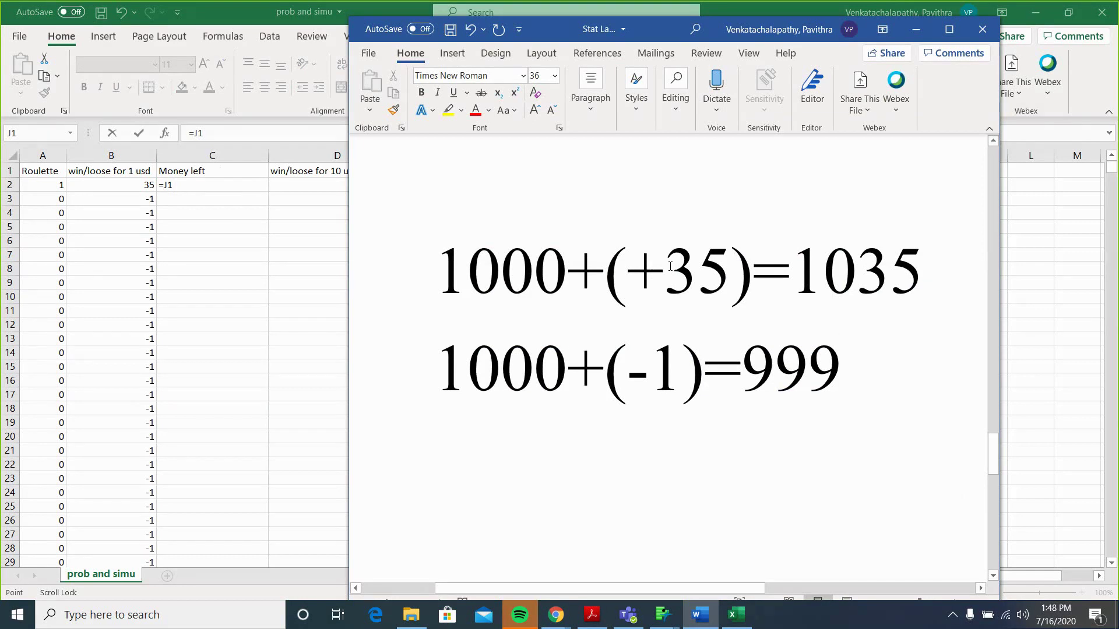
click(916, 29)
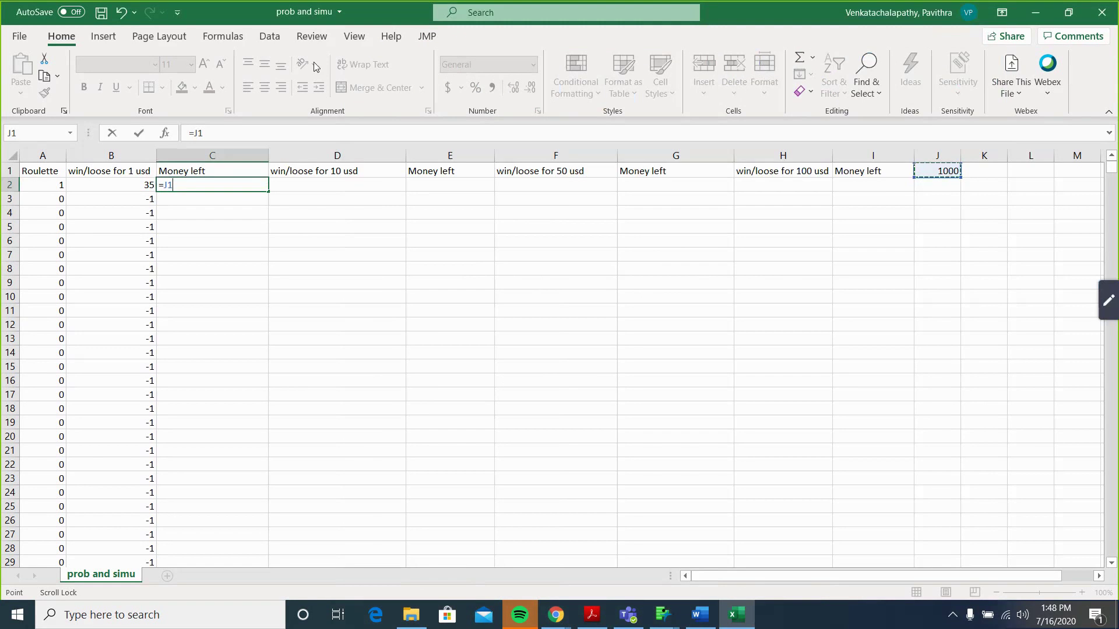
text(+)
click(142, 187)
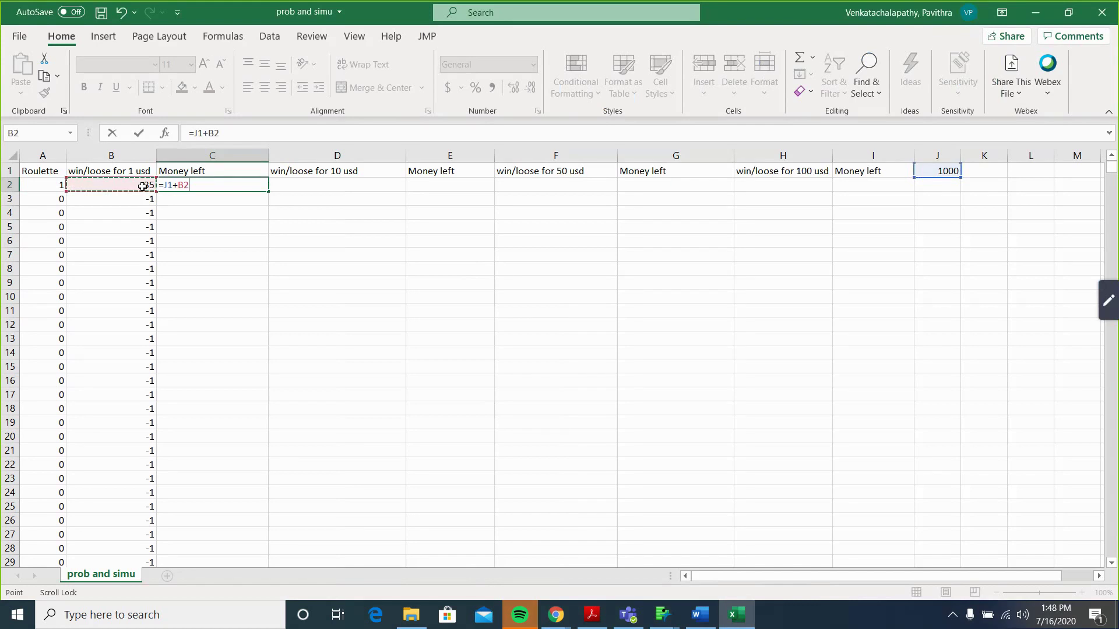
key(Return)
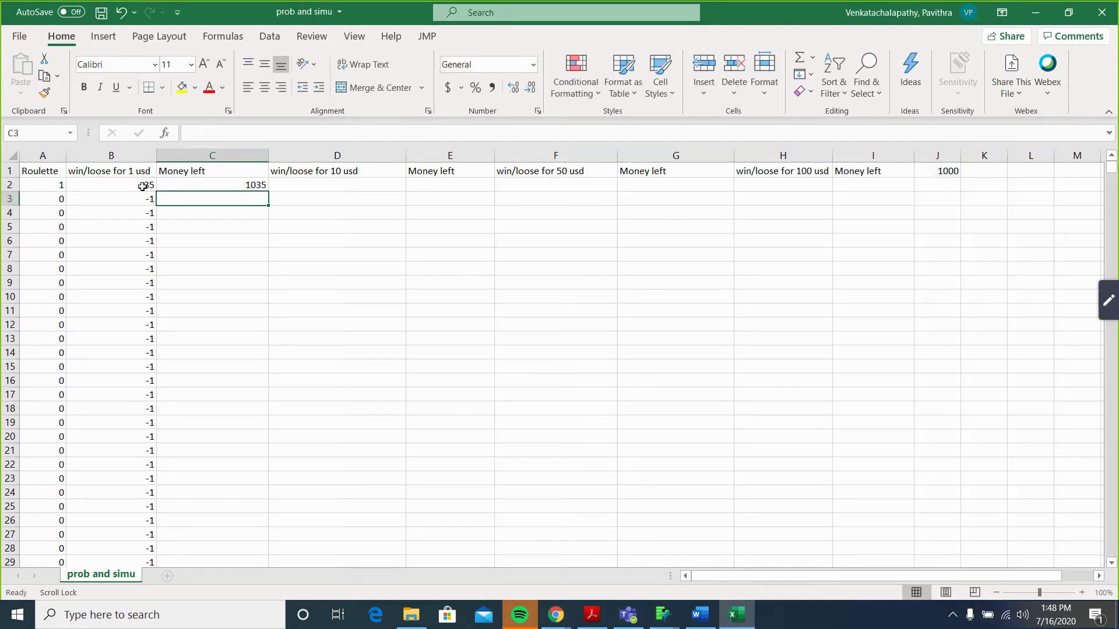
Examine the cell references used by the Money left formula in C2
double_click(169, 183)
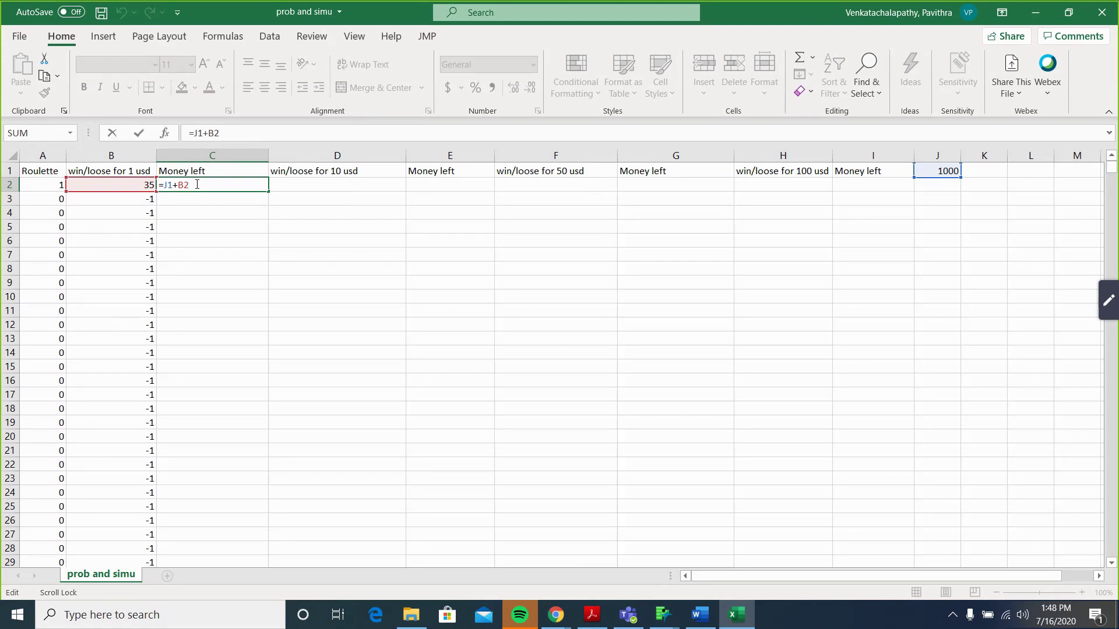
key(Return)
click(214, 187)
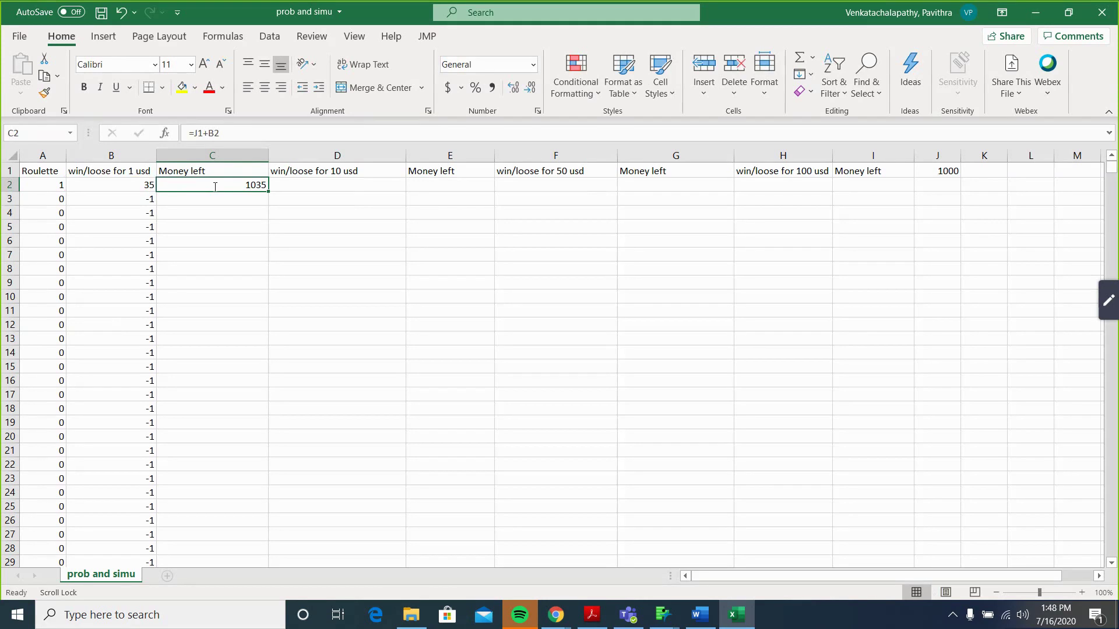
double_click(214, 187)
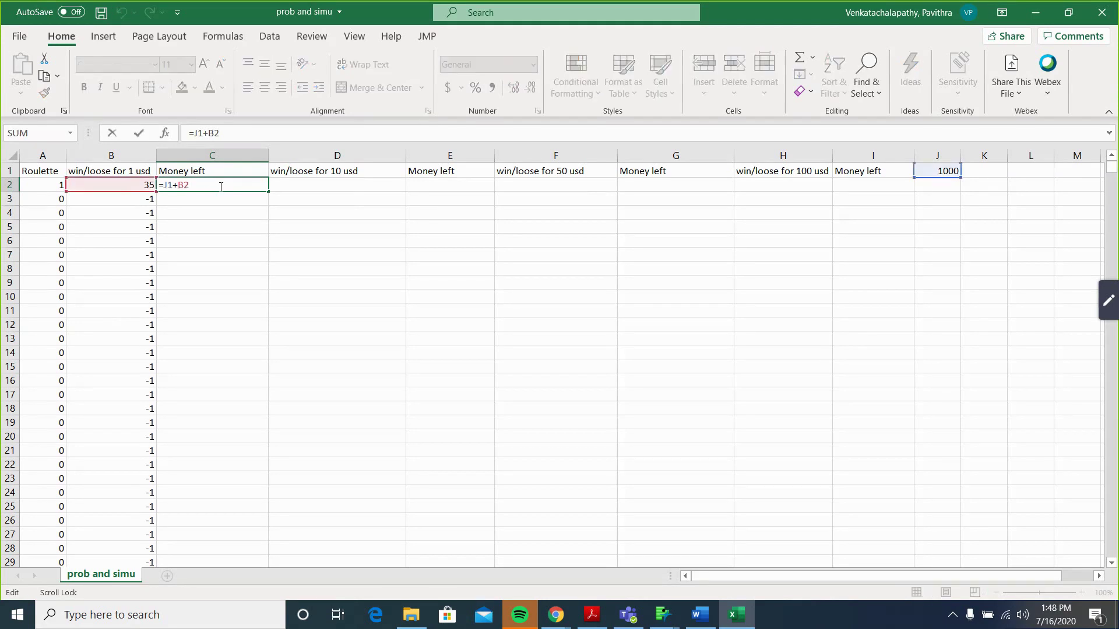
key(Return)
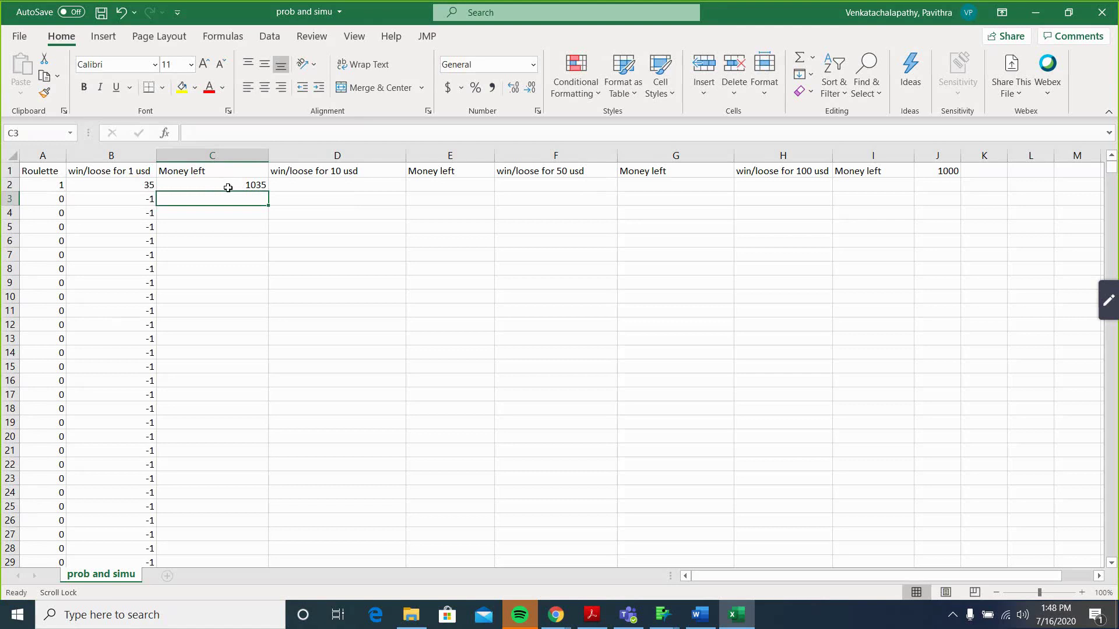
click(250, 185)
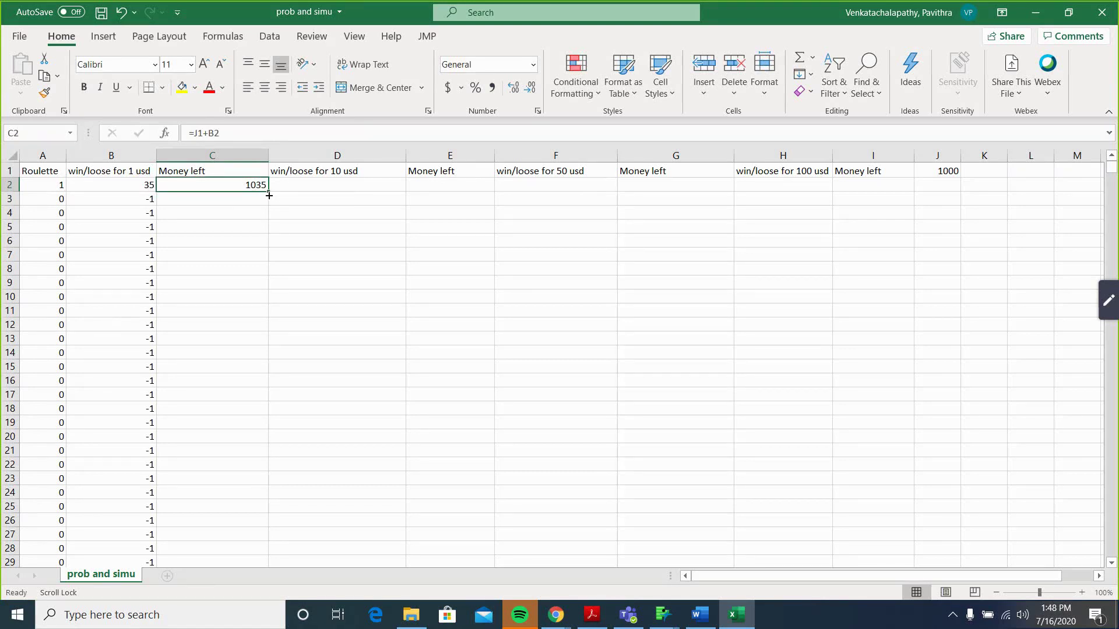
mouse_move(270, 192)
mouse_down()
mouse_move(267, 259)
mouse_move(264, 192)
mouse_up()
Enter the formula =C2+B3 in cell C3 to add the second bet's result to the previous money left
click(251, 198)
double_click(251, 199)
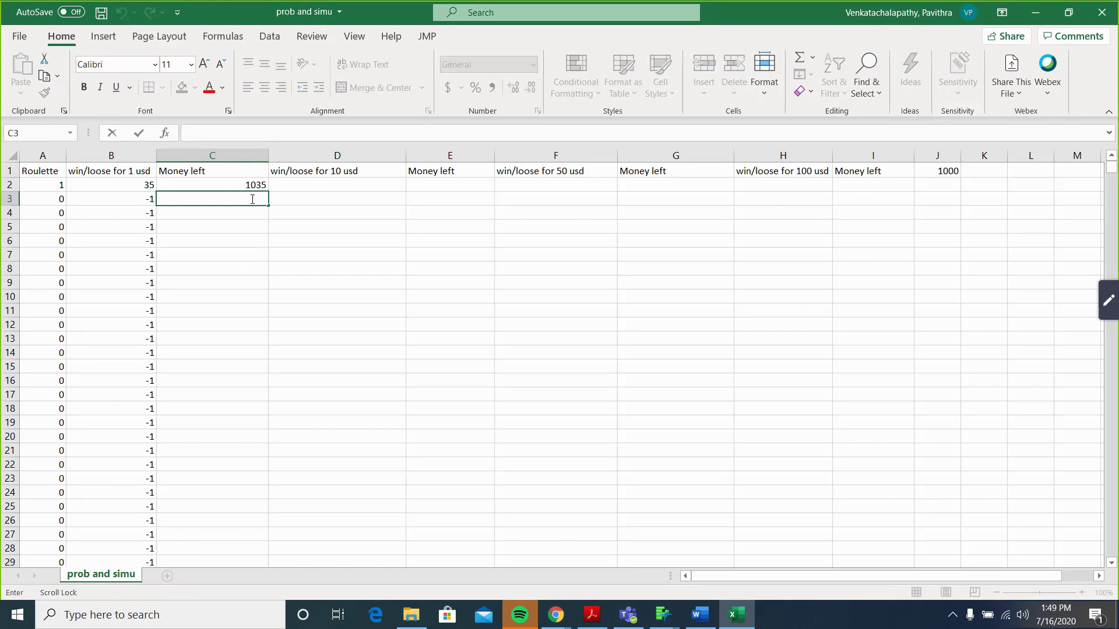
text(=)
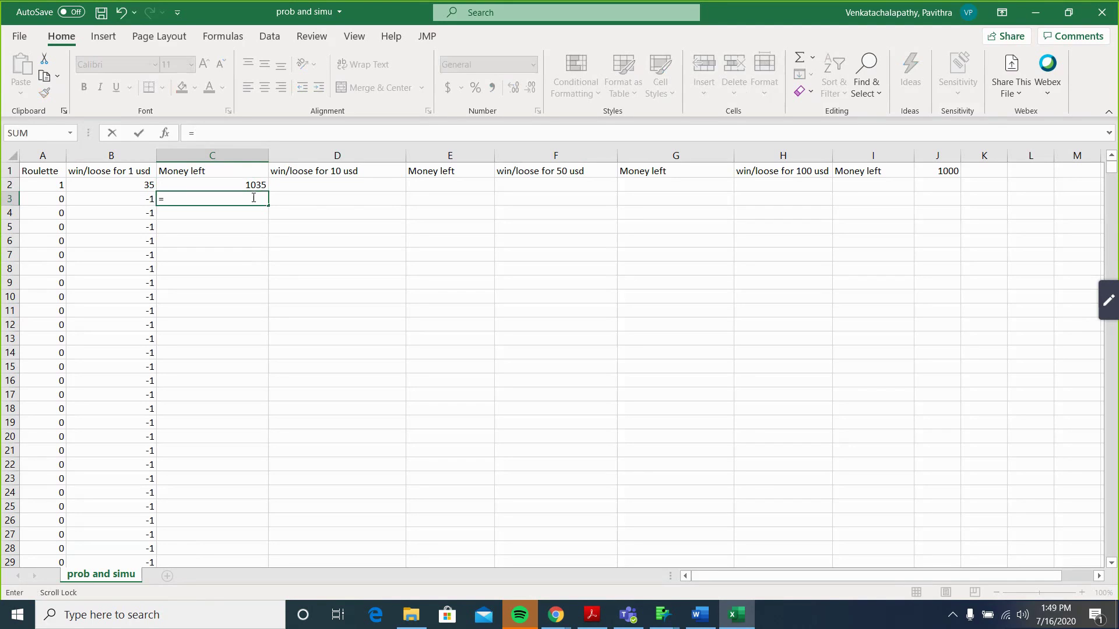
click(256, 184)
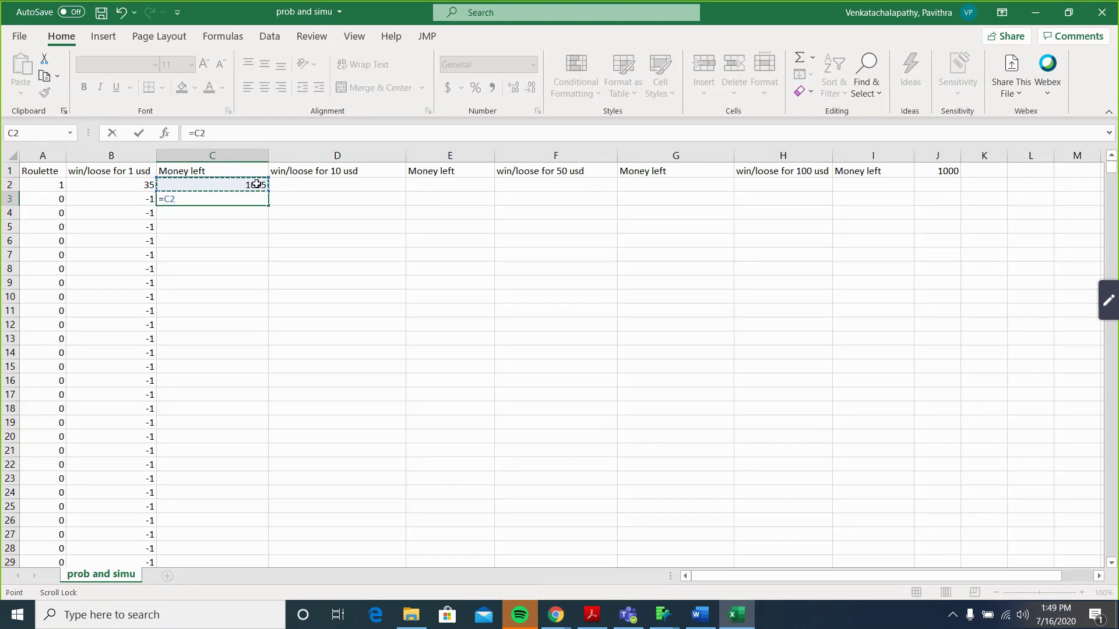
text(+)
click(141, 202)
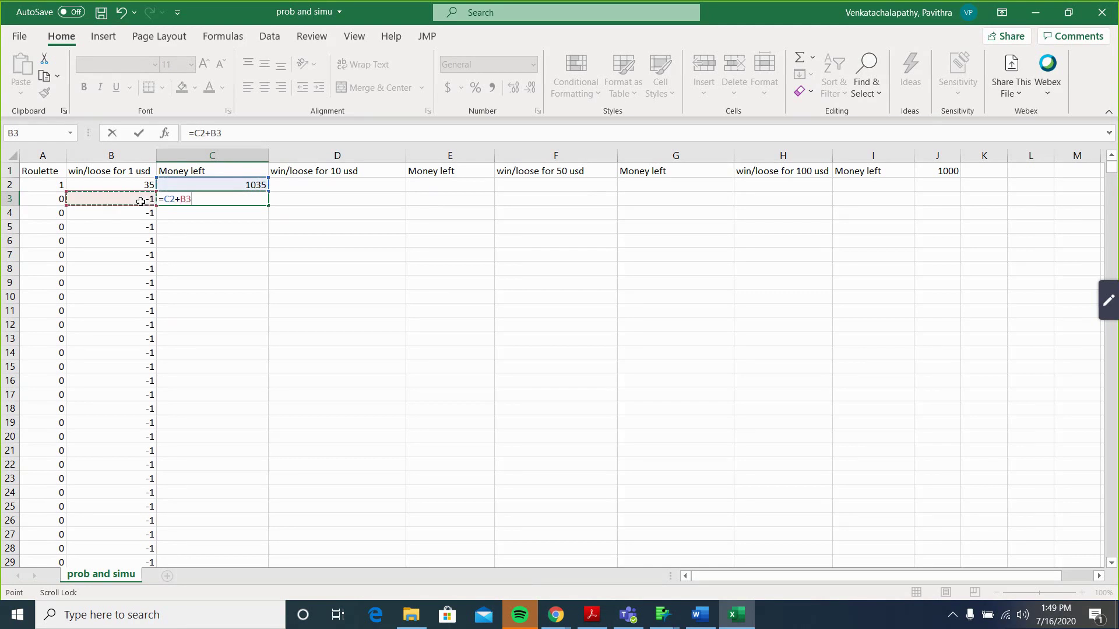
key(Return)
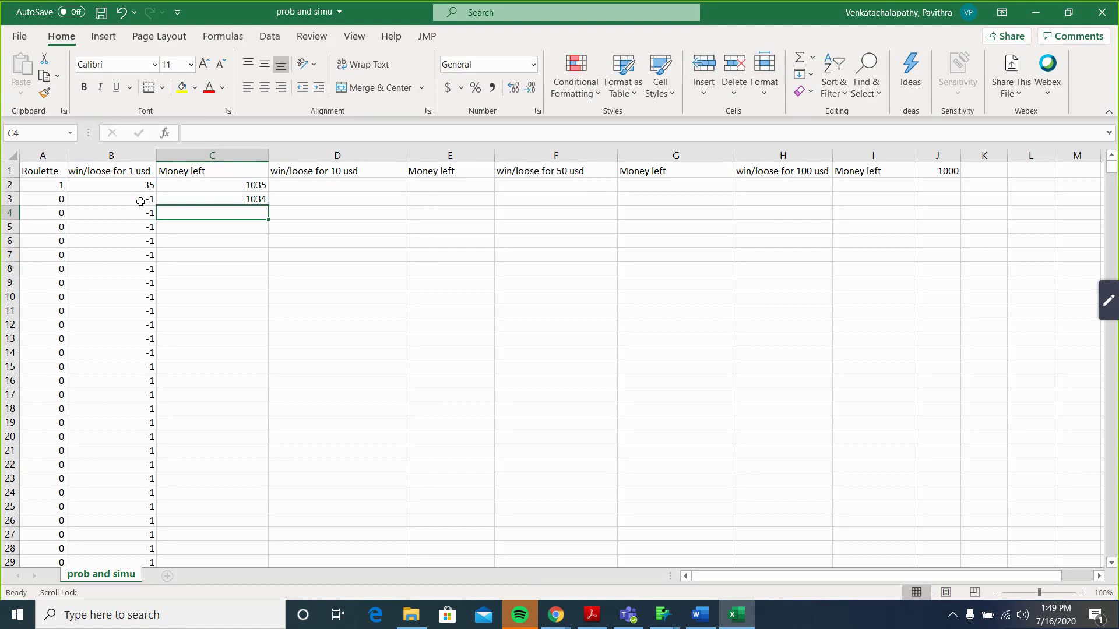
Fill the Money left formula from C3 down column C to row 433 and return to the start of the sheet
click(223, 197)
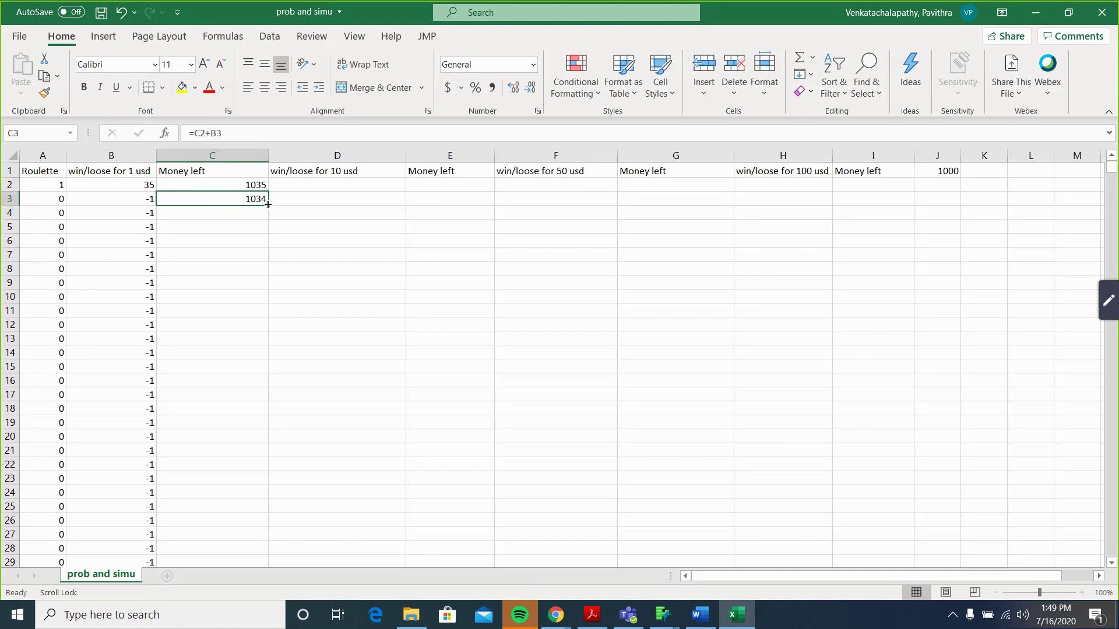
drag(272, 207, 244, 627)
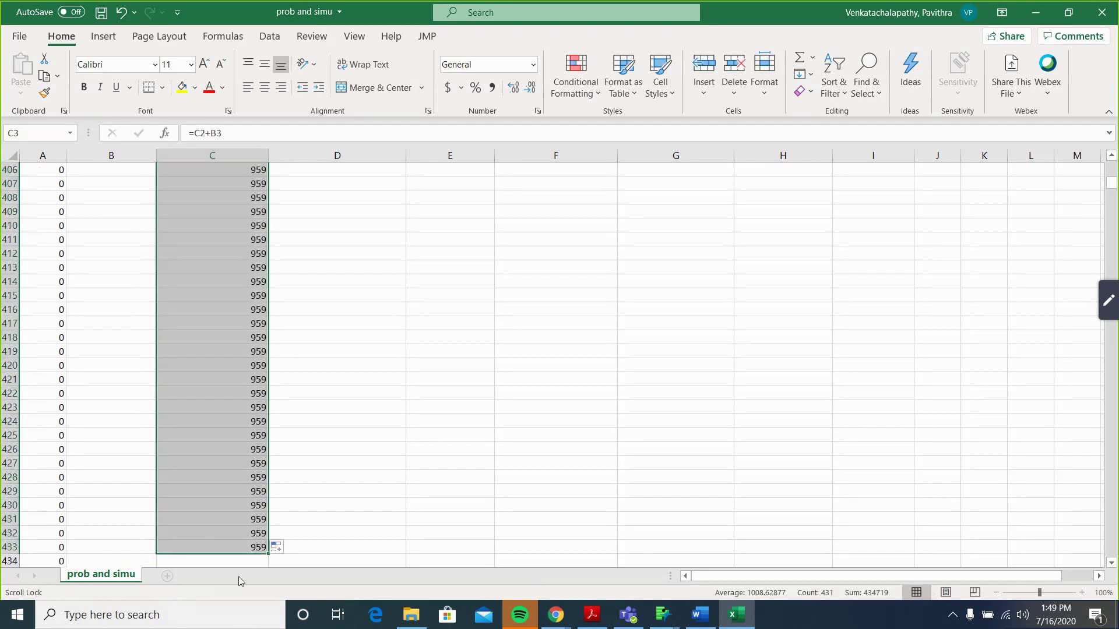
scroll(226, 286, up, 17)
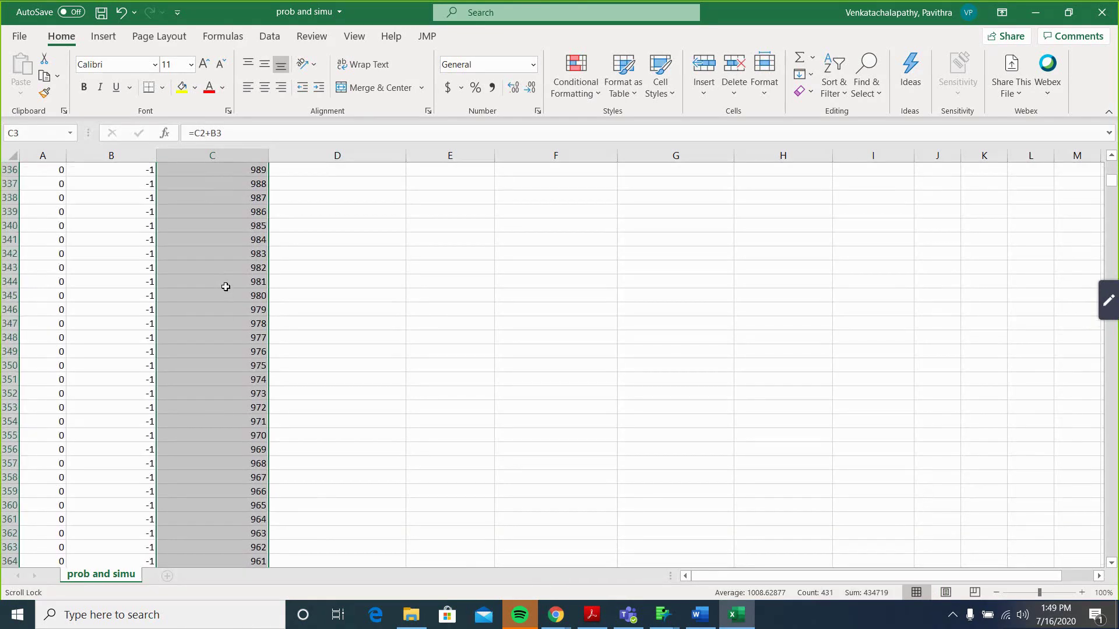
scroll(226, 287, up, 20)
scroll(225, 286, up, 20)
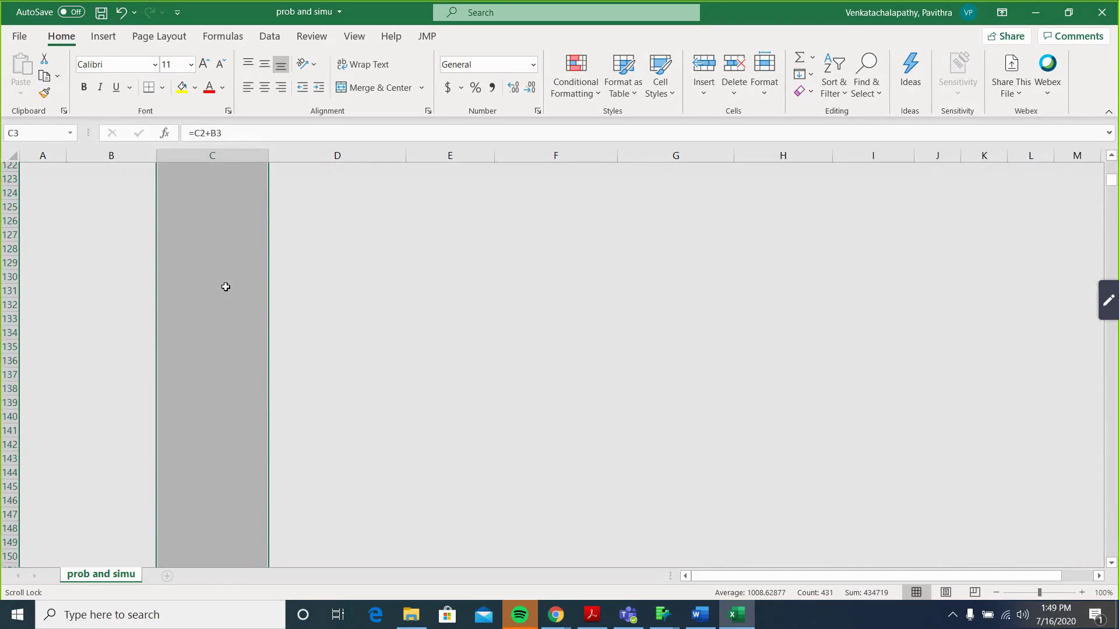
scroll(225, 286, down, 2)
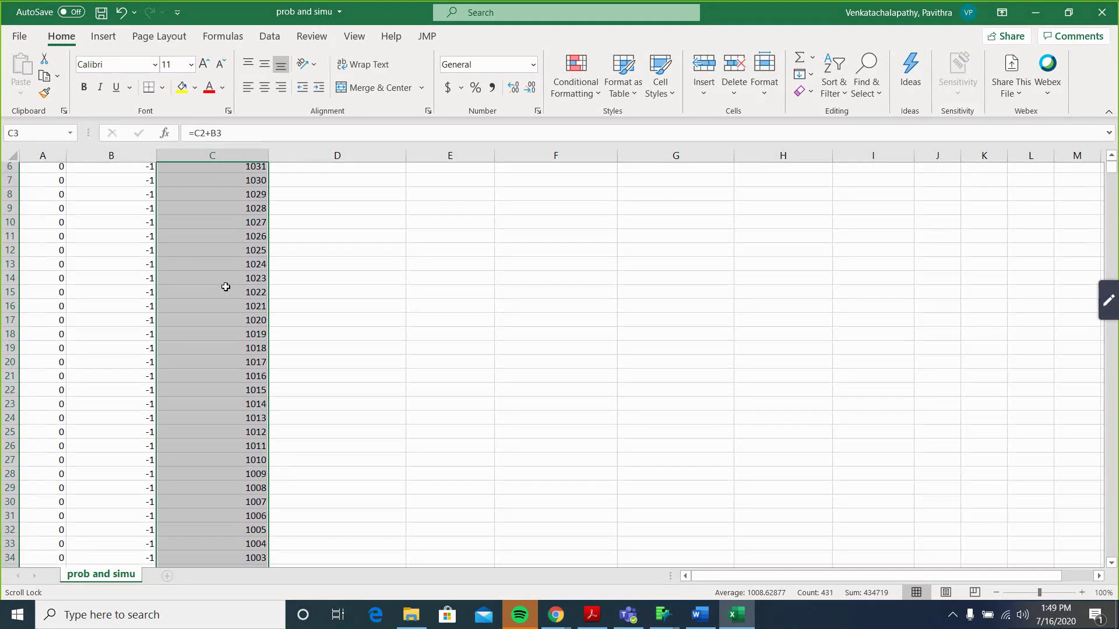
scroll(226, 286, up, 2)
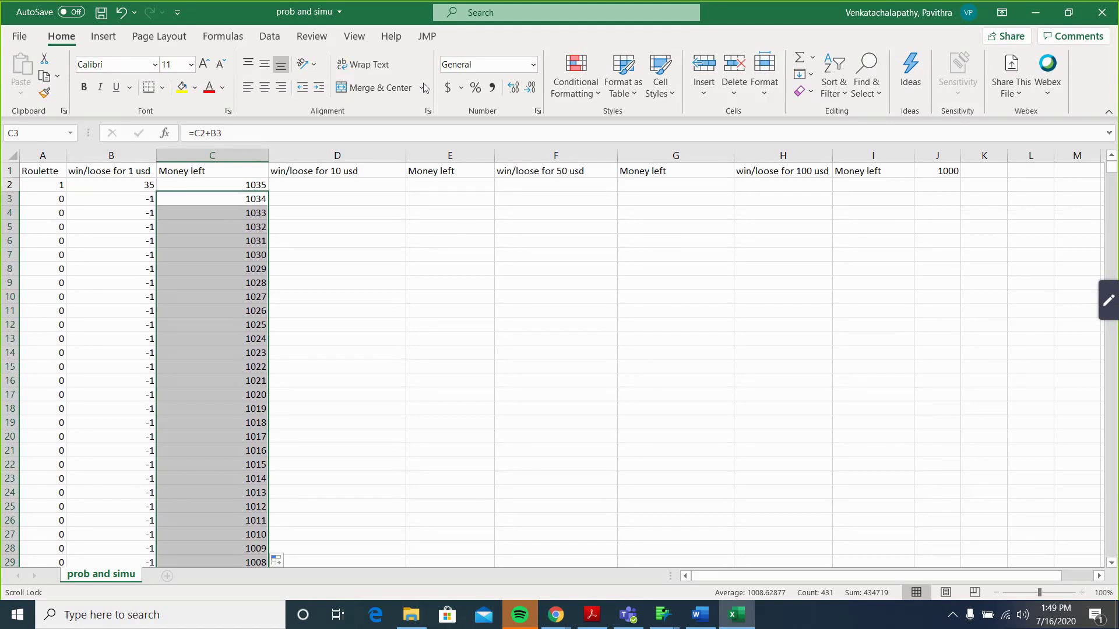
Copy the win/loose formula =IF(A2=0,-1,35) from cell B2
click(100, 185)
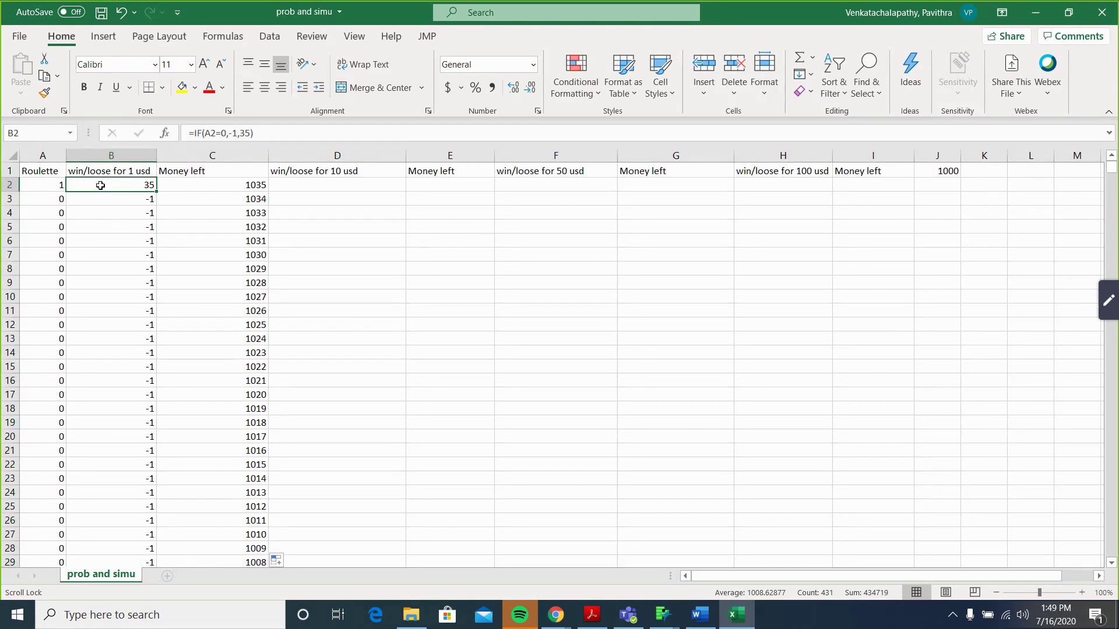
drag(261, 133, 188, 133)
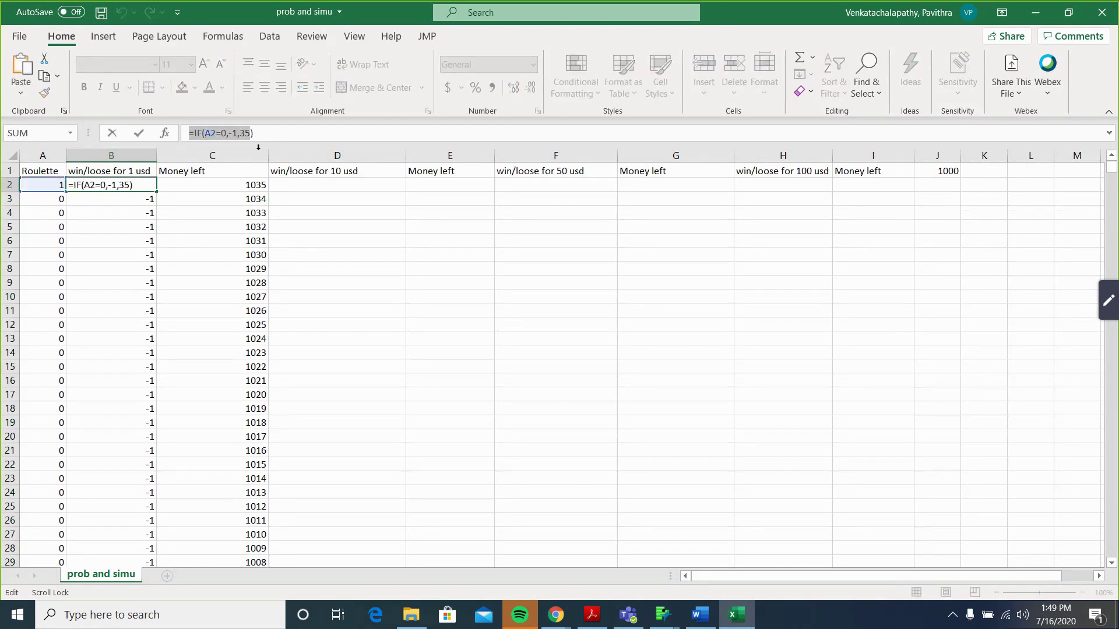
click(338, 187)
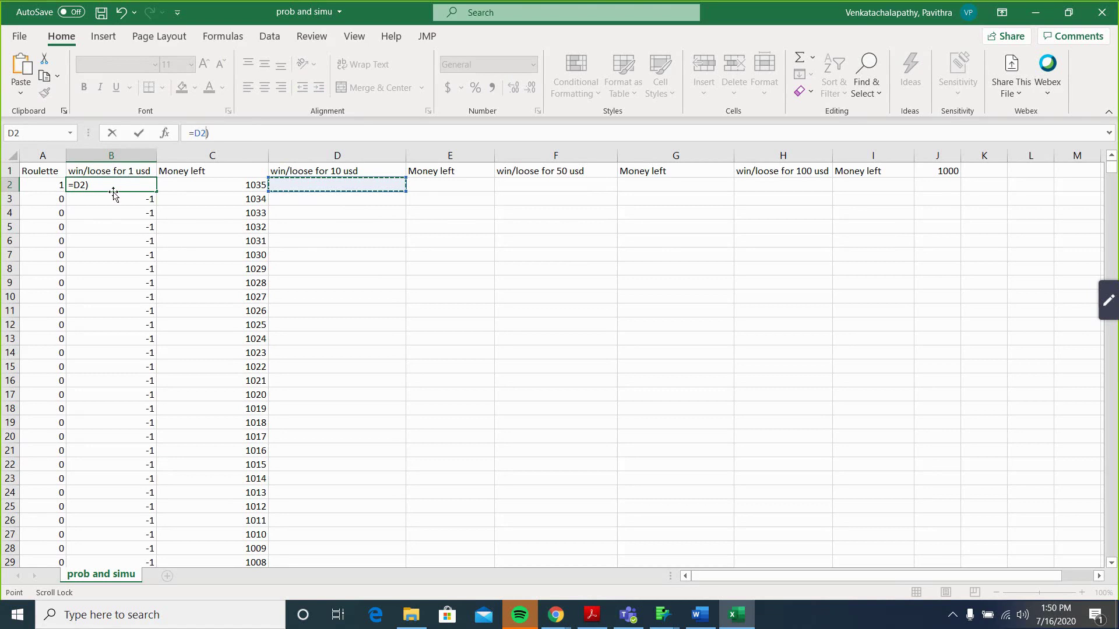
key(ctrl+z)
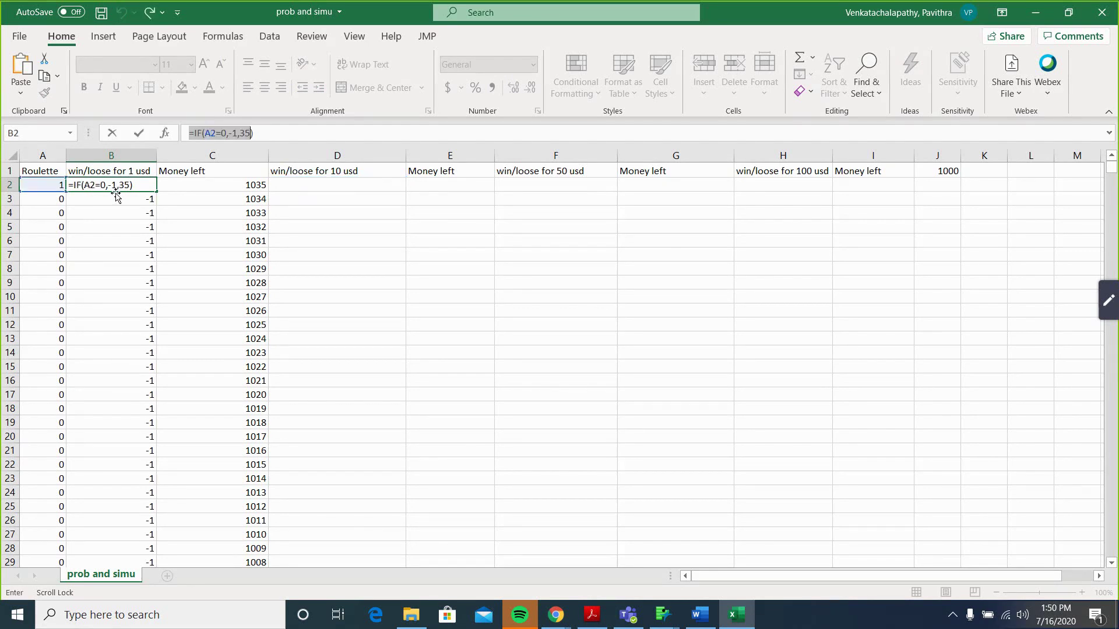
click(265, 140)
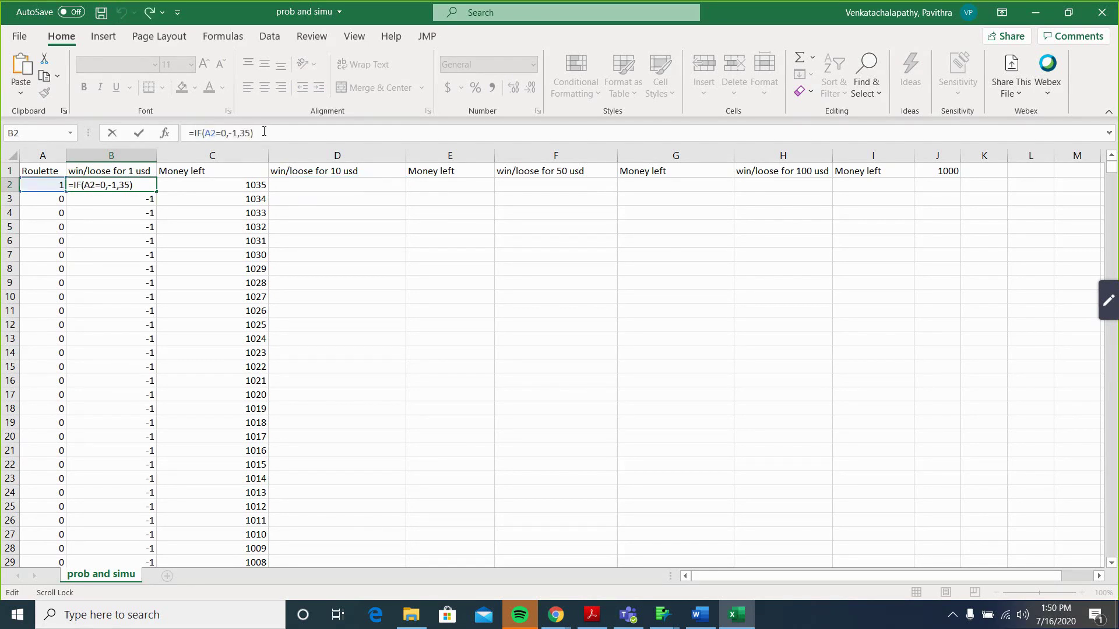
triple_click(264, 132)
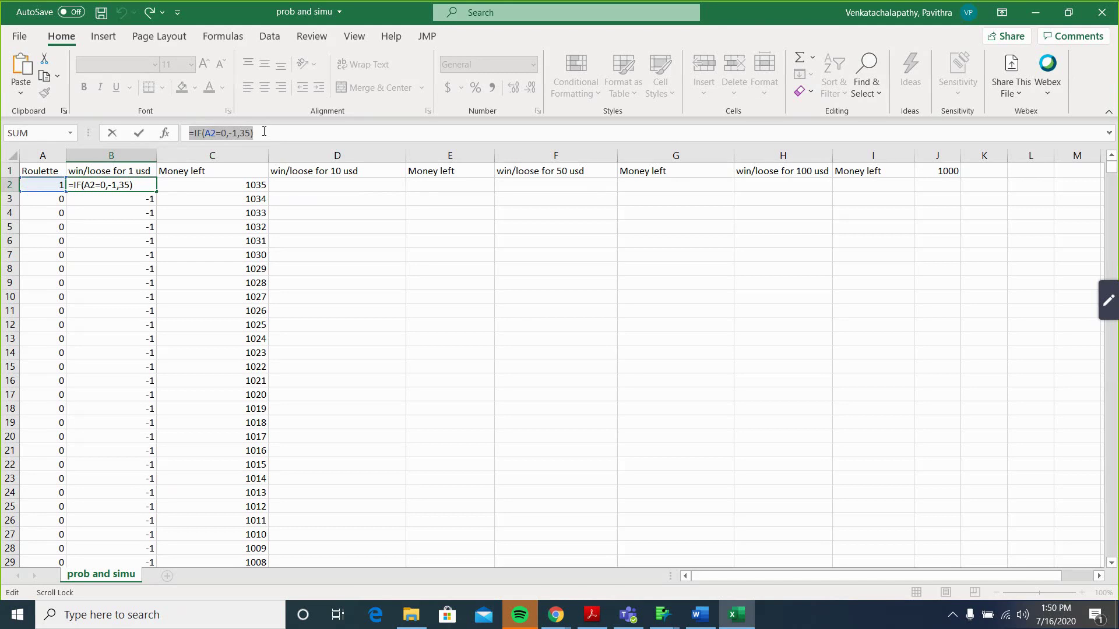
click(310, 185)
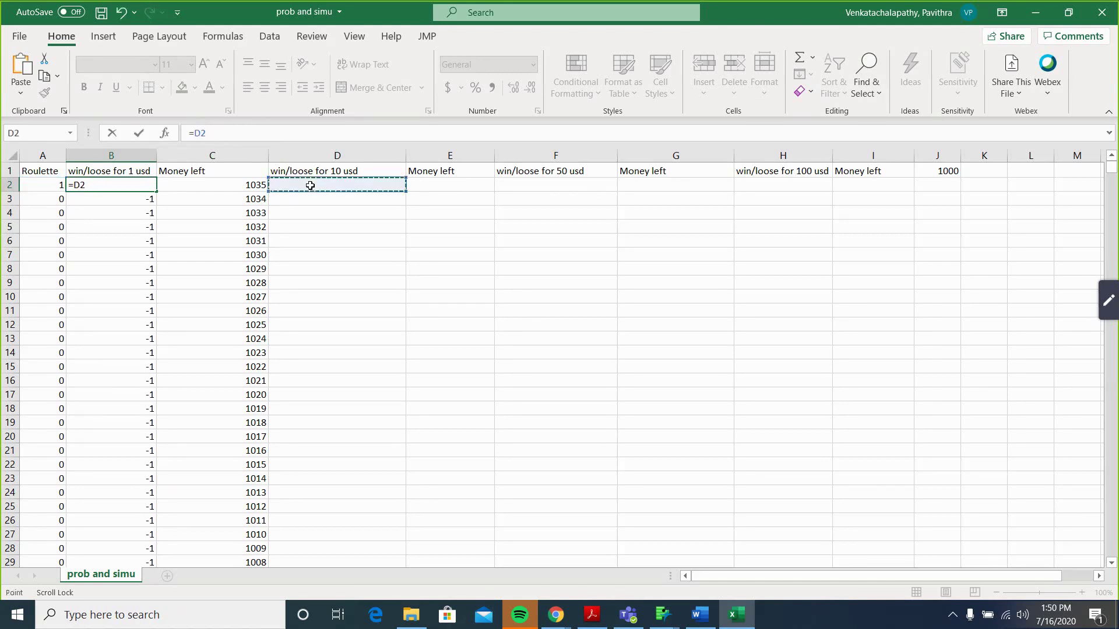
click(245, 137)
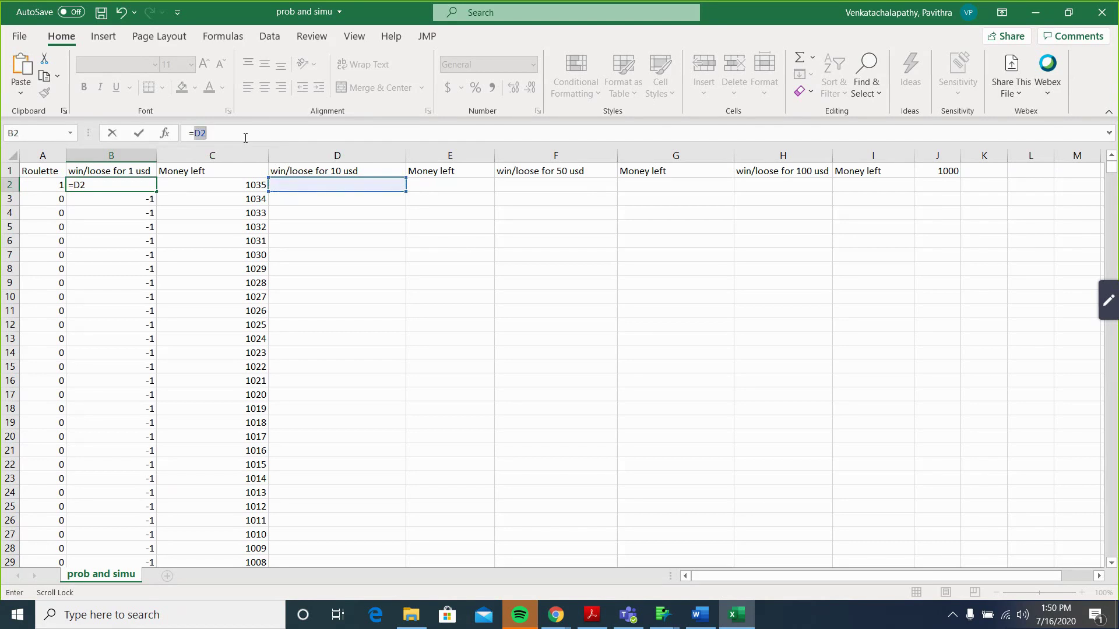
click(163, 309)
click(142, 186)
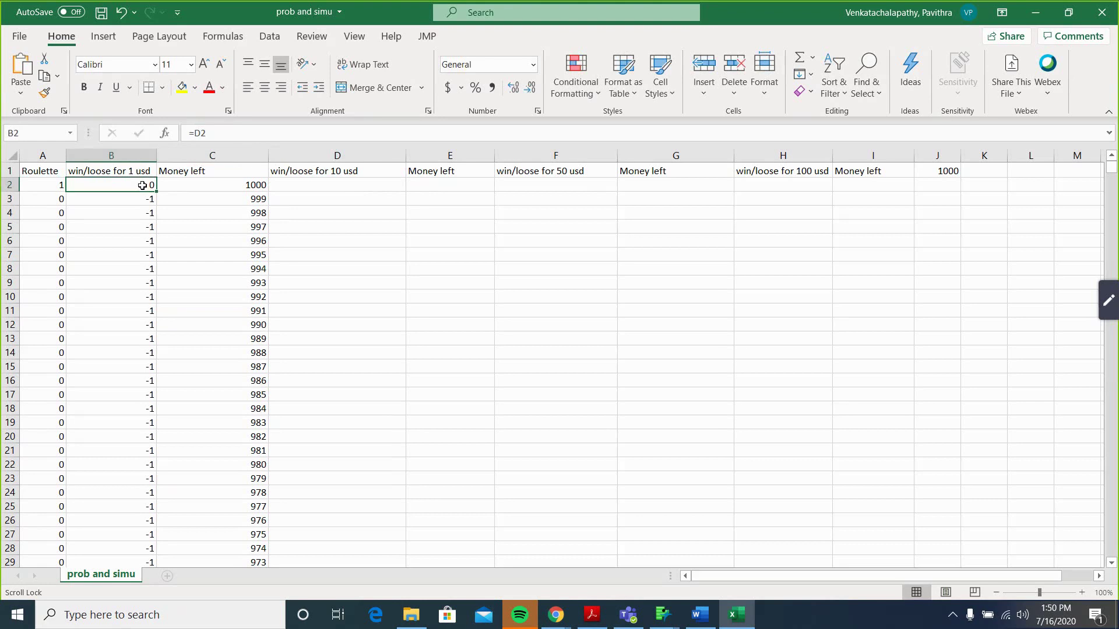
key(ctrl+z)
key(ctrl+z)
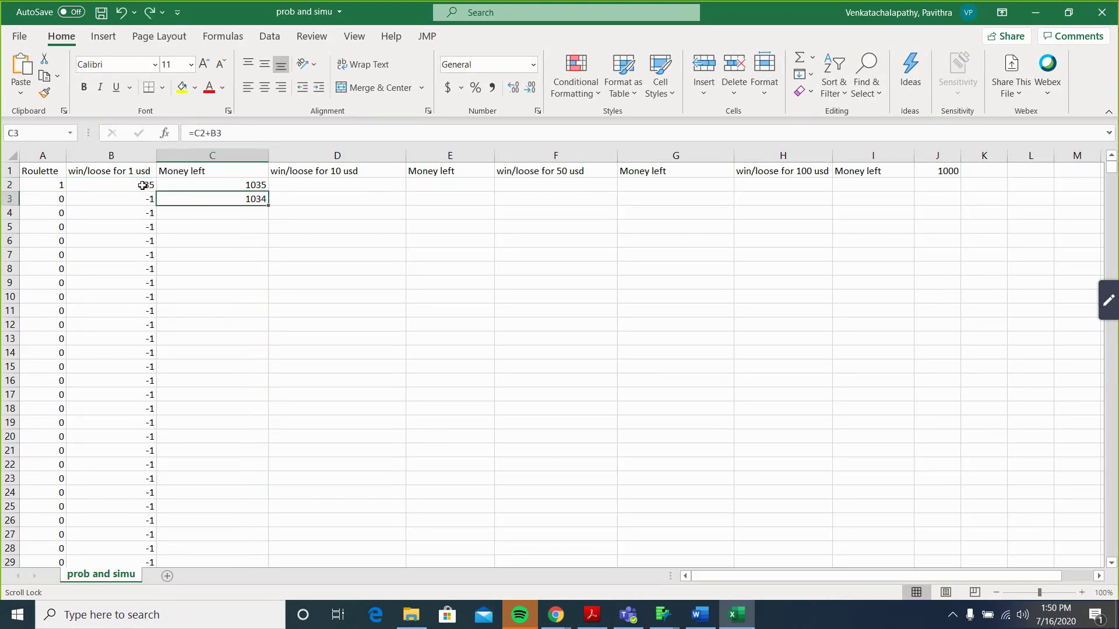
key(ctrl+y)
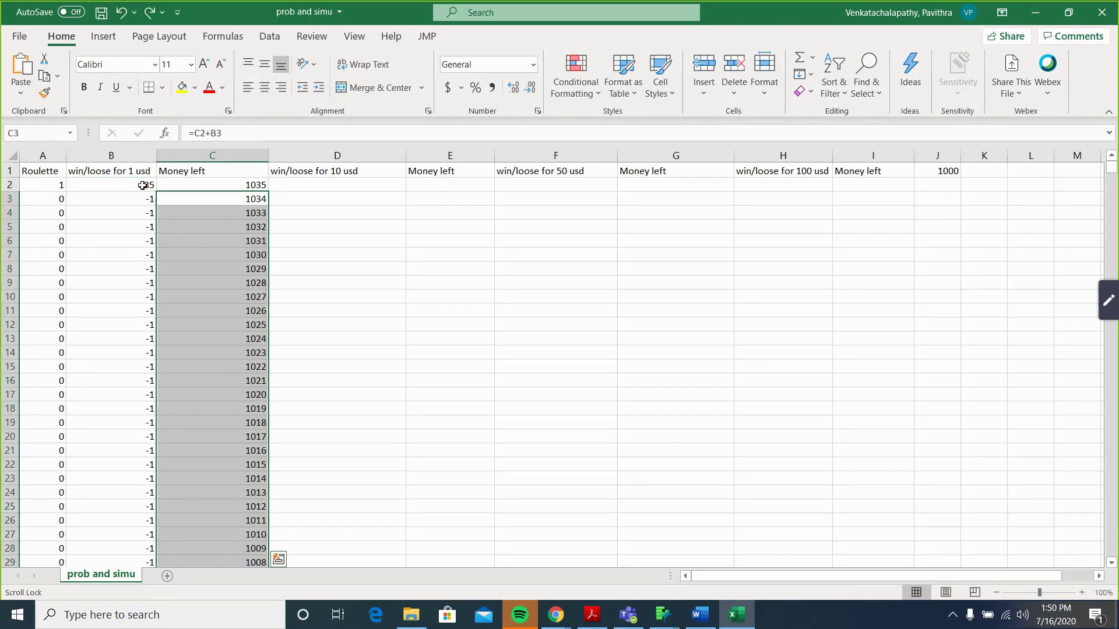
key(ctrl+q)
Examine the win/loose formula in B2, the Money left formula in C2 and the starting amount in J1
click(143, 185)
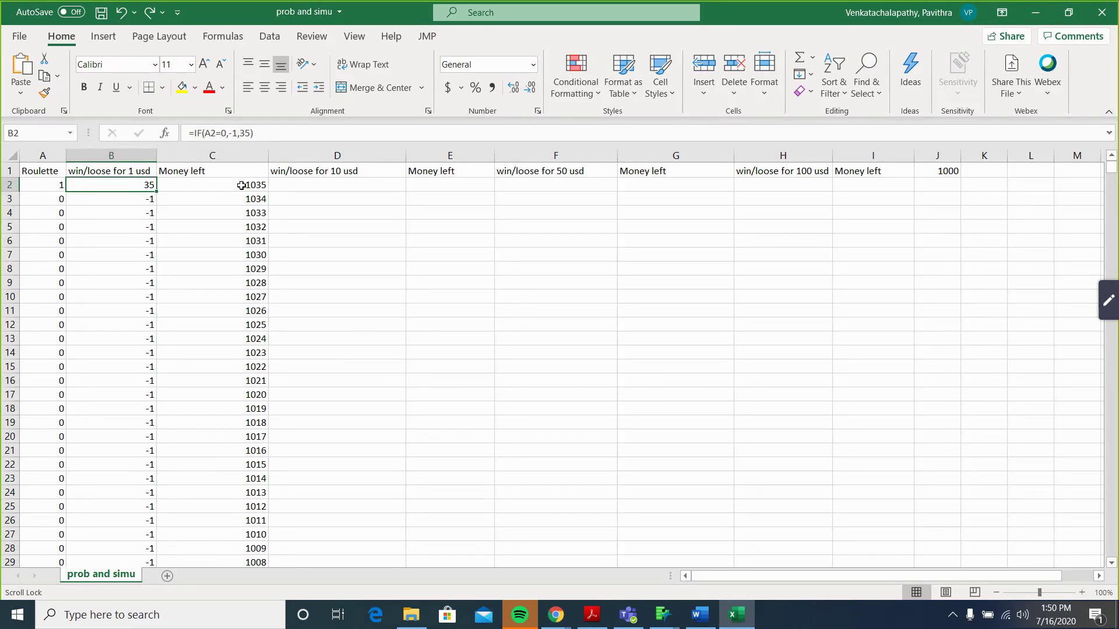
click(242, 185)
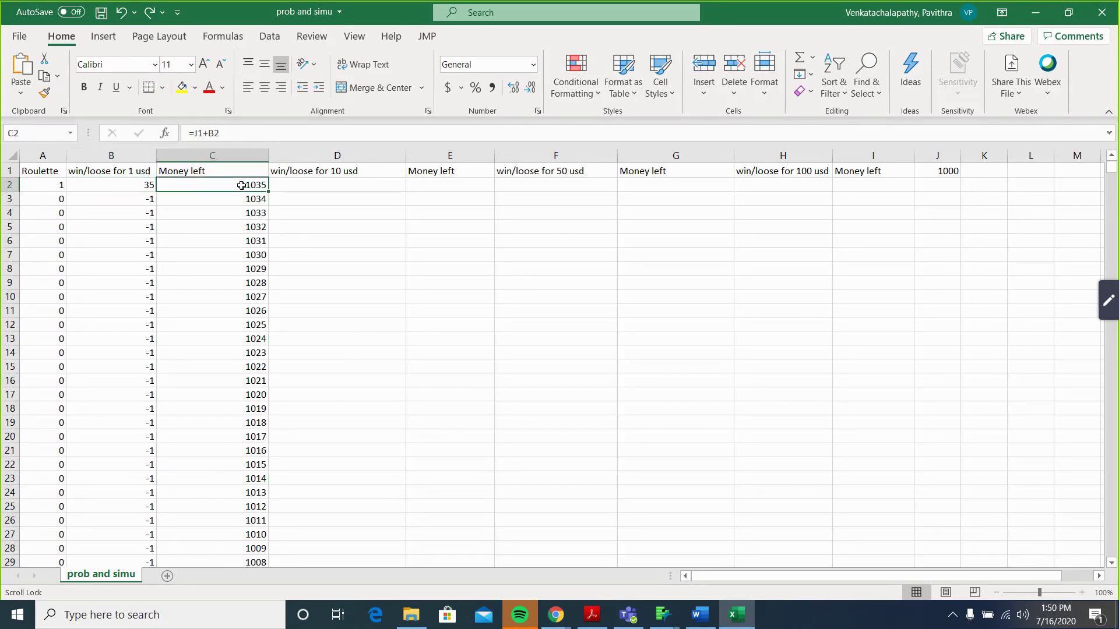
double_click(949, 171)
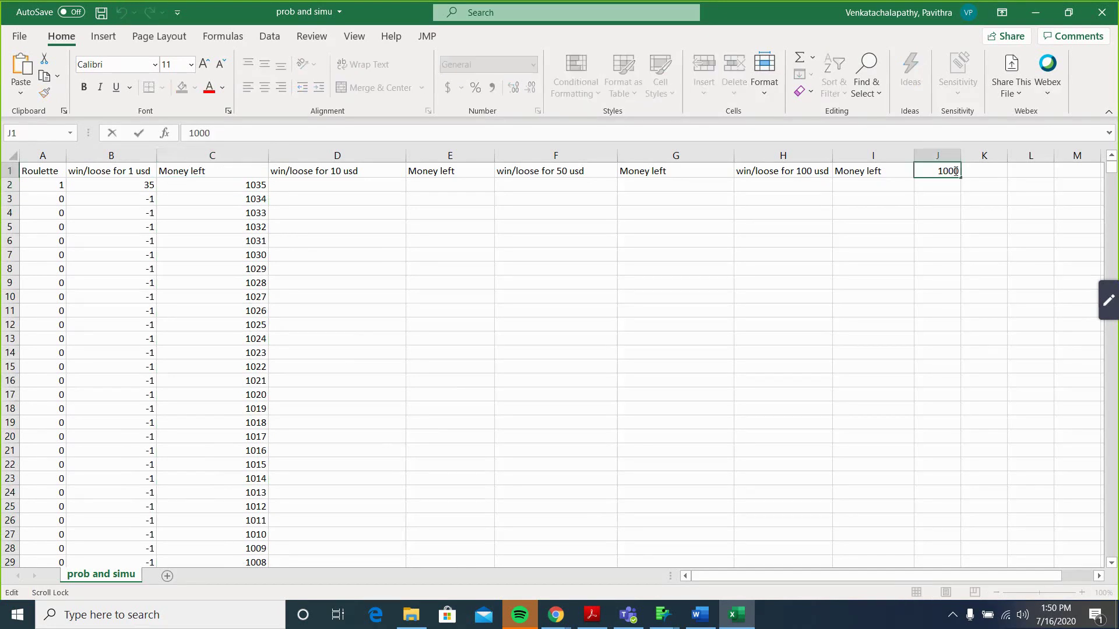
double_click(947, 172)
click(938, 167)
click(237, 184)
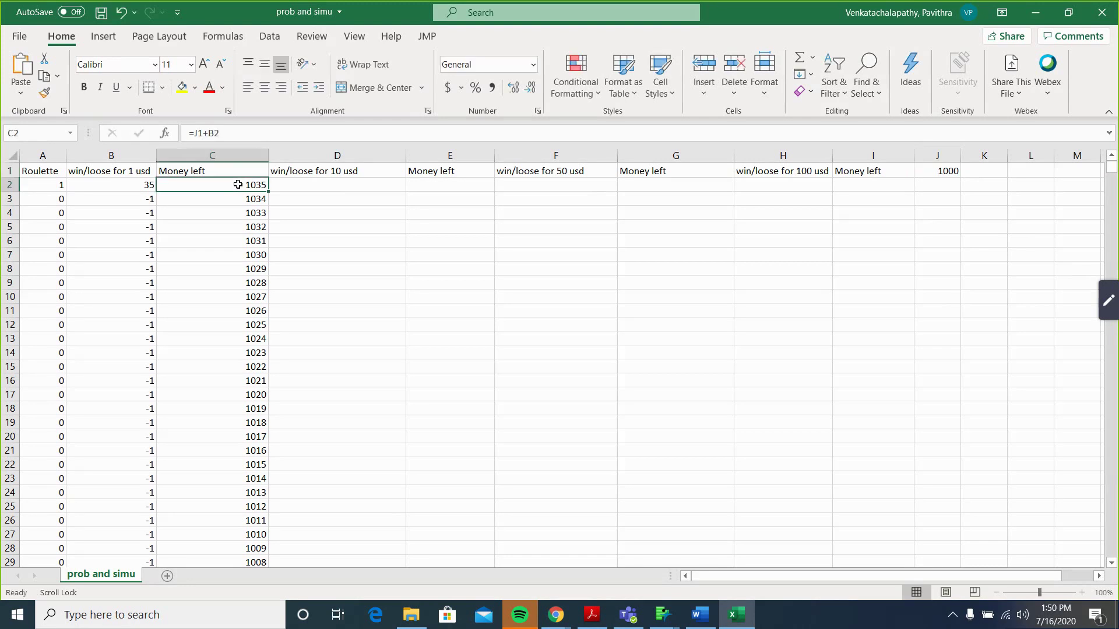
Re-enter the Money left formula in C2 as =J1+B2, adding the first bet's result to the starting amount
double_click(238, 184)
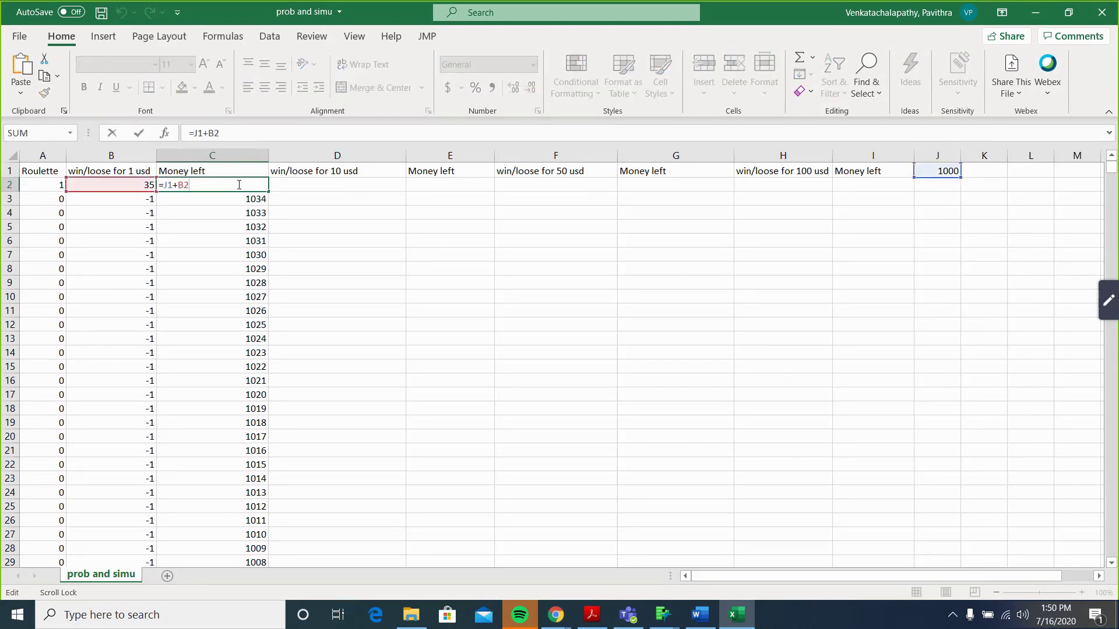
key(BackSpace)
key(BackSpace)
key(BackSpace)
key(BackSpace)
key(BackSpace)
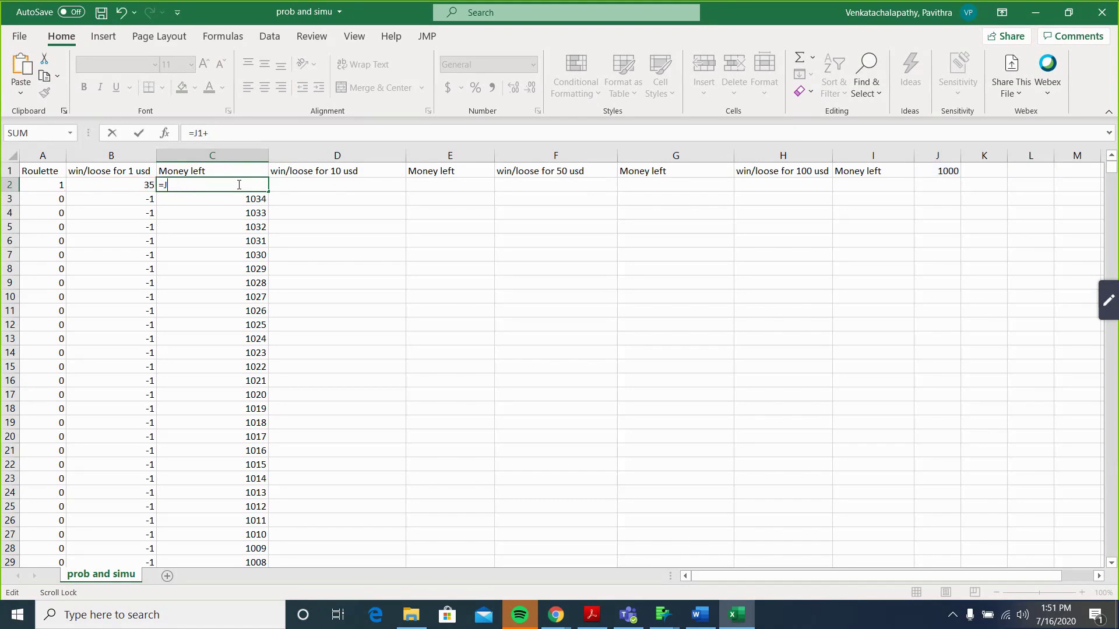
click(953, 171)
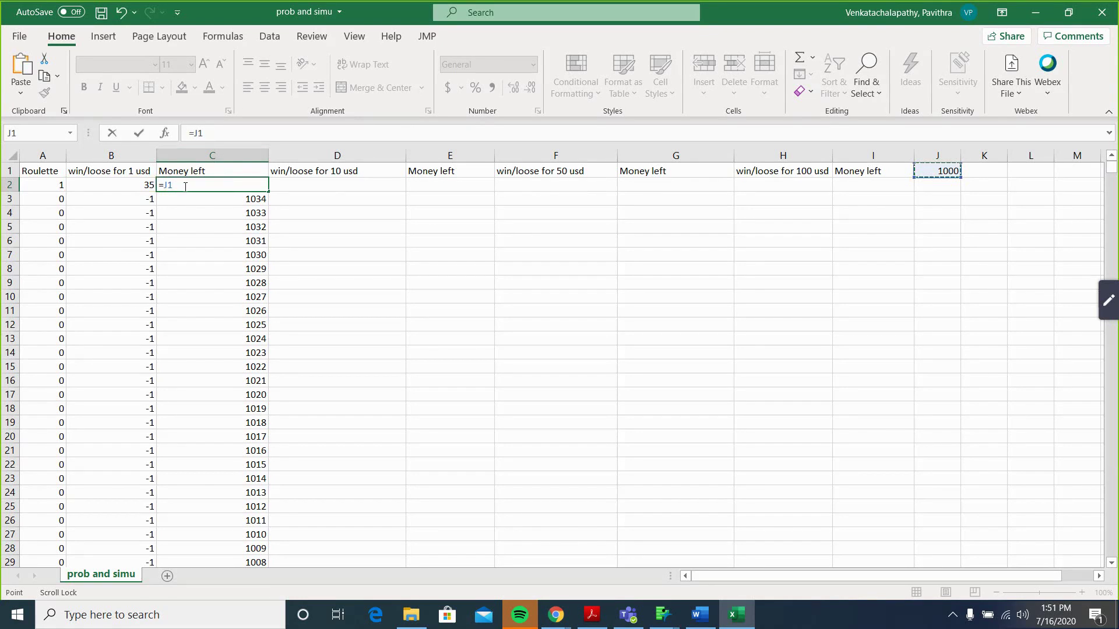
text(+)
click(117, 186)
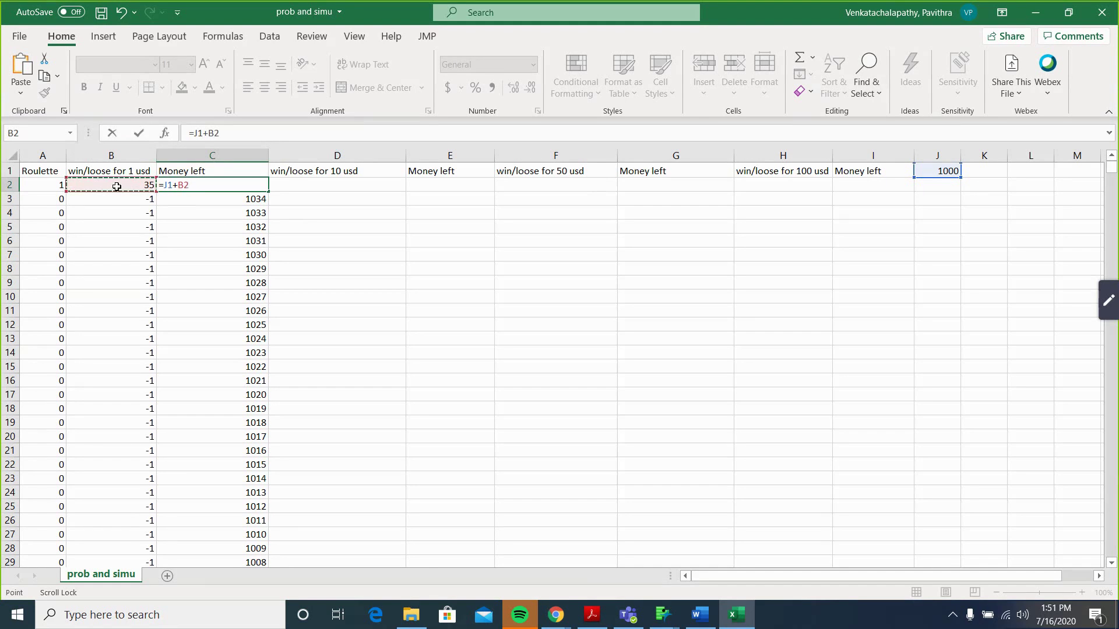
key(Return)
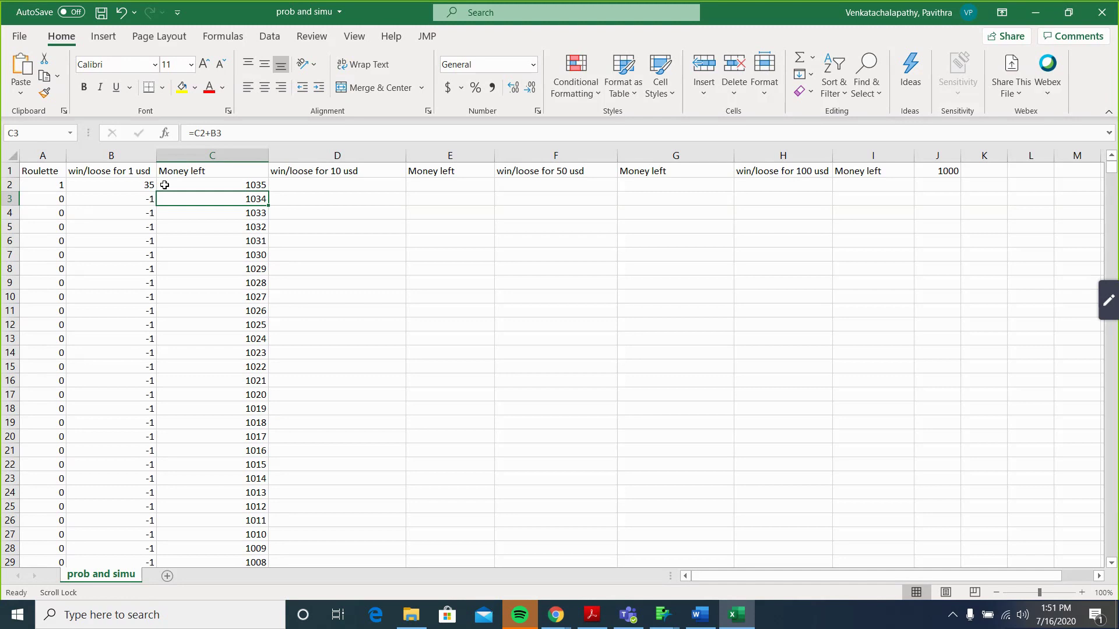
Examine the Money left formulas in C2, C3 and C6 and how they carry on down column C
double_click(211, 186)
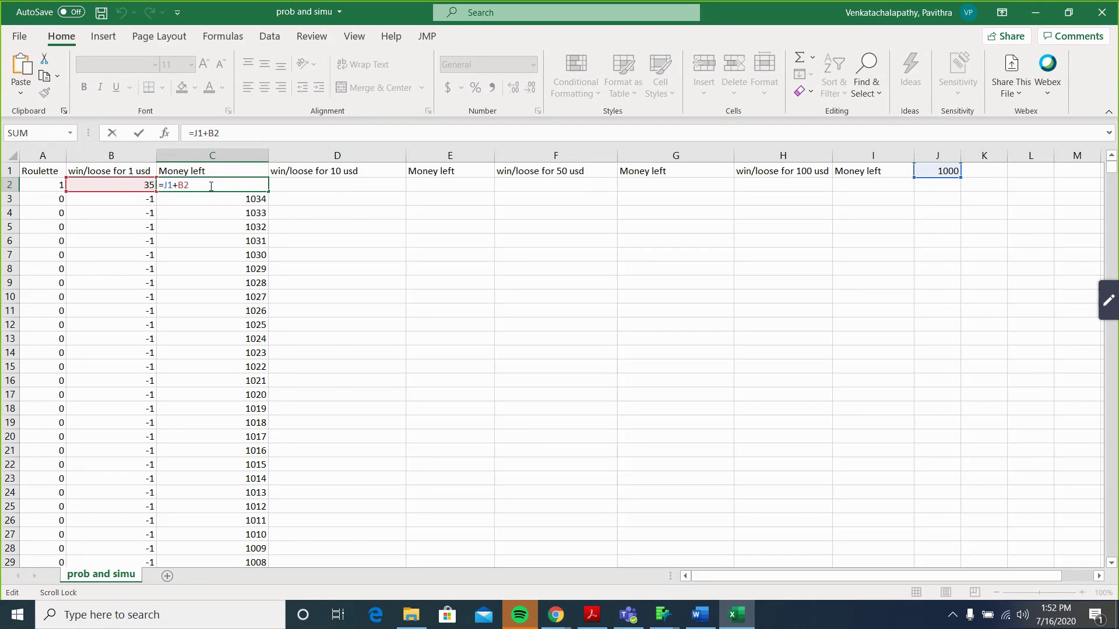
key(Return)
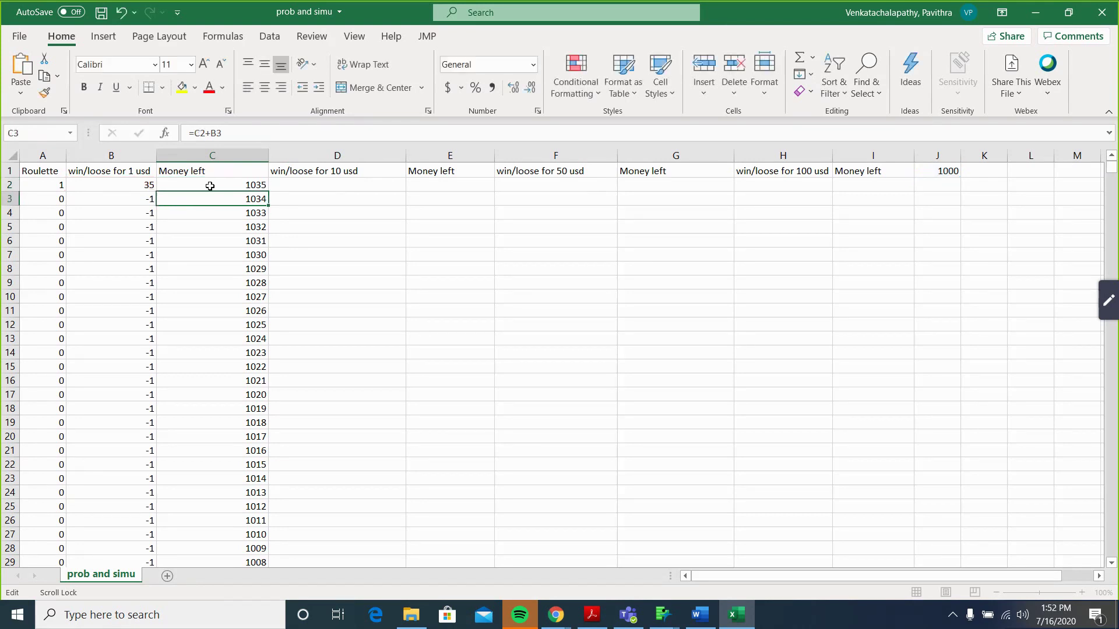
click(115, 183)
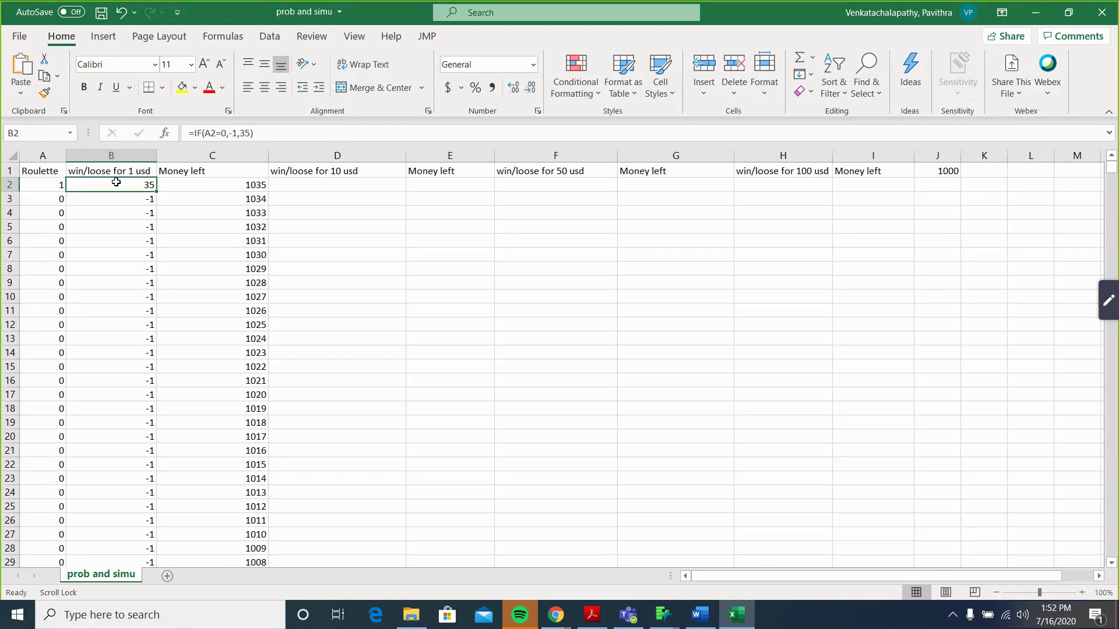
click(255, 183)
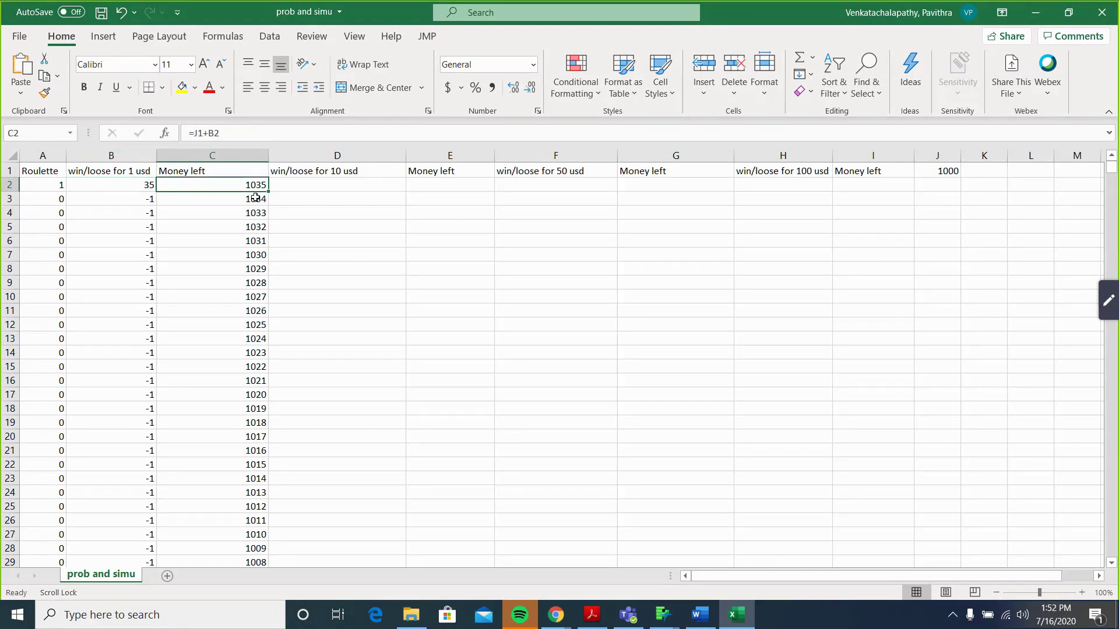
double_click(255, 198)
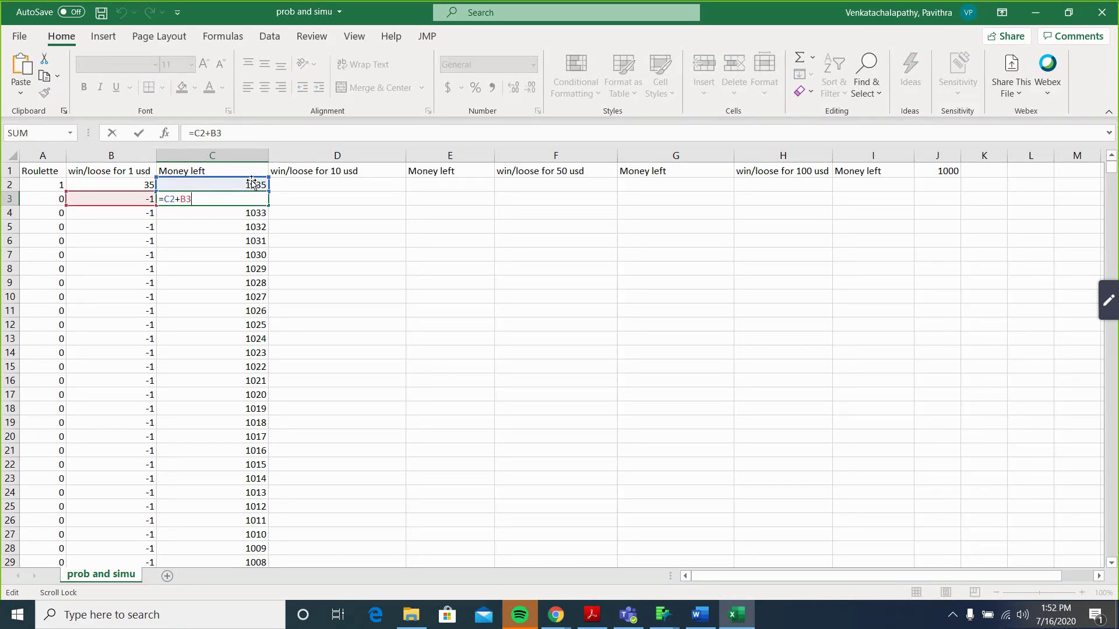
click(242, 239)
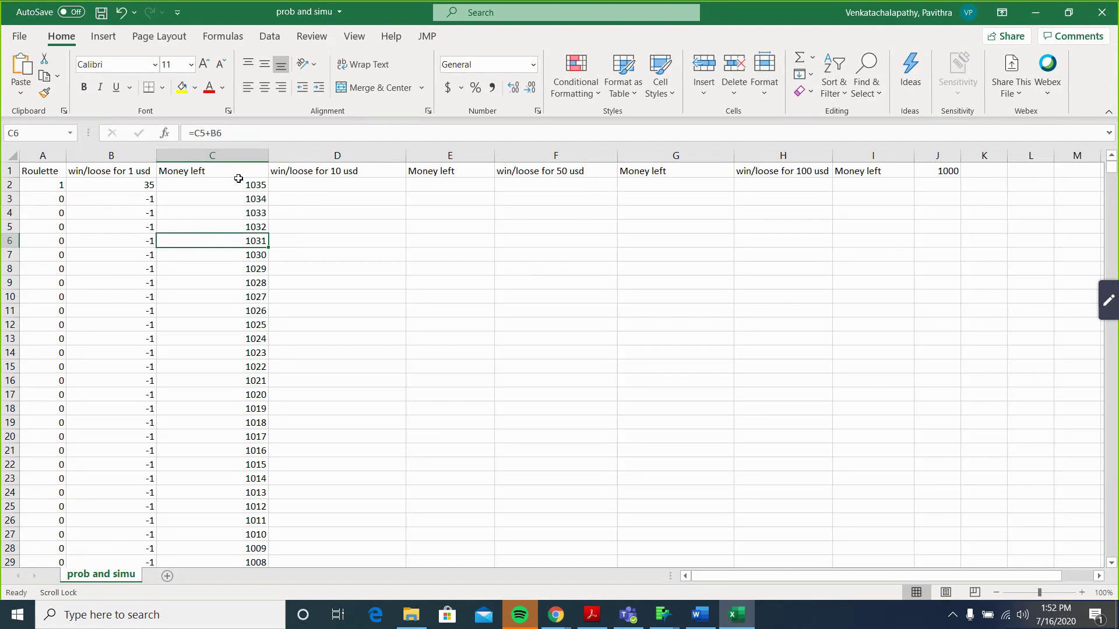
mouse_move(238, 182)
mouse_down()
mouse_move(238, 200)
mouse_move(237, 183)
mouse_up()
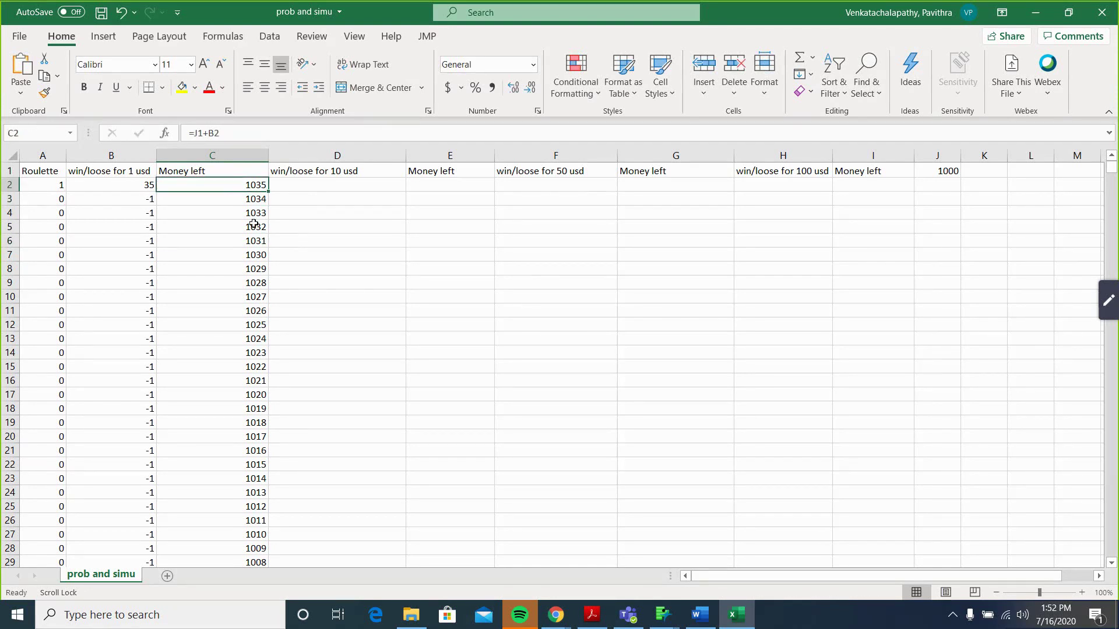
click(260, 201)
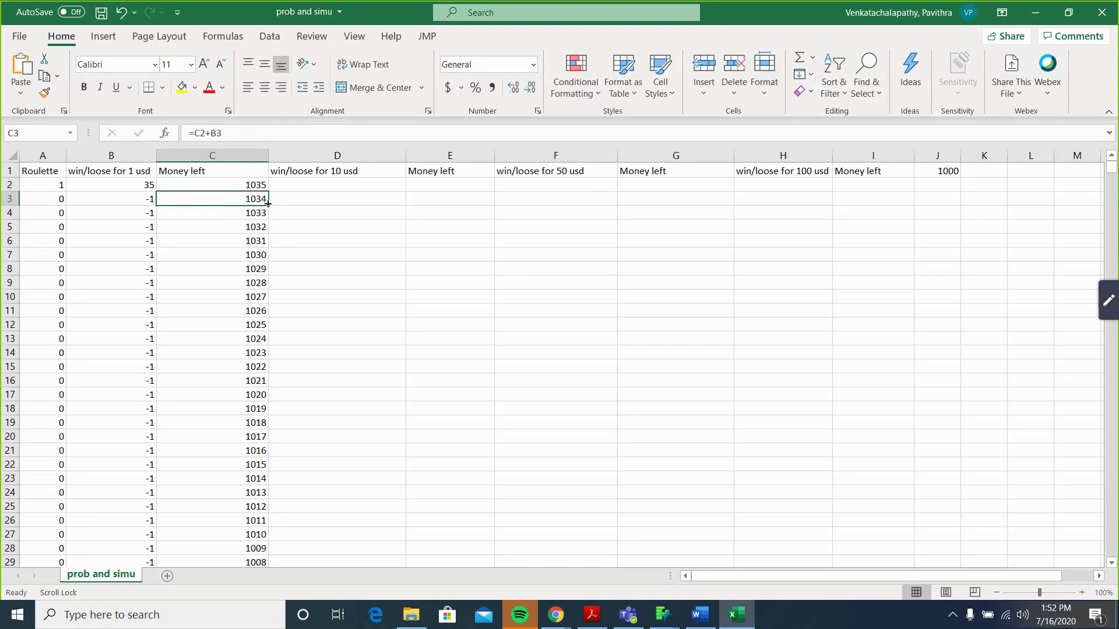
mouse_move(269, 207)
mouse_down()
mouse_move(276, 297)
mouse_move(271, 203)
mouse_up()
scroll(298, 330, down, 6)
scroll(297, 330, up, 6)
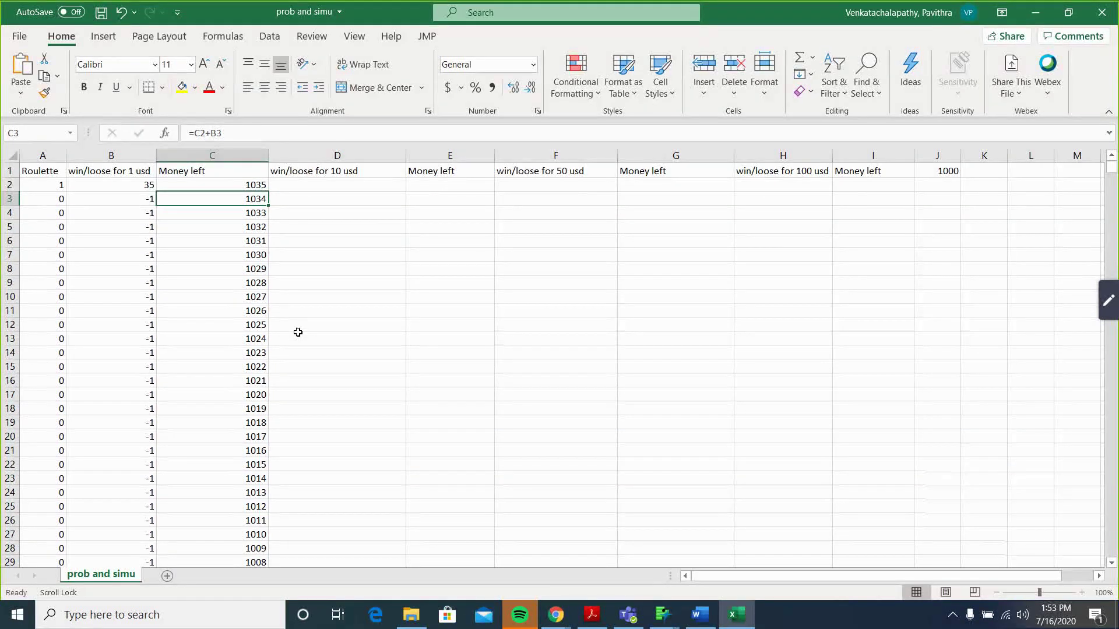
click(297, 333)
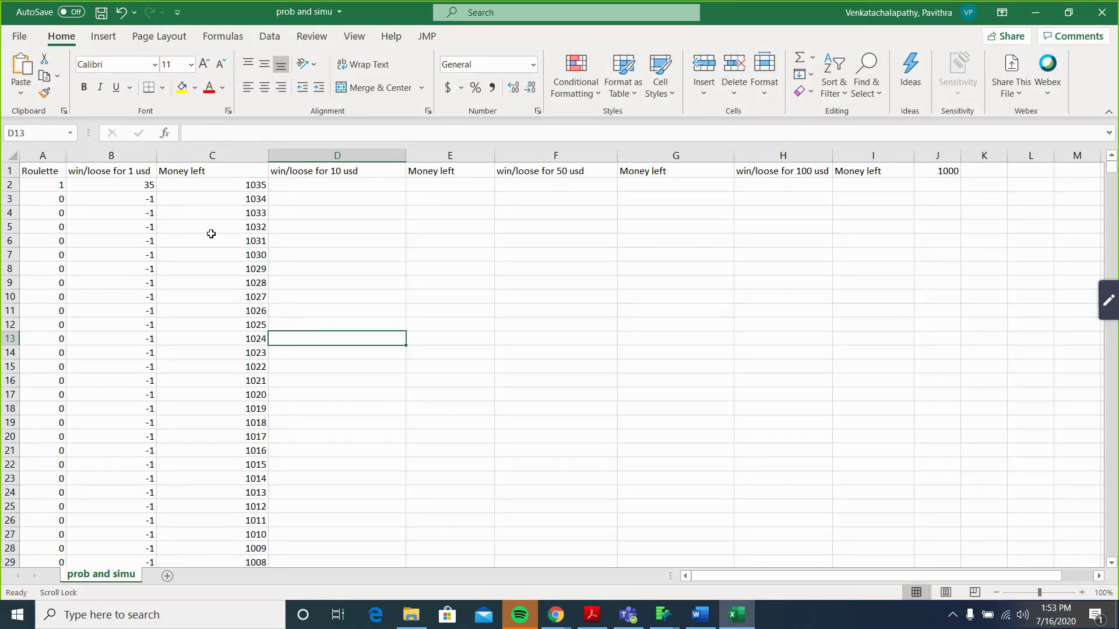
Put the formula =IF(A2=0,-1,35) in D2, the first win/loose cell for the 10 usd bet
click(343, 186)
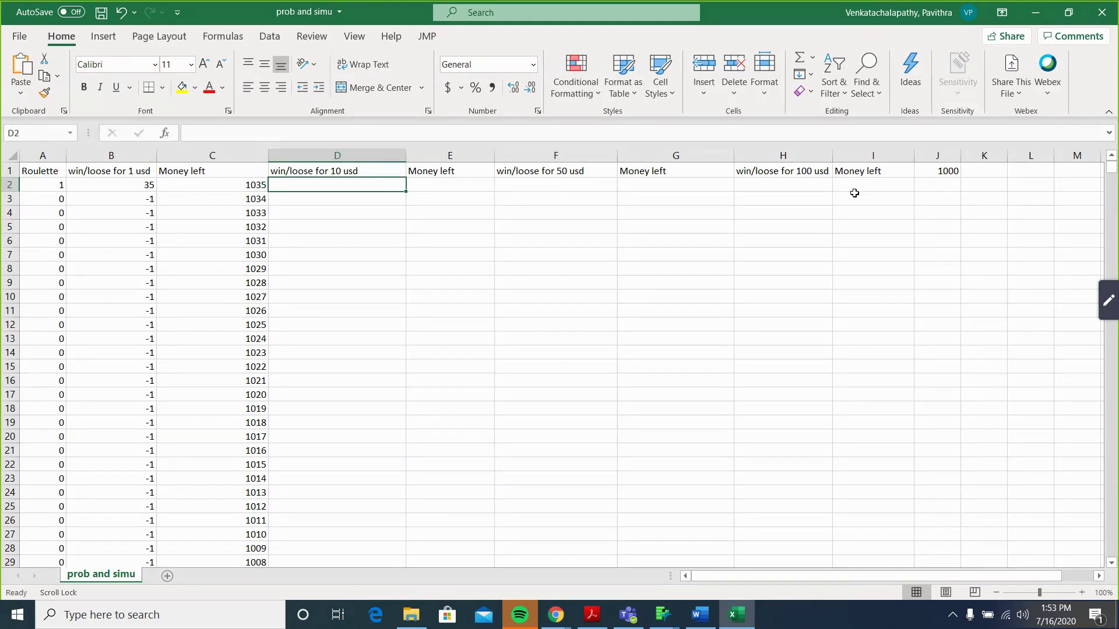
double_click(345, 184)
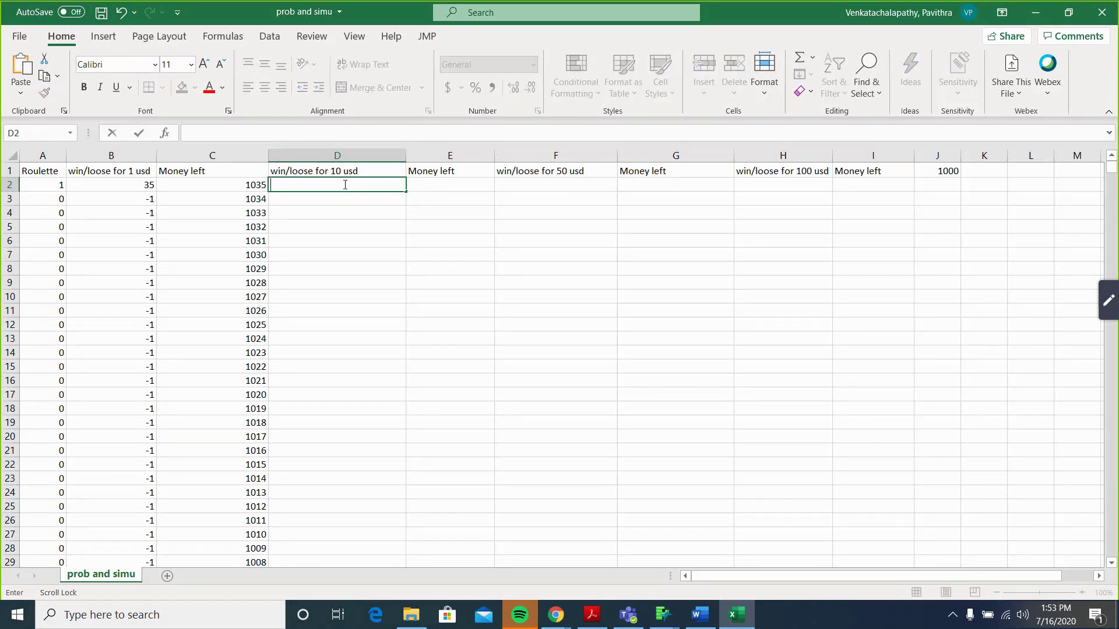
text(=IF(A2=0,-1,35))
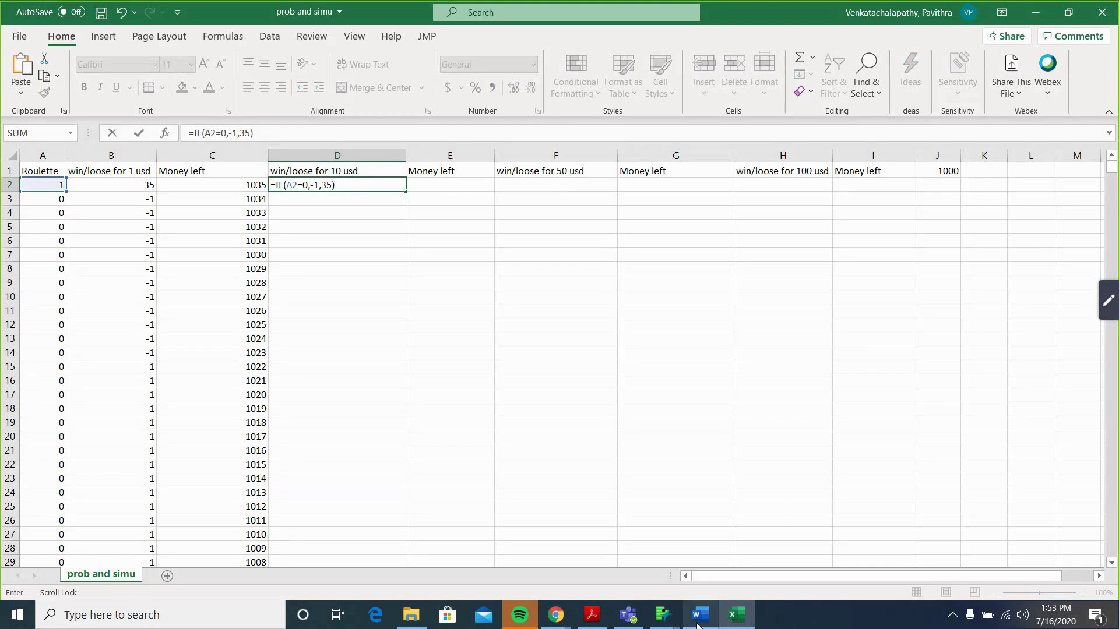
Switch to the Word document, delete the two example sums, and bring up the large =if(A2=0,-1,35) formula
mouse_move(700, 614)
click(698, 562)
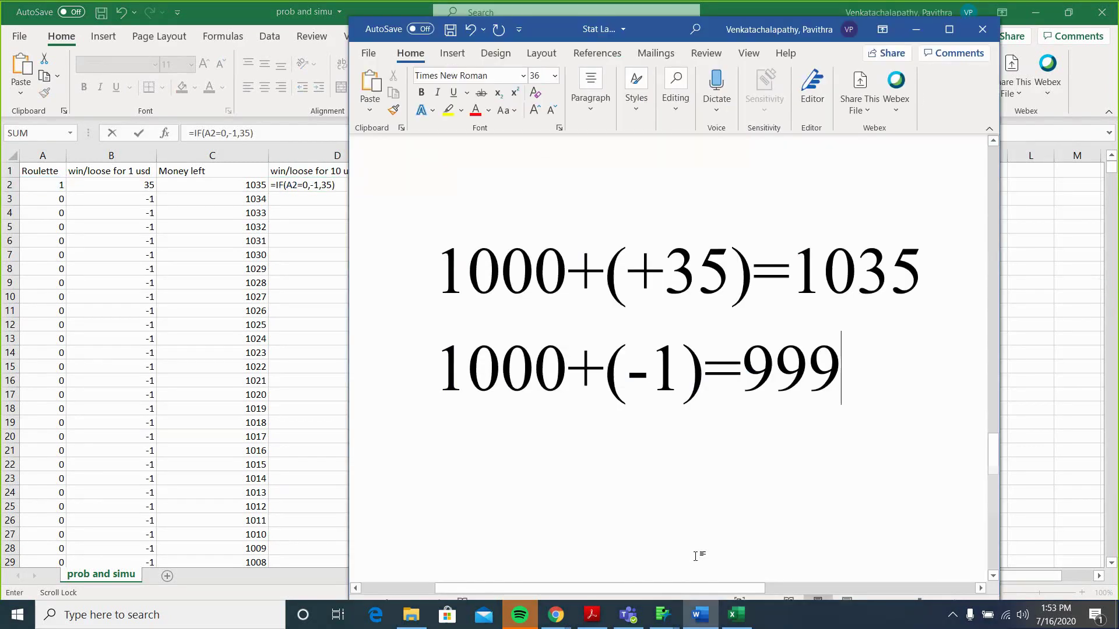
key(ctrl+a)
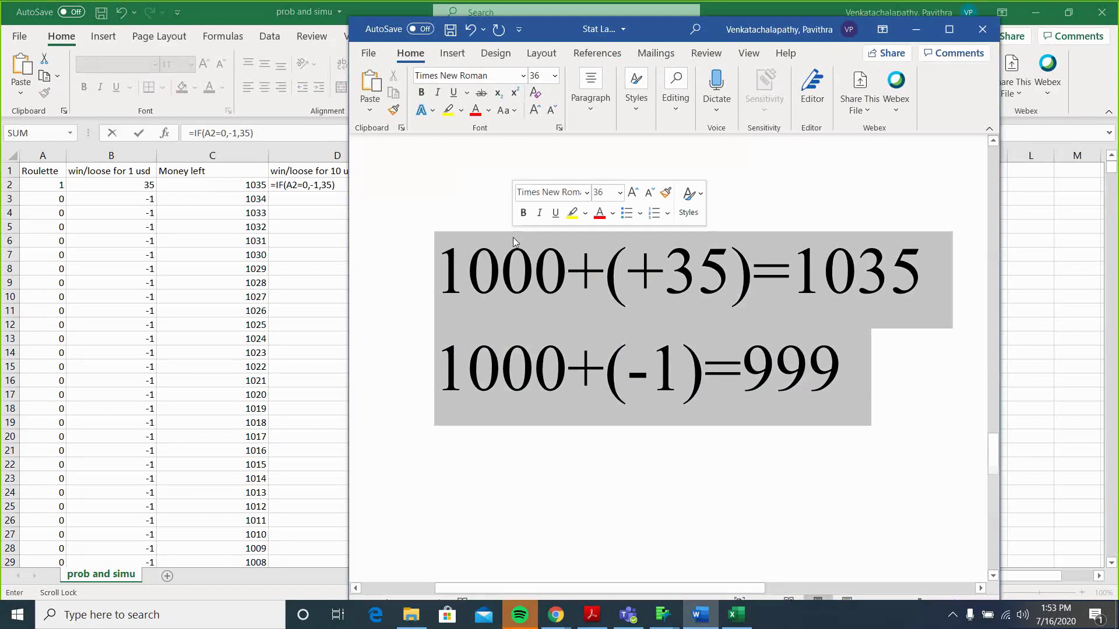
key(Delete)
key(ctrl+z)
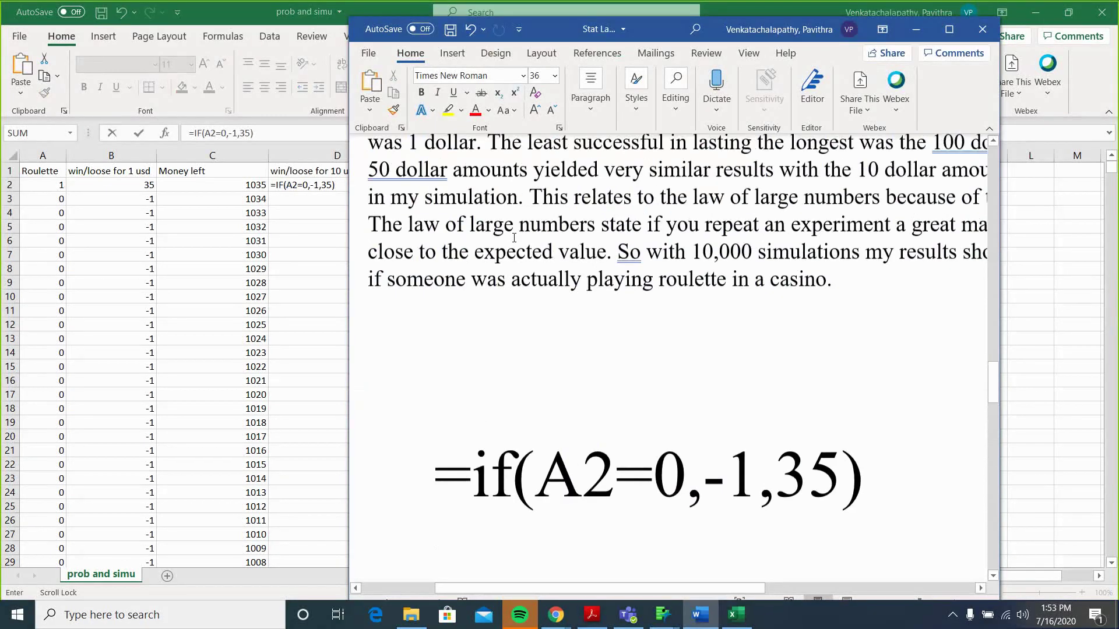
scroll(514, 237, down, 5)
scroll(514, 238, up, 3)
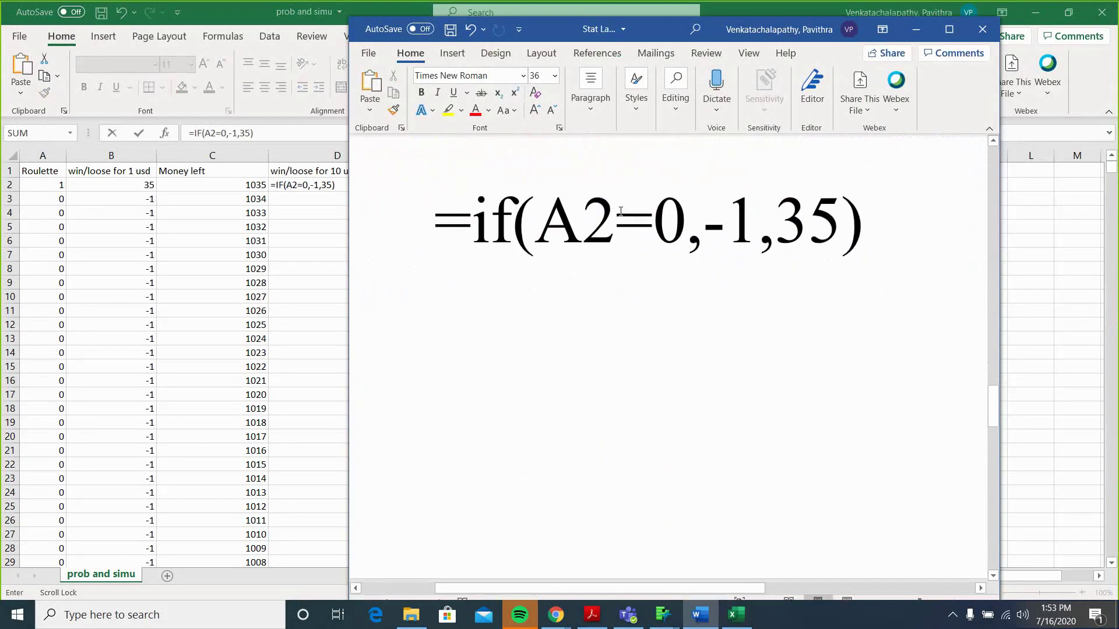
Color the condition part =if(A2=0 of the large formula red
click(684, 222)
double_click(684, 222)
click(684, 222)
drag(653, 225, 445, 234)
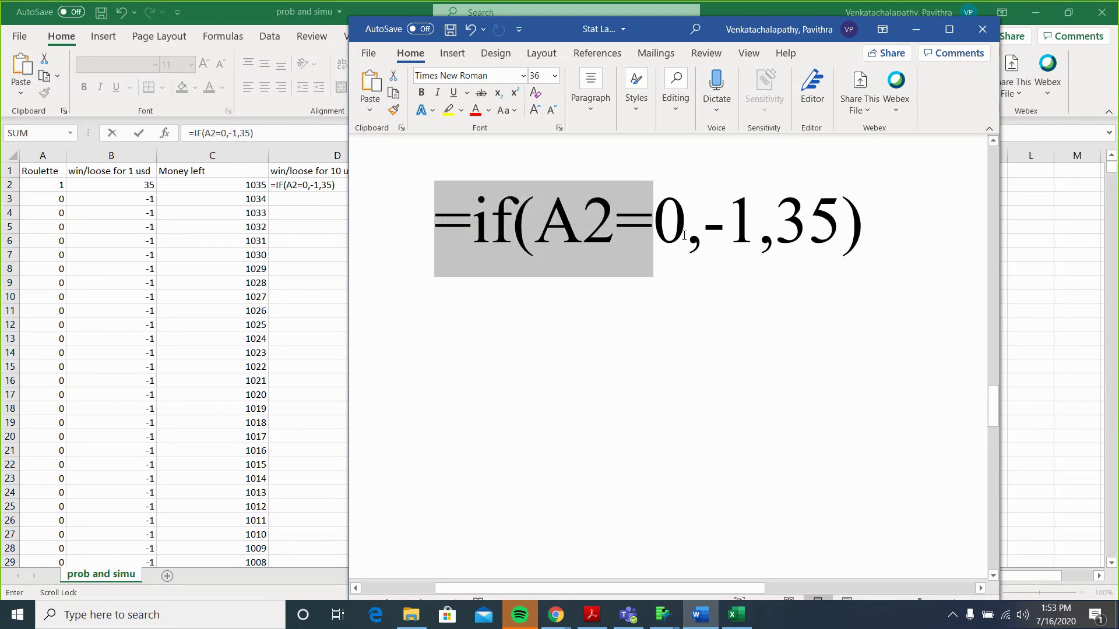
drag(684, 235, 442, 235)
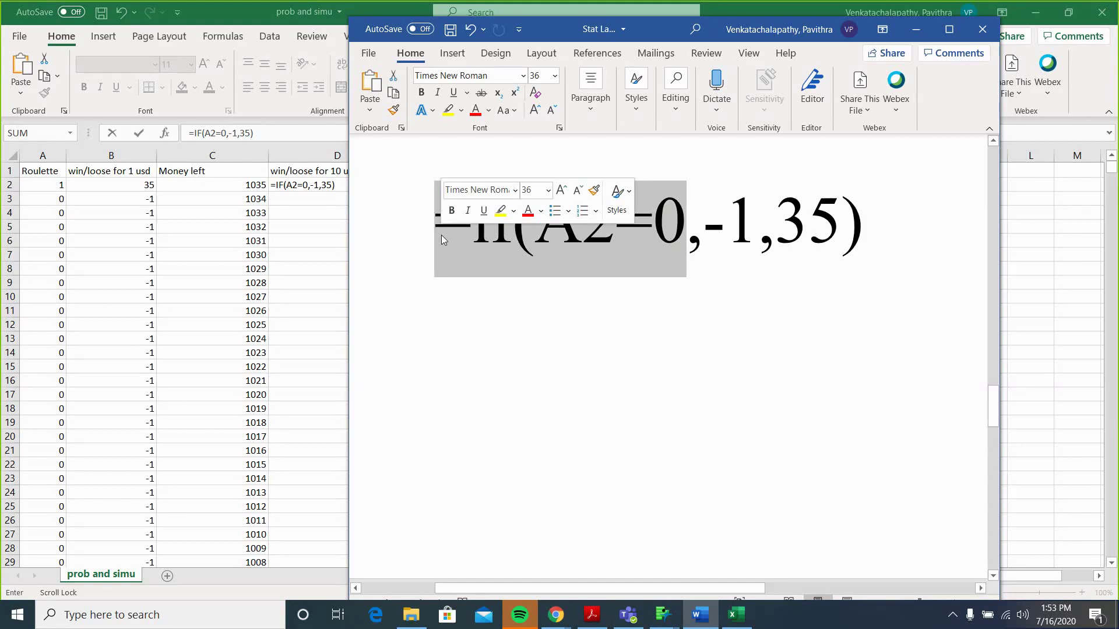
click(547, 369)
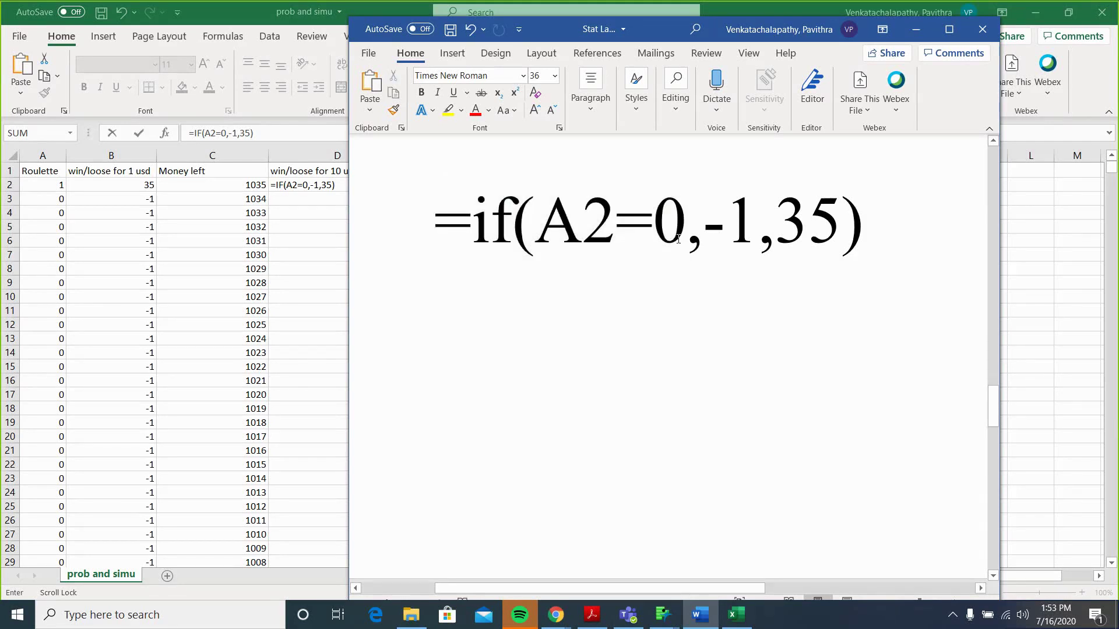
drag(686, 236, 435, 236)
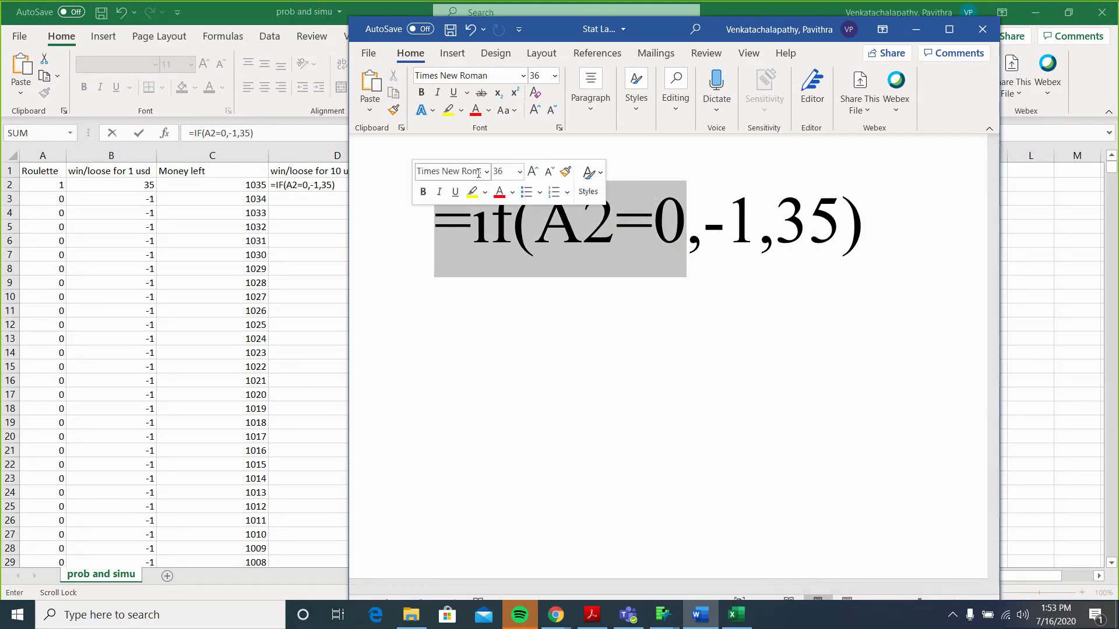
click(498, 192)
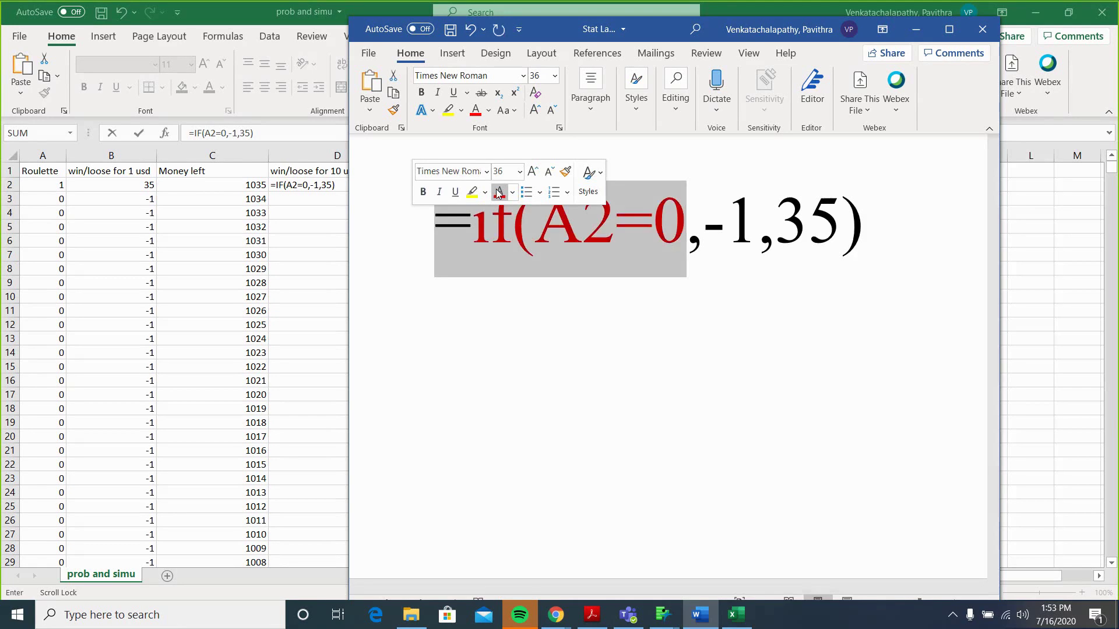
click(669, 309)
Multiply both results in the formula by 10 so that it reads =if(A2=0,-1*10,35*10)
drag(688, 233, 843, 237)
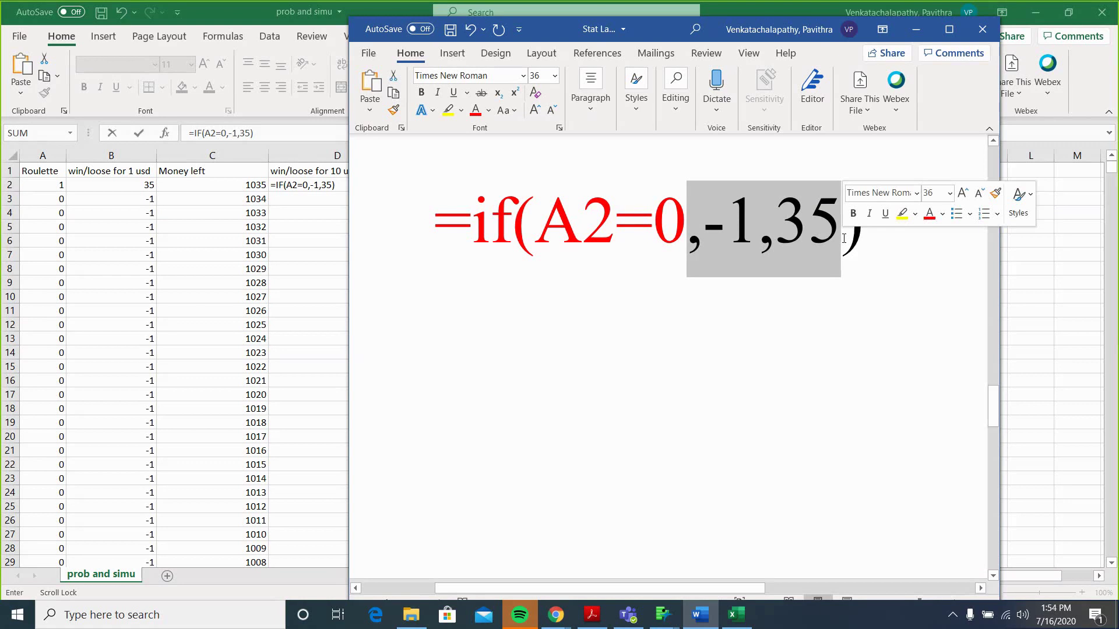
click(844, 238)
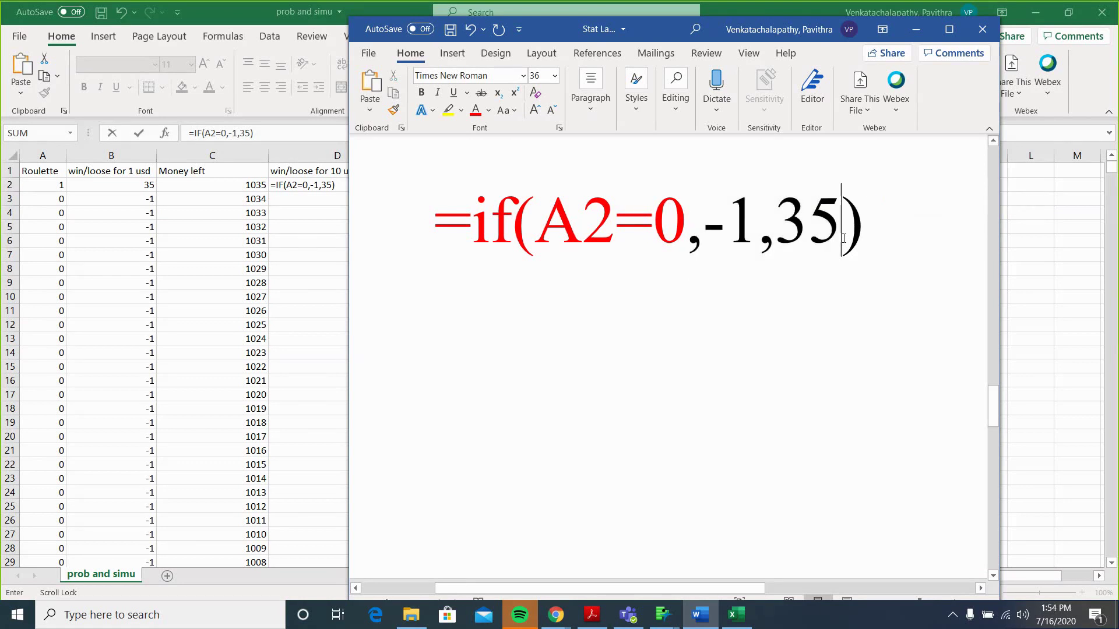
click(761, 239)
text(*10)
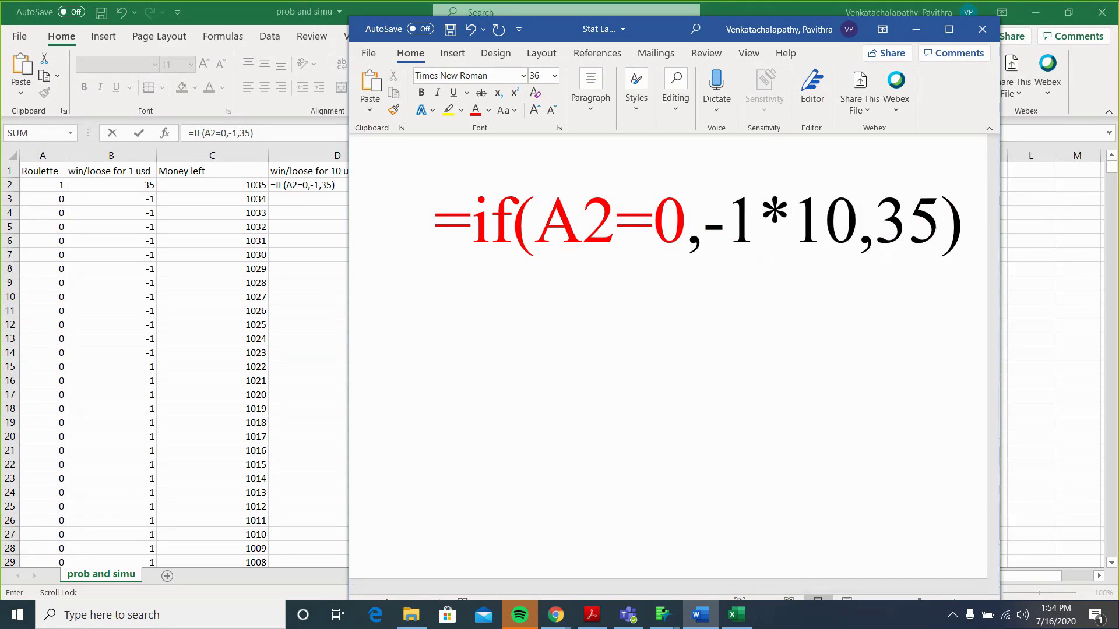
key(Right)
key(Right)
key(Right)
text(*10)
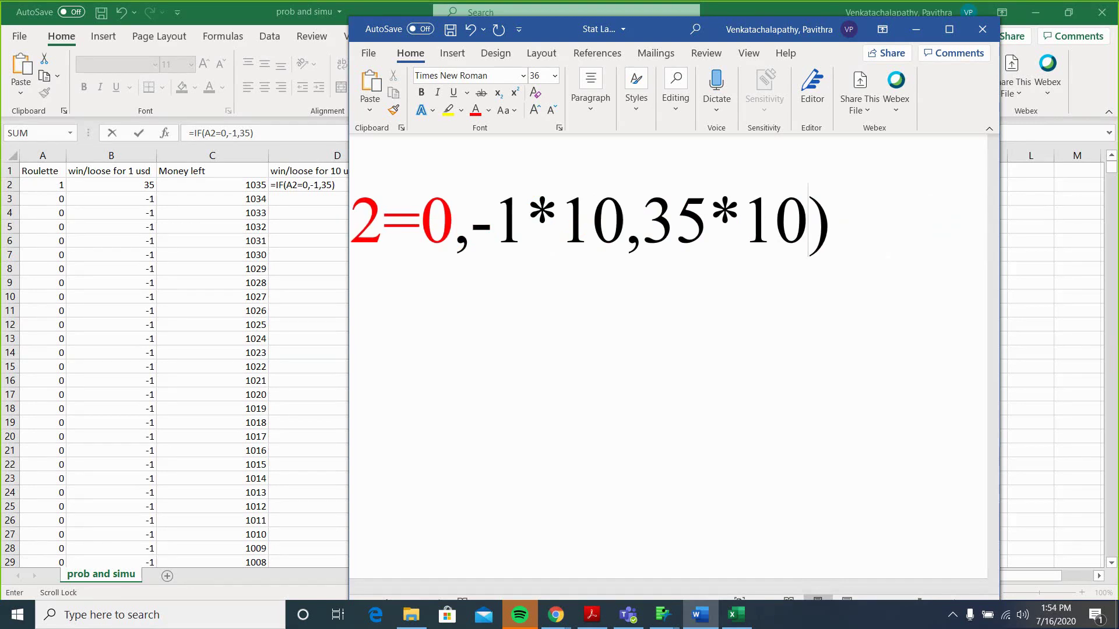
Replace the two products with plain values so that the formula reads =if(A2=0,-10,350)
key(BackSpace)
key(BackSpace)
key(BackSpace)
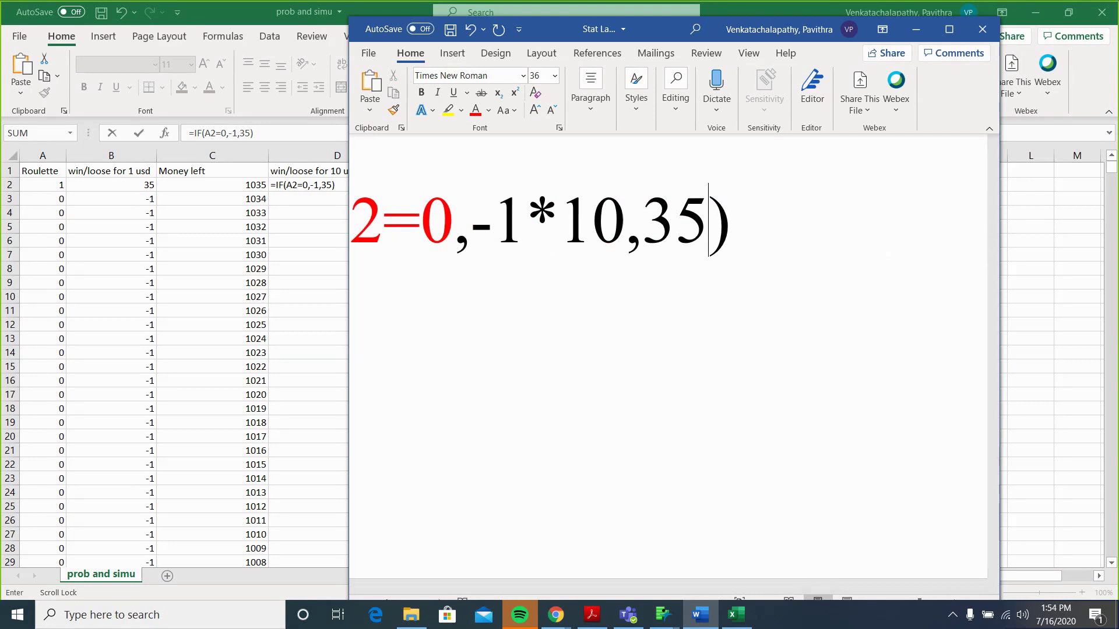
text(0)
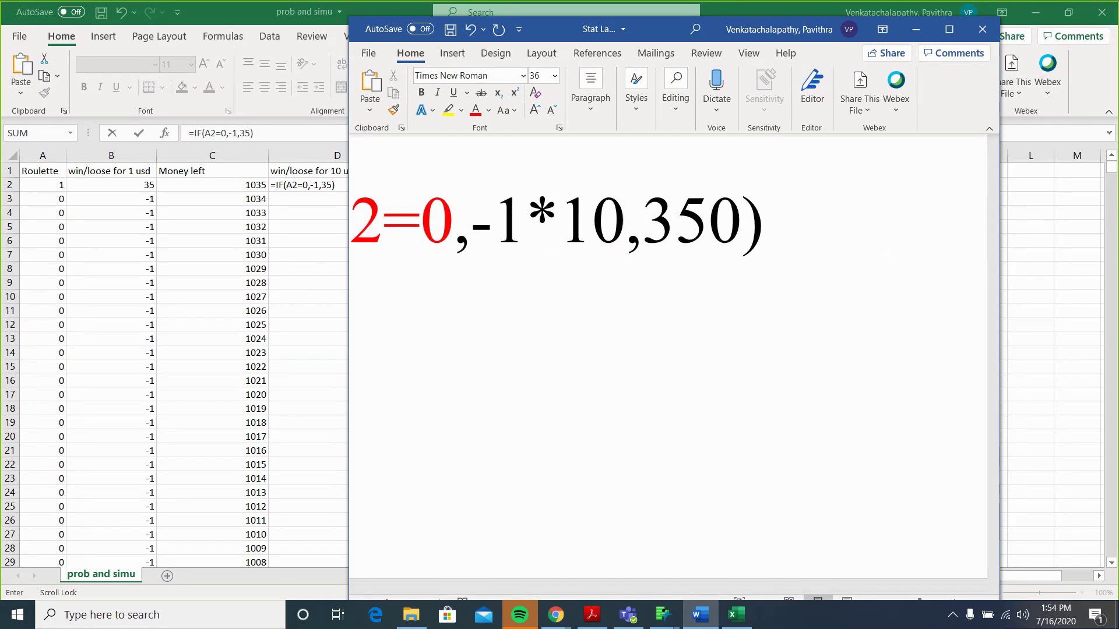
key(Left)
key(Left)
key(Left)
key(Left)
key(Left)
key(Left)
key(BackSpace)
key(BackSpace)
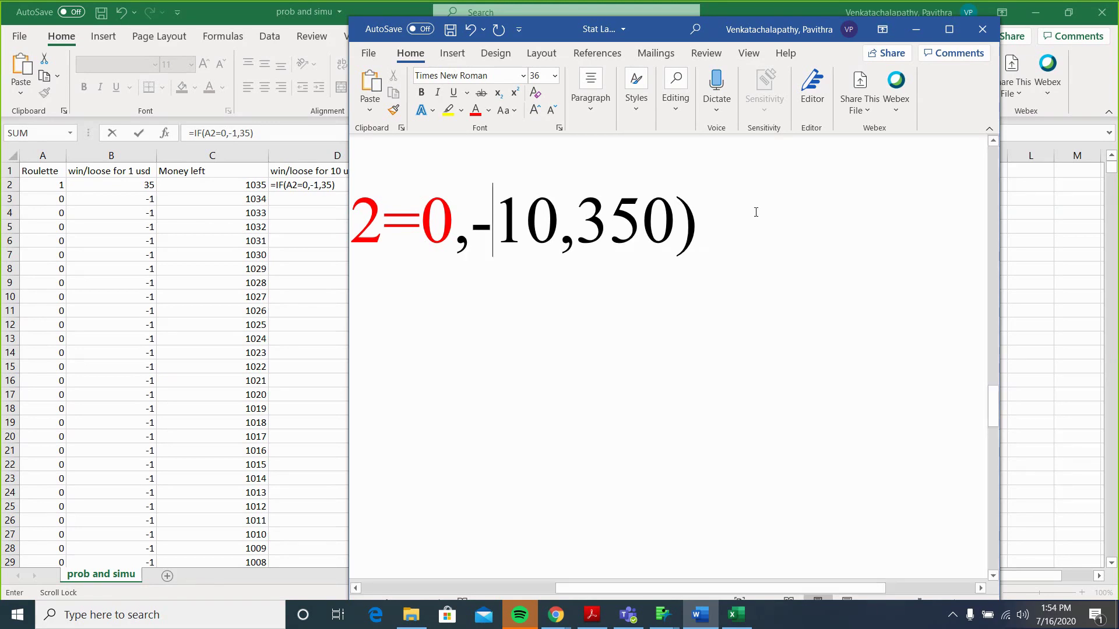
double_click(485, 225)
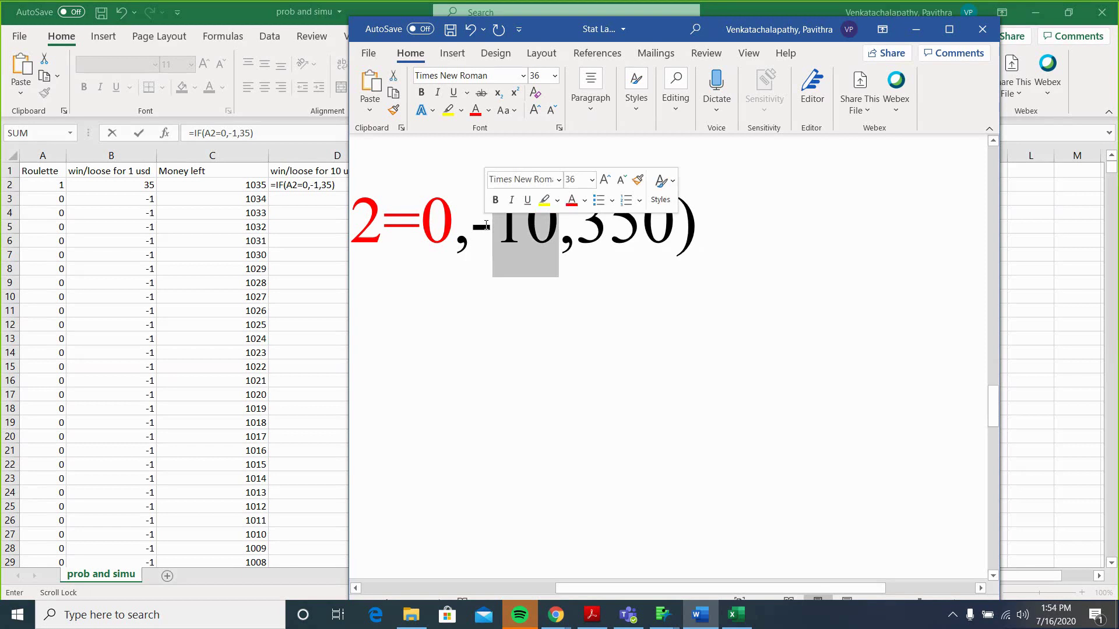
click(493, 226)
drag(493, 226, 464, 235)
key(Left)
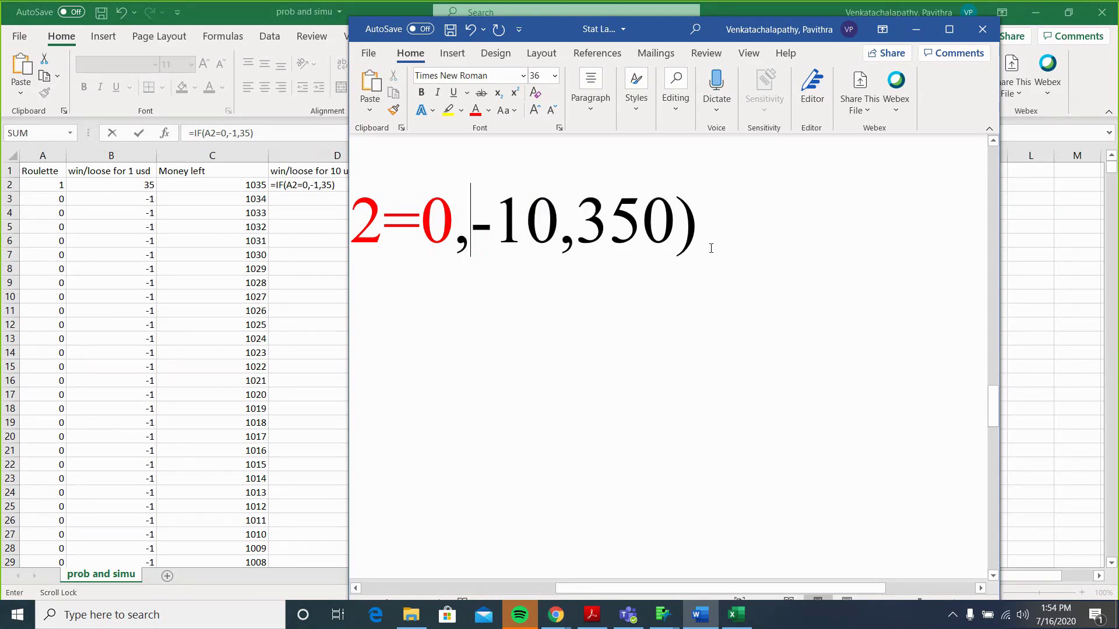
scroll(736, 253, left, 3)
scroll(734, 251, left, 2)
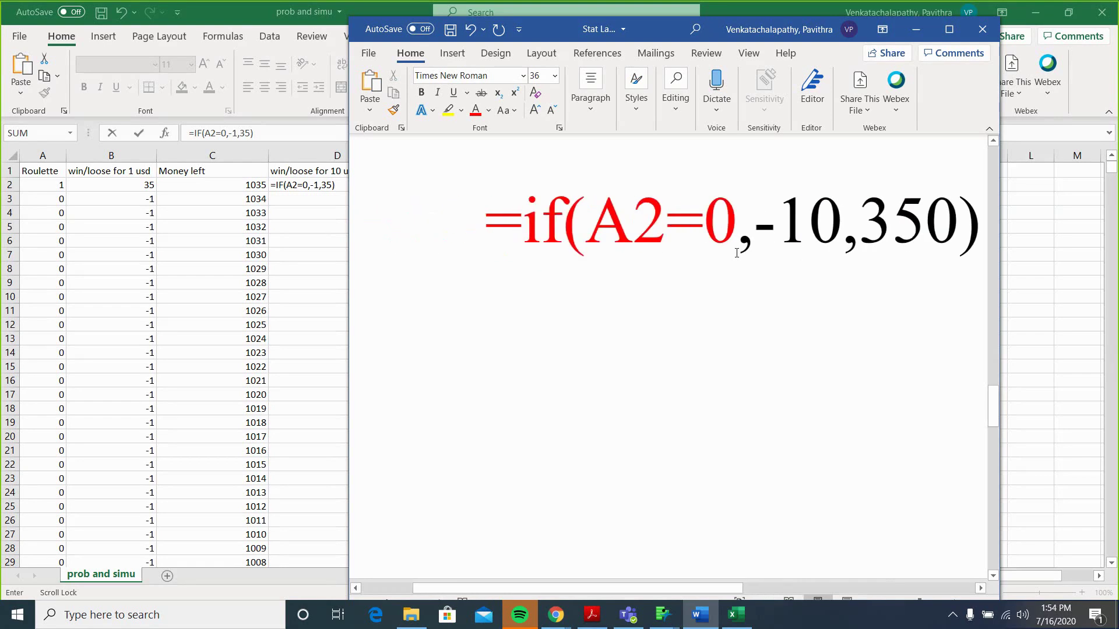
Duplicate the =if(A2=0,-10,350) formula on a new line directly below it
click(966, 225)
key(Return)
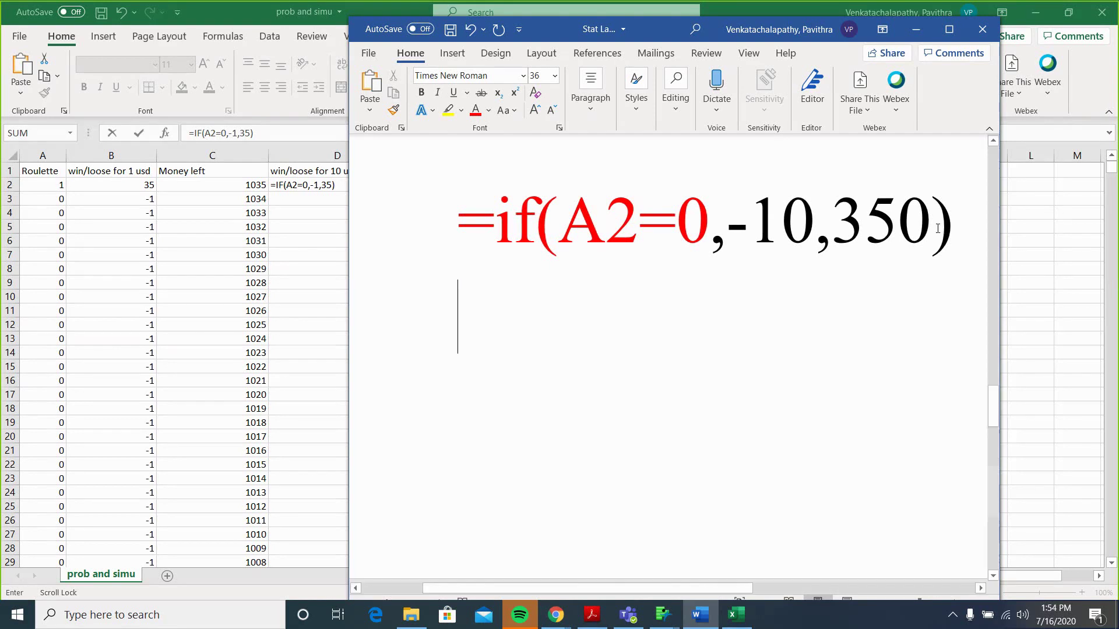
drag(938, 227, 462, 209)
key(ctrl+c)
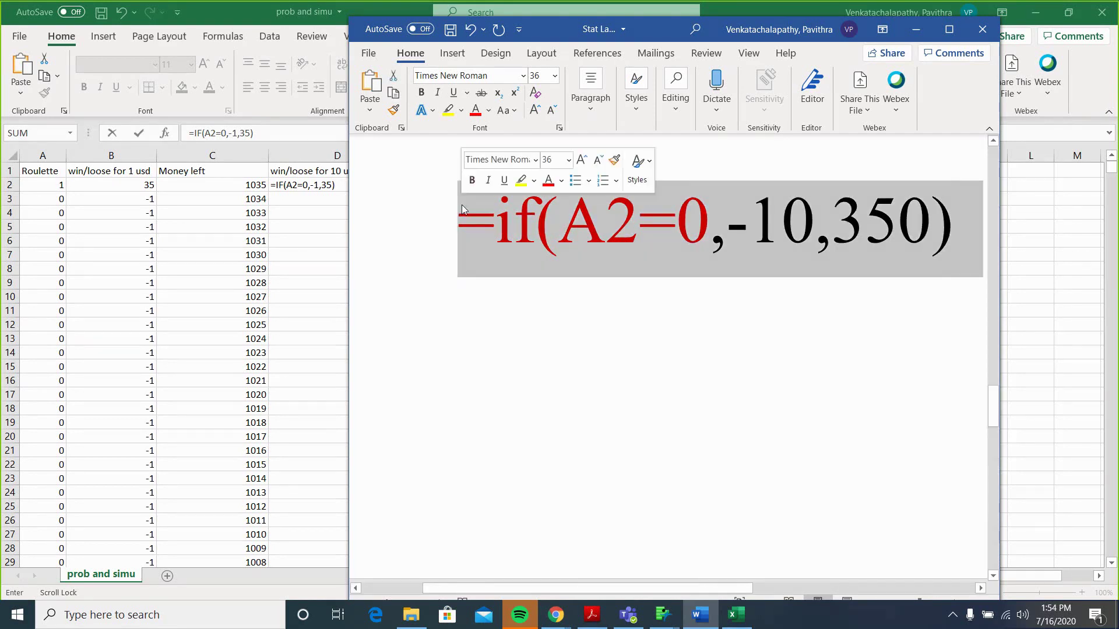
click(952, 220)
key(Down)
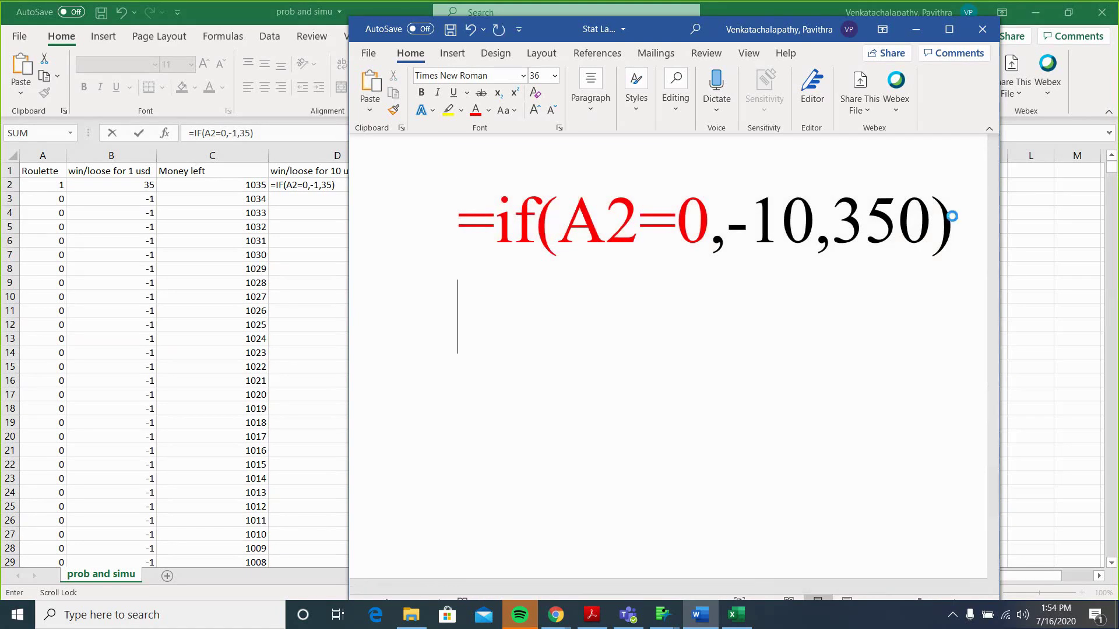
key(ctrl+v)
scroll(947, 221, down, 3)
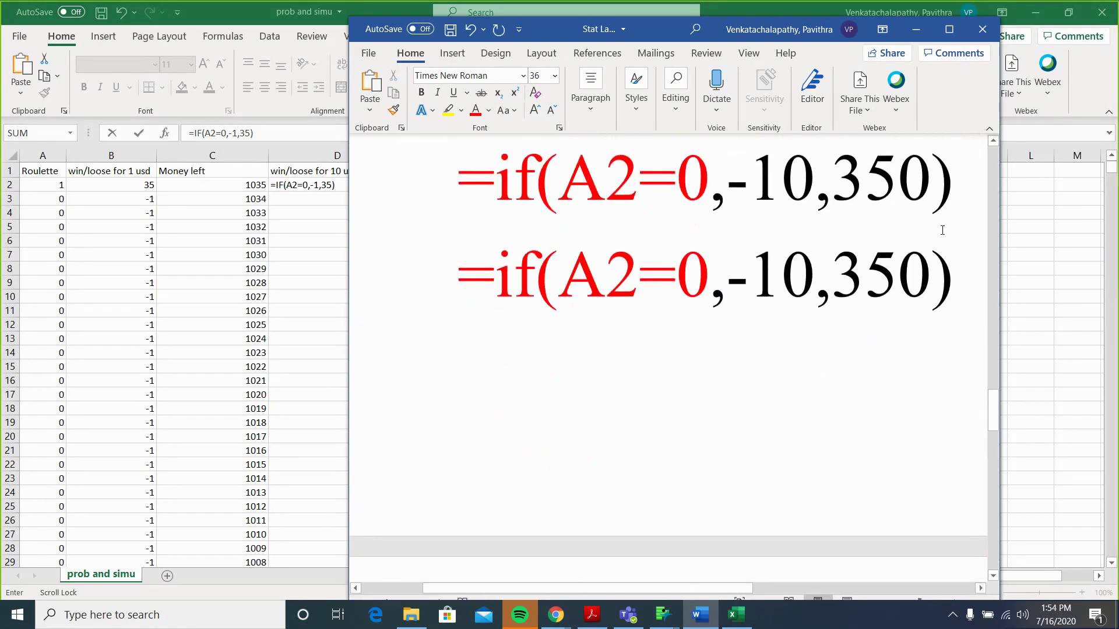
Change the results in the duplicated formula to -1 and 35
click(816, 274)
key(BackSpace)
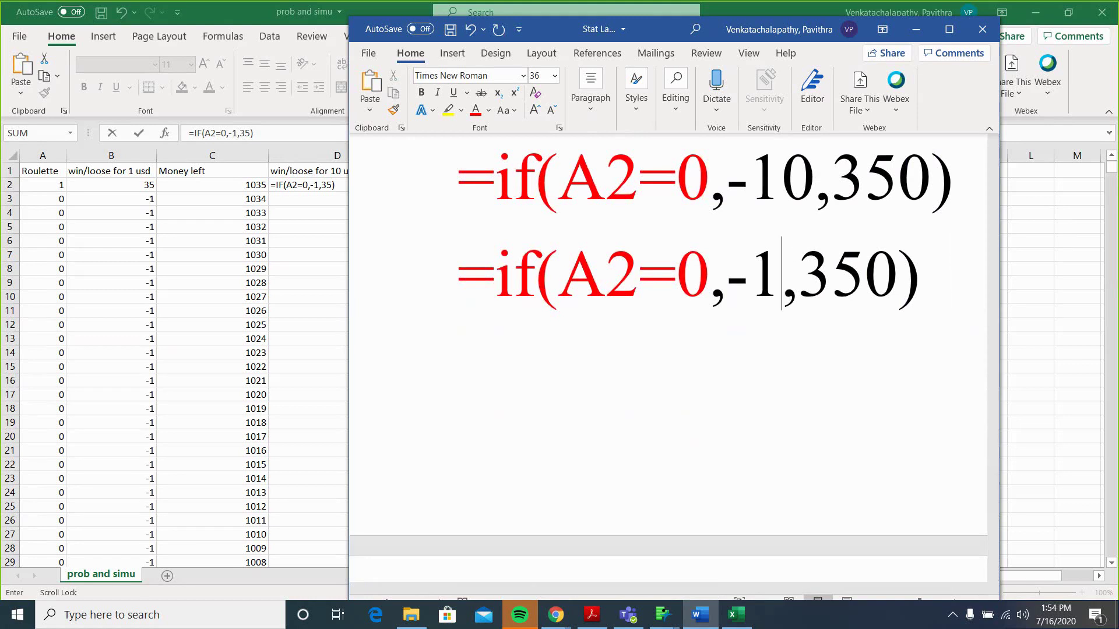
text(*)
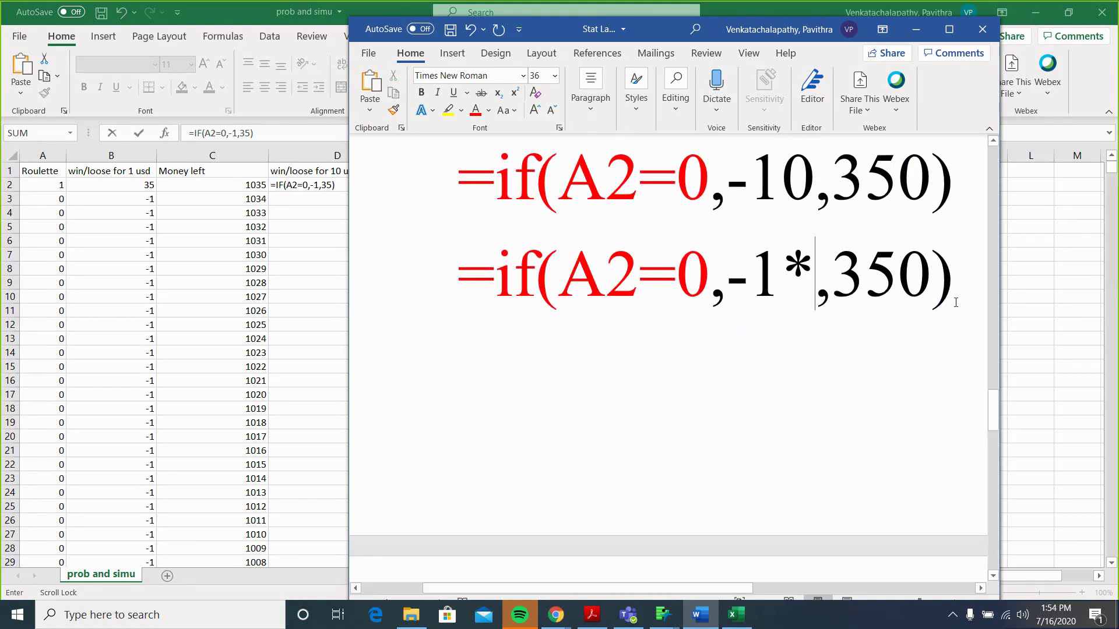
click(939, 283)
key(BackSpace)
key(BackSpace)
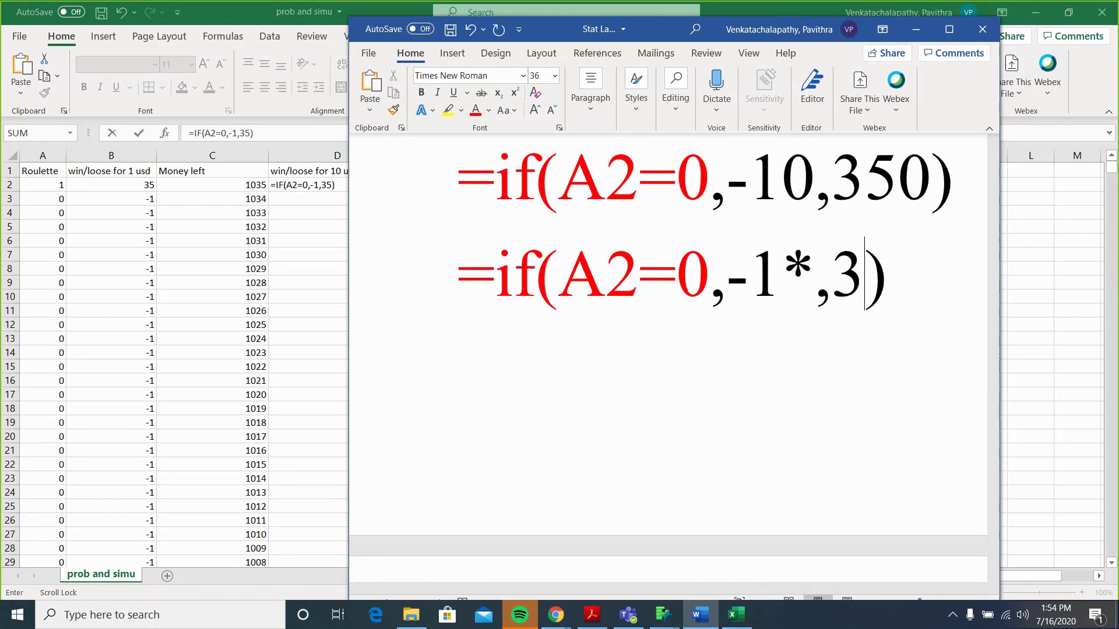
key(Left)
key(Left)
key(BackSpace)
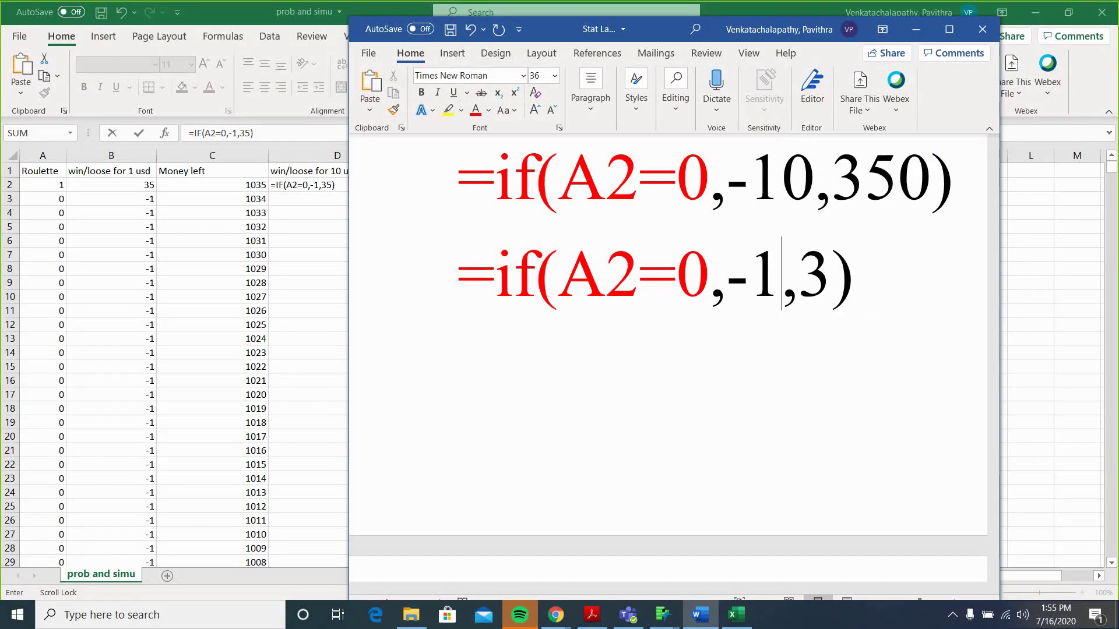
key(Right)
key(Right)
text(5)
Multiply both results in the second formula by 50 so that it reads =if(A2=0,-1*50,35*50)
key(Left)
key(Left)
key(Left)
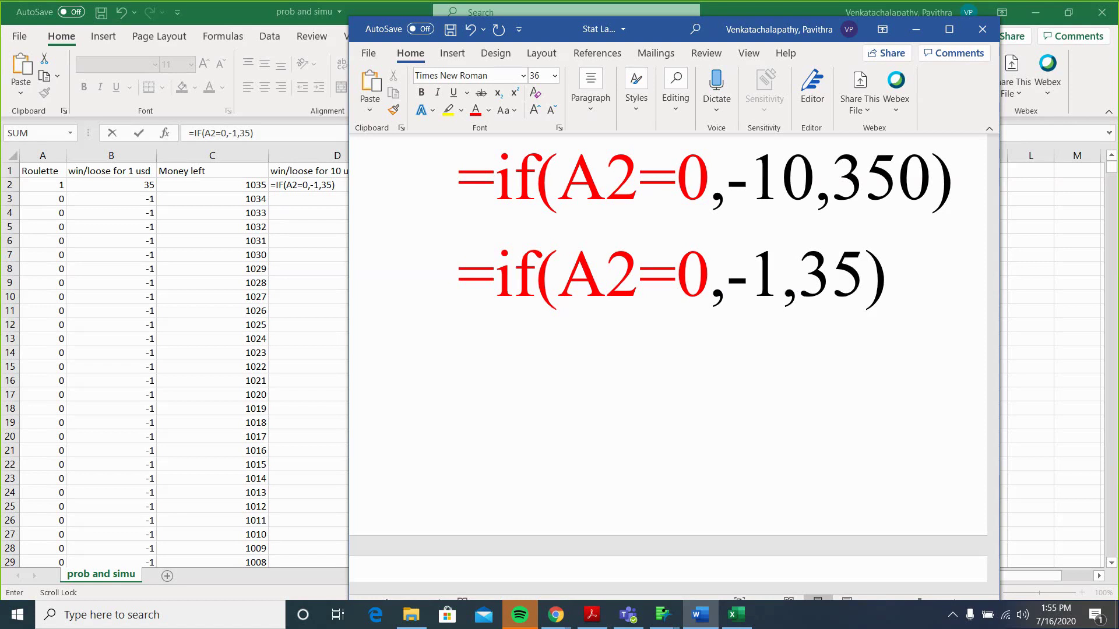
text(*50)
key(Right)
key(Right)
key(Right)
key(Right)
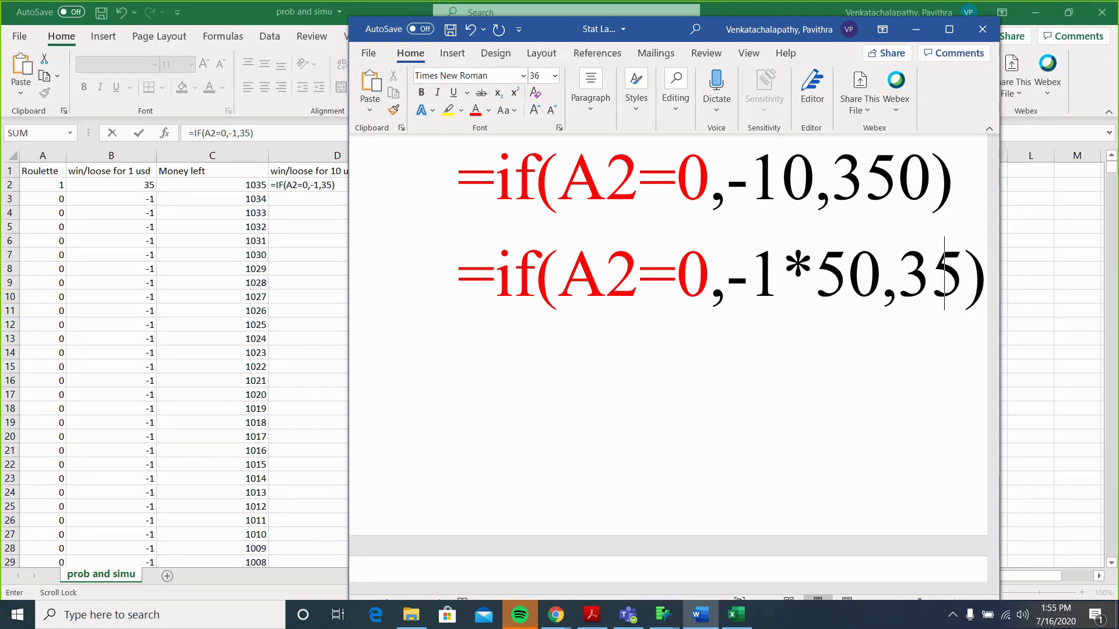
key(Left)
text(*50)
scroll(964, 269, down, 2)
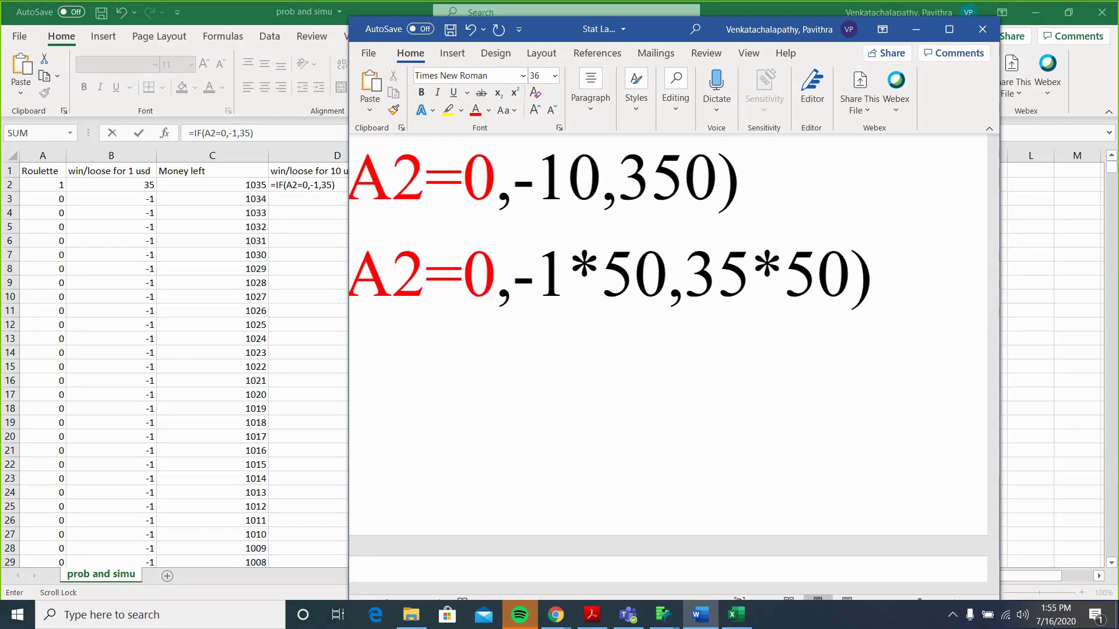
scroll(964, 269, down, 1)
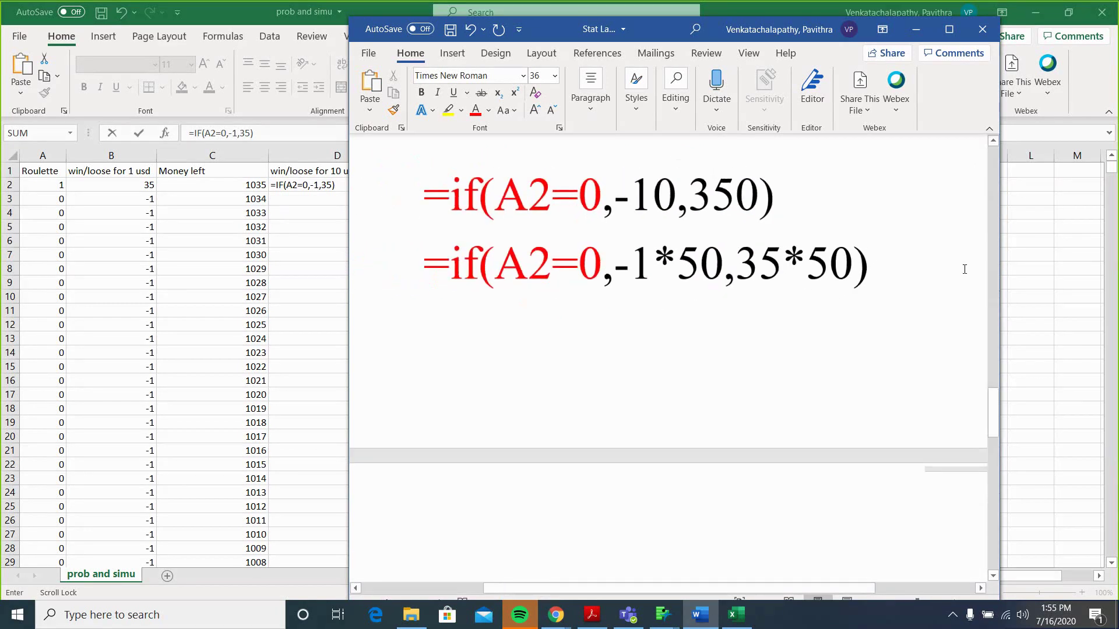
Return to the Excel workbook, accept the formula in D2, and check C2's Money left formula for use in E2
click(916, 29)
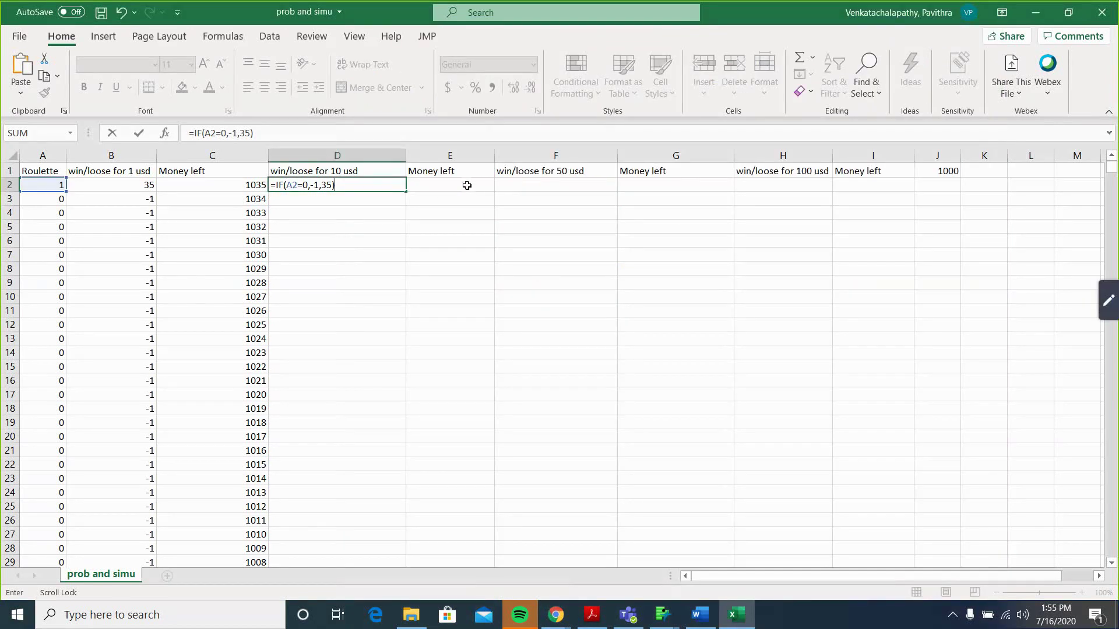
click(465, 184)
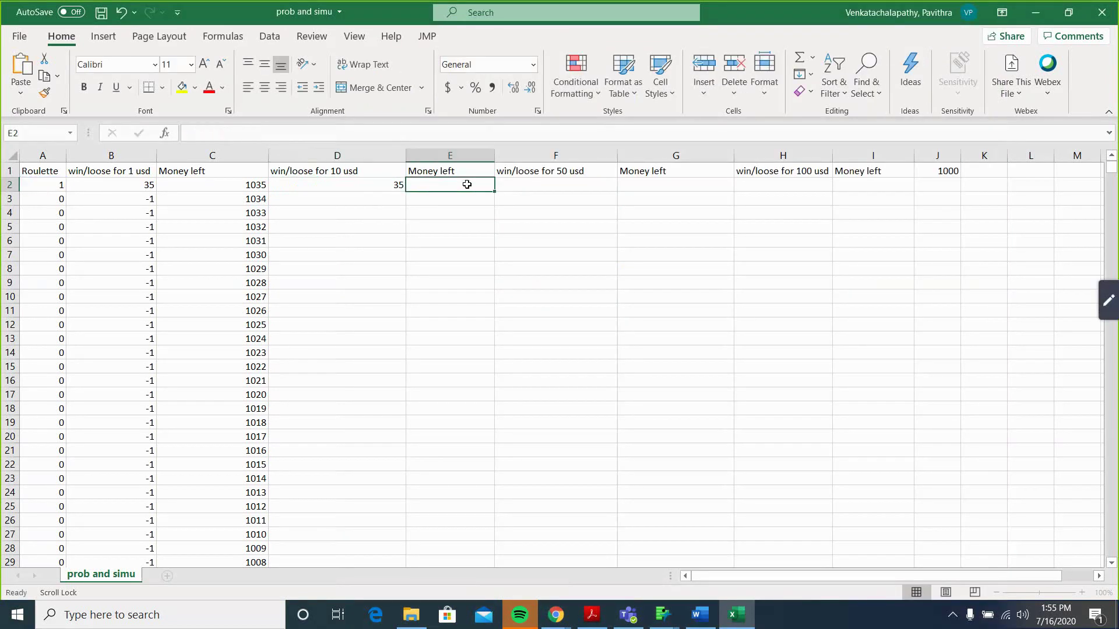
click(252, 184)
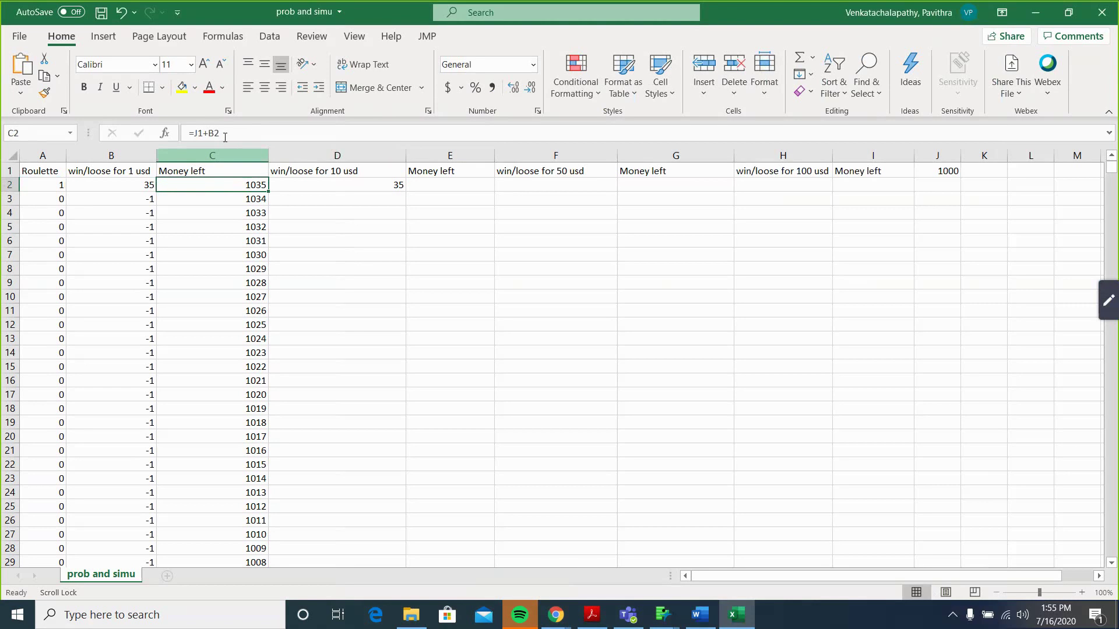
click(461, 186)
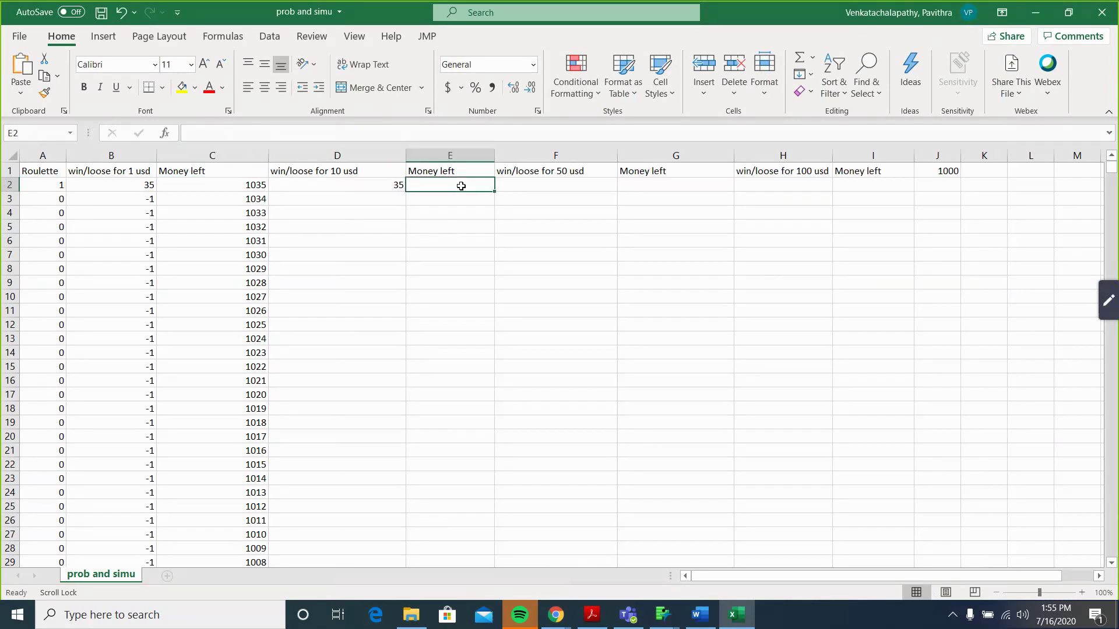
Enter the formula =J1+D2 in E2 as the first Money left value for the 10 usd bets
text(=)
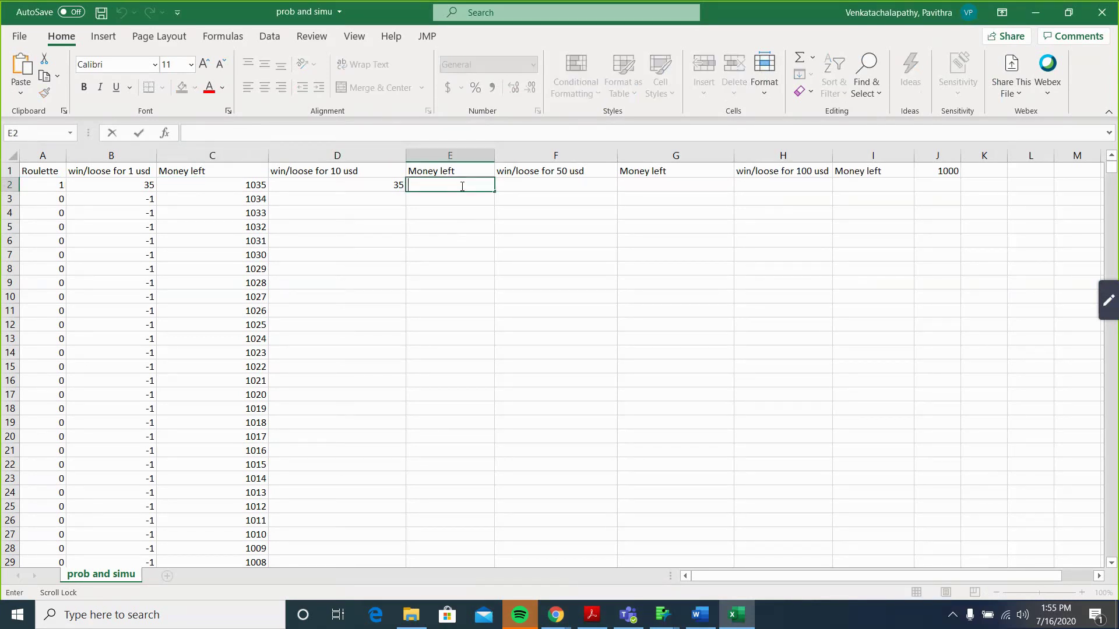
click(946, 172)
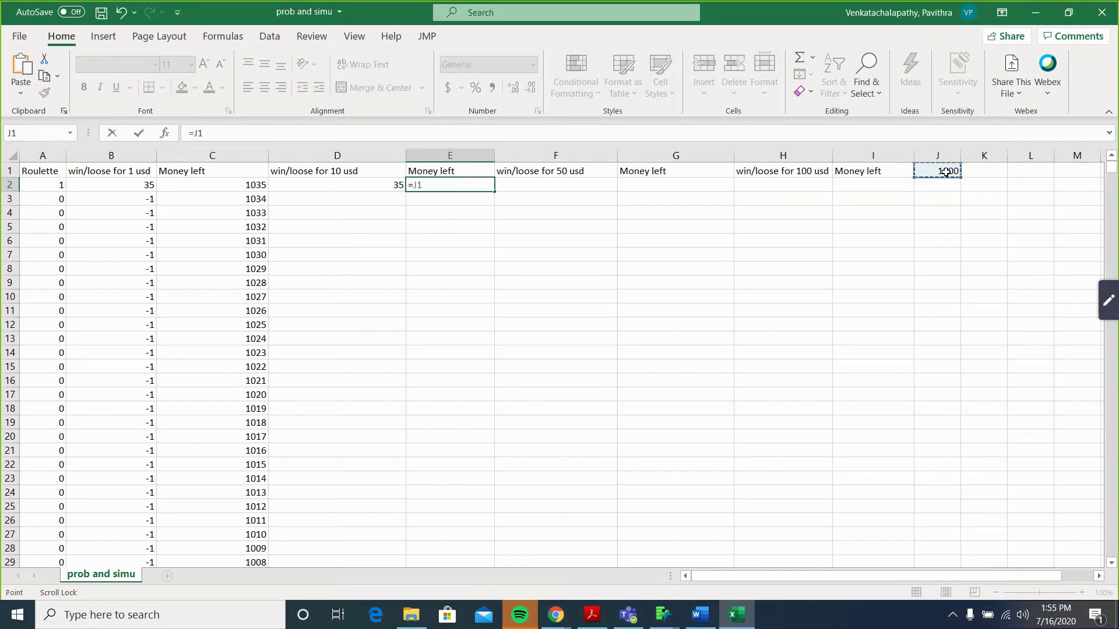
text(+)
click(391, 184)
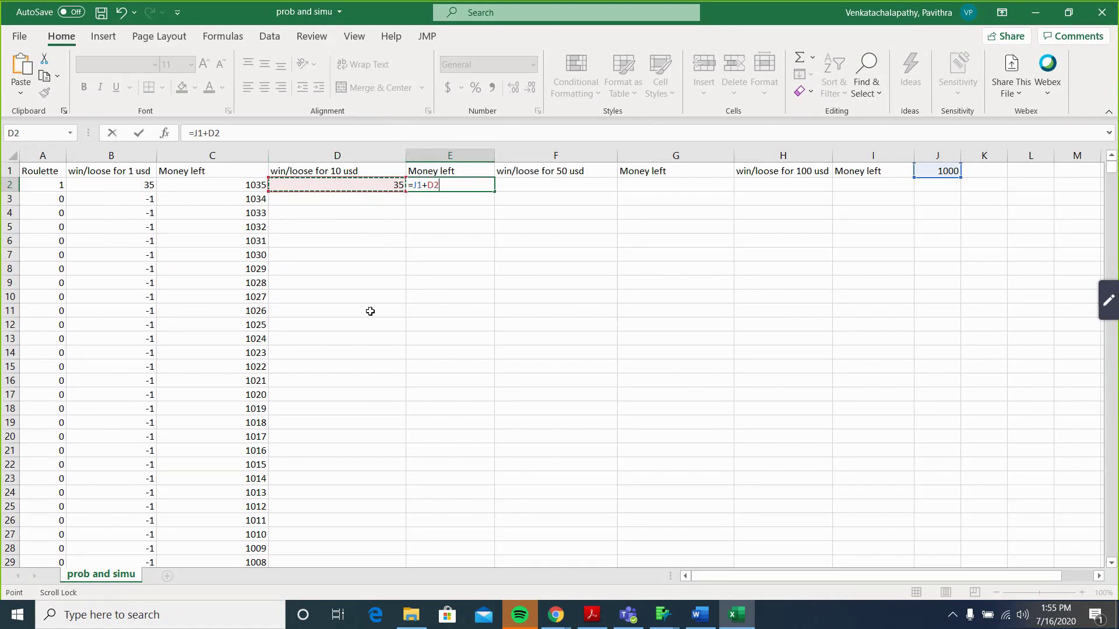
key(Return)
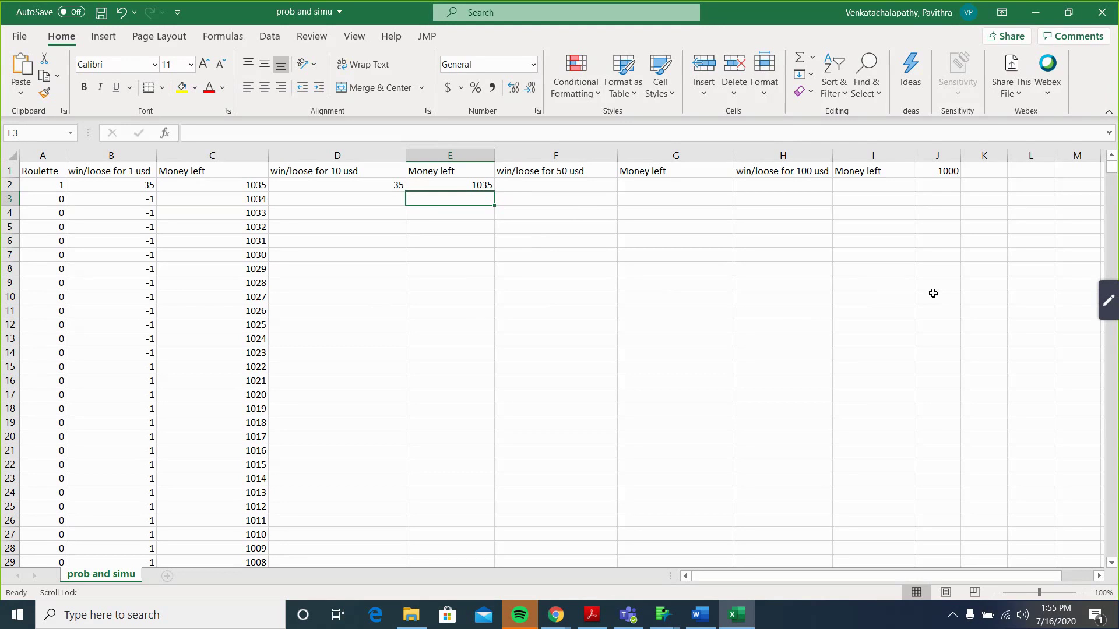
Switch to the Stat Lab 4 document in Word, maximize it and look through the Lab Assignment 4 report from its beginning
click(700, 614)
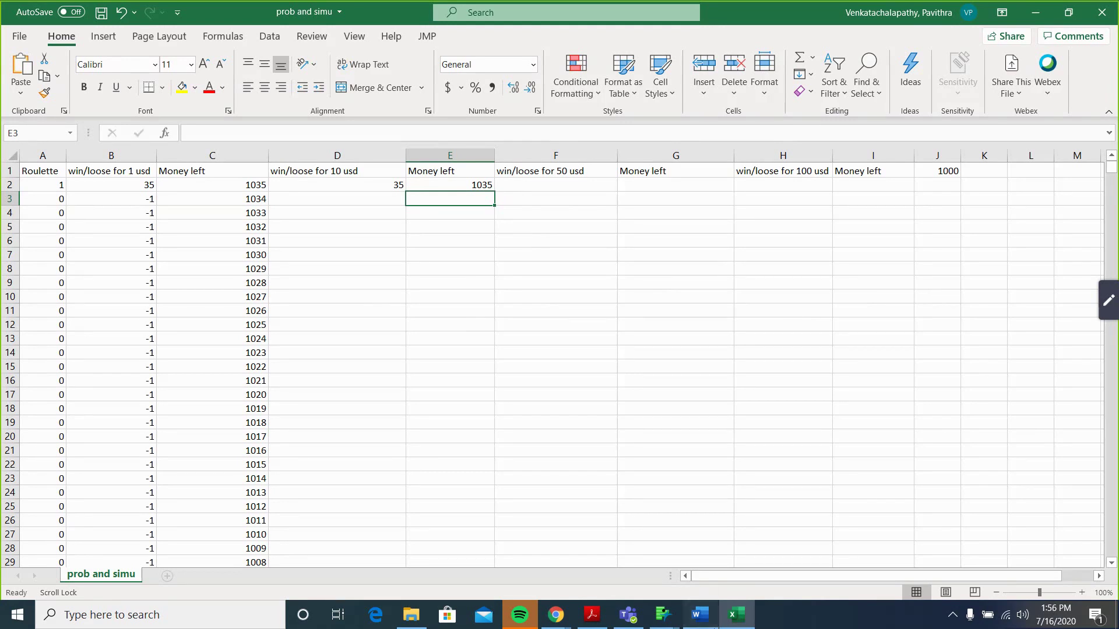
scroll(733, 462, up, 5)
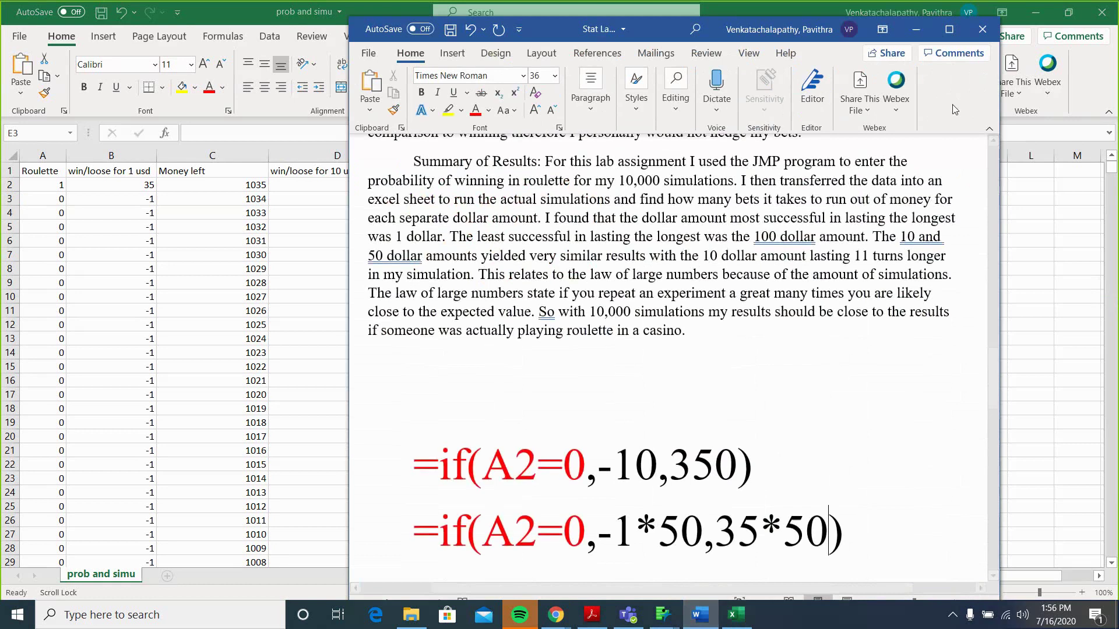
click(949, 30)
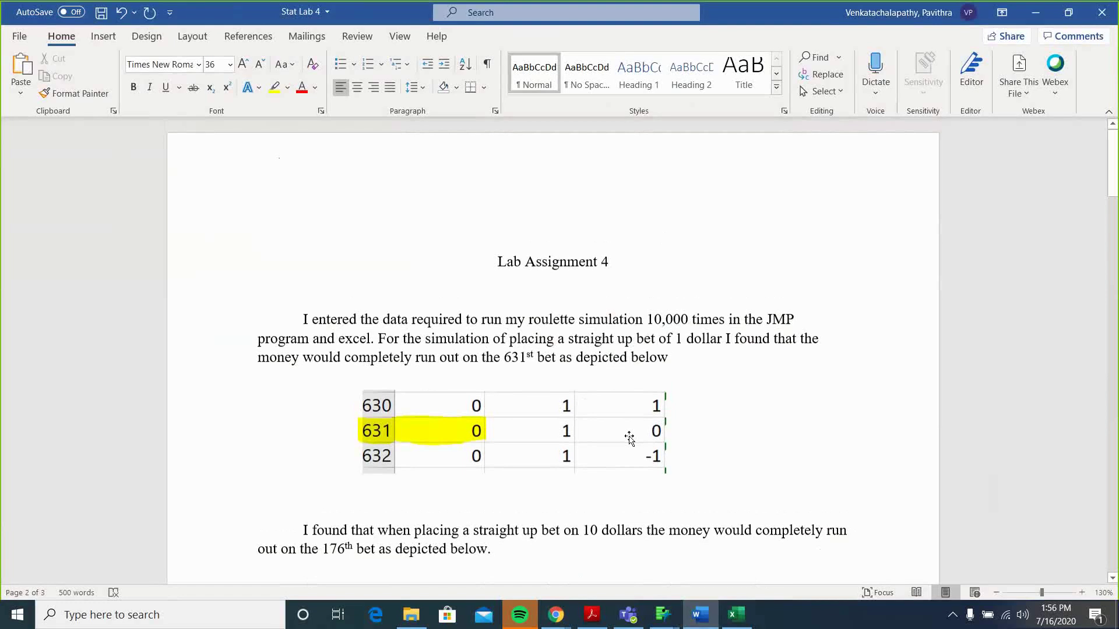
scroll(629, 438, down, 2)
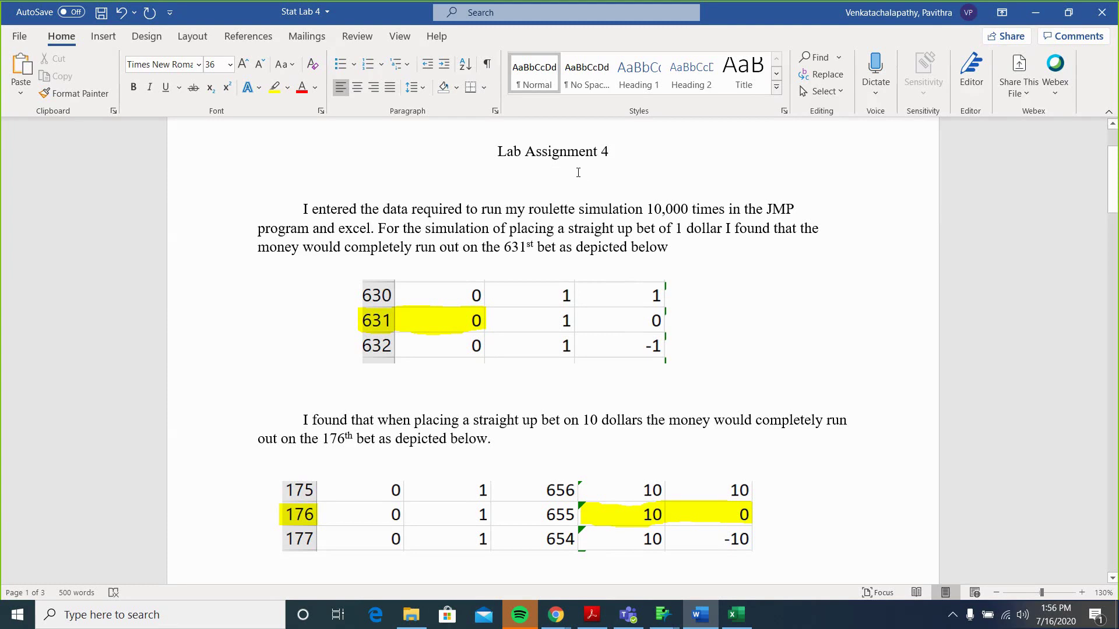
scroll(330, 161, up, 3)
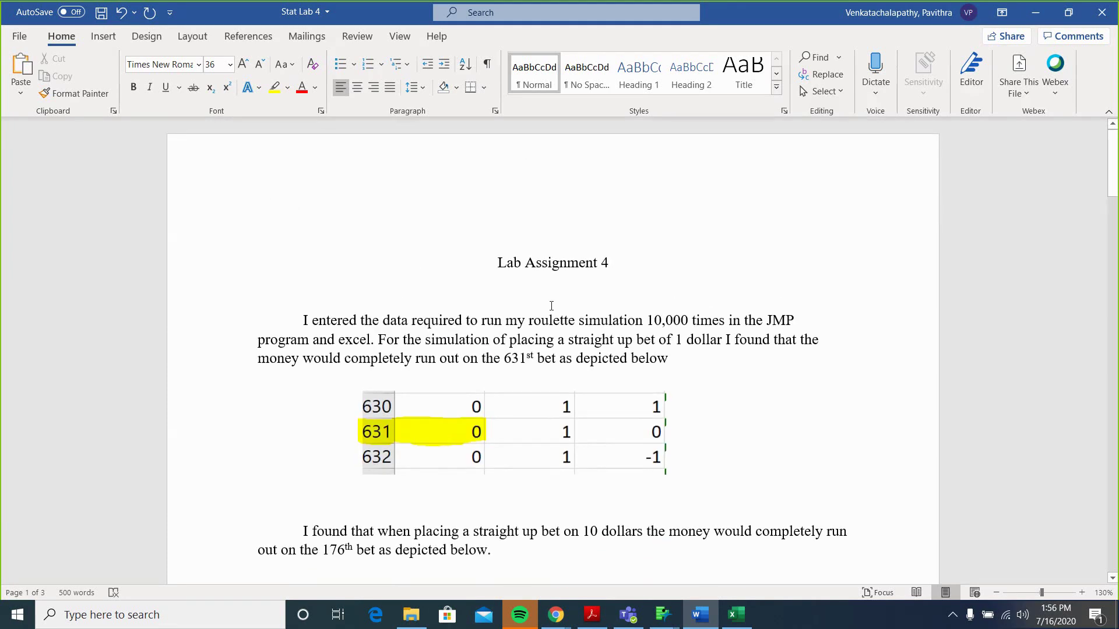
scroll(551, 306, down, 1)
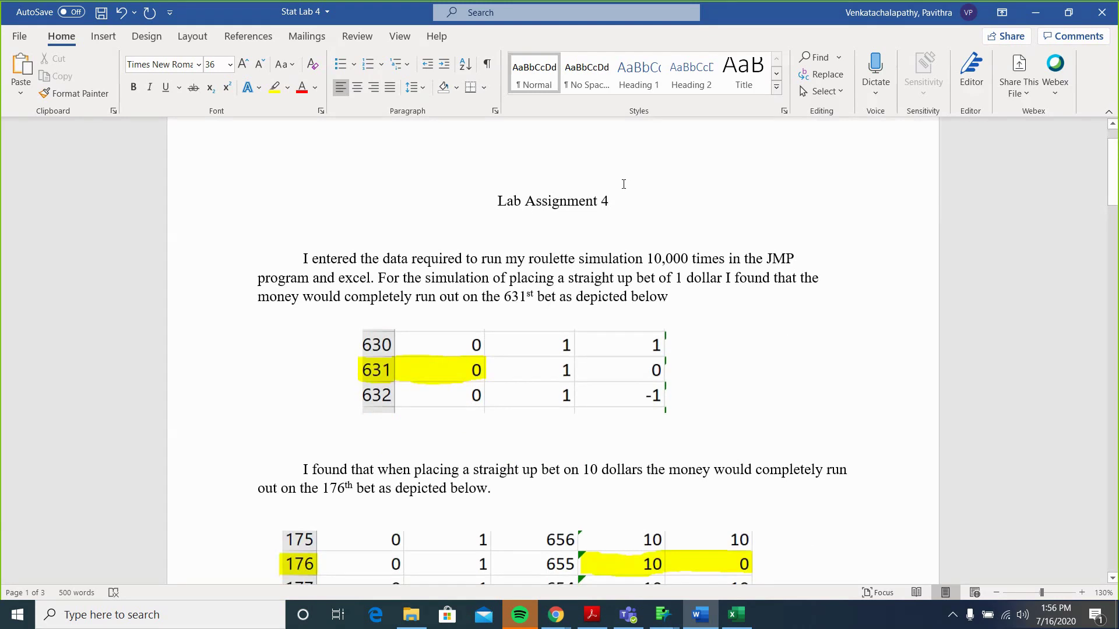
scroll(624, 184, down, 1)
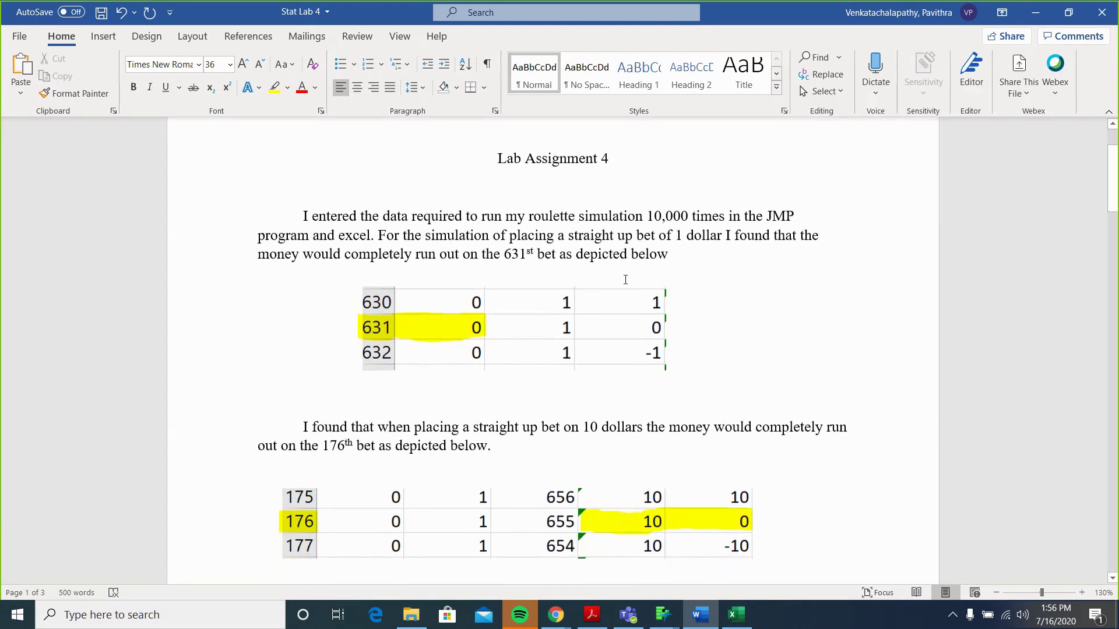
scroll(625, 280, down, 15)
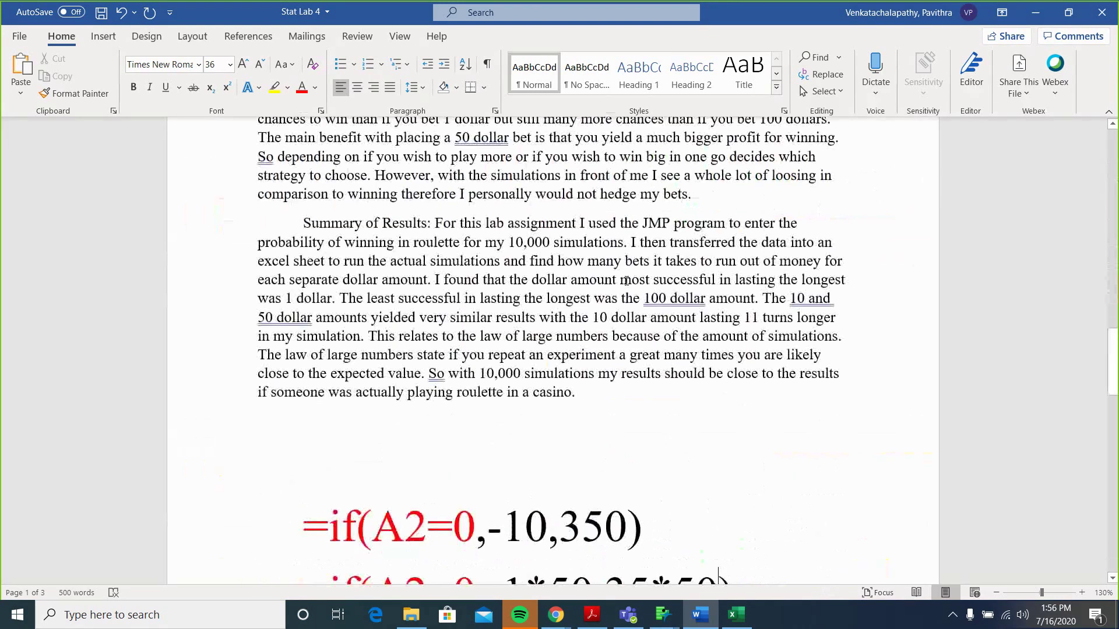
scroll(626, 281, up, 20)
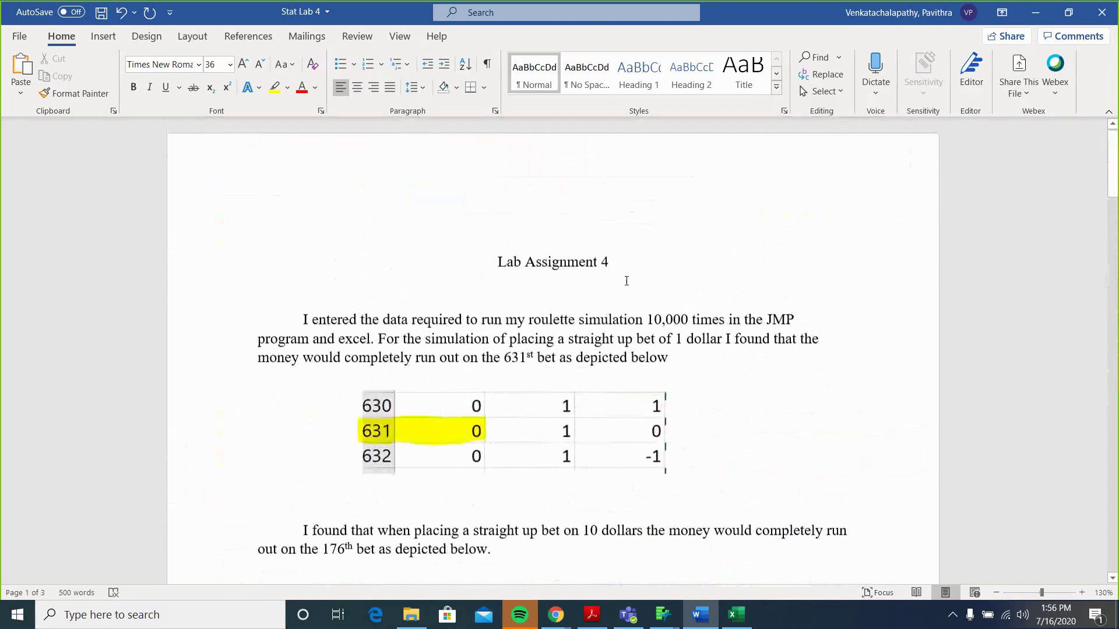
scroll(626, 281, down, 3)
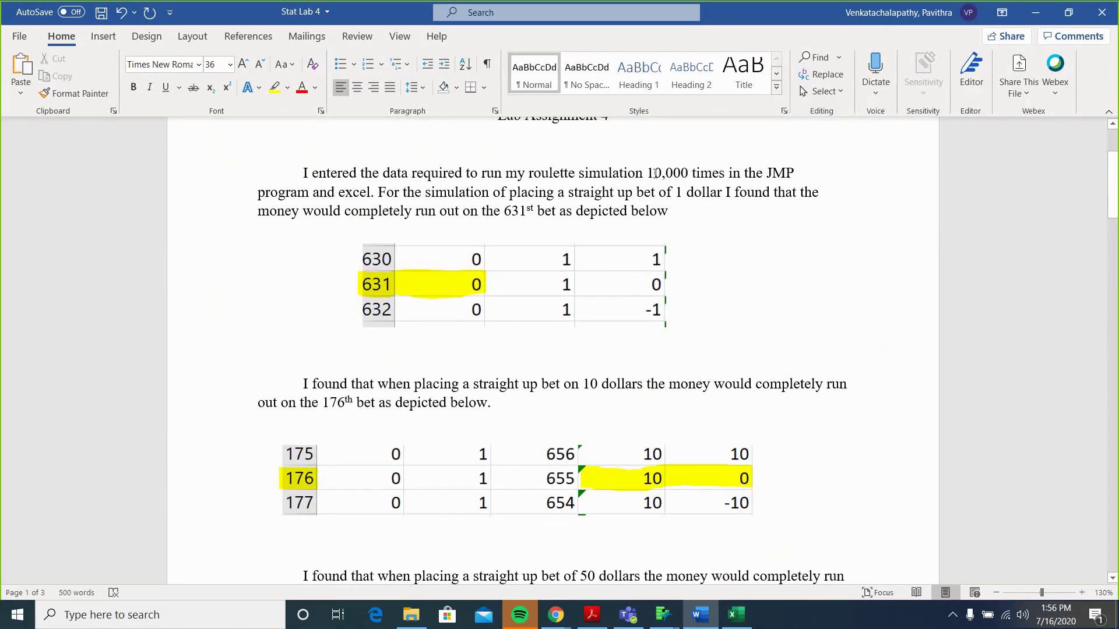
Examine the report's 1 dollar bet paragraph for the number of simulations, the bet where money runs out, and the table picture below
drag(655, 173, 684, 177)
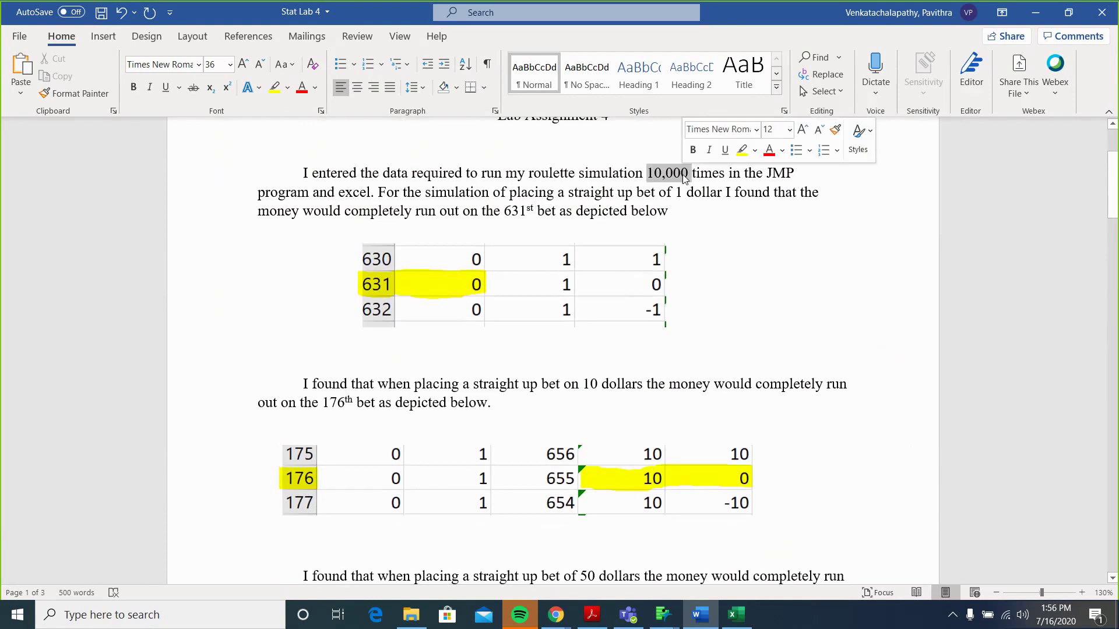
click(685, 178)
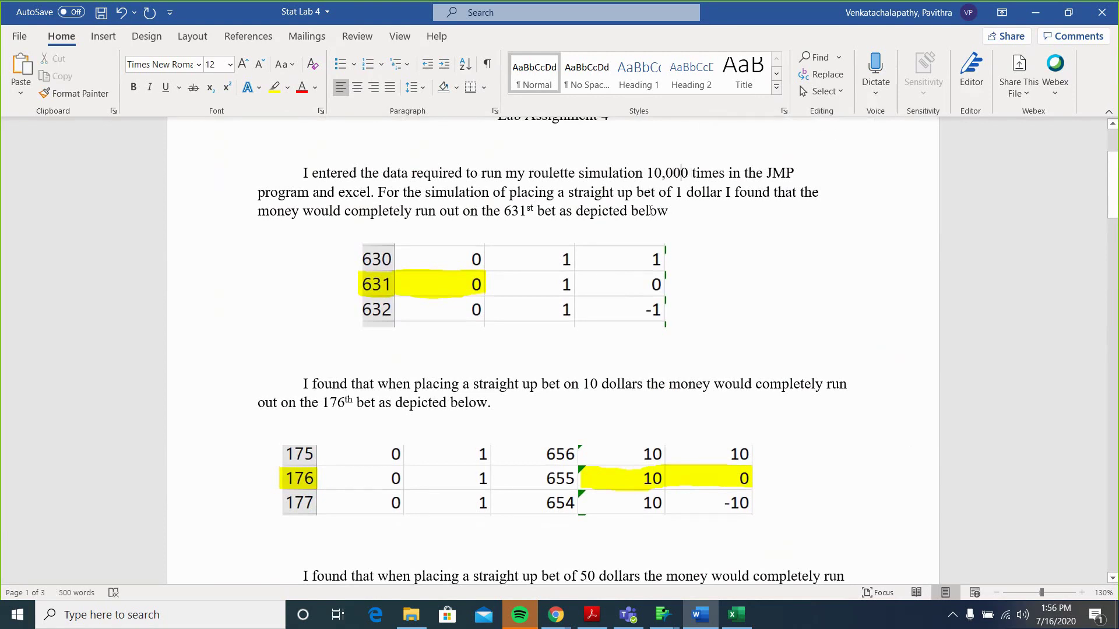
drag(636, 194, 733, 207)
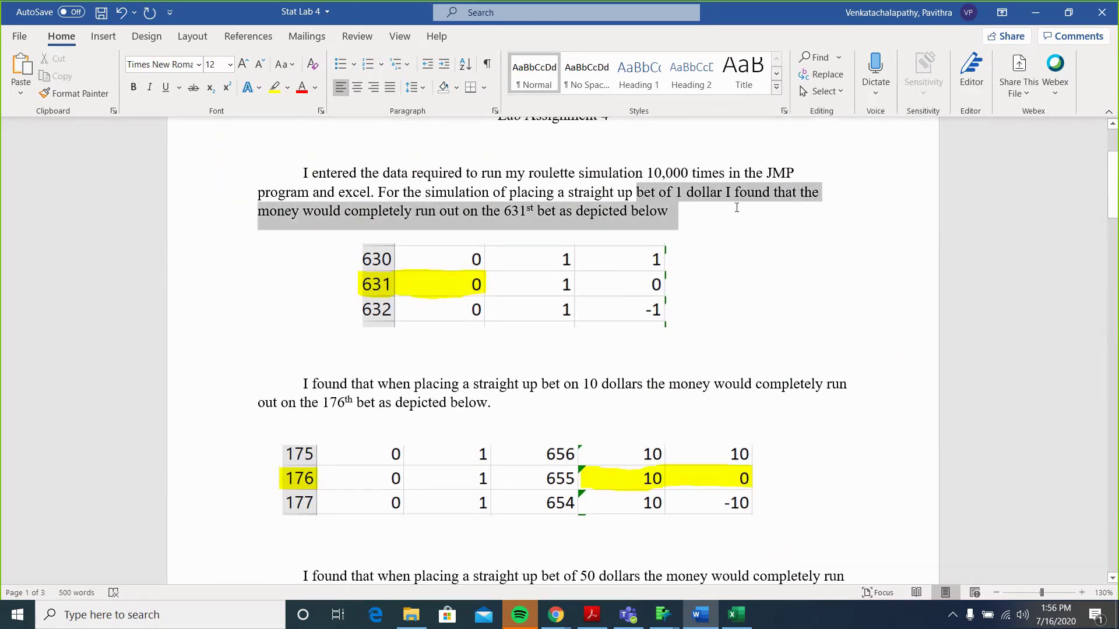
drag(739, 207, 739, 208)
click(504, 210)
drag(503, 210, 526, 213)
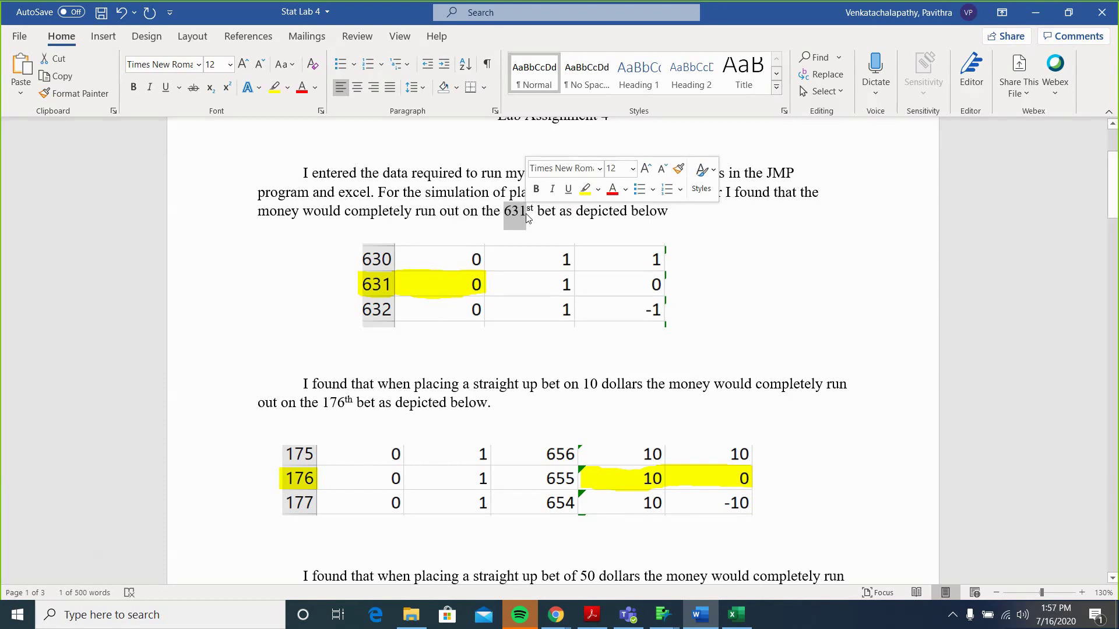
click(527, 214)
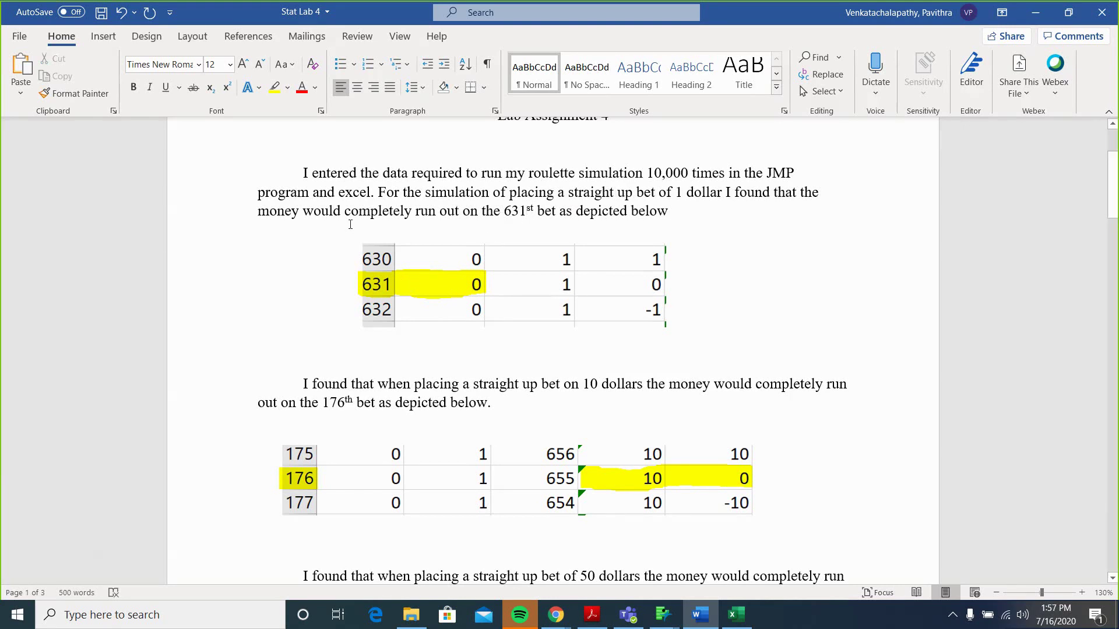
drag(350, 224, 561, 291)
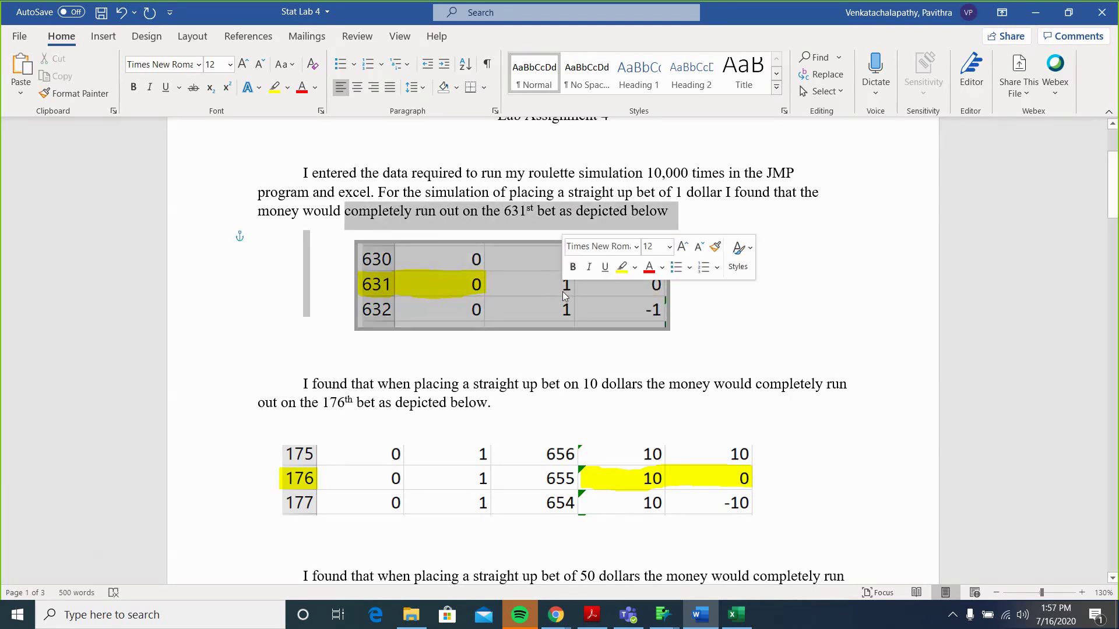
click(563, 292)
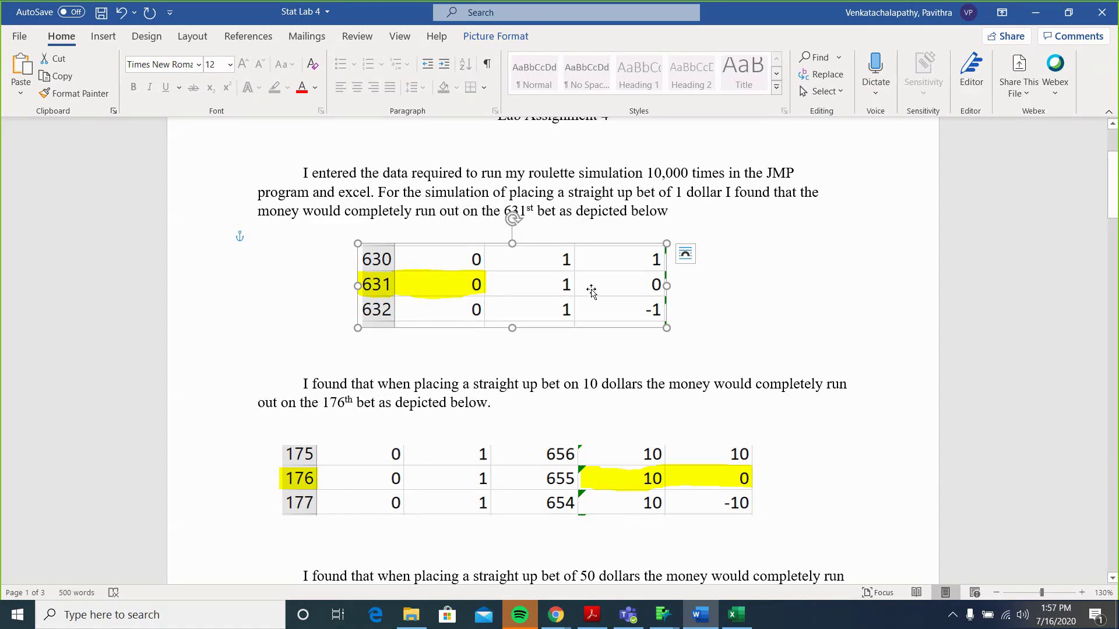
click(736, 316)
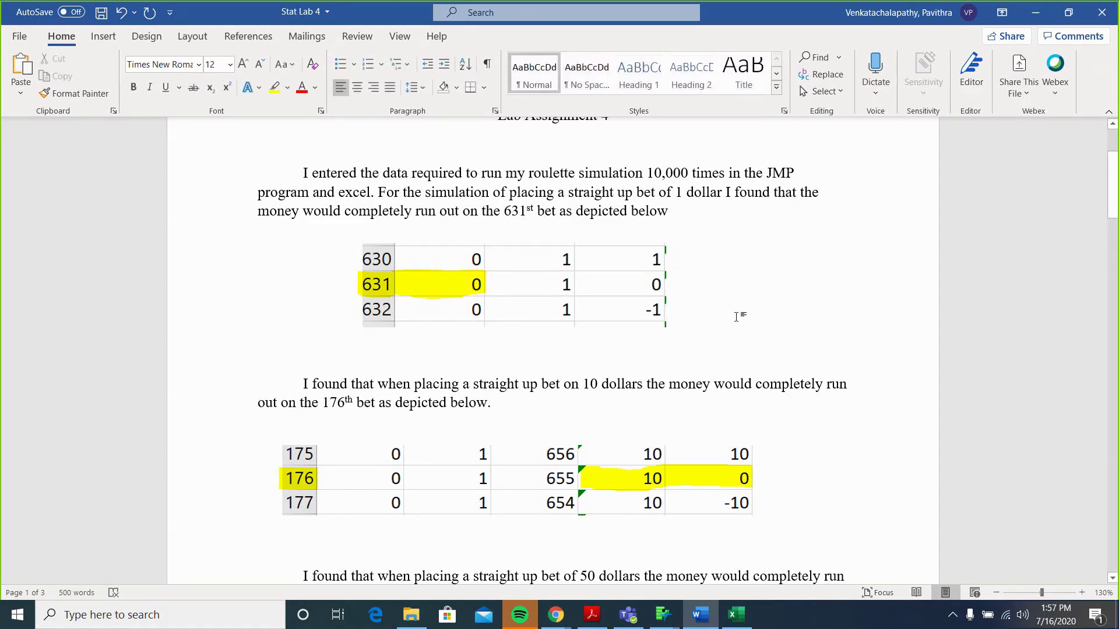
Return to the Excel workbook and extend the 1 usd win/loose formula from B366, the last filled cell, further down column B
click(1035, 12)
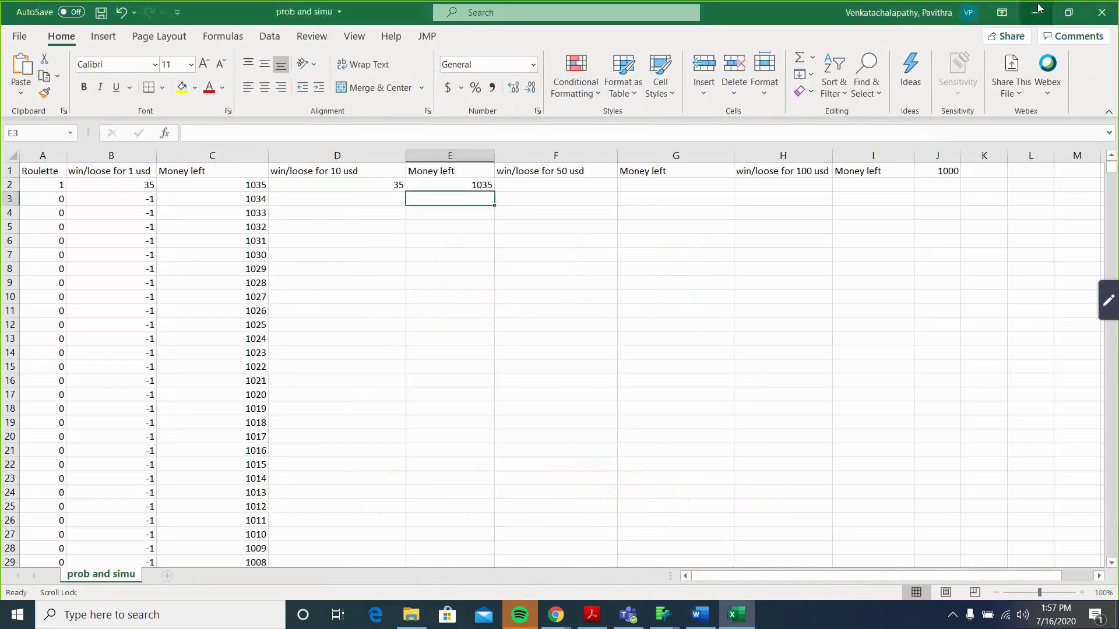
scroll(393, 242, down, 20)
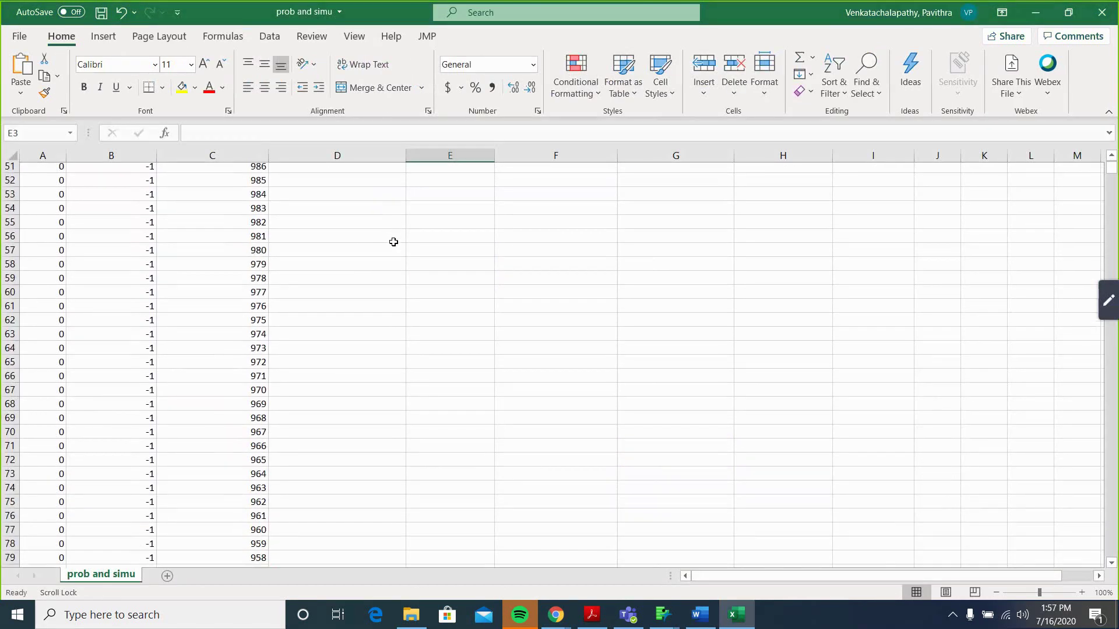
scroll(393, 242, down, 20)
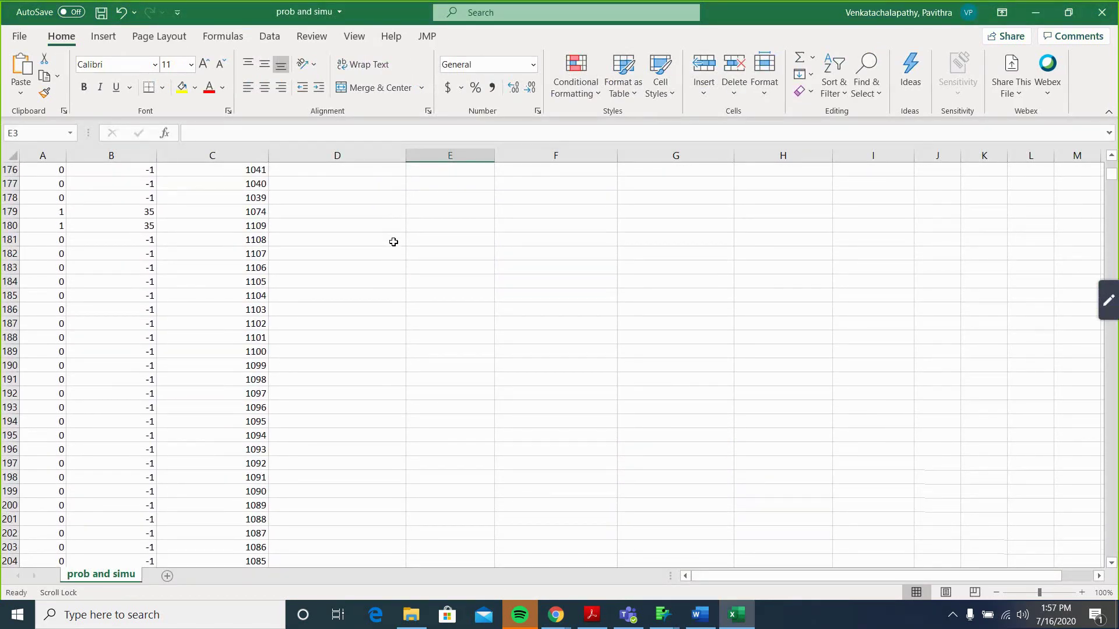
scroll(393, 242, down, 1)
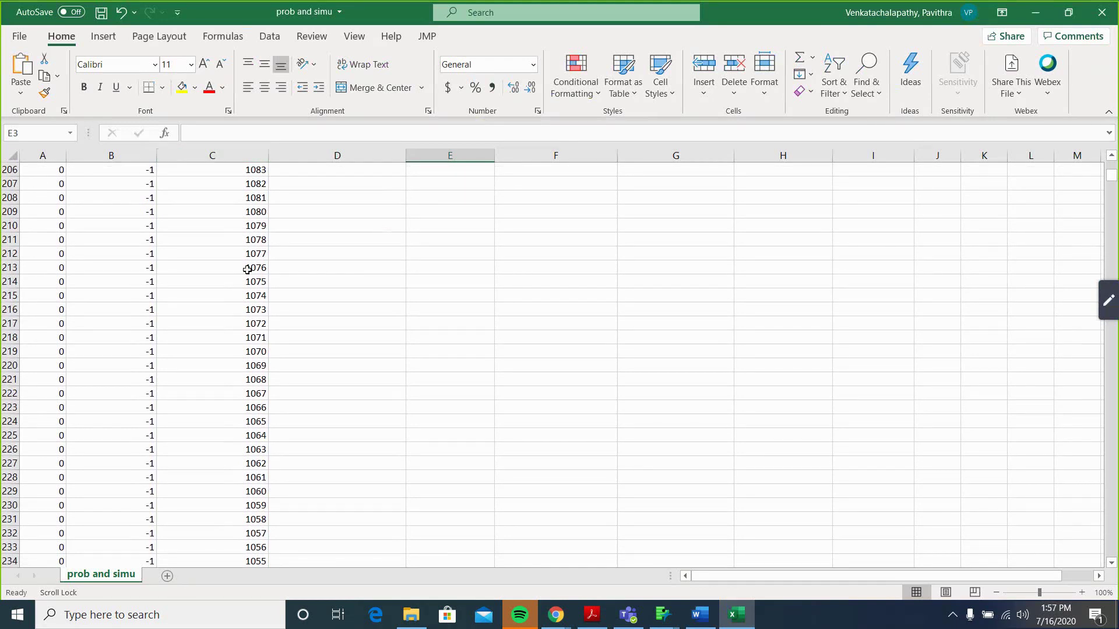
scroll(223, 401, down, 20)
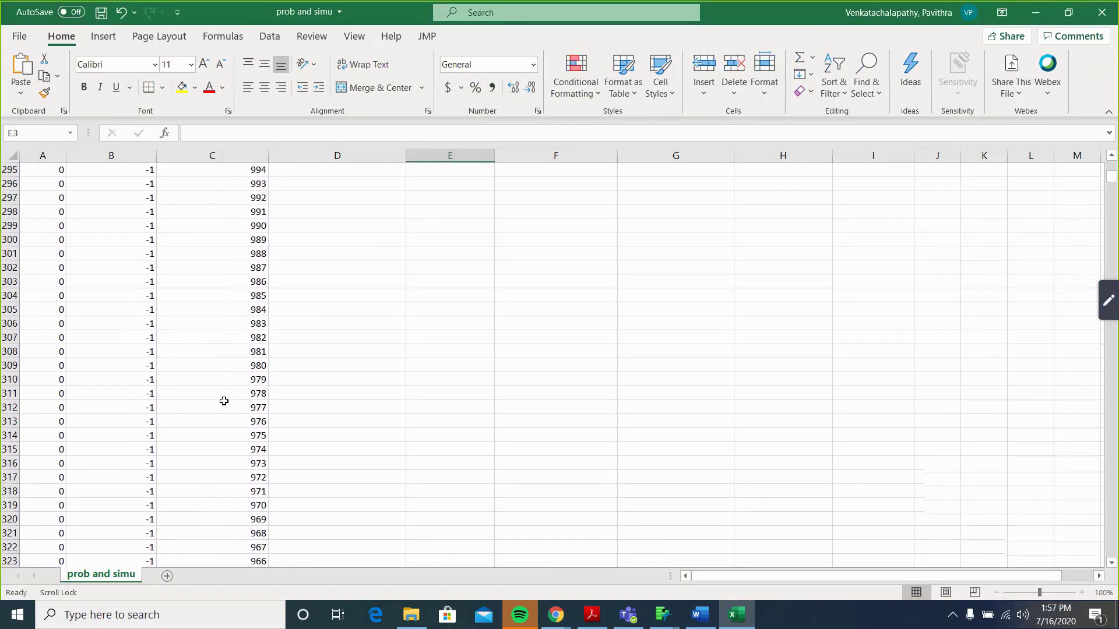
scroll(224, 401, down, 20)
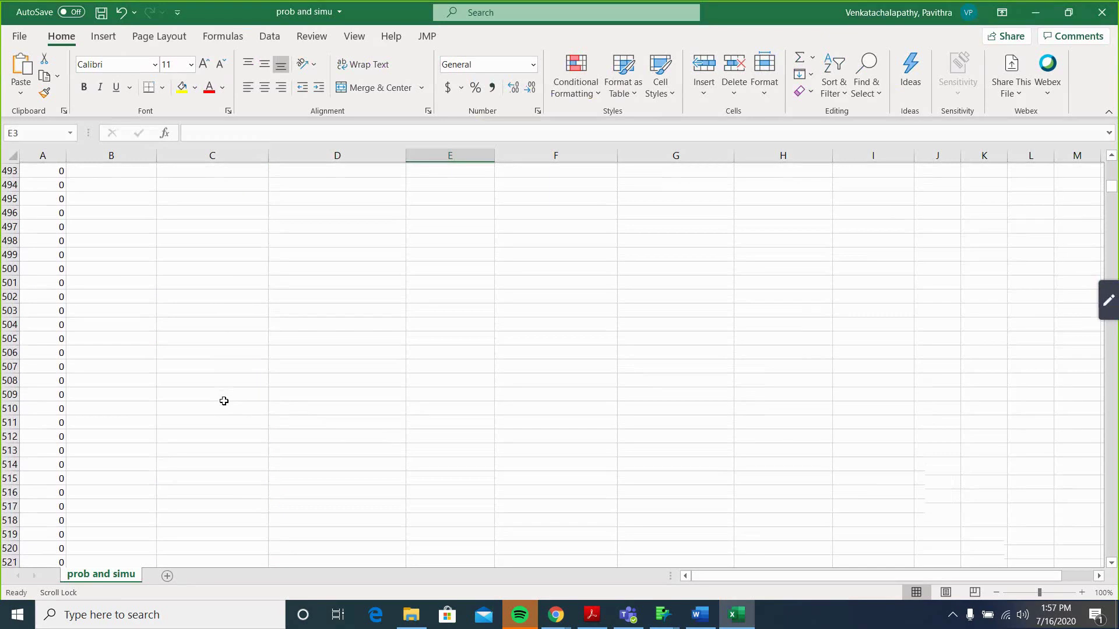
scroll(224, 401, up, 20)
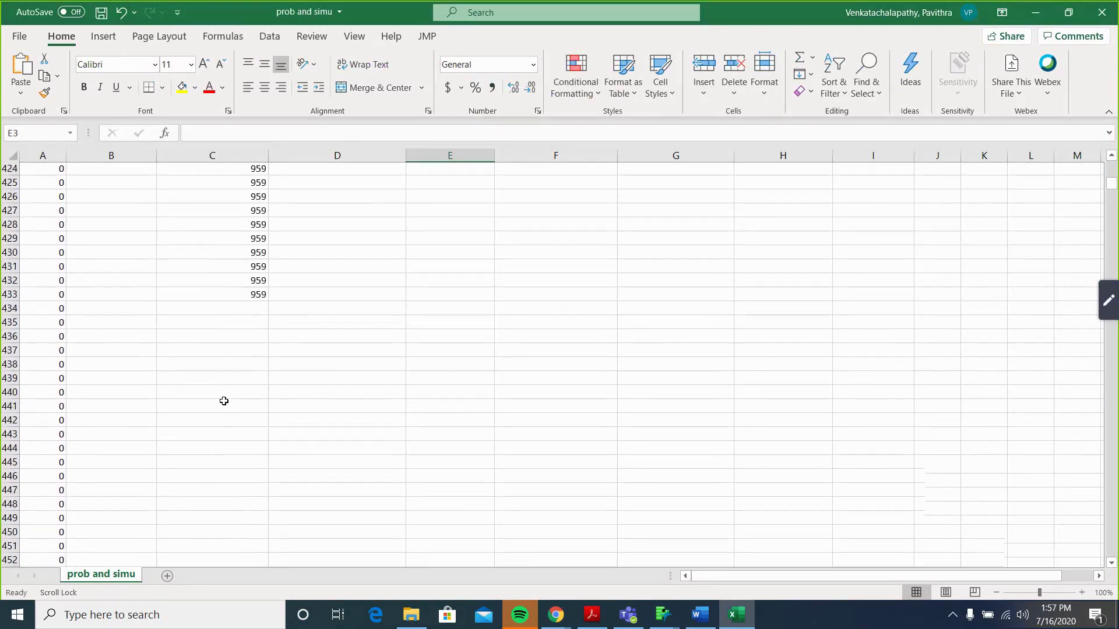
scroll(224, 401, up, 12)
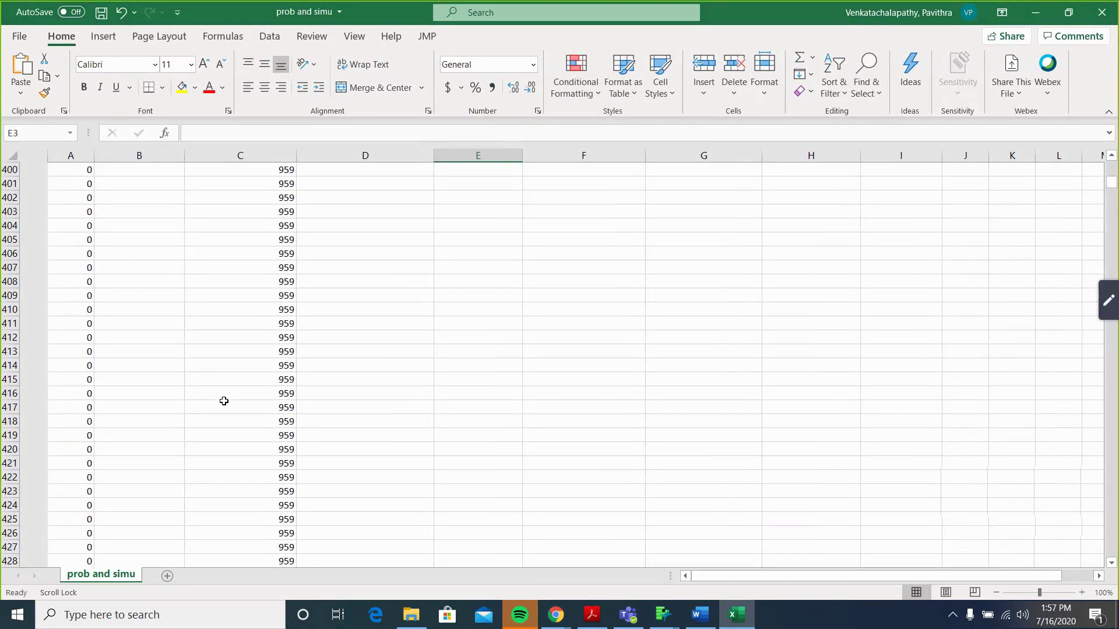
scroll(224, 401, up, 12)
scroll(224, 401, down, 5)
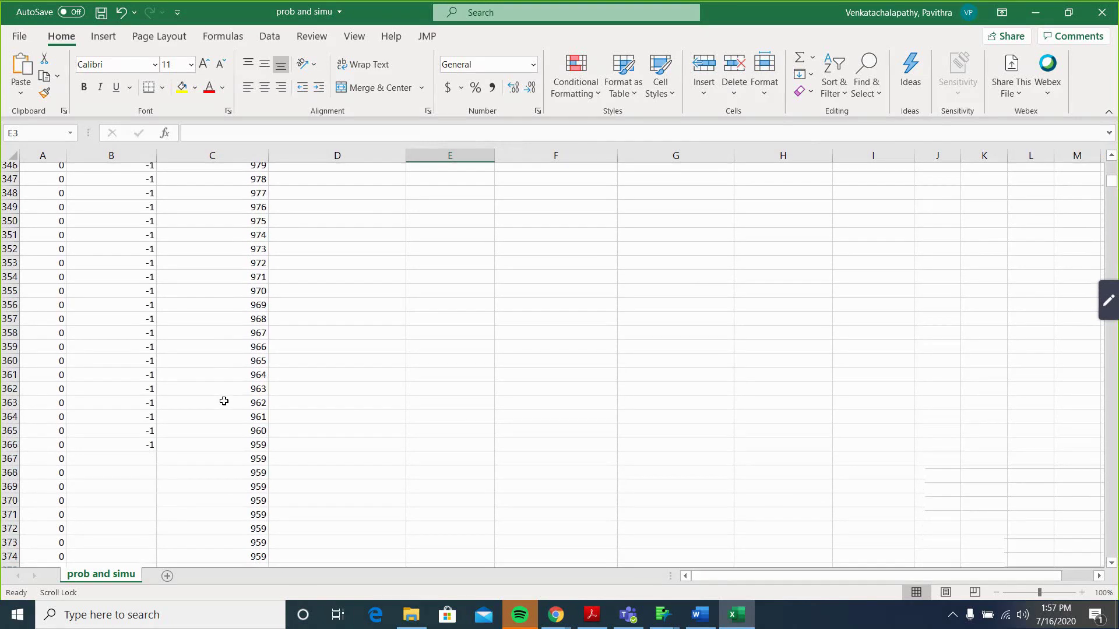
click(133, 298)
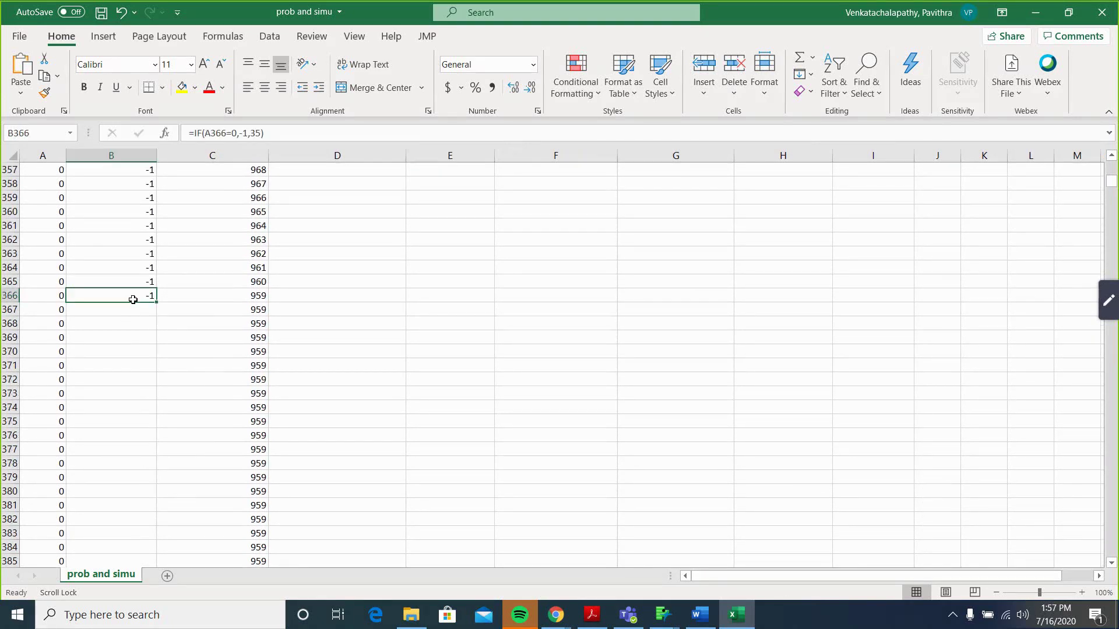
drag(159, 303, 117, 625)
scroll(278, 313, up, 20)
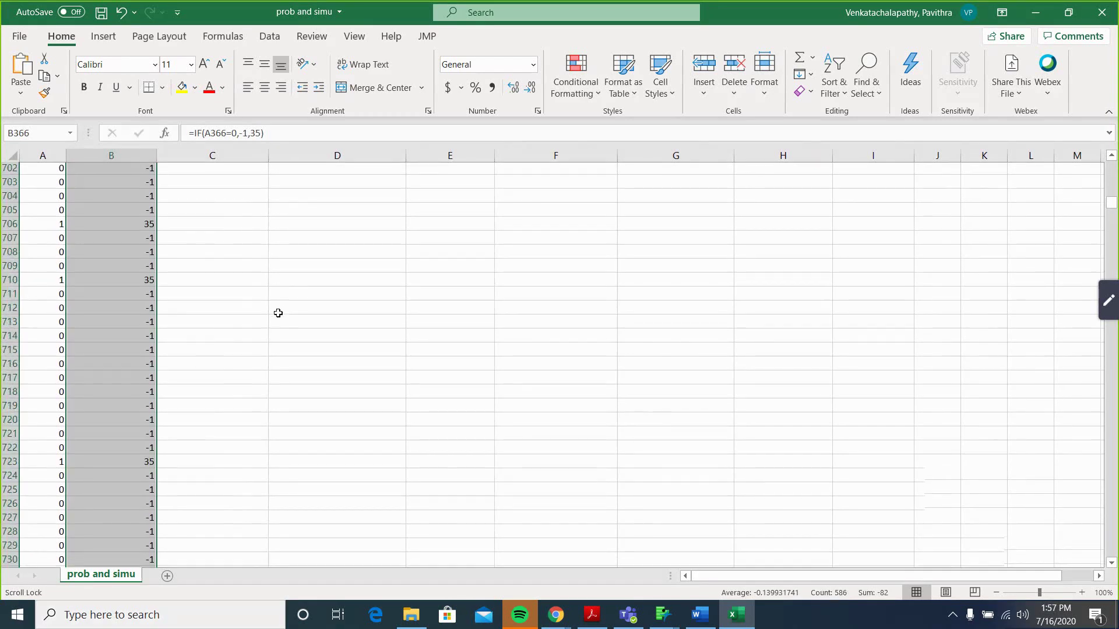
scroll(278, 313, up, 20)
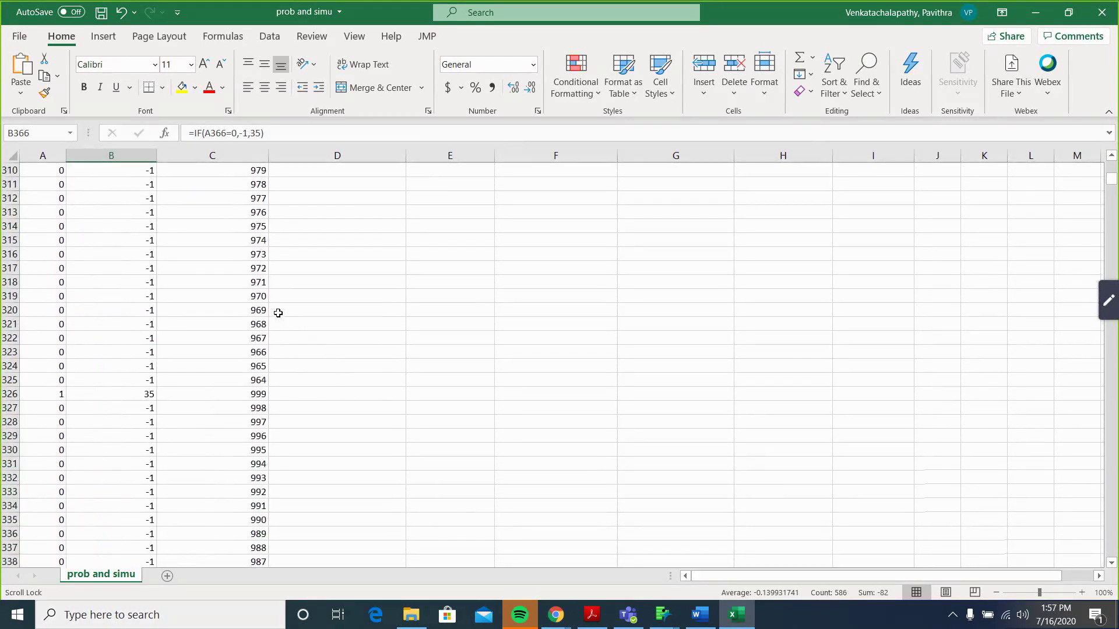
scroll(278, 313, down, 12)
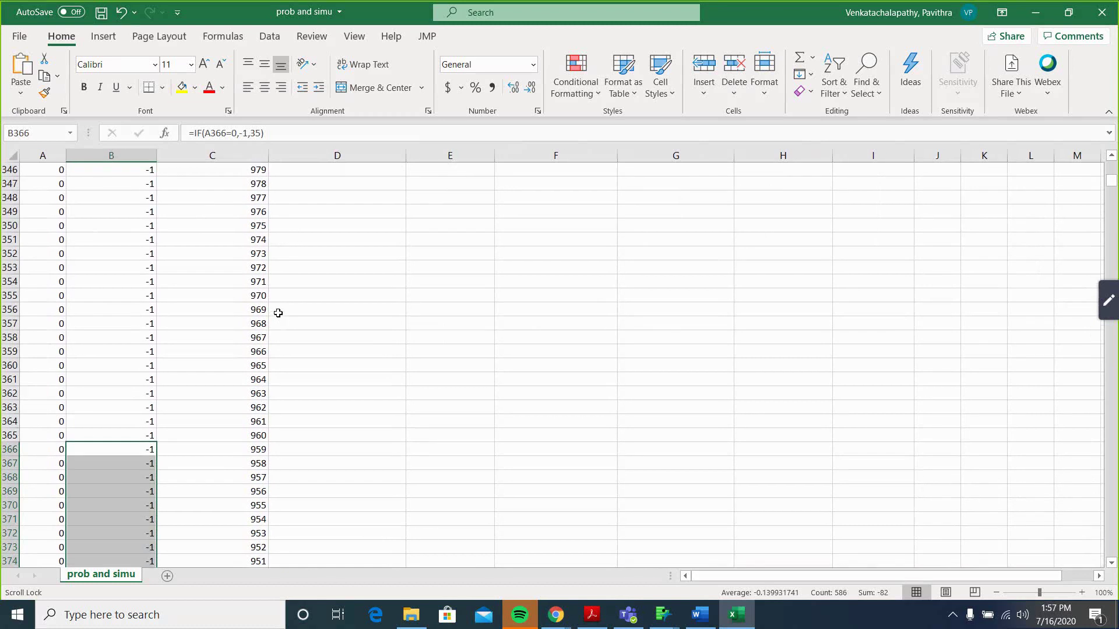
Extend the 1 usd Money left formula from C366 down column C to row 990
click(260, 449)
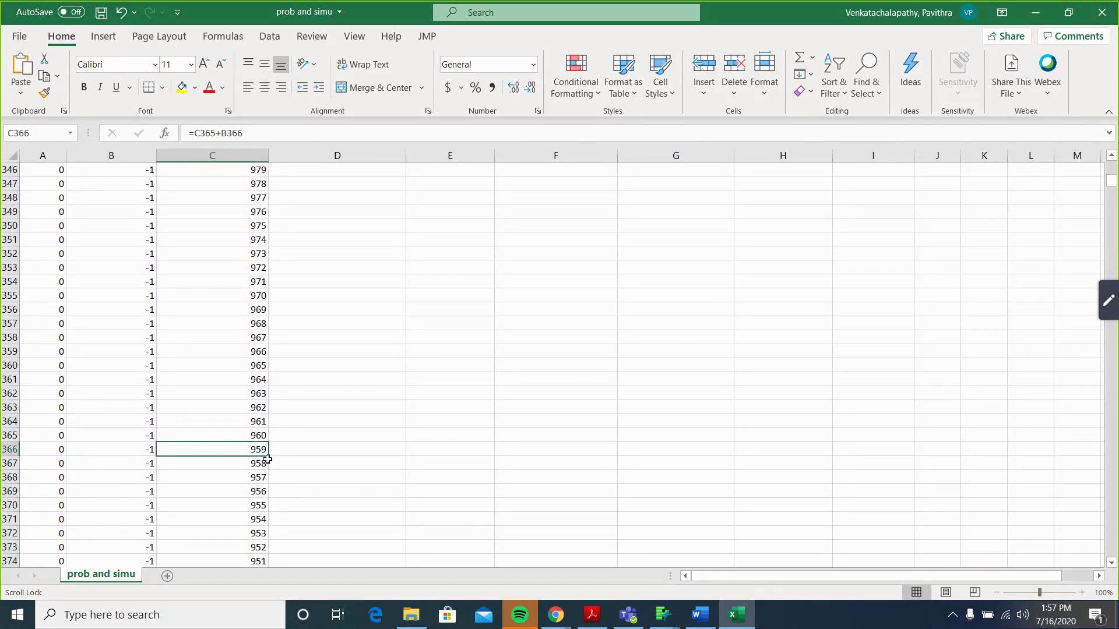
drag(267, 459, 235, 593)
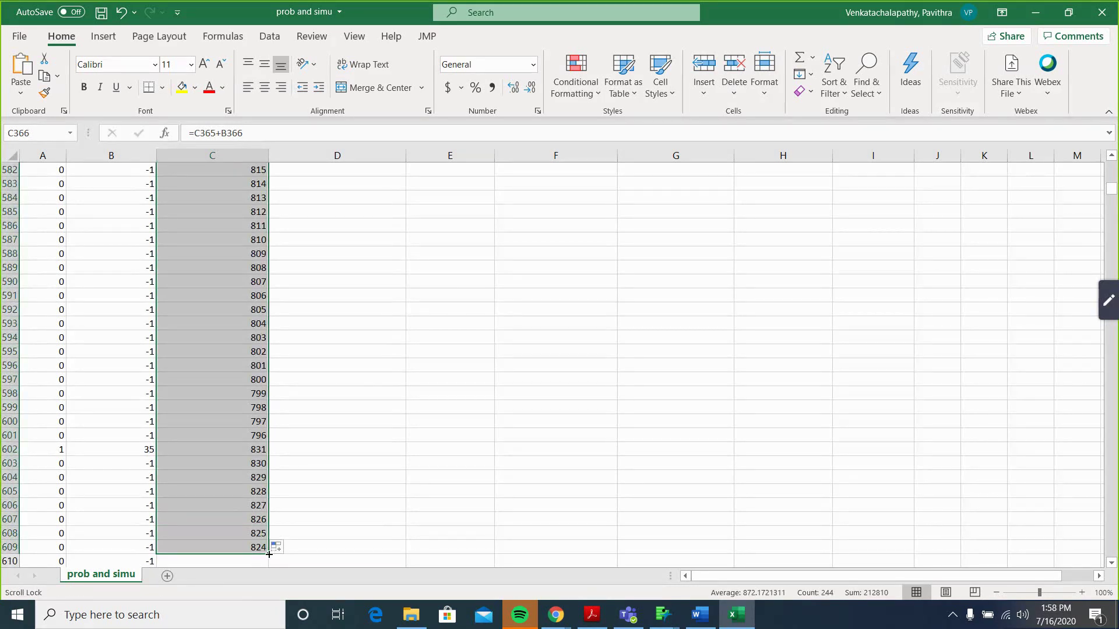
drag(269, 554, 262, 599)
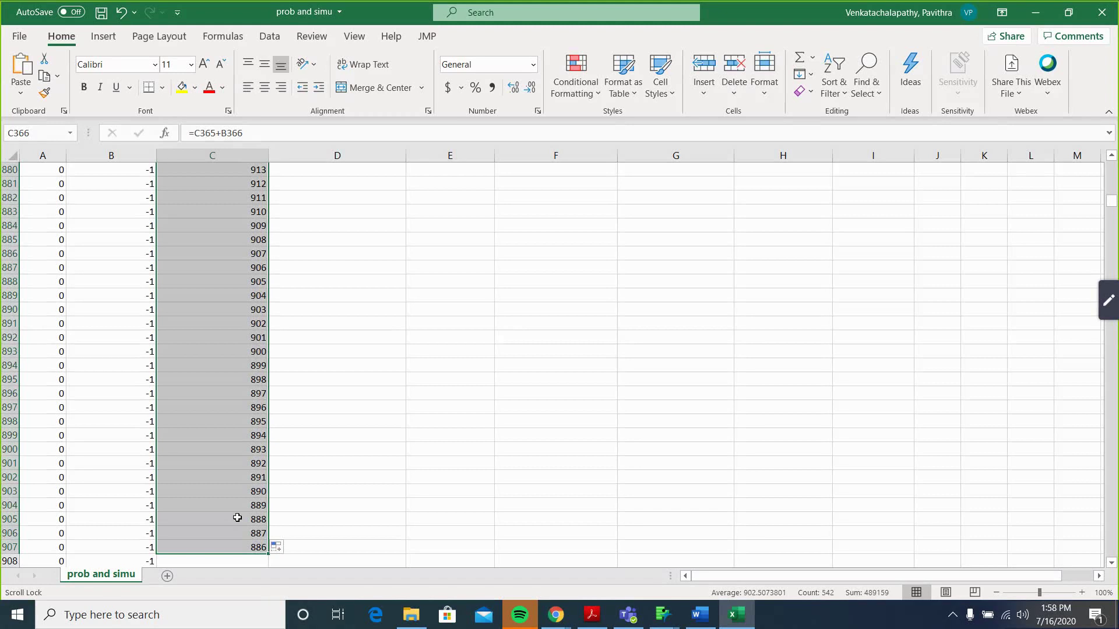
drag(267, 552, 265, 604)
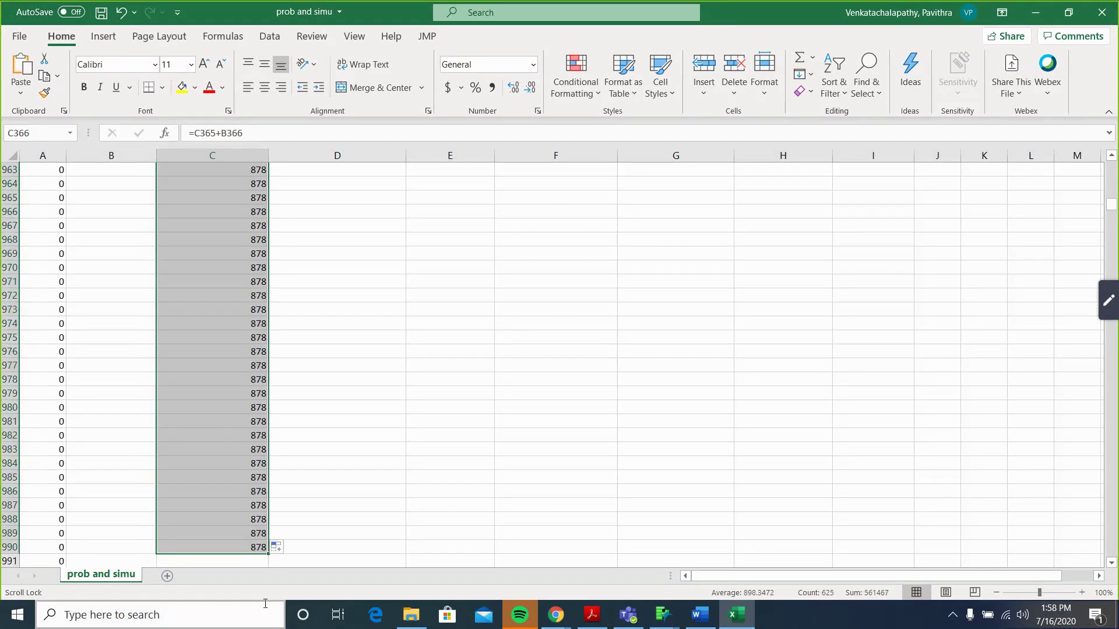
Fill the 10 usd win/loose formula from D2 down column D to row 681
scroll(375, 314, up, 20)
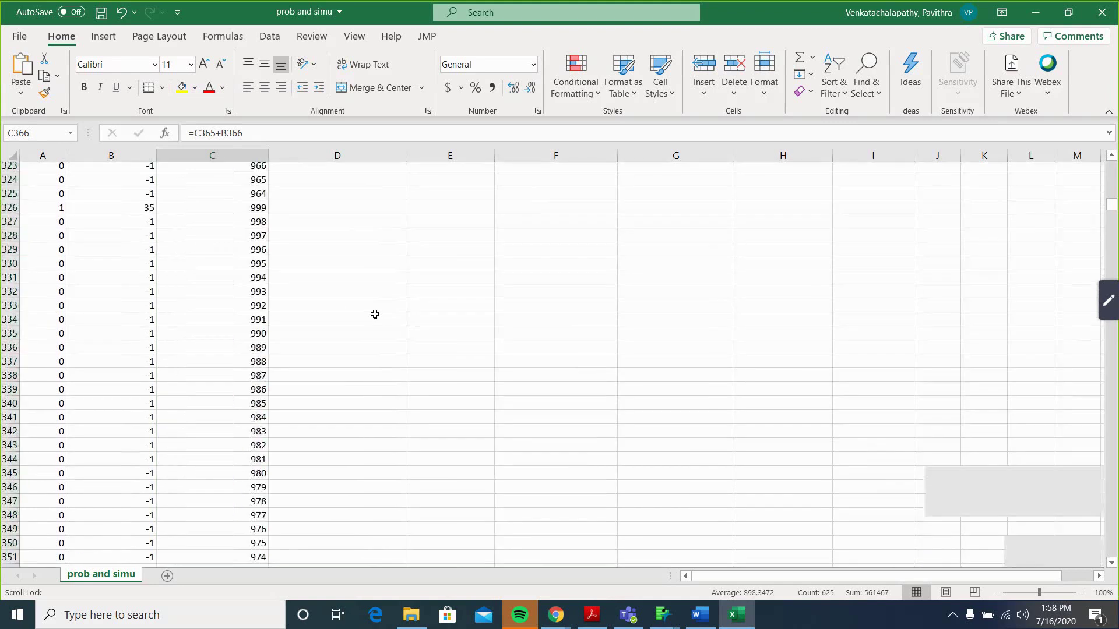
scroll(374, 314, up, 20)
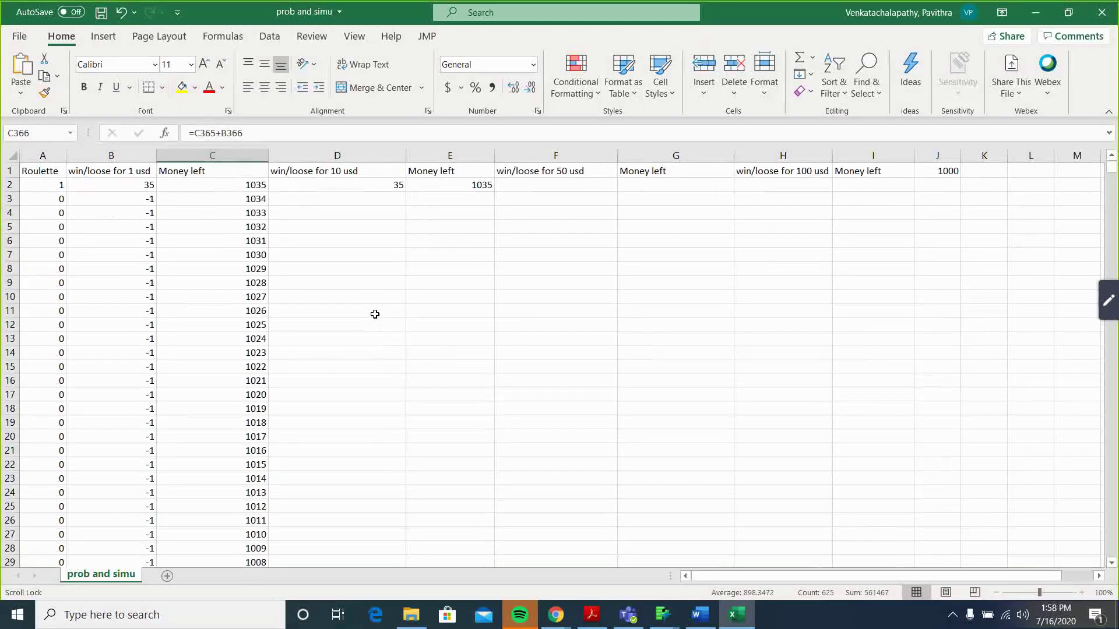
click(394, 186)
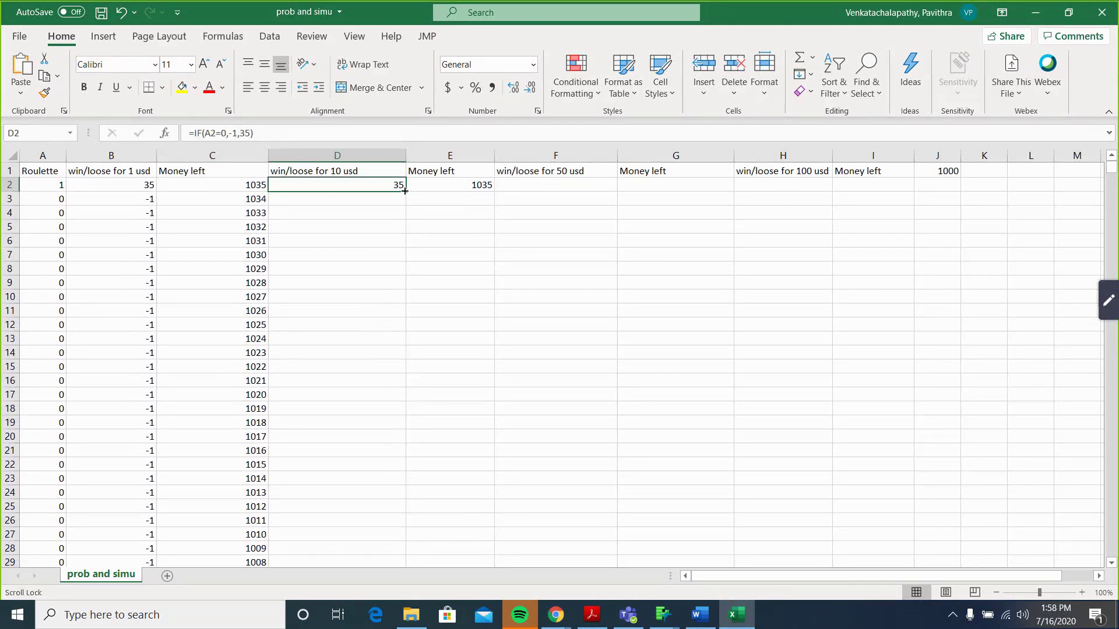
drag(404, 191, 348, 626)
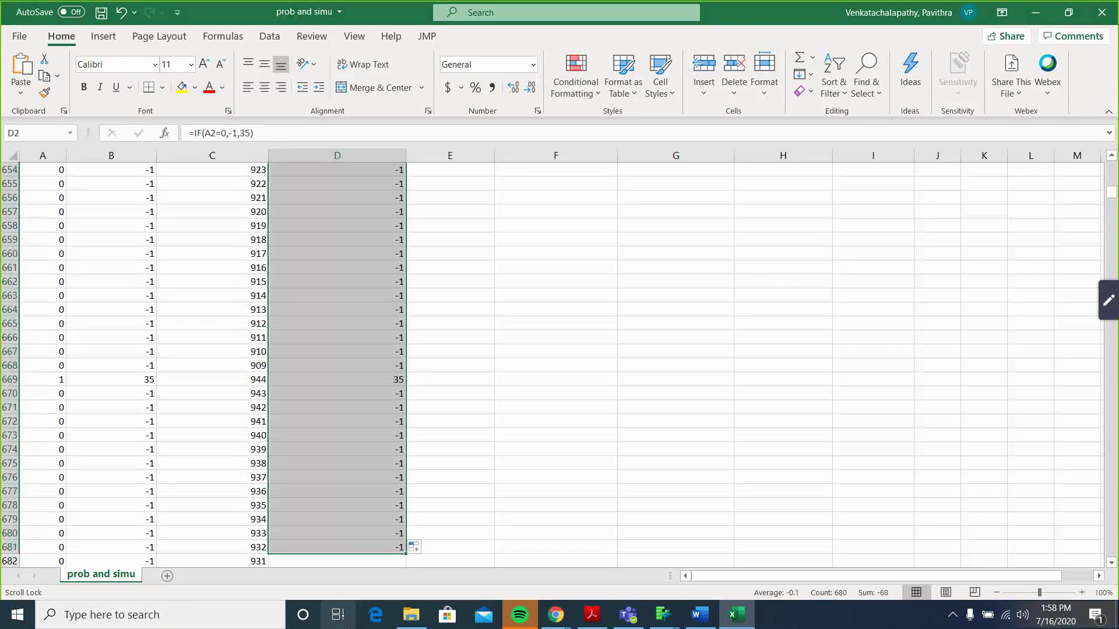
Enter the formula =E2+D3 in E3 as the second Money left value for the 10 usd bets
scroll(477, 427, up, 20)
scroll(477, 427, up, 20)
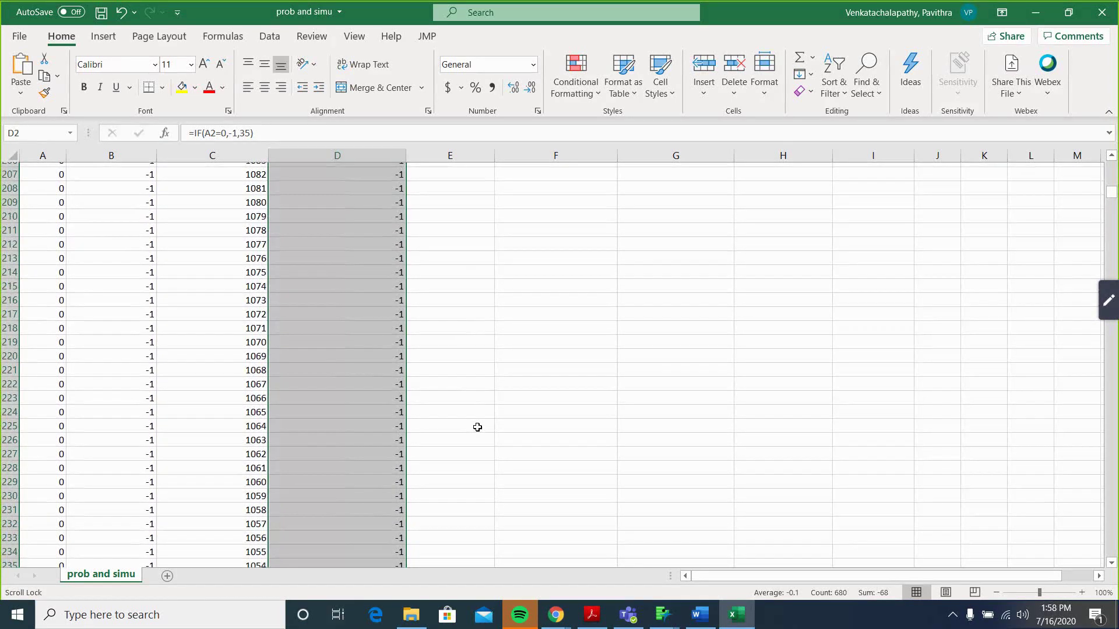
click(478, 199)
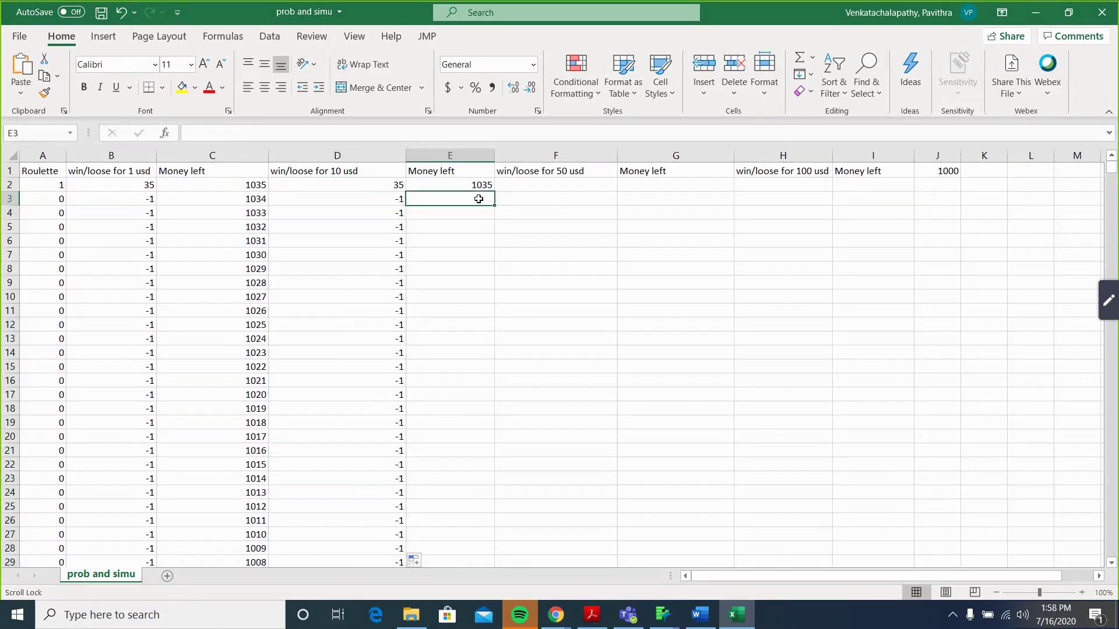
text(=)
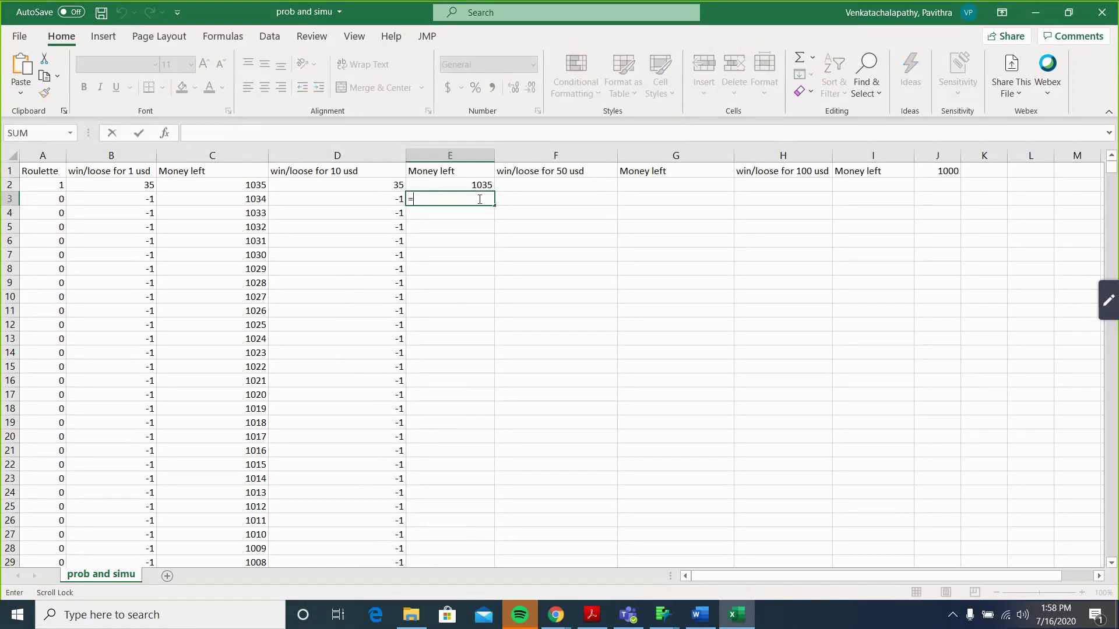
click(482, 184)
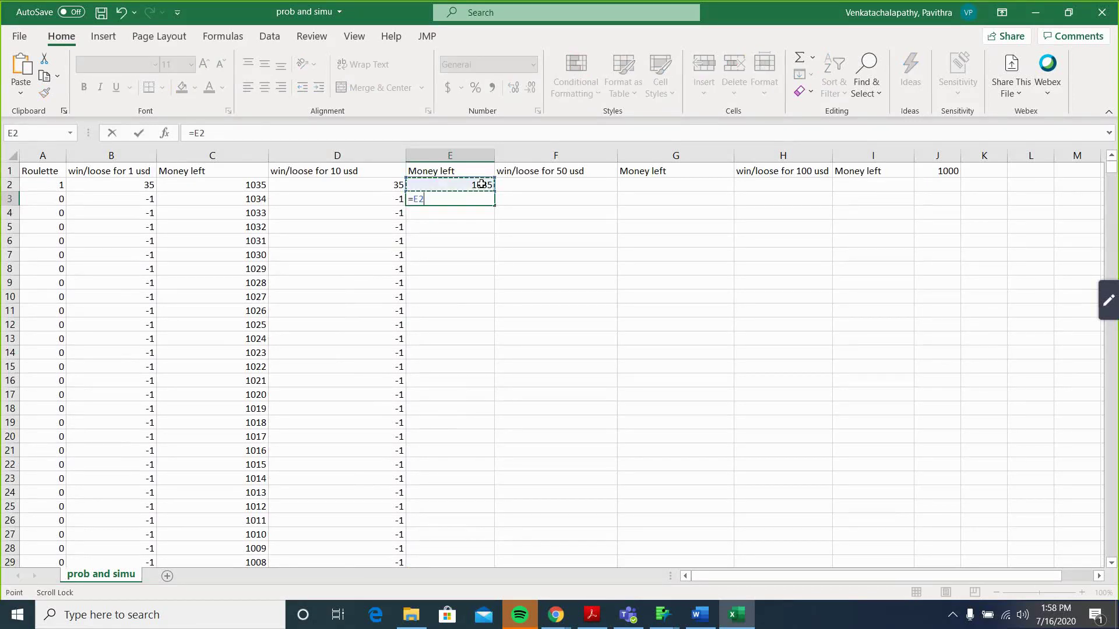
text(+)
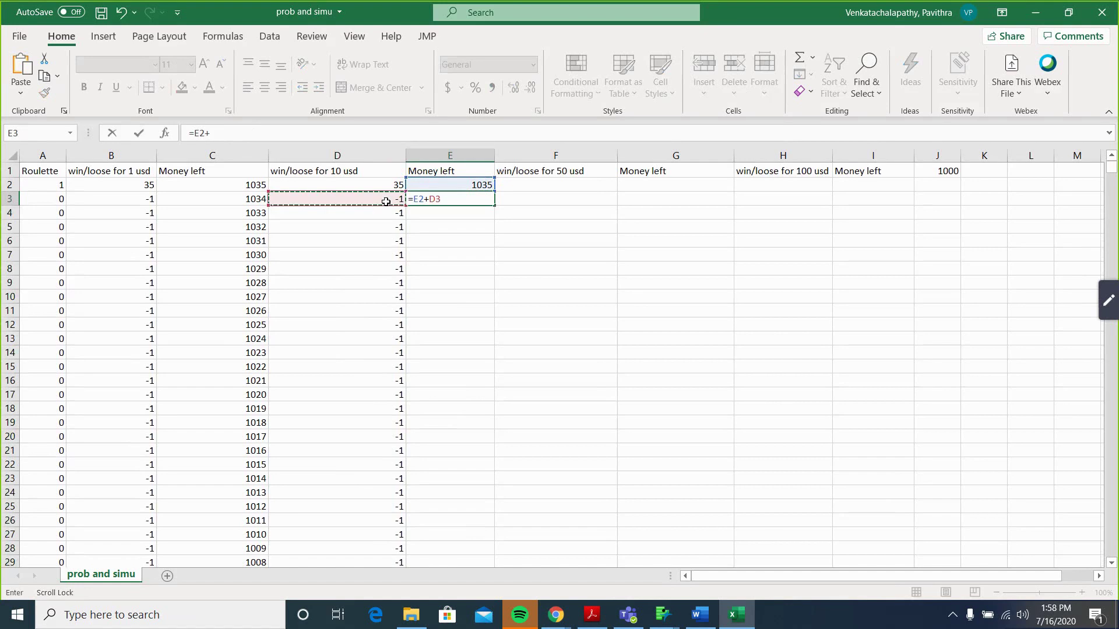
click(386, 201)
text(+)
key(BackSpace)
key(Return)
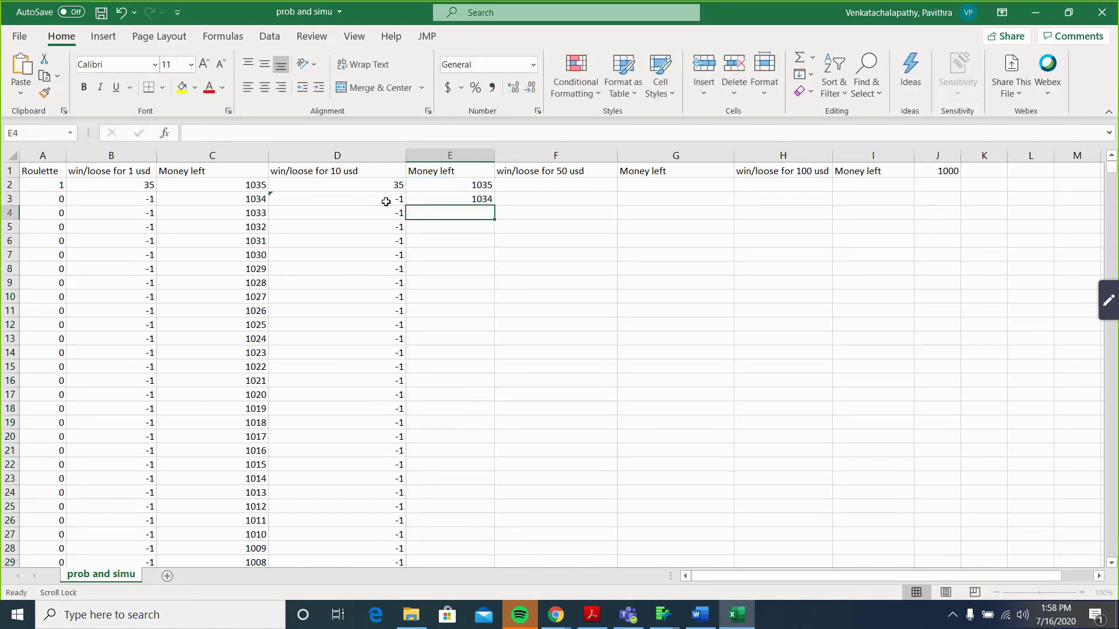
Fill the 10 usd Money left formula from E3 down column E to row 758
click(466, 197)
drag(495, 205, 497, 544)
scroll(478, 460, up, 20)
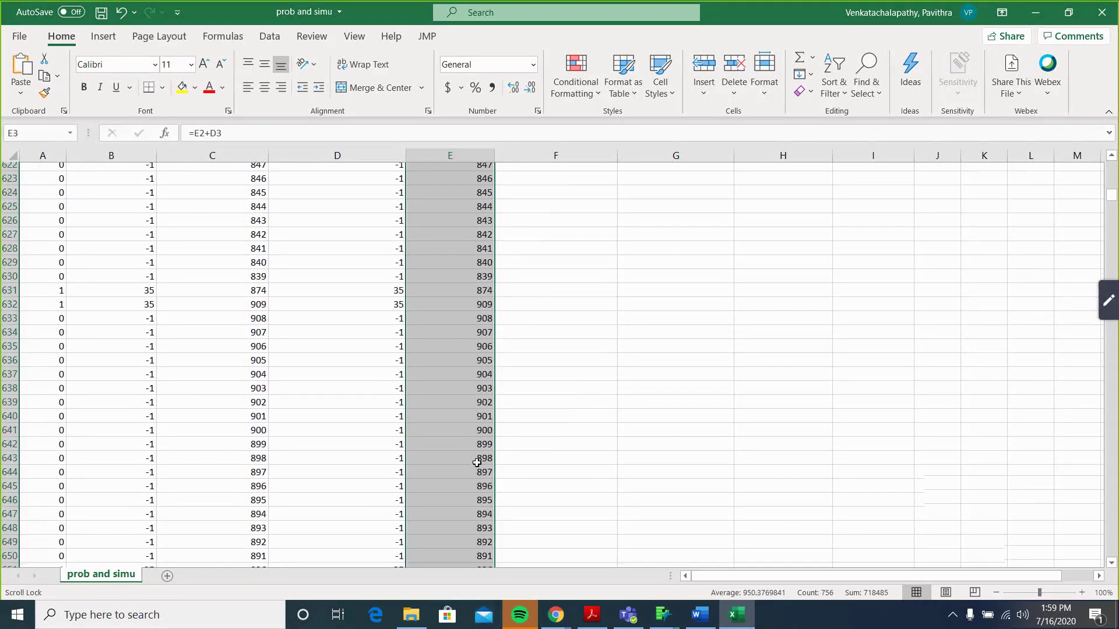
scroll(476, 462, up, 20)
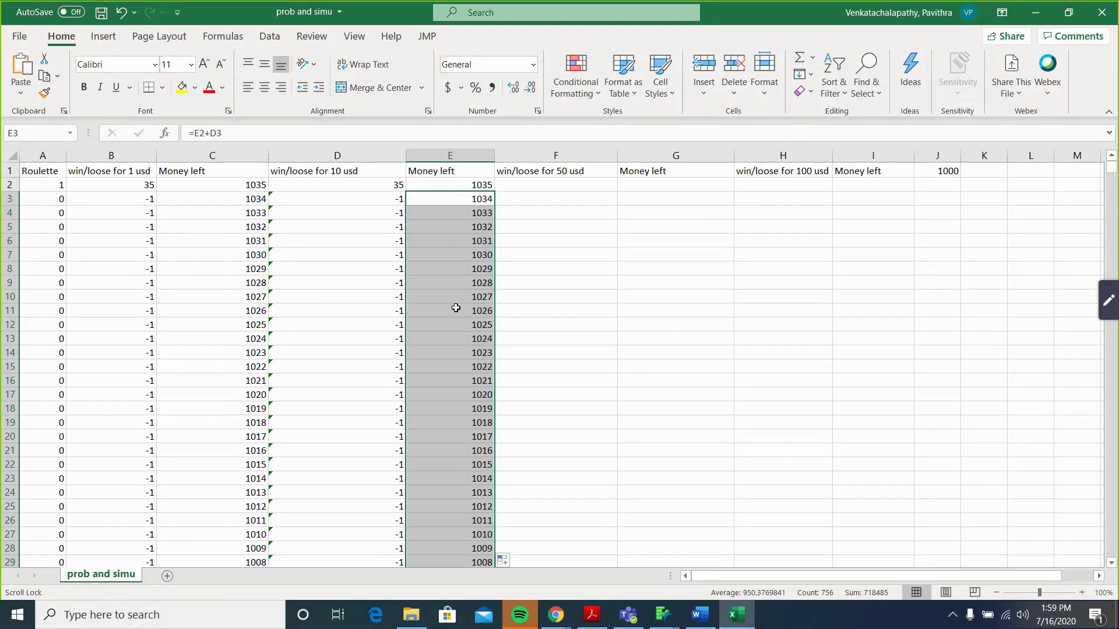
Replace the 10 usd Money left formula in E90 with 0 as an example of the money running out
scroll(456, 308, down, 15)
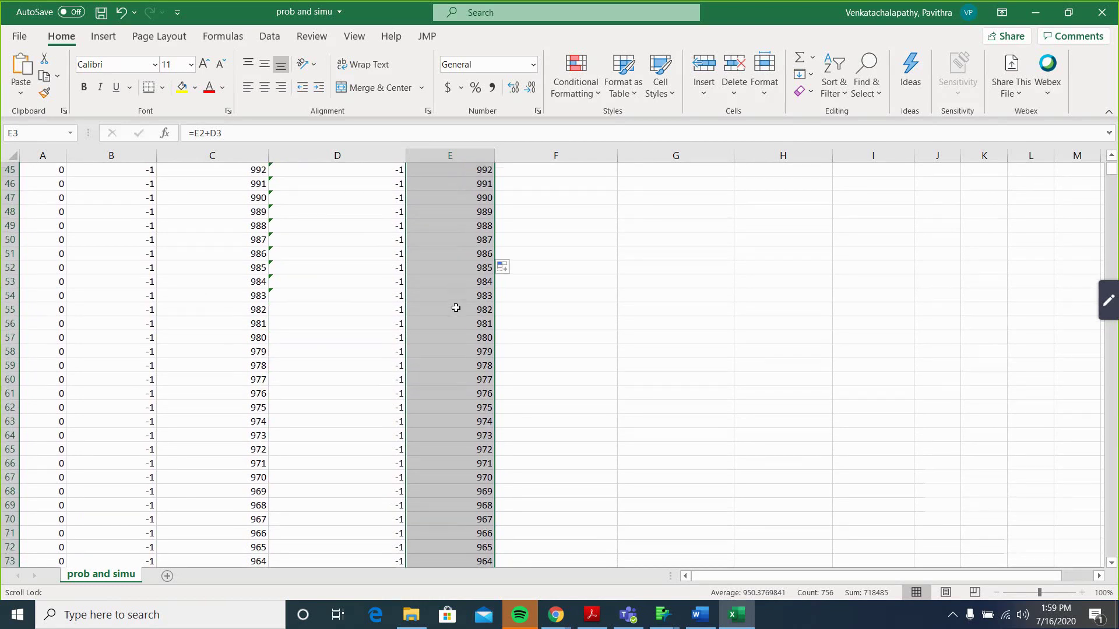
scroll(456, 307, down, 3)
scroll(494, 427, down, 15)
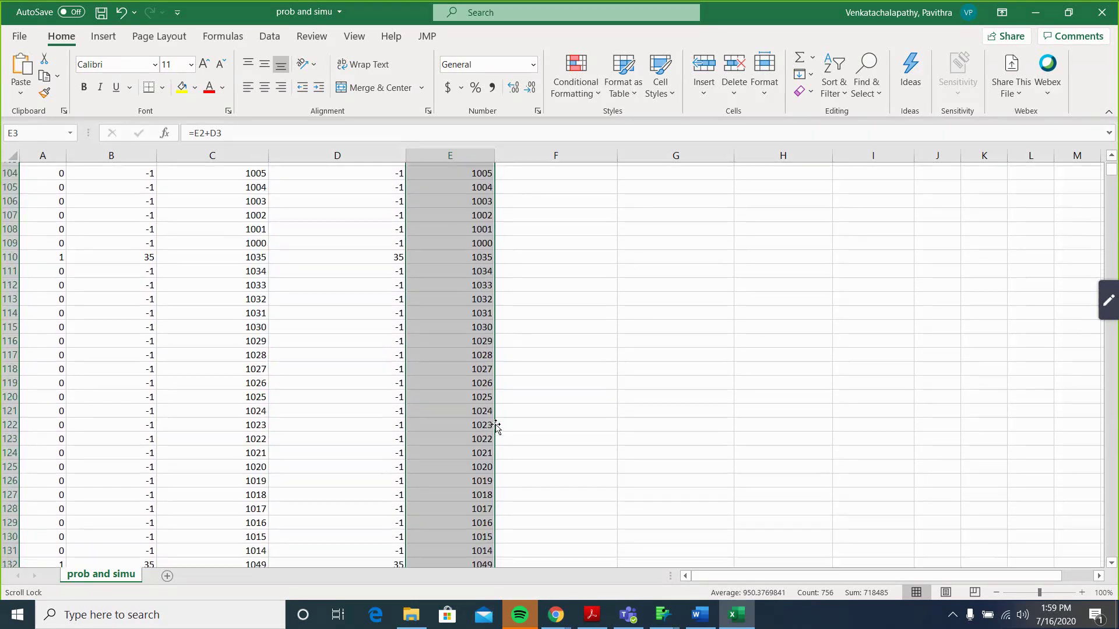
scroll(495, 427, up, 9)
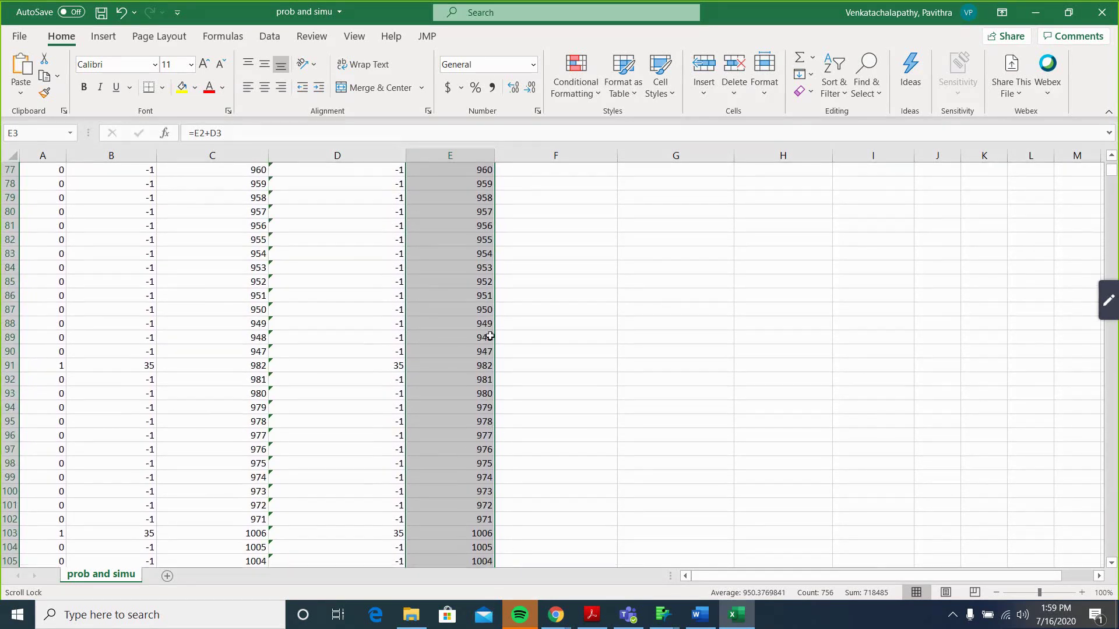
click(480, 350)
double_click(480, 350)
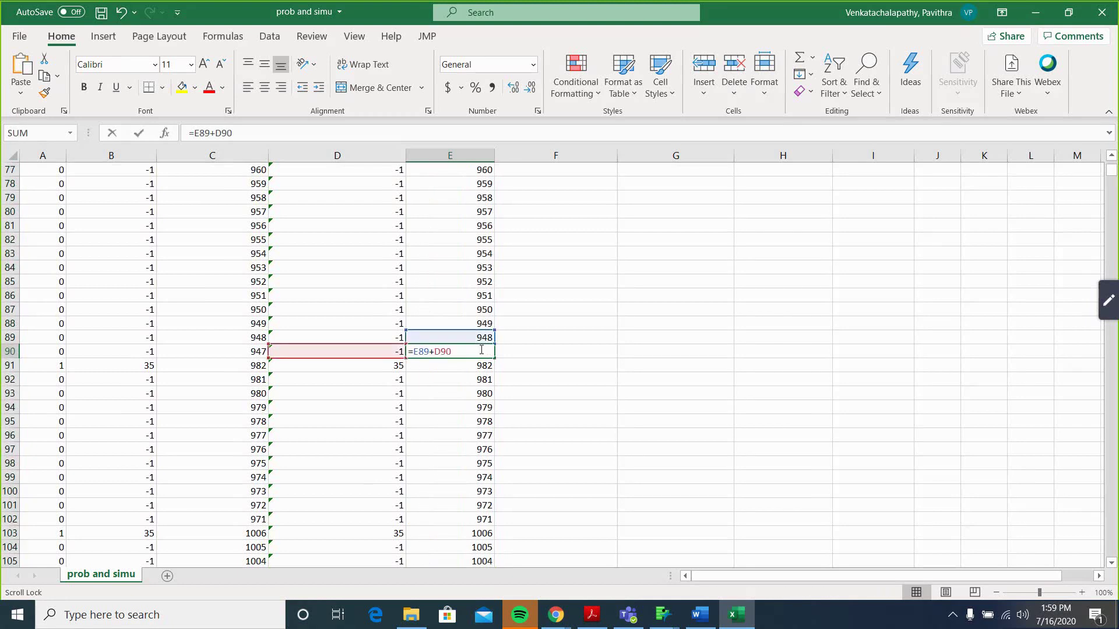
key(BackSpace)
key(BackSpace)
key(BackSpace)
key(BackSpace)
key(BackSpace)
key(BackSpace)
key(BackSpace)
key(BackSpace)
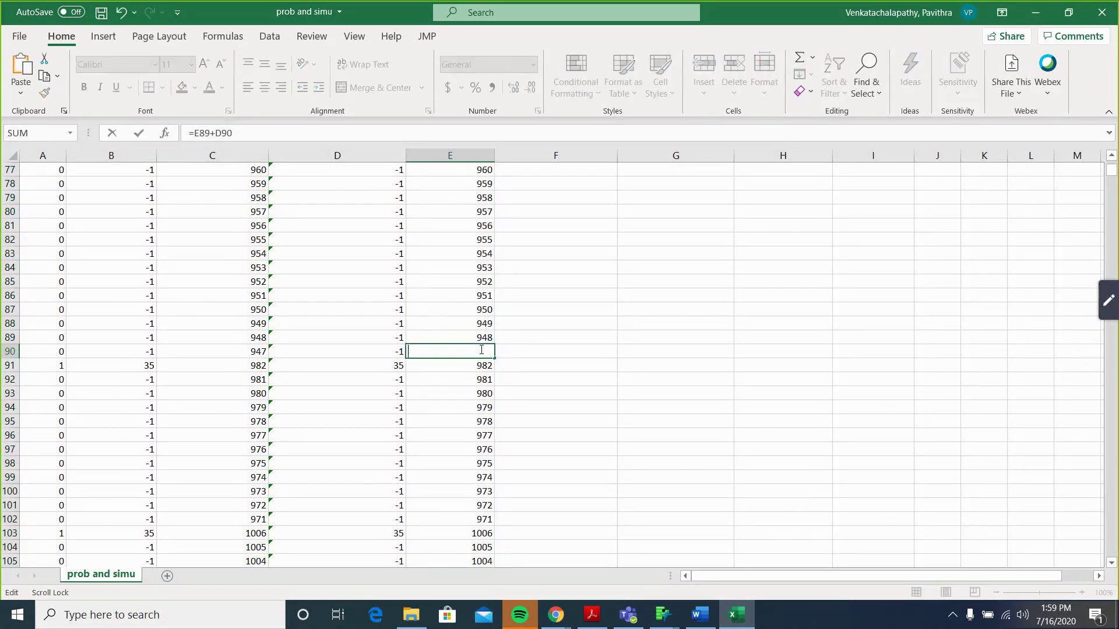
text(0)
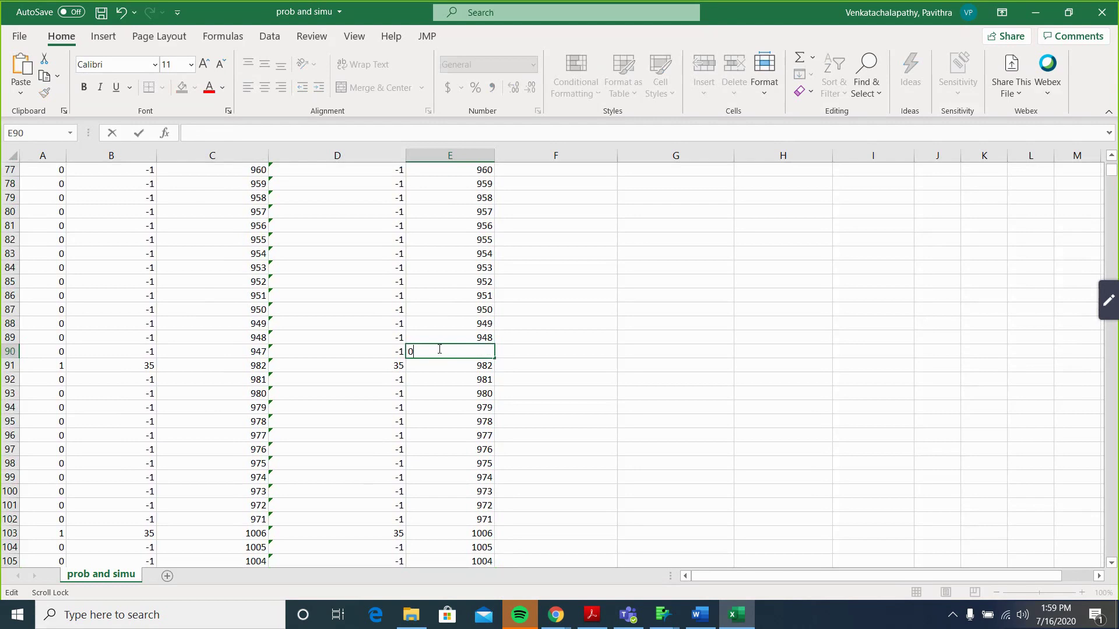
drag(440, 349, 400, 359)
drag(26, 348, 9, 351)
Open the Snipping Tool and capture worksheet rows 88 to 92 across columns A to E
click(248, 623)
text(sni)
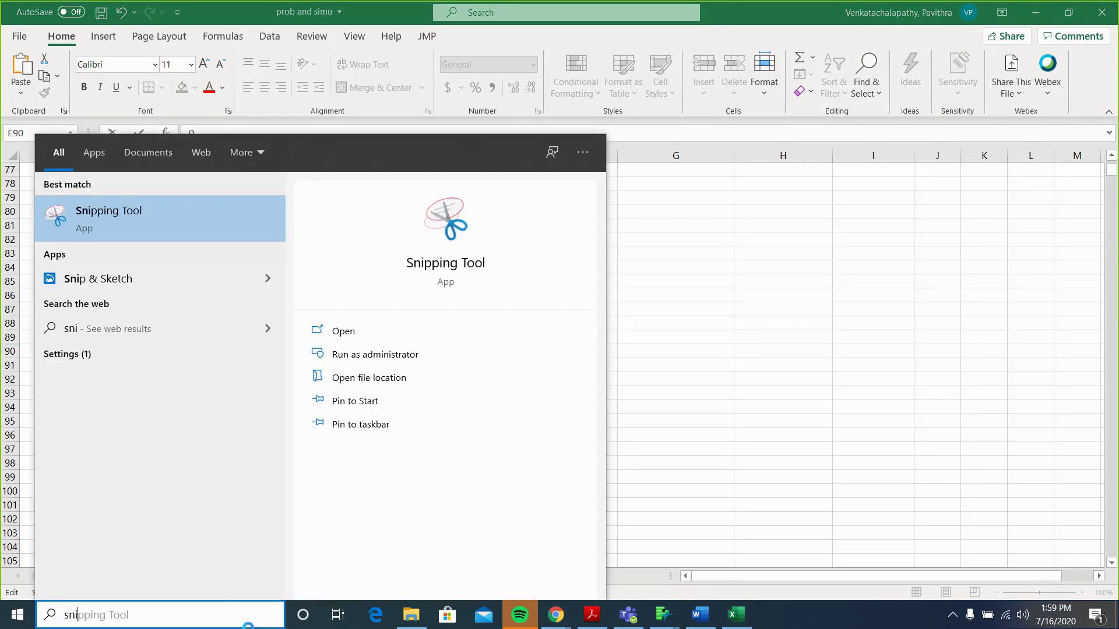
key(Return)
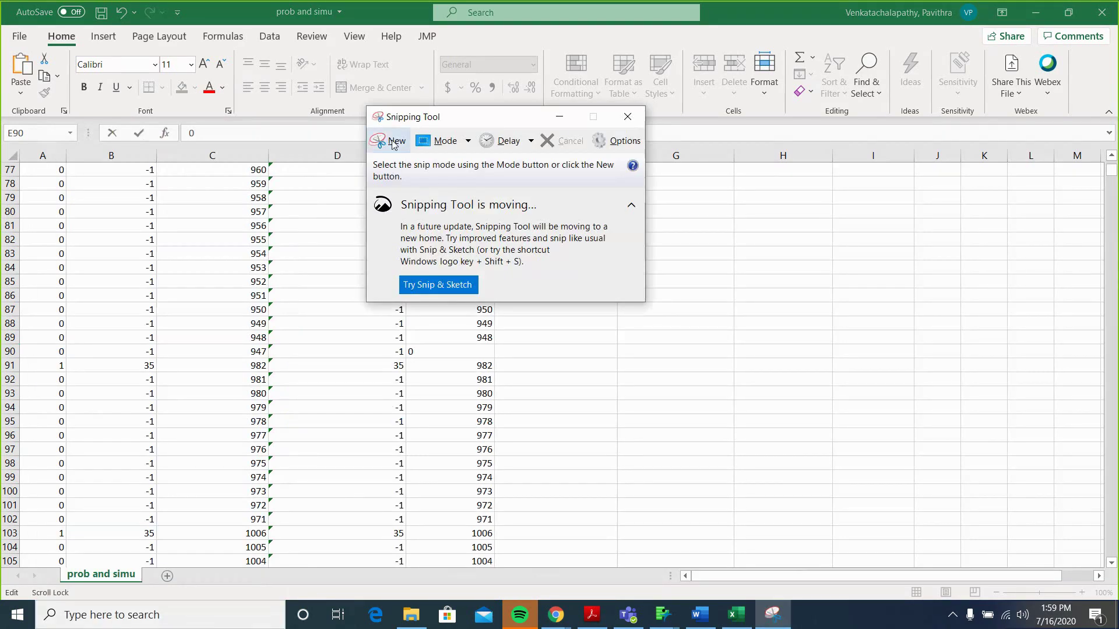
click(392, 141)
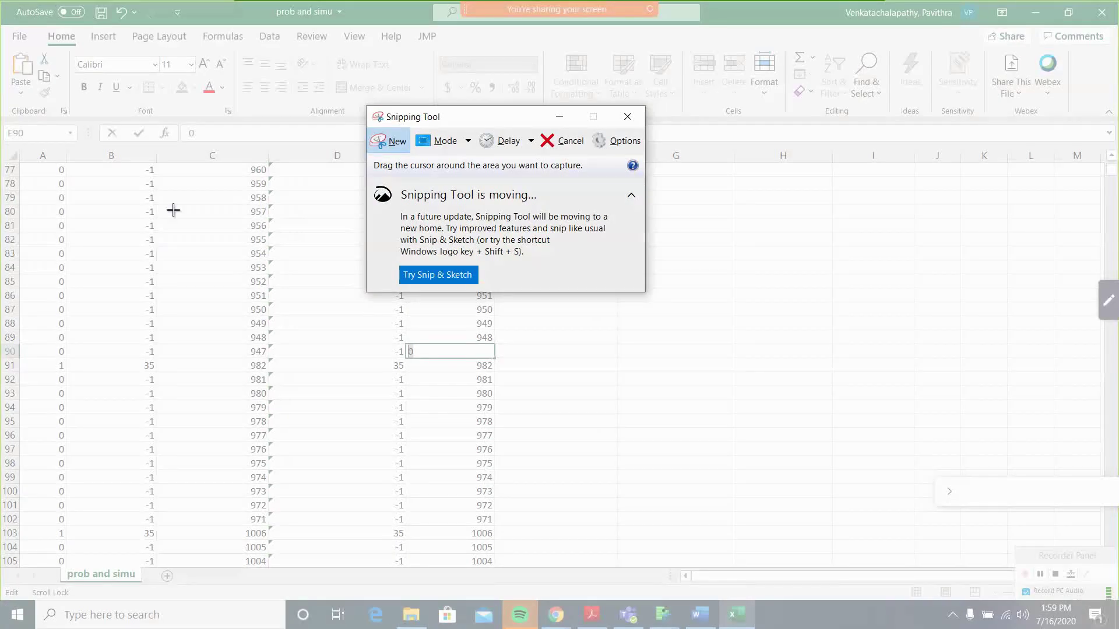
drag(2, 321, 526, 390)
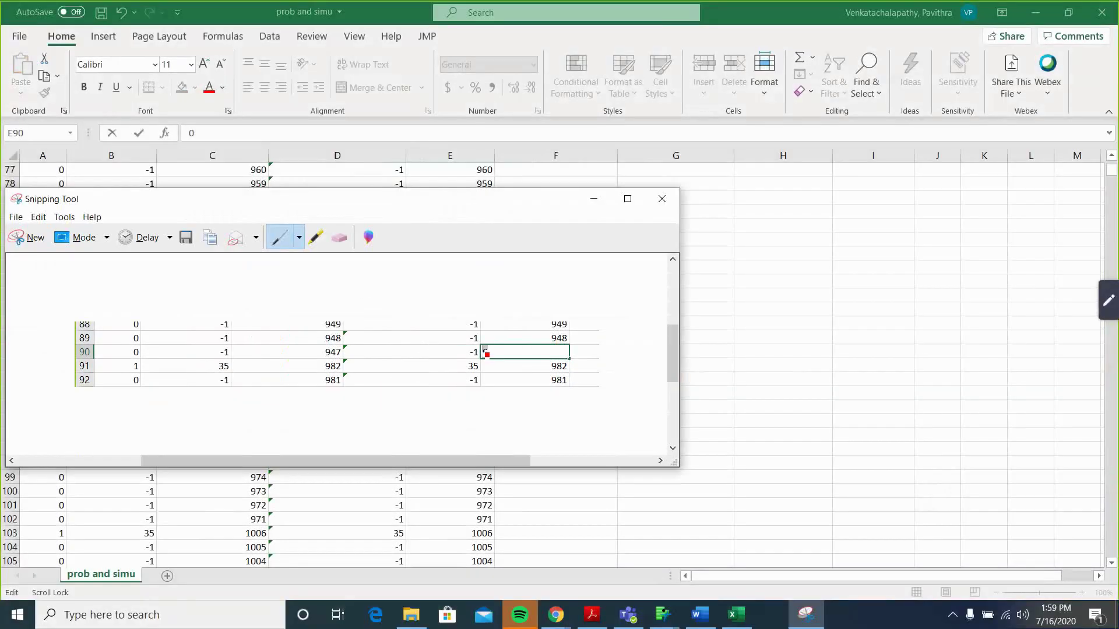
Highlight row 90 in yellow on the snip and close the Snipping Tool without saving
click(302, 242)
click(321, 242)
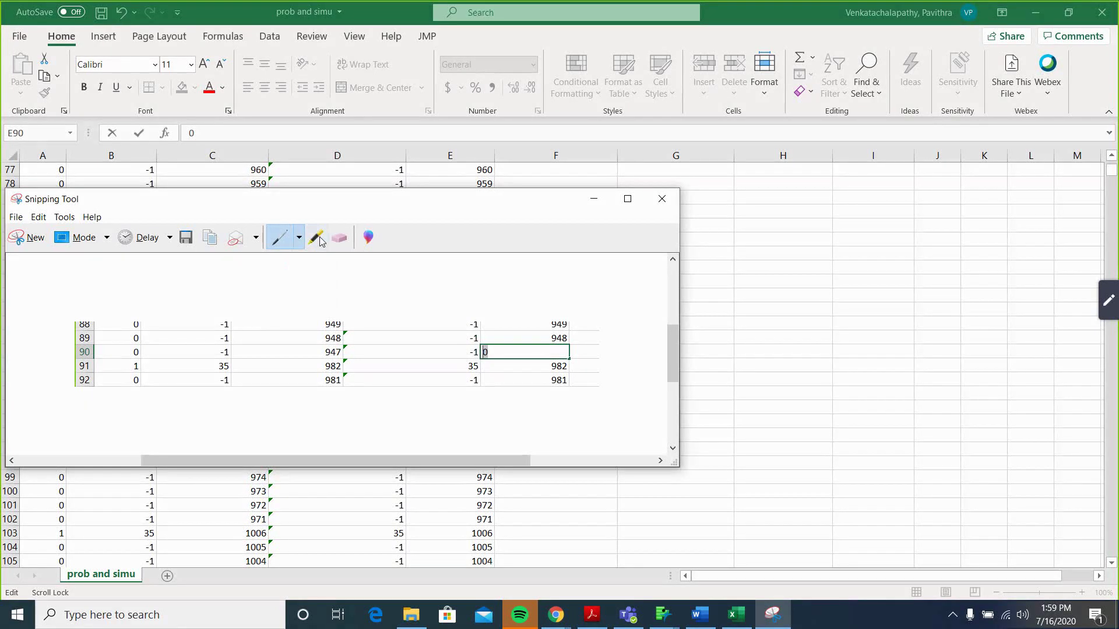
click(317, 239)
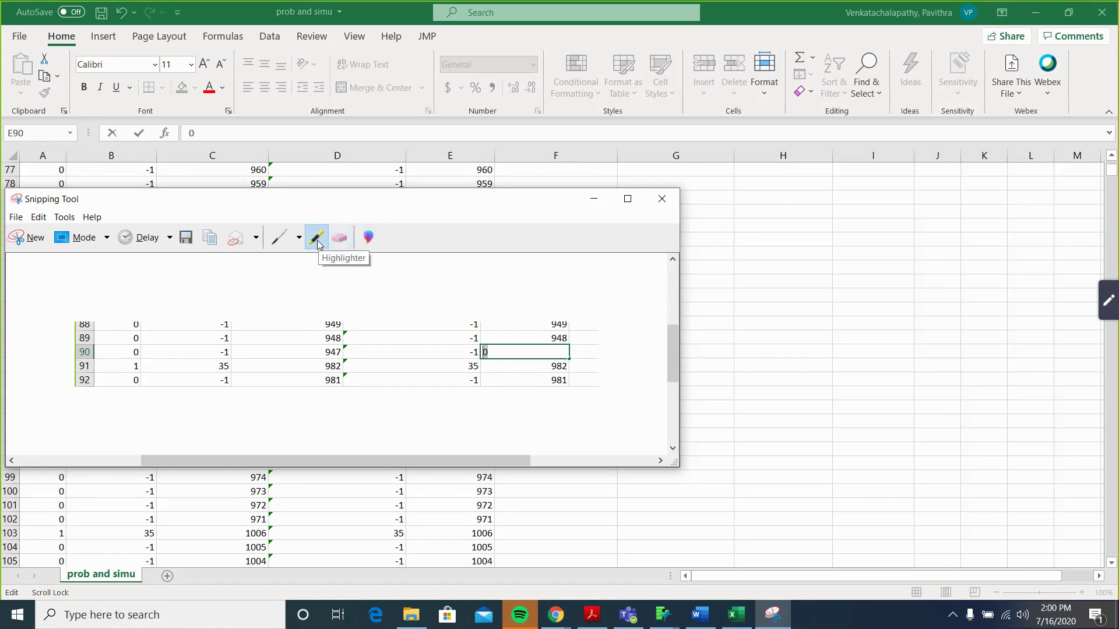
mouse_move(575, 350)
mouse_down()
mouse_move(333, 344)
mouse_move(64, 358)
mouse_up()
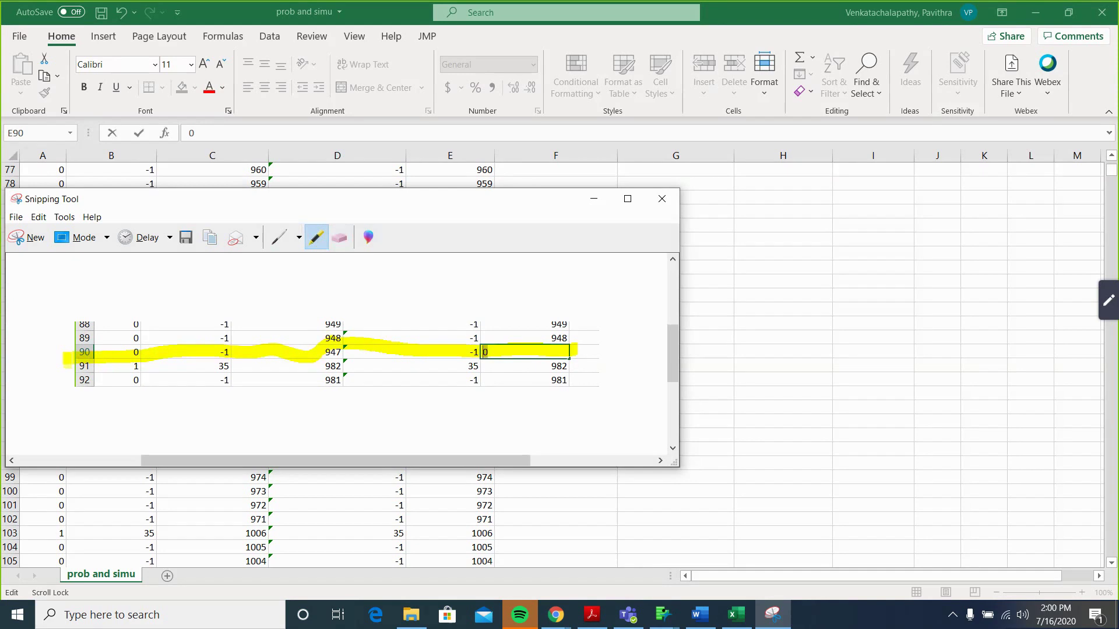
click(663, 200)
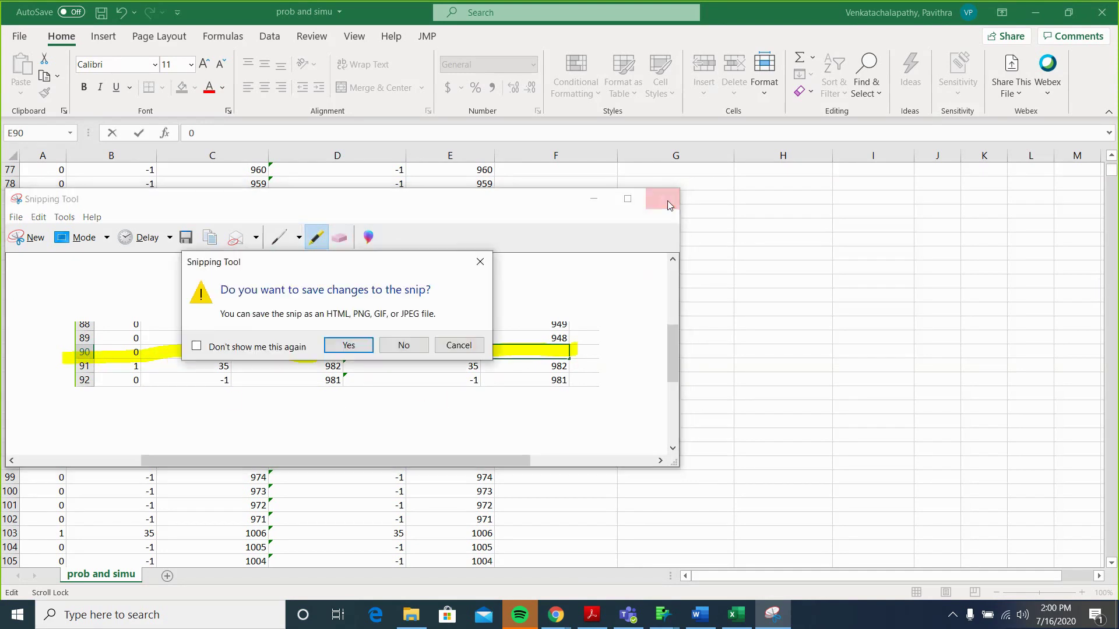
click(407, 344)
scroll(405, 338, up, 2)
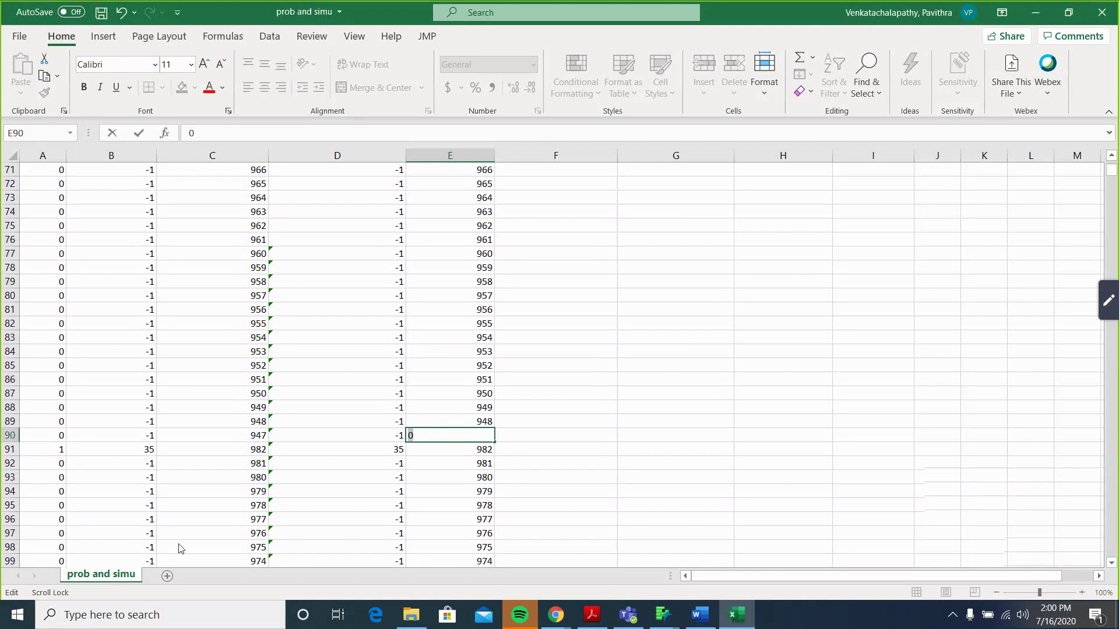
click(169, 613)
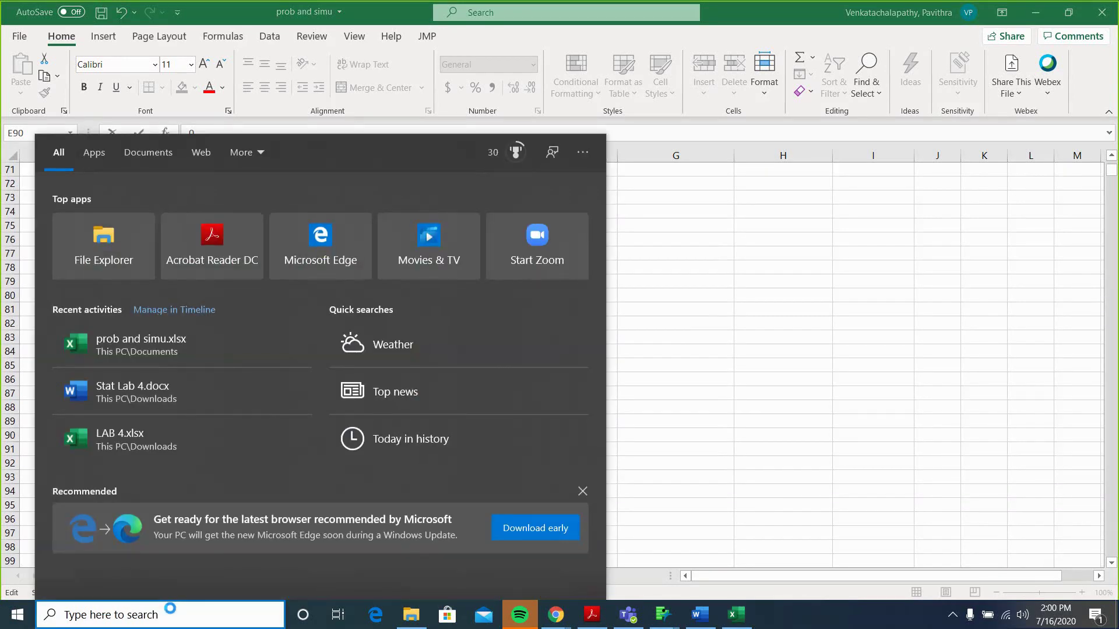
text(sni)
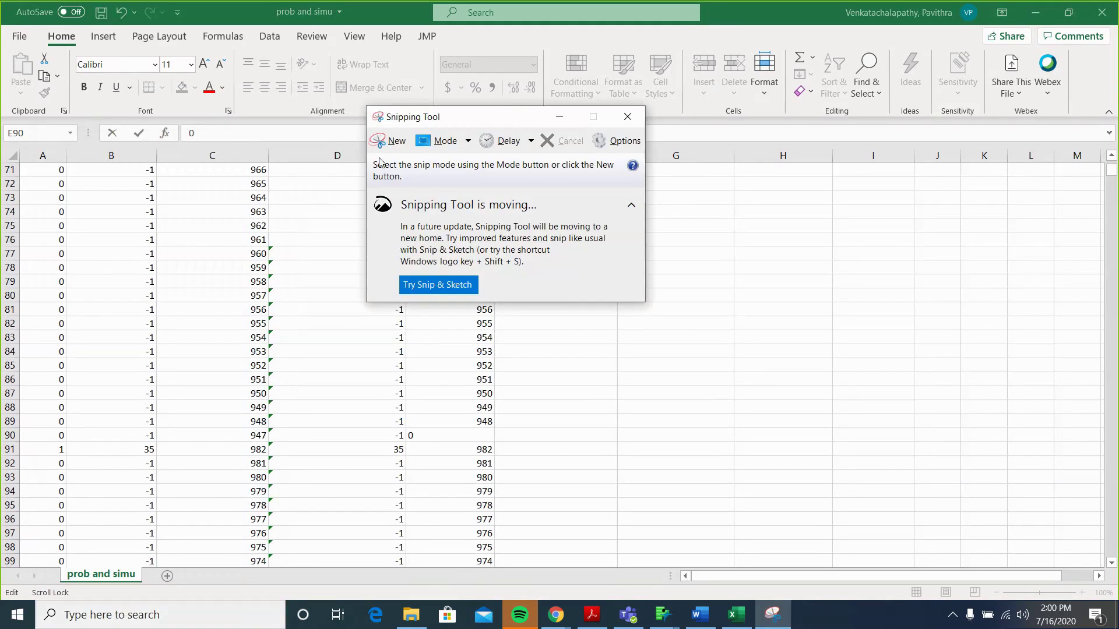
click(393, 141)
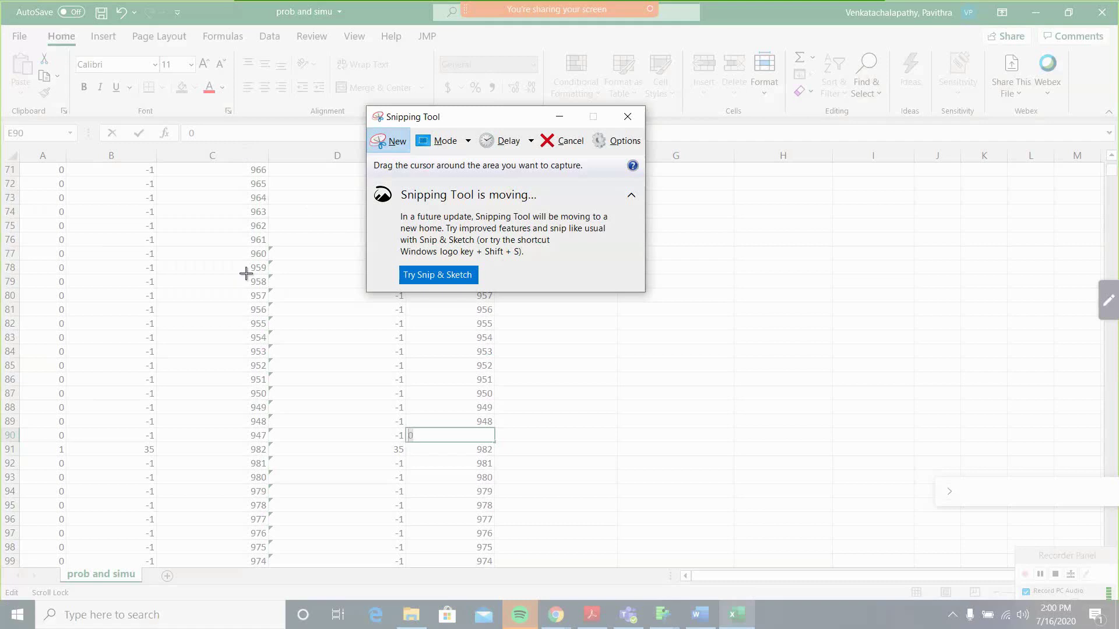
drag(244, 270, 2, 347)
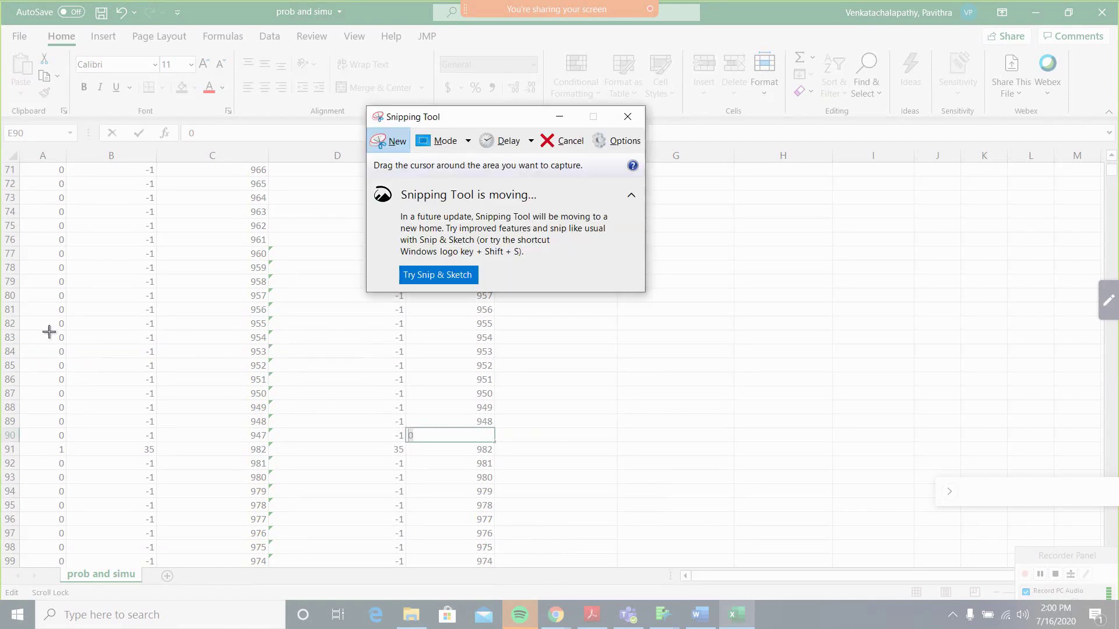
click(622, 116)
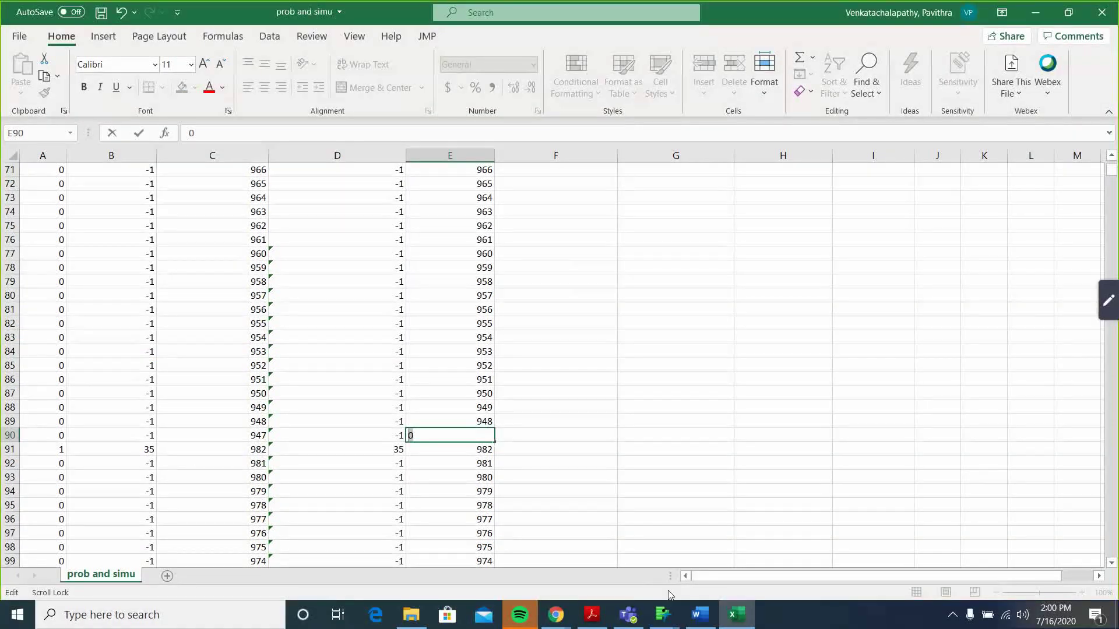
Switch to the Stat Lab 4 report in Word and review its bet snips, Summary of Findings and Summary of Results
click(700, 614)
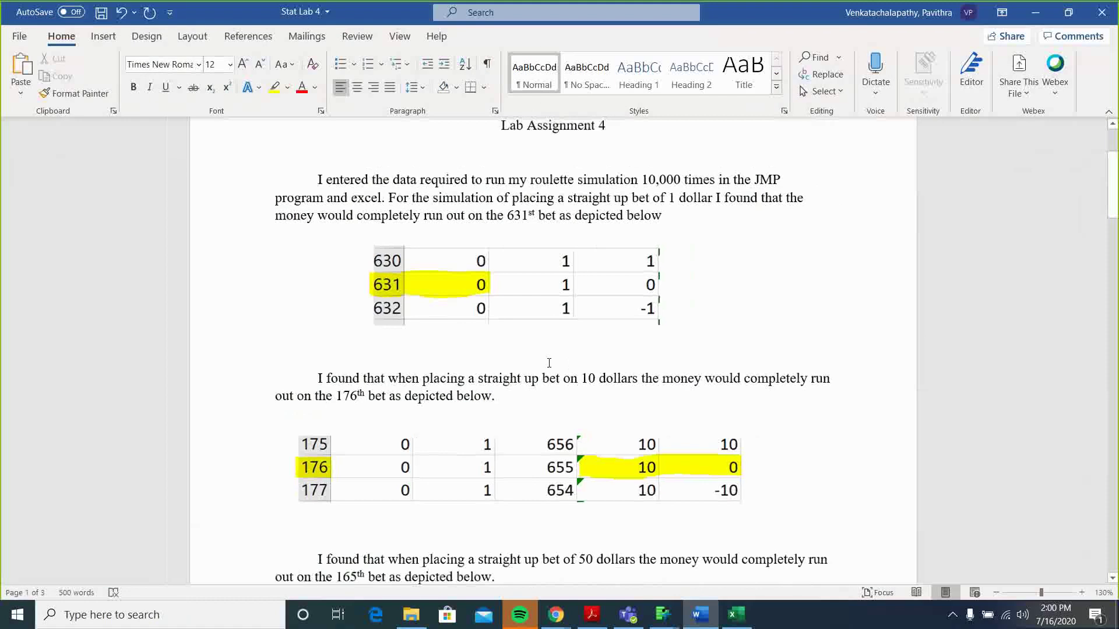
scroll(549, 363, down, 5)
scroll(549, 363, down, 10)
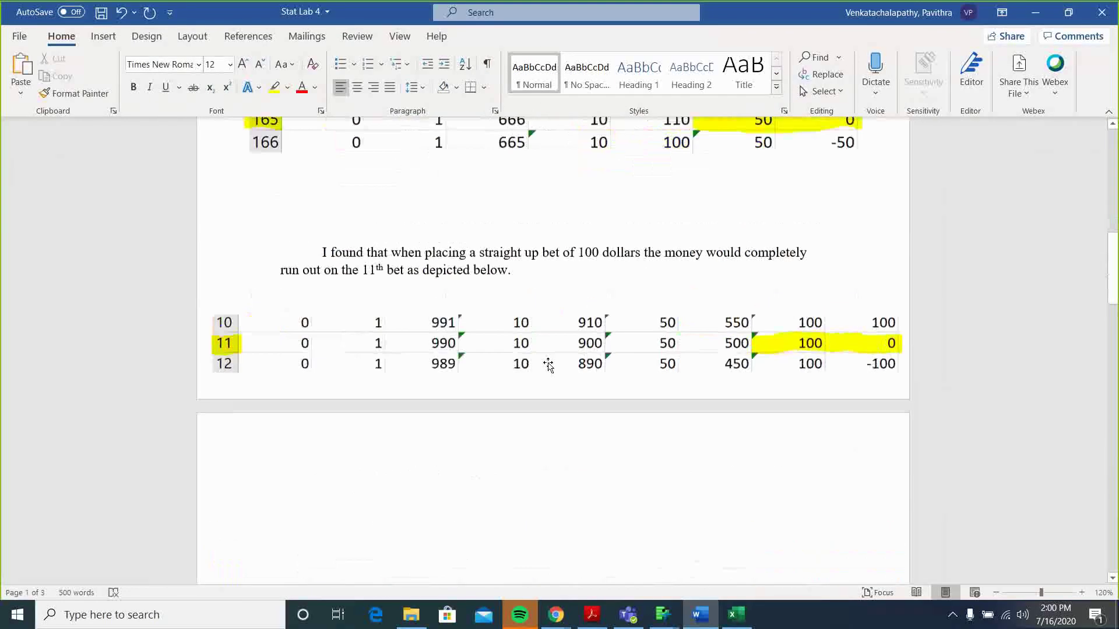
scroll(540, 307, down, 3)
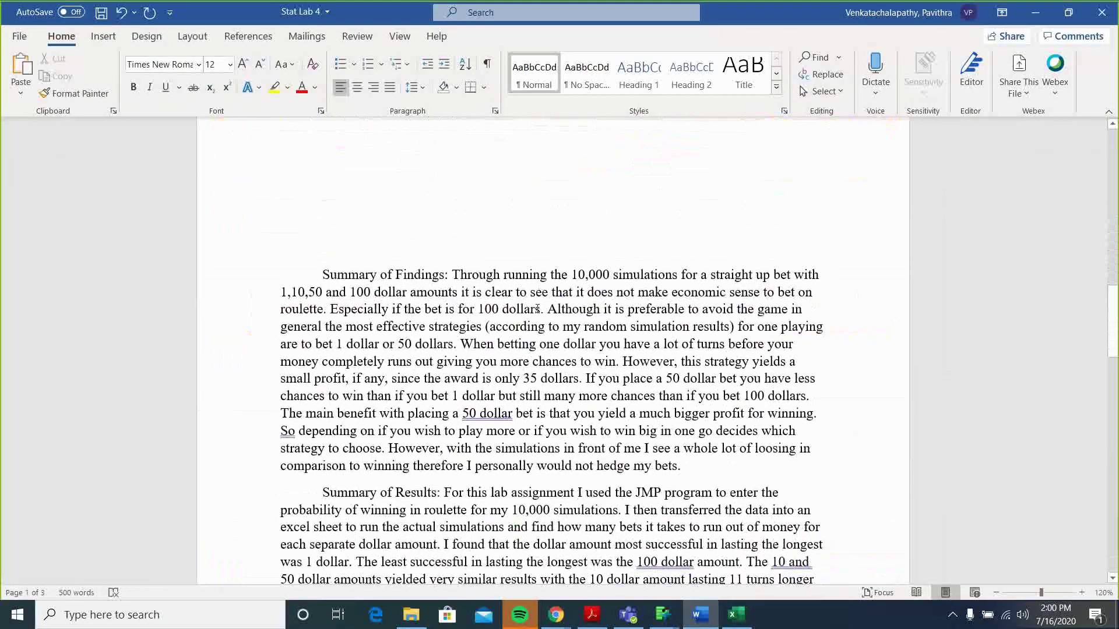
scroll(563, 331, up, 1)
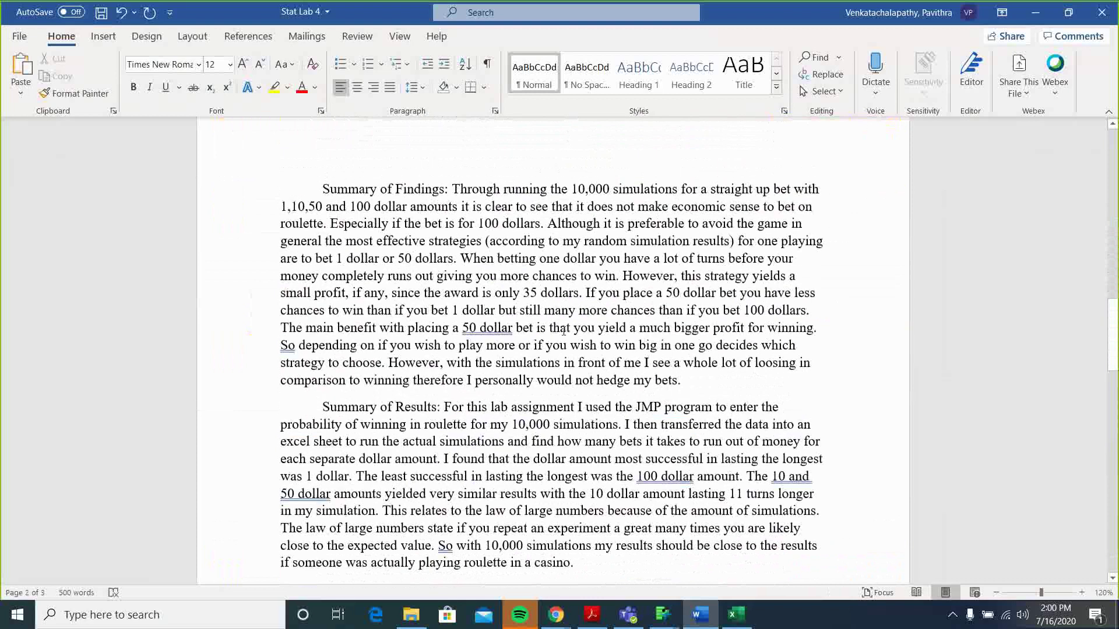
scroll(634, 499, down, 1)
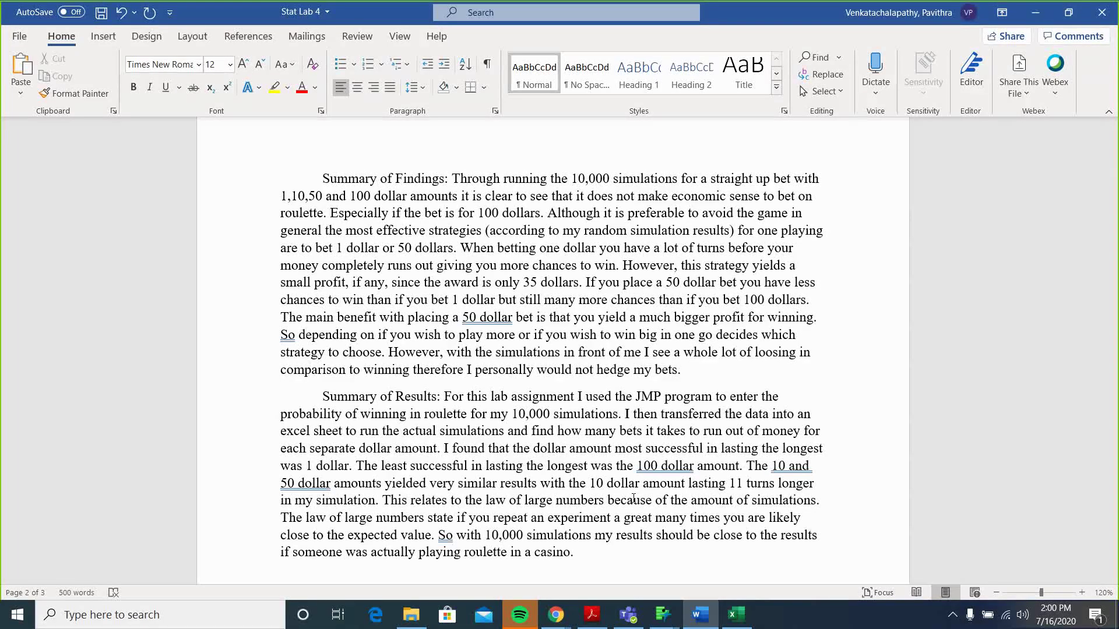
scroll(634, 498, up, 3)
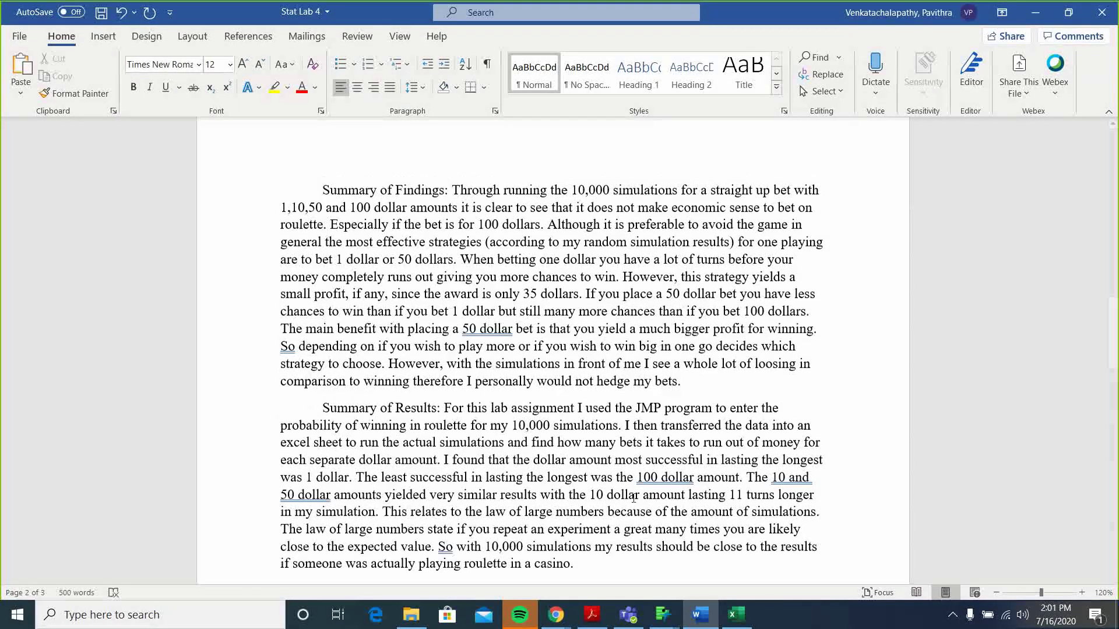
scroll(634, 498, down, 3)
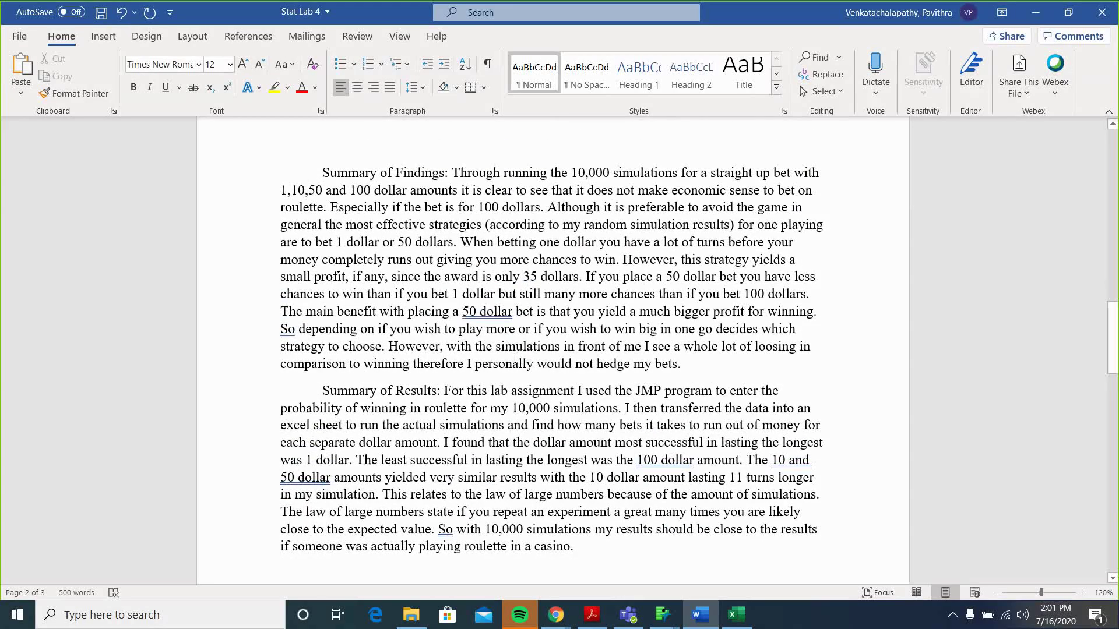
Switch to the assignment document in Chrome and examine the report instructions, including the question on the law of large numbers
mouse_move(555, 615)
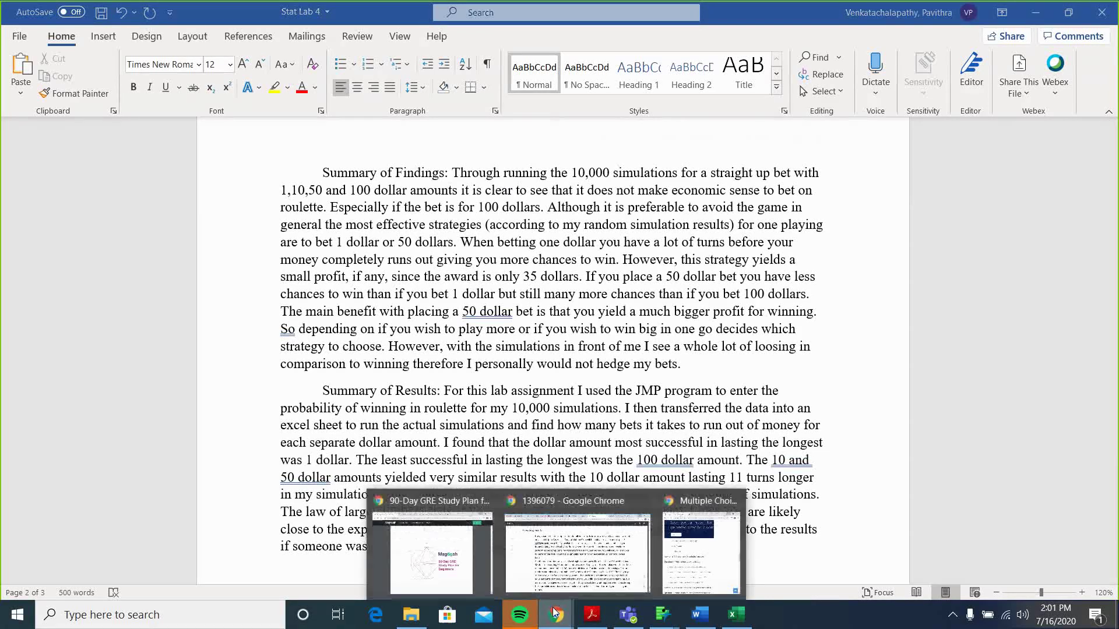
click(594, 566)
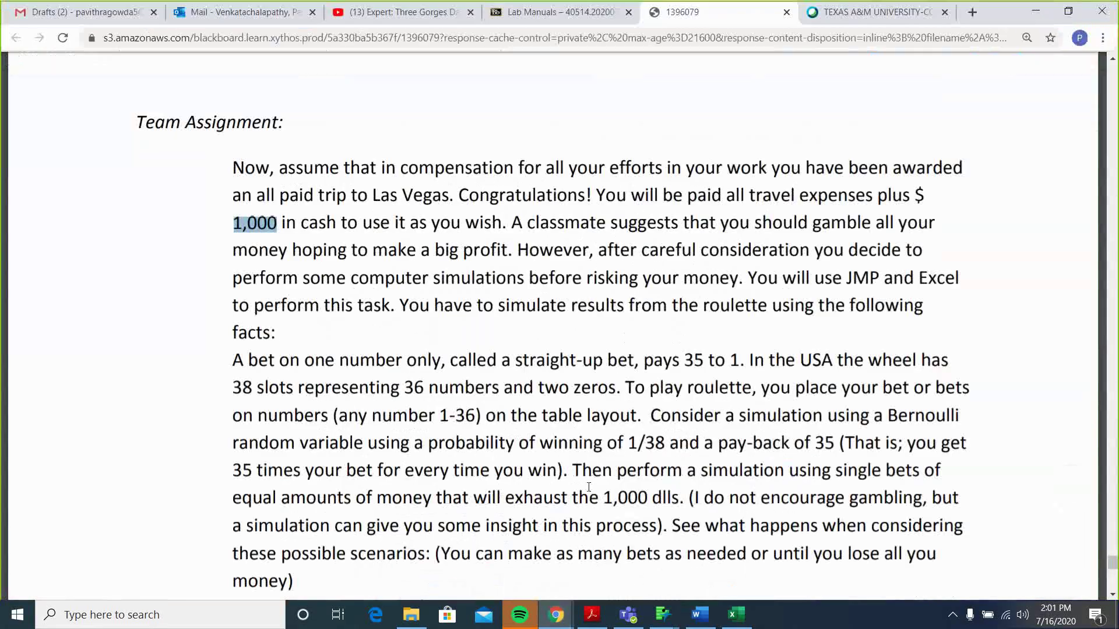
scroll(588, 487, down, 3)
scroll(589, 487, down, 3)
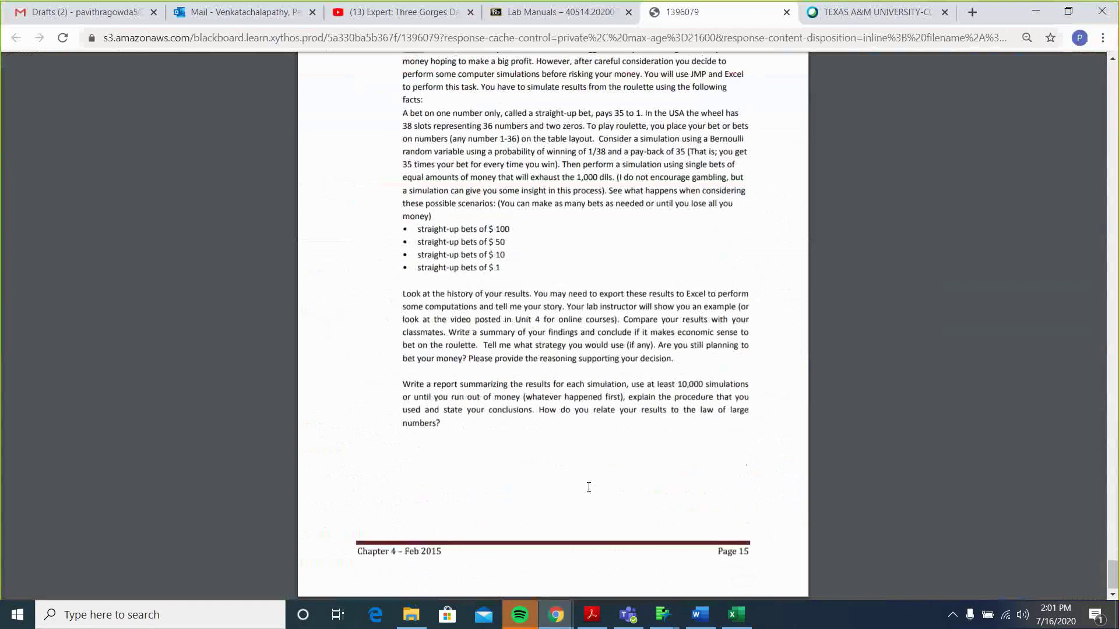
scroll(589, 487, up, 2)
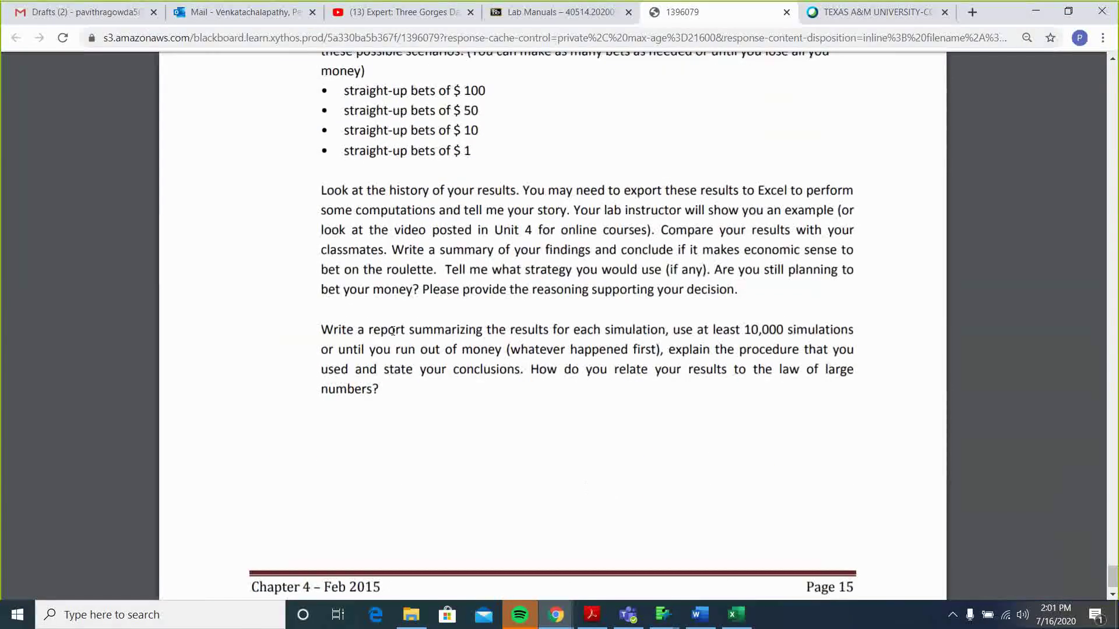
drag(322, 330, 378, 390)
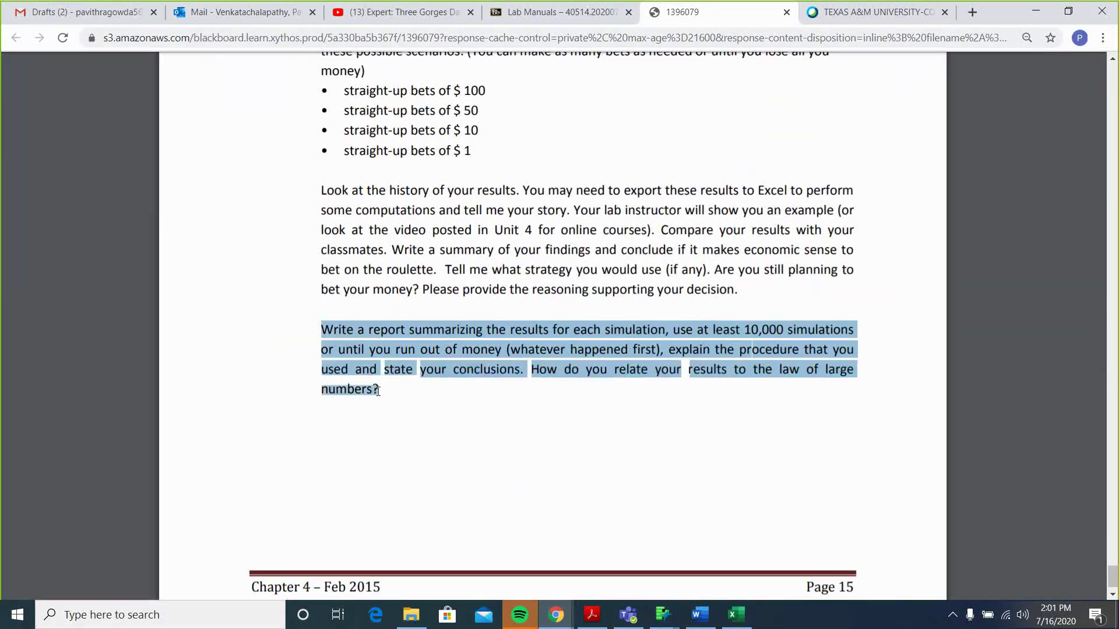
click(378, 390)
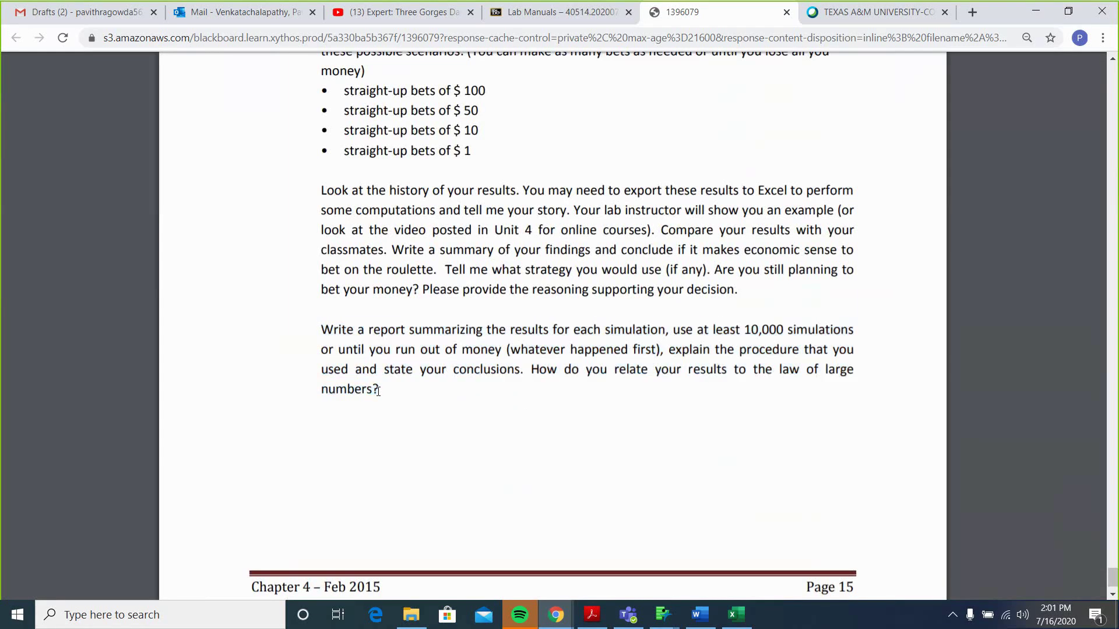
drag(531, 369, 377, 390)
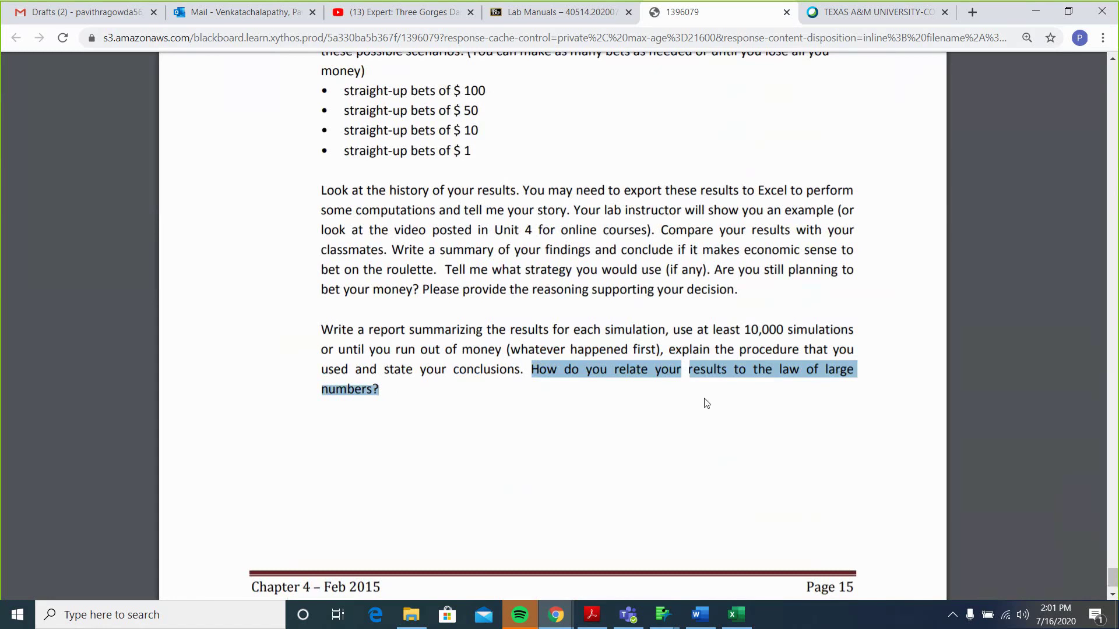
click(819, 388)
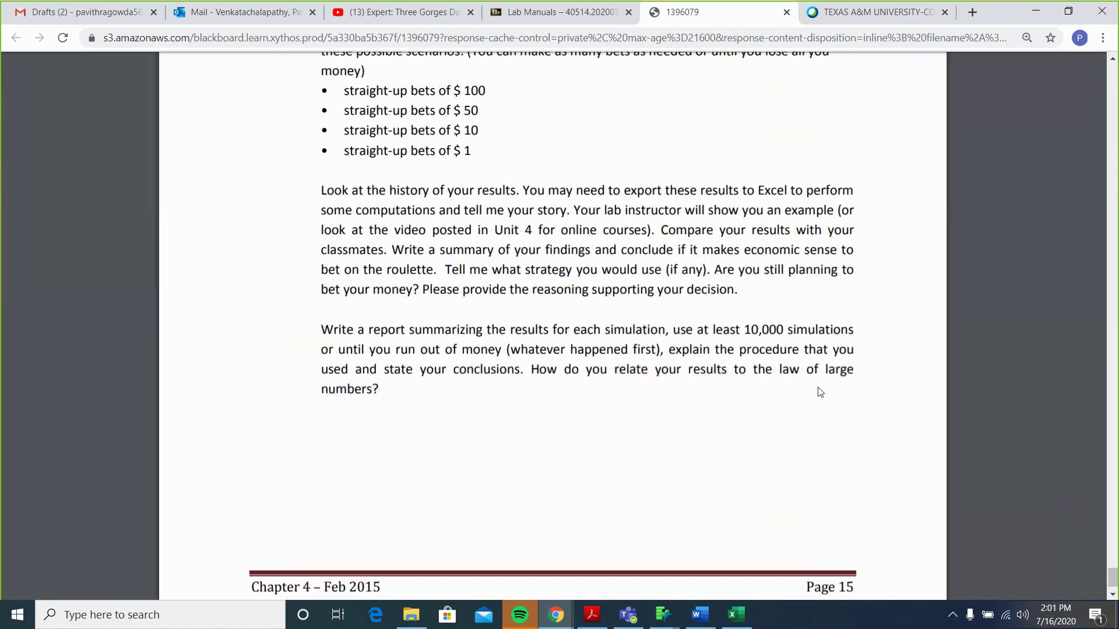
Examine the assignment's roulette facts, the straight-up bet scenarios and the paragraph asking for findings and a betting strategy
scroll(820, 392, up, 5)
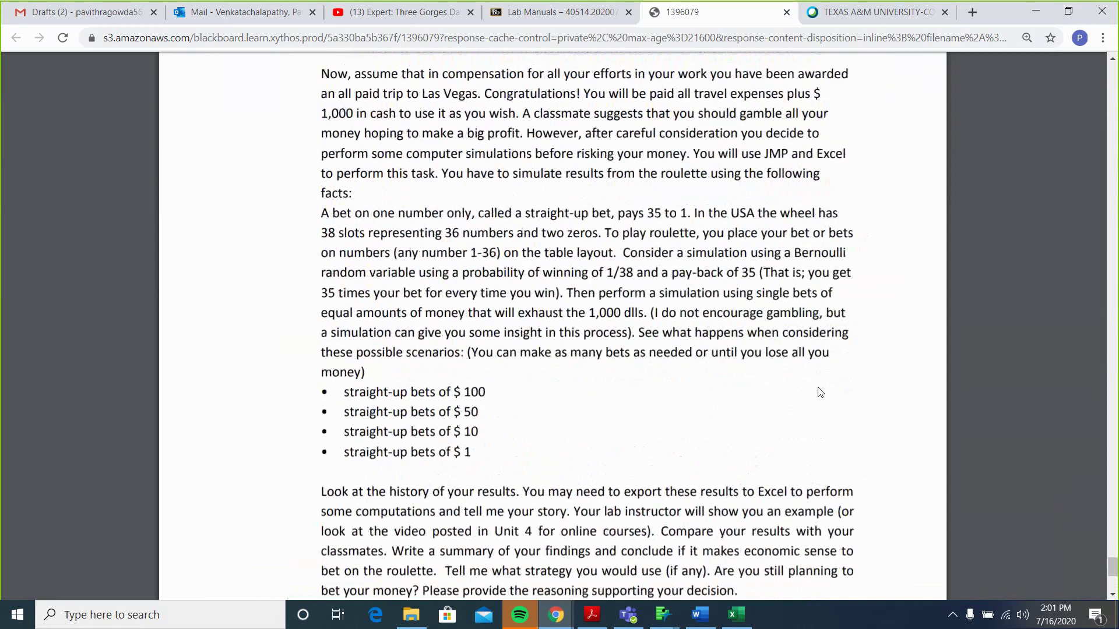
scroll(820, 391, down, 1)
drag(321, 208, 823, 354)
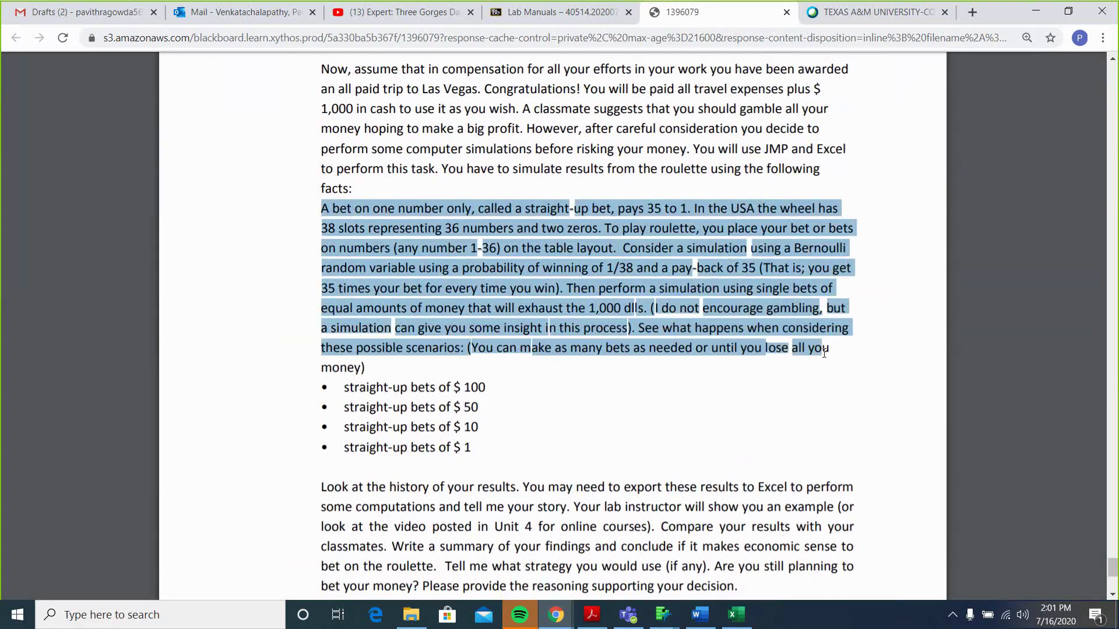
click(823, 353)
scroll(824, 353, down, 4)
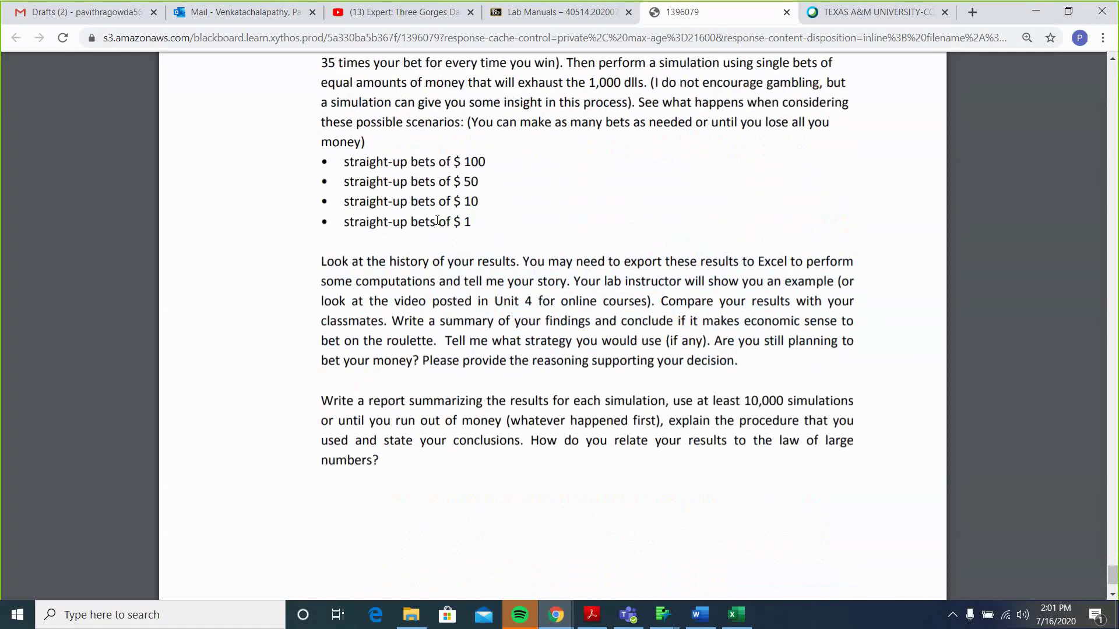
drag(322, 261, 735, 365)
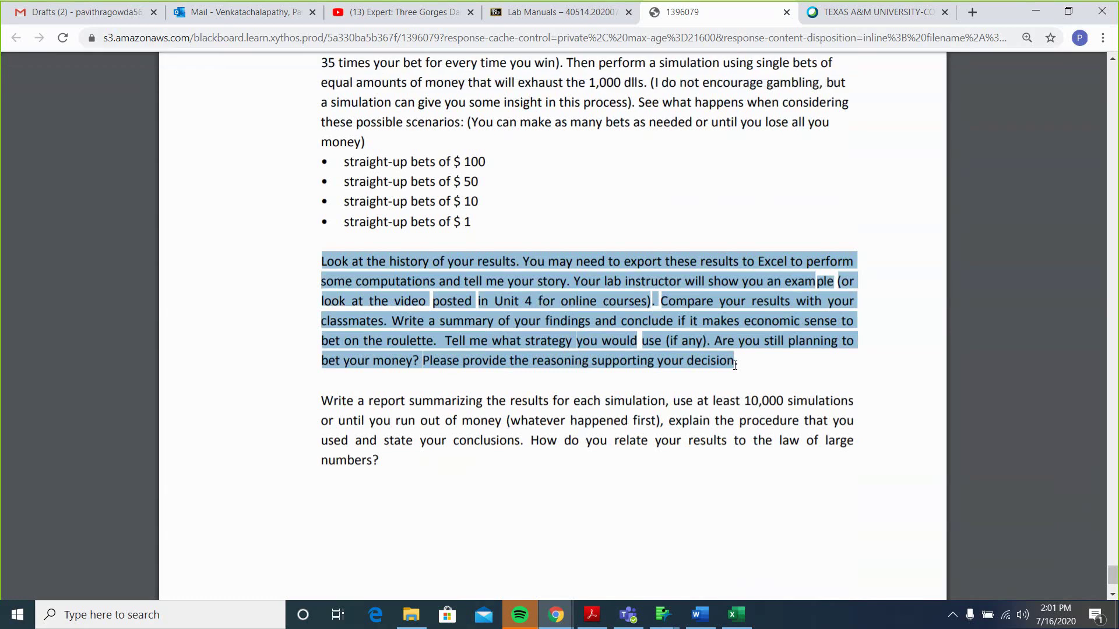
click(735, 365)
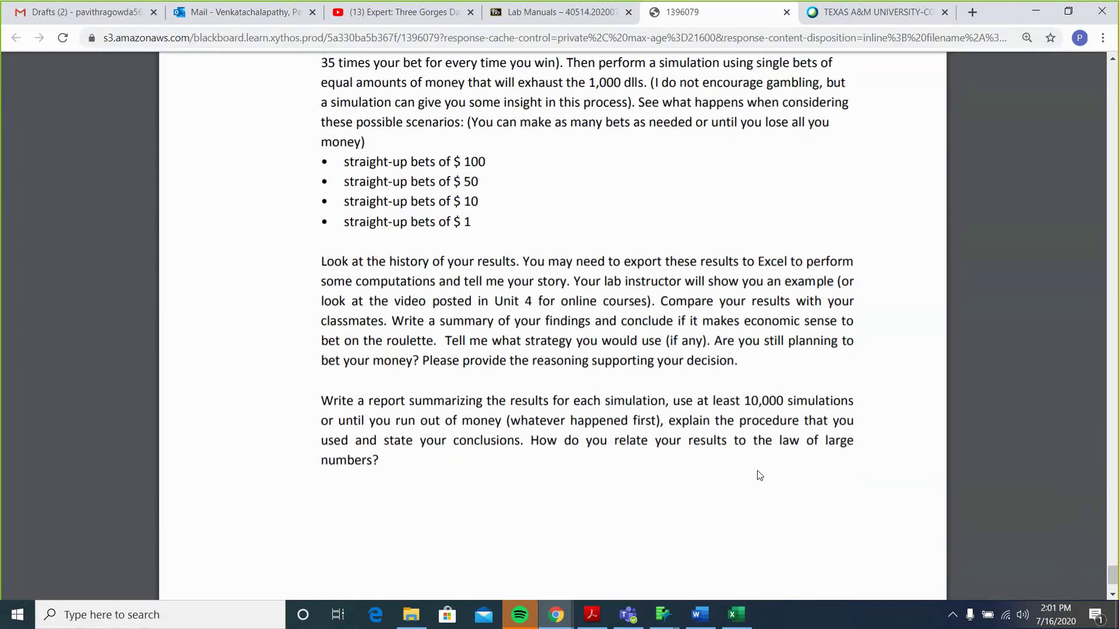
Switch back to the prob and simu workbook in Excel and undo the example 0 in E90
click(739, 616)
scroll(614, 450, up, 20)
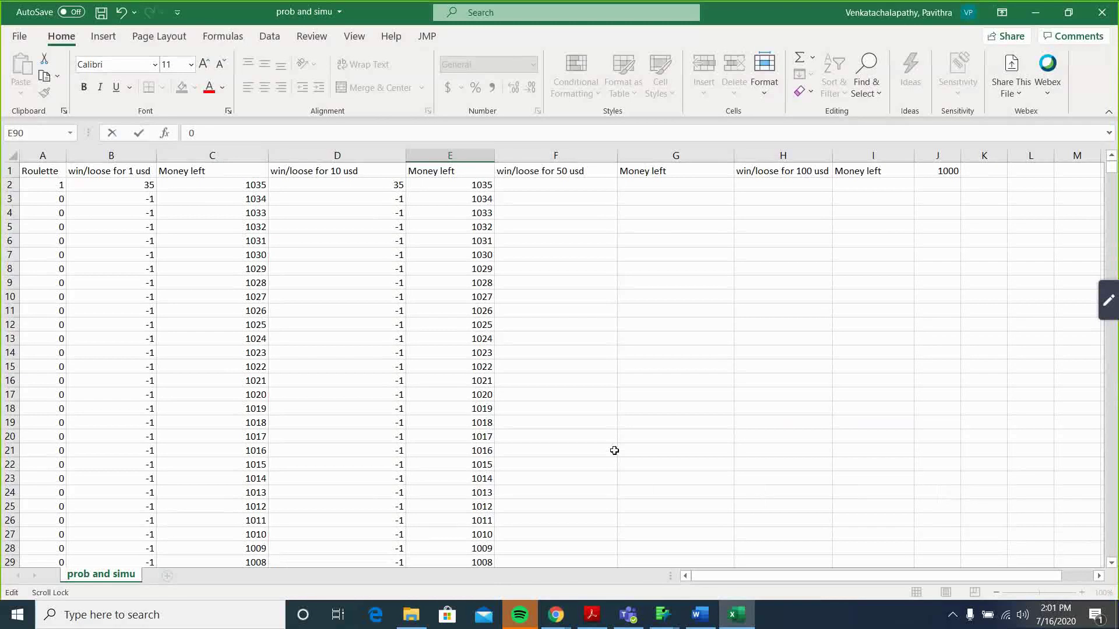
key(ctrl+z)
click(614, 451)
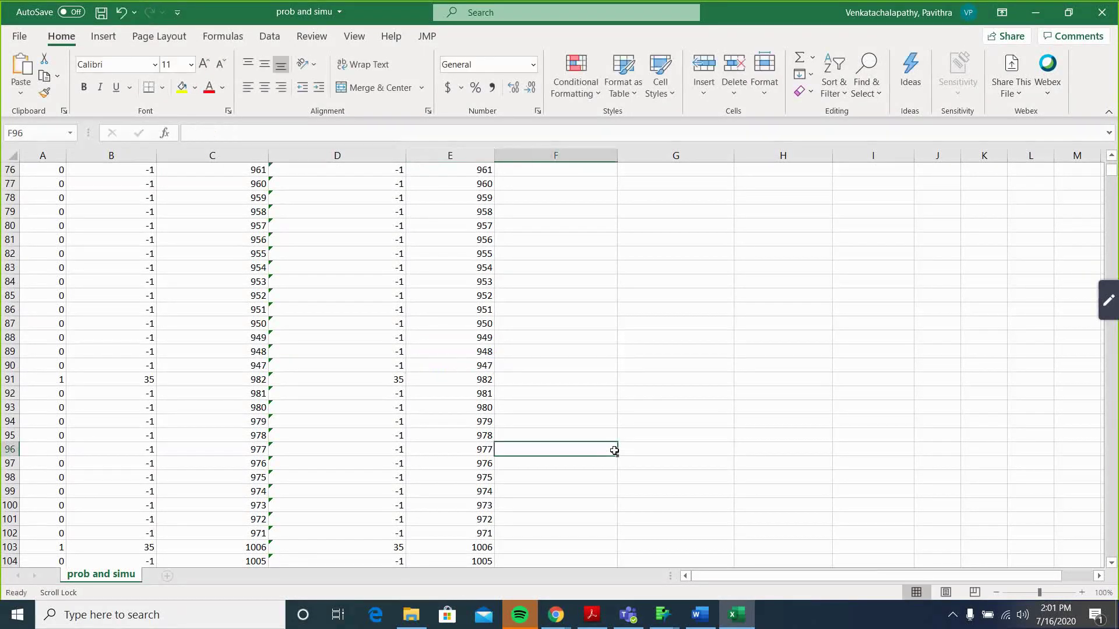
Inspect the 1 usd Money left formulas in C3 and C2 and the win/loose formula in B2
scroll(614, 451, up, 20)
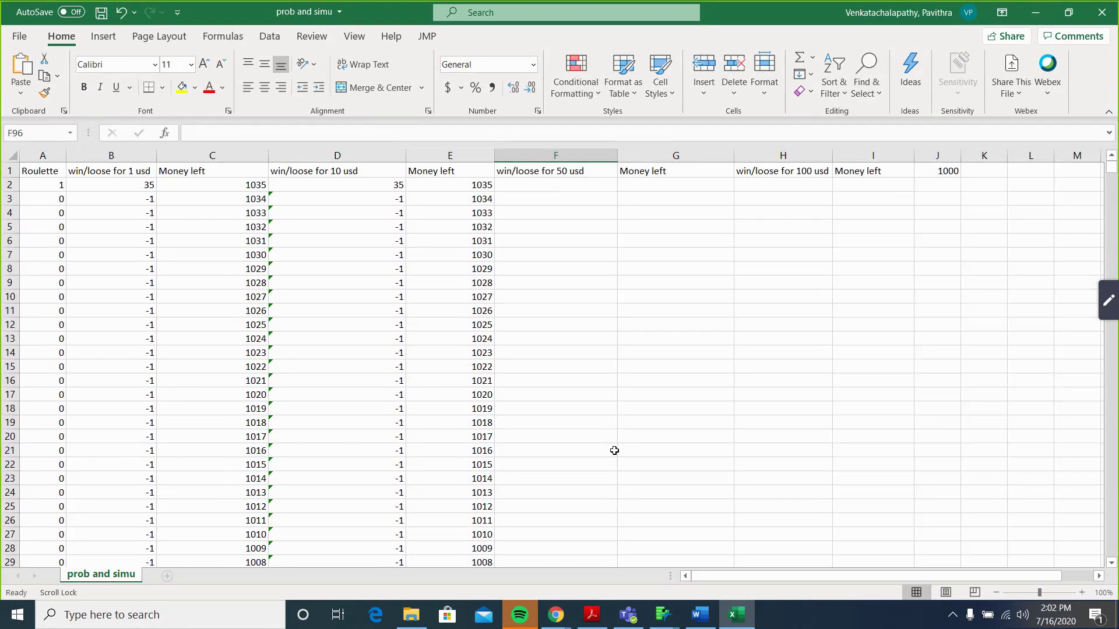
click(233, 204)
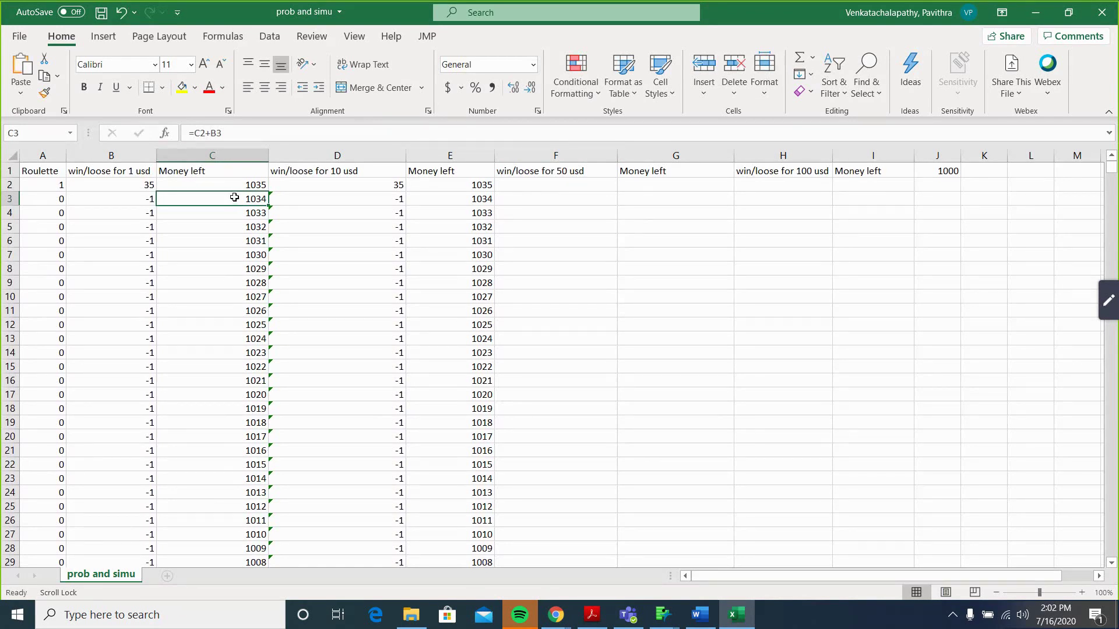
double_click(233, 184)
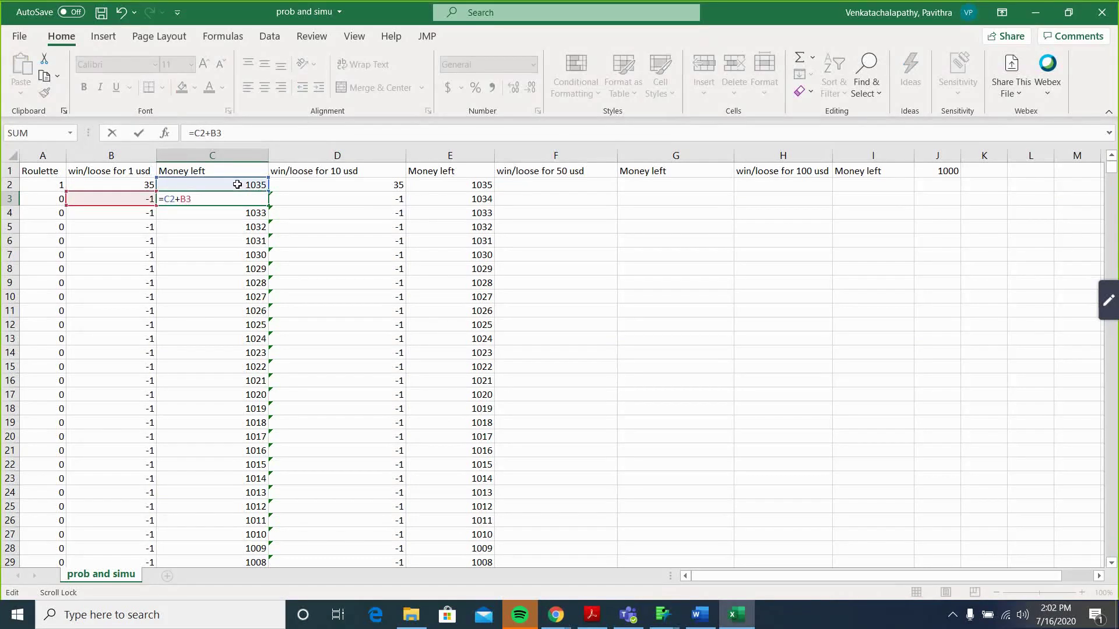
text(=J1+B2)
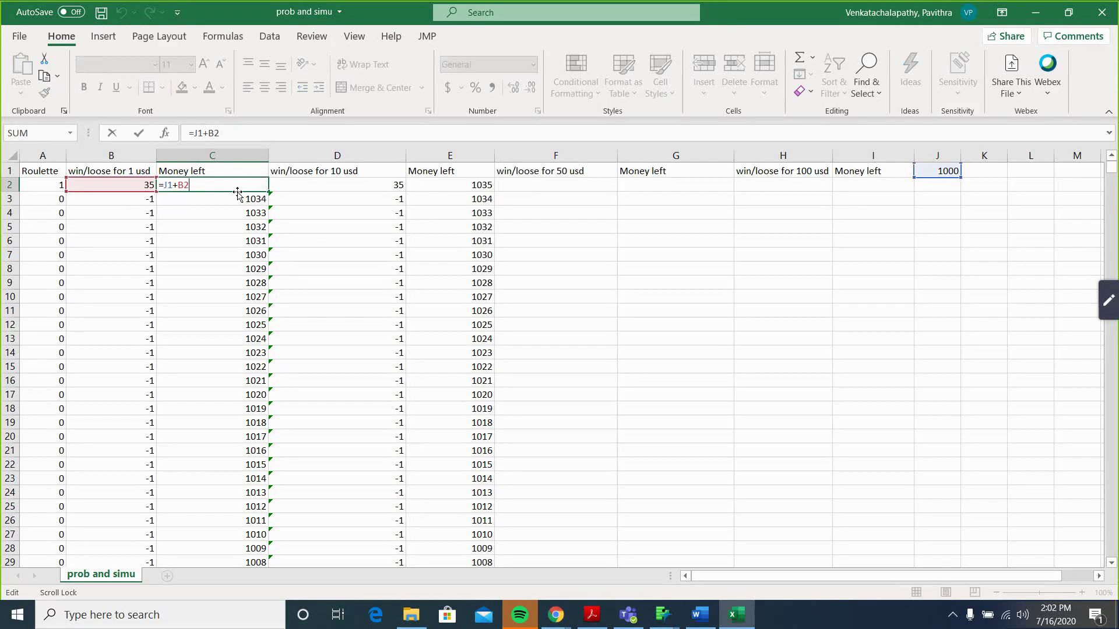
double_click(238, 200)
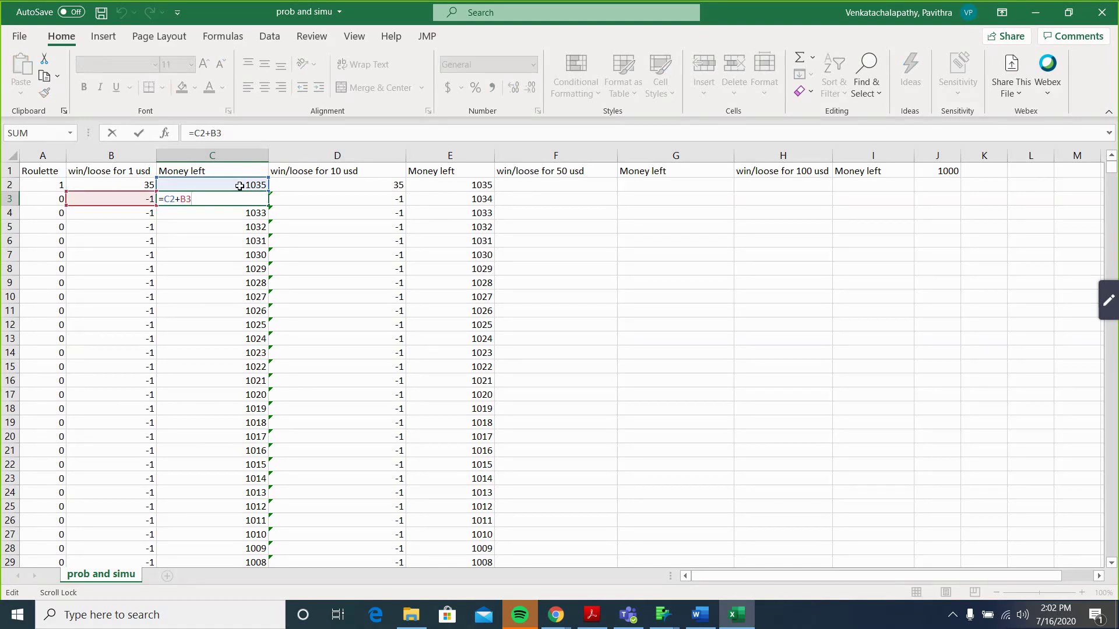
double_click(240, 186)
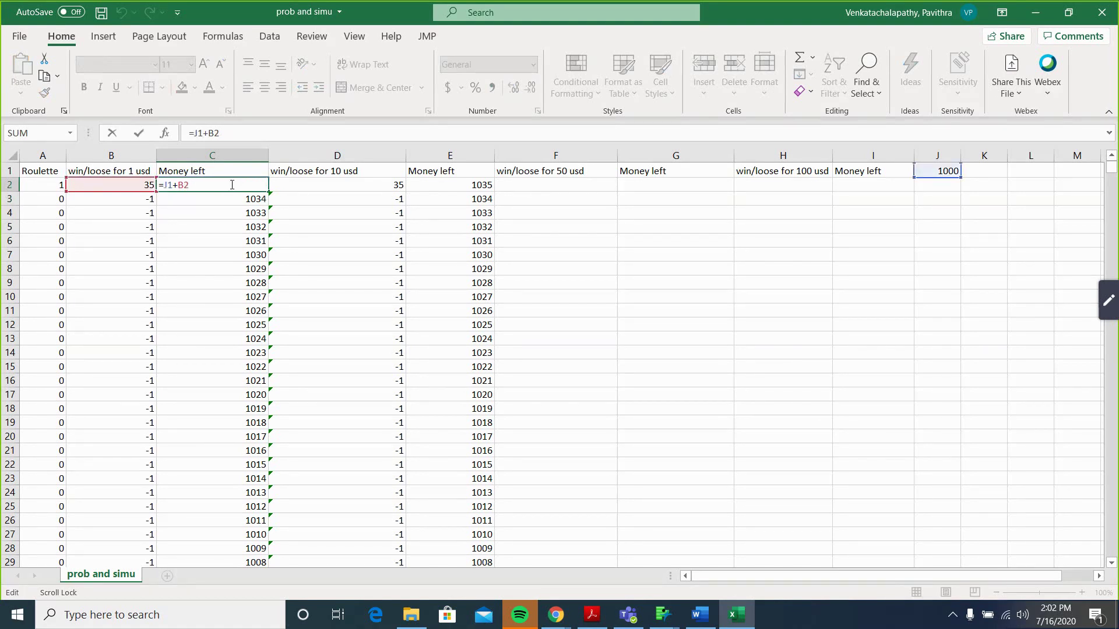
click(137, 185)
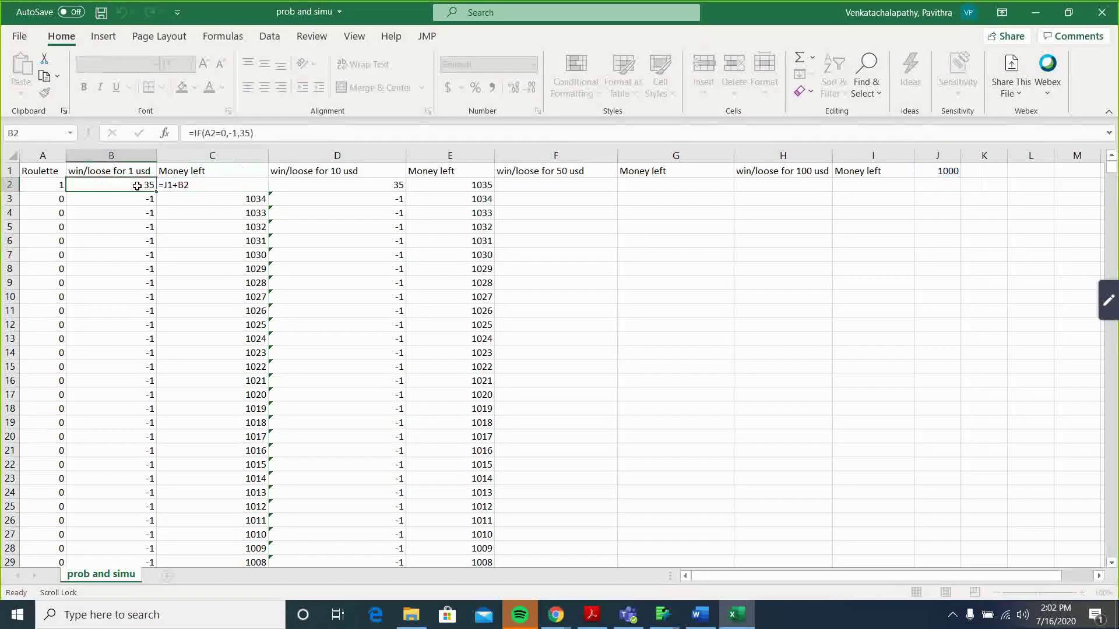
Trace how the formulas in B2, C2 and C3 use the roulette result, the starting money in J1 and the previous balance
double_click(137, 186)
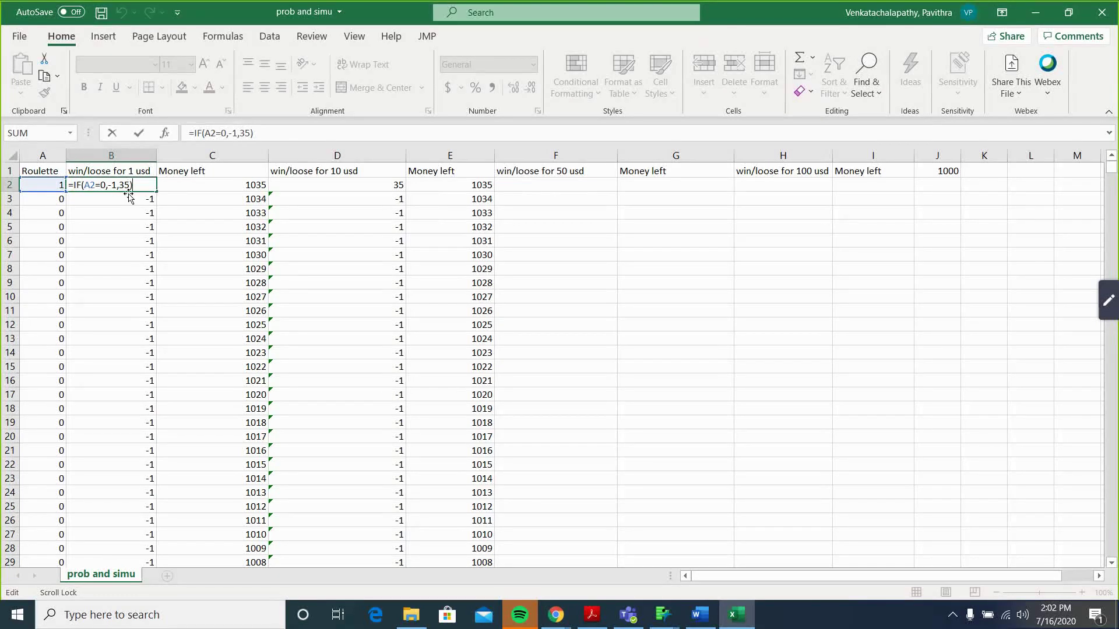
double_click(231, 185)
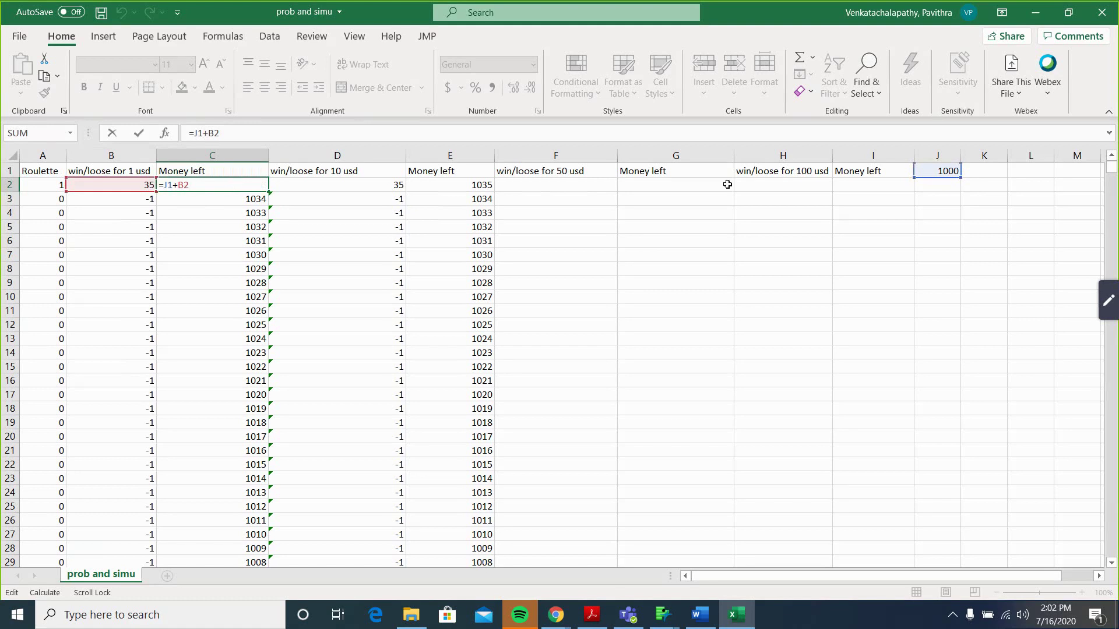
click(943, 168)
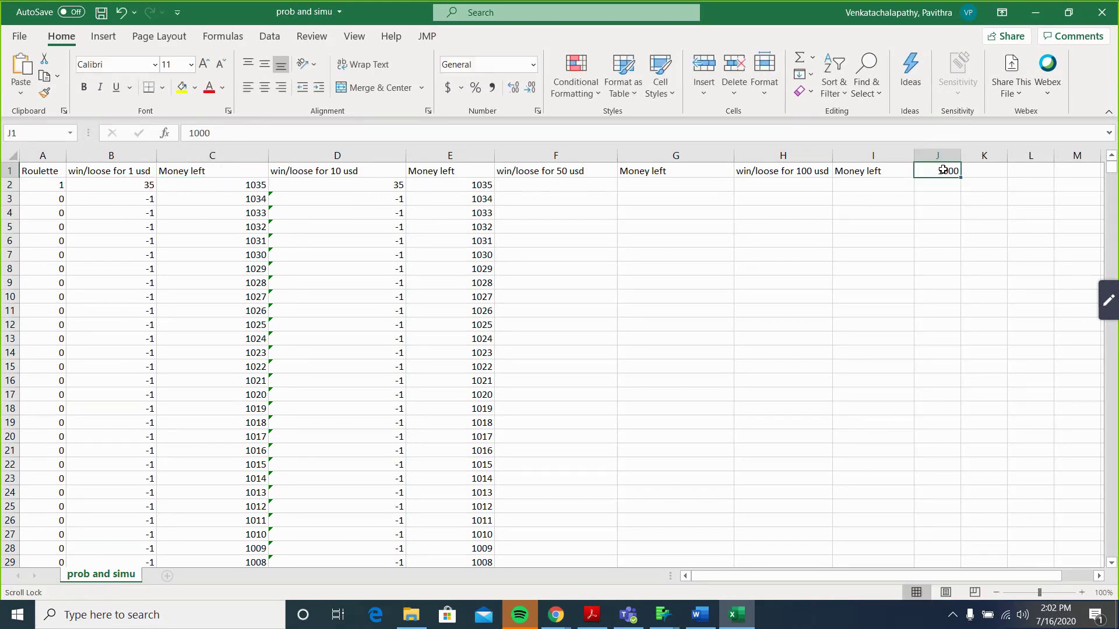
double_click(206, 185)
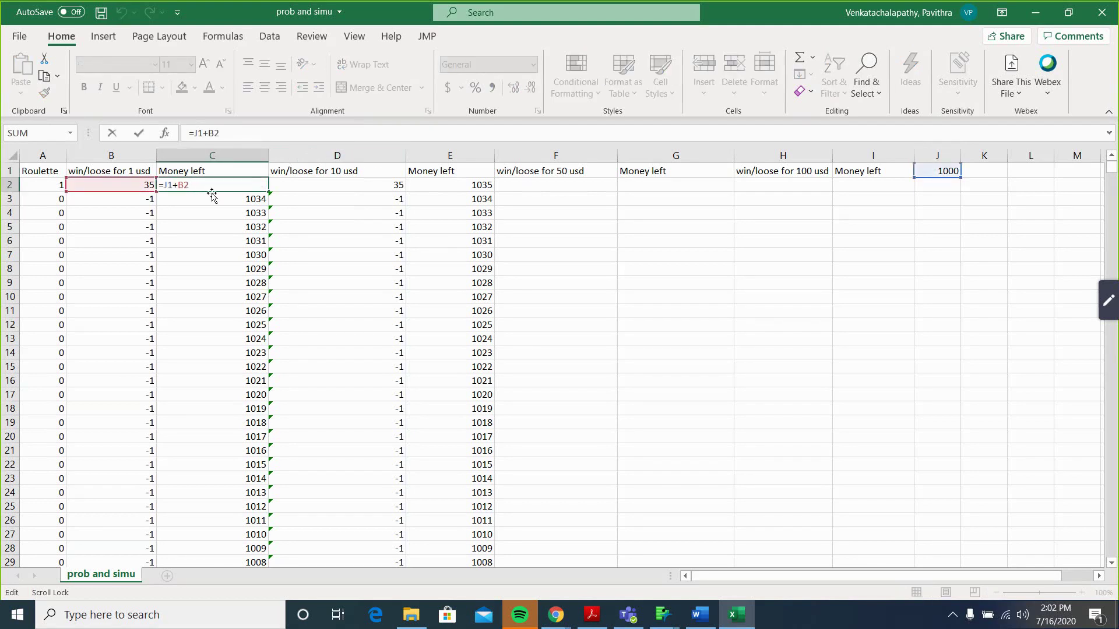
click(216, 197)
double_click(216, 198)
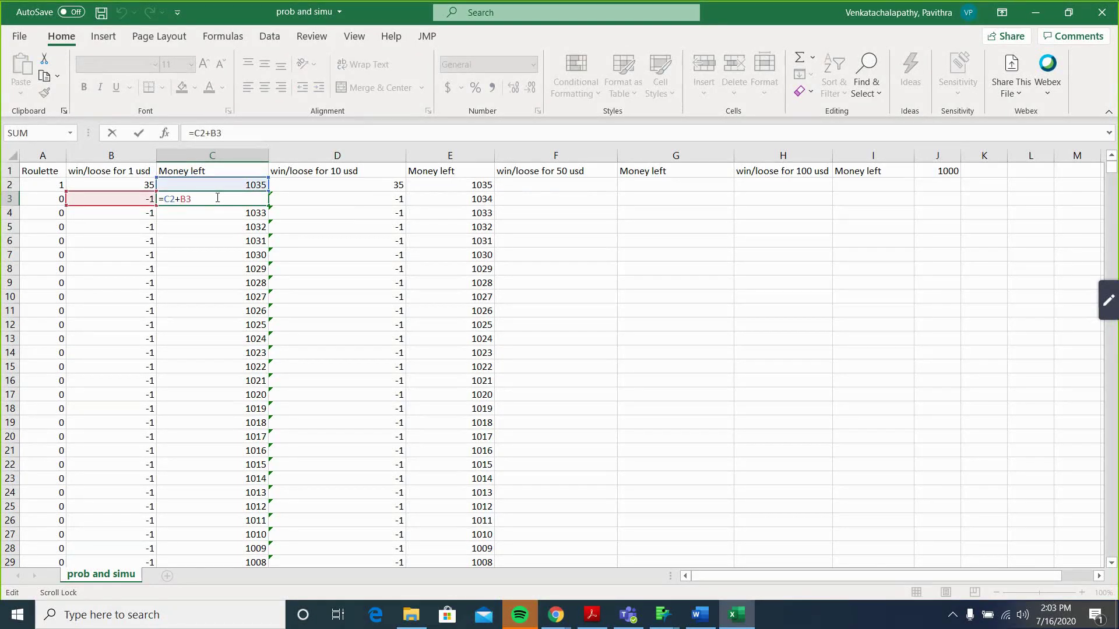
double_click(226, 183)
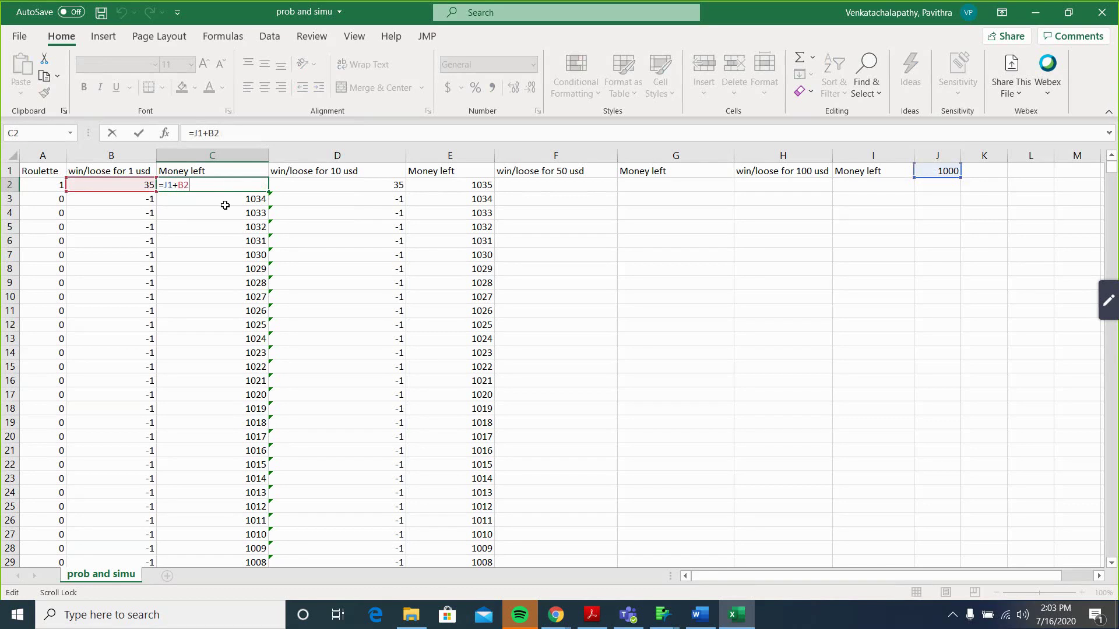
click(228, 201)
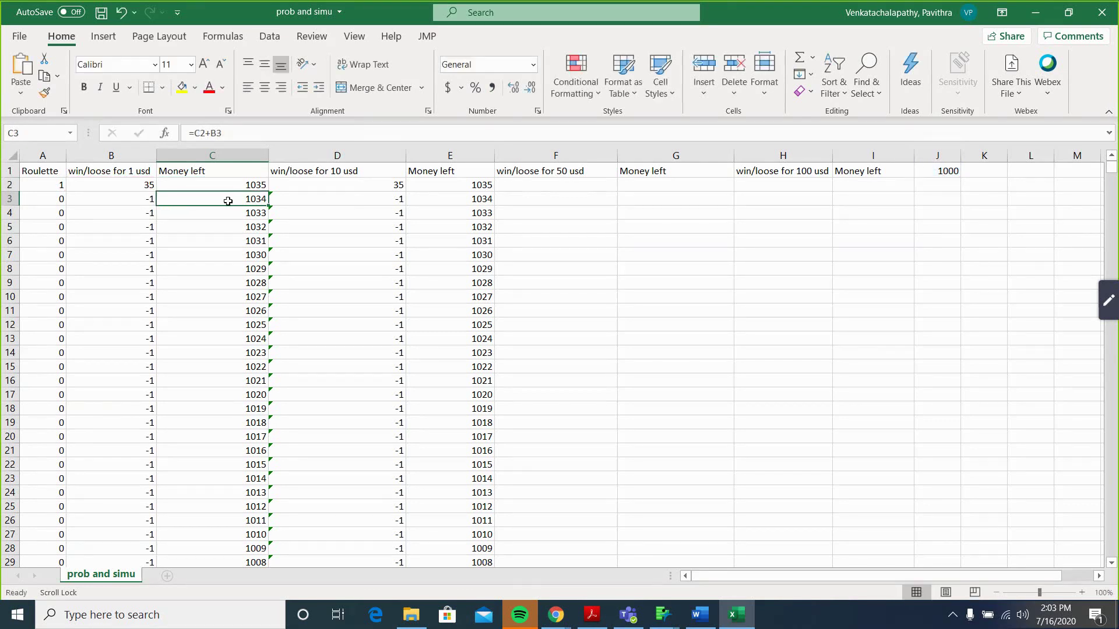
Try the formula =J1+B3 in C3, adding the bet result to the starting money instead of the previous balance
double_click(228, 200)
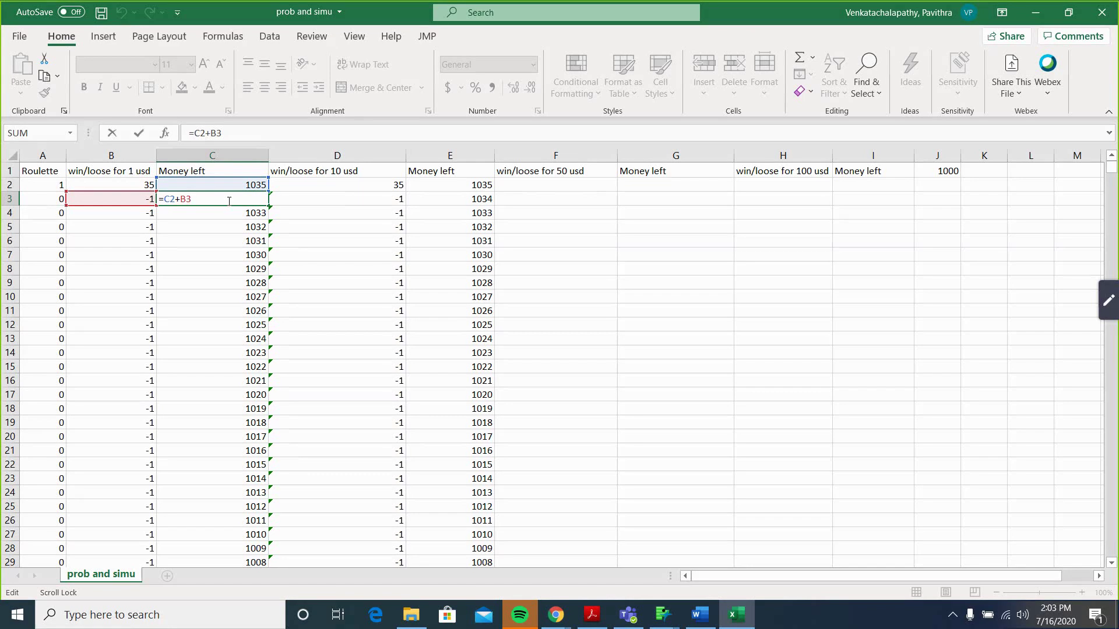
key(BackSpace)
key(BackSpace)
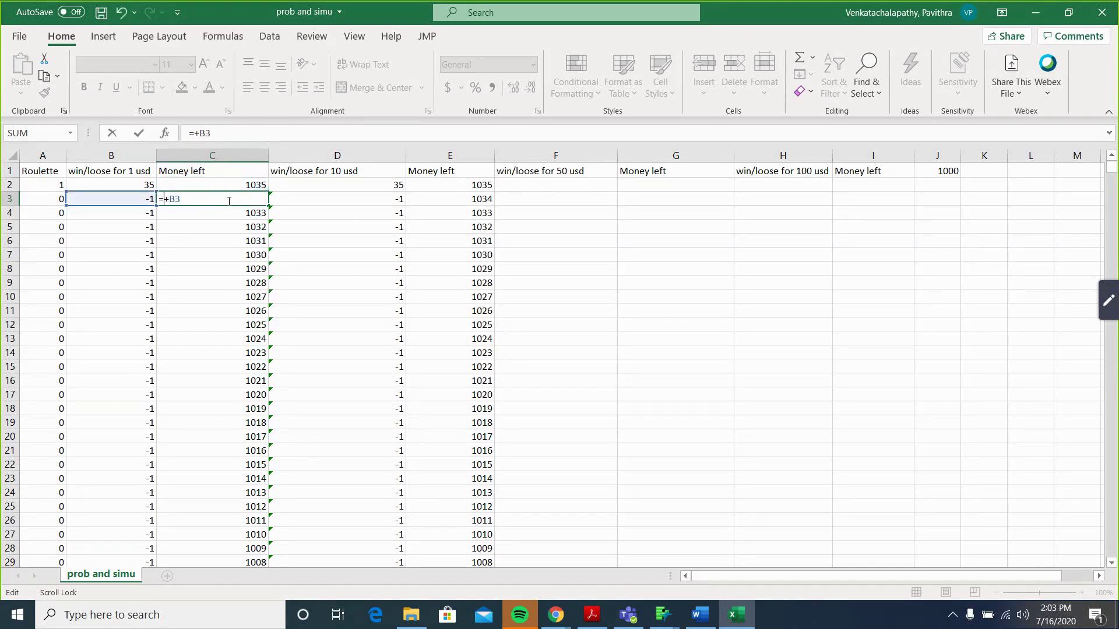
click(929, 171)
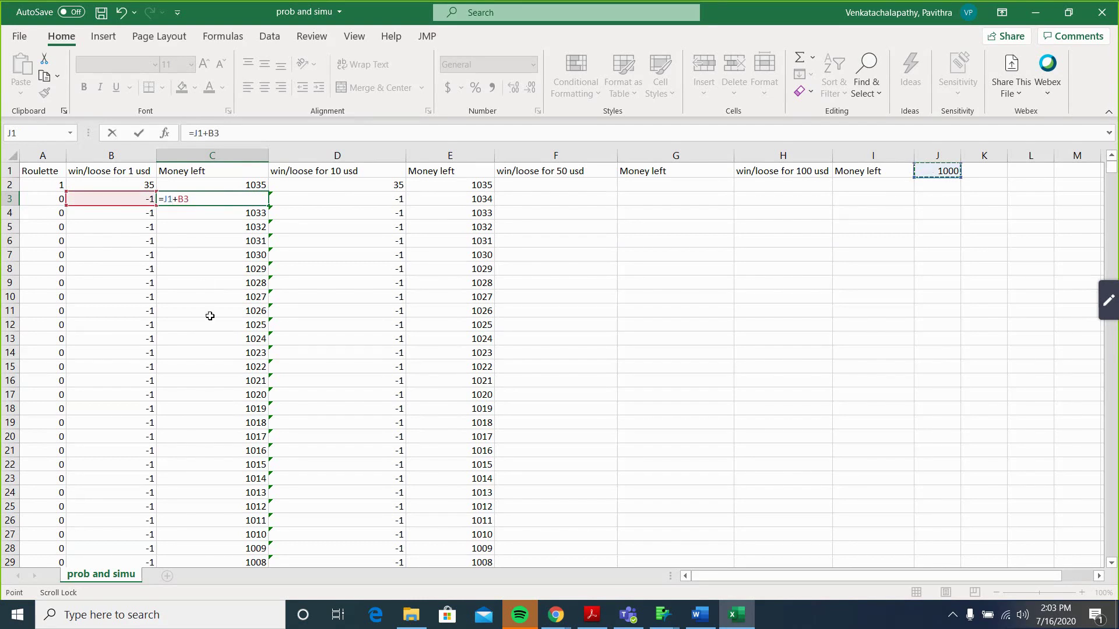
key(Return)
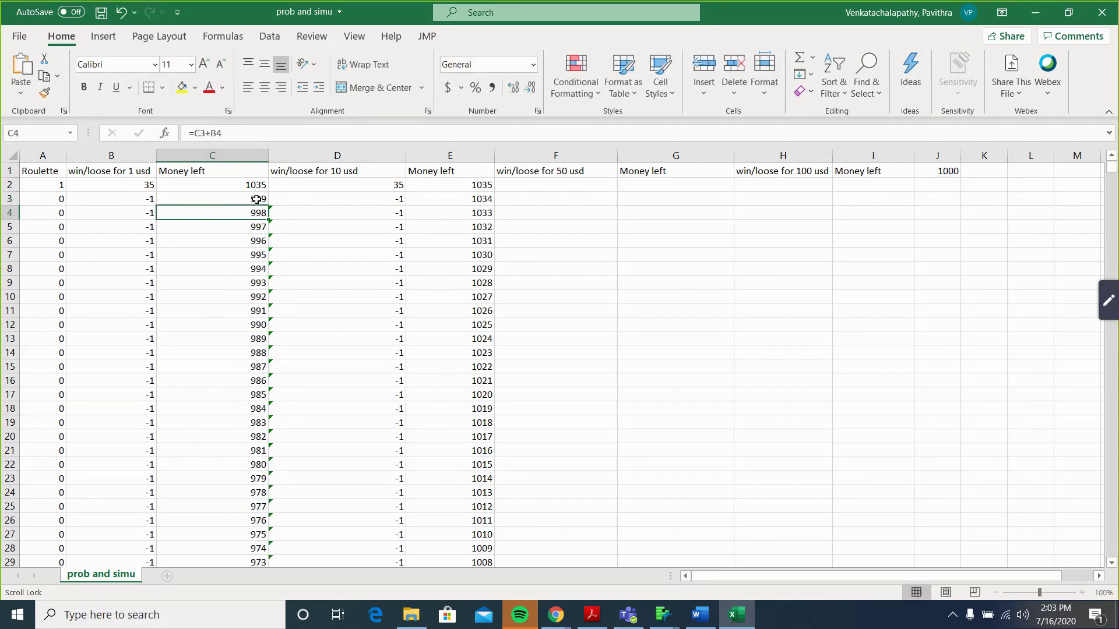
Check the effect of the changed C3 formula on the Money left values down column C
click(257, 199)
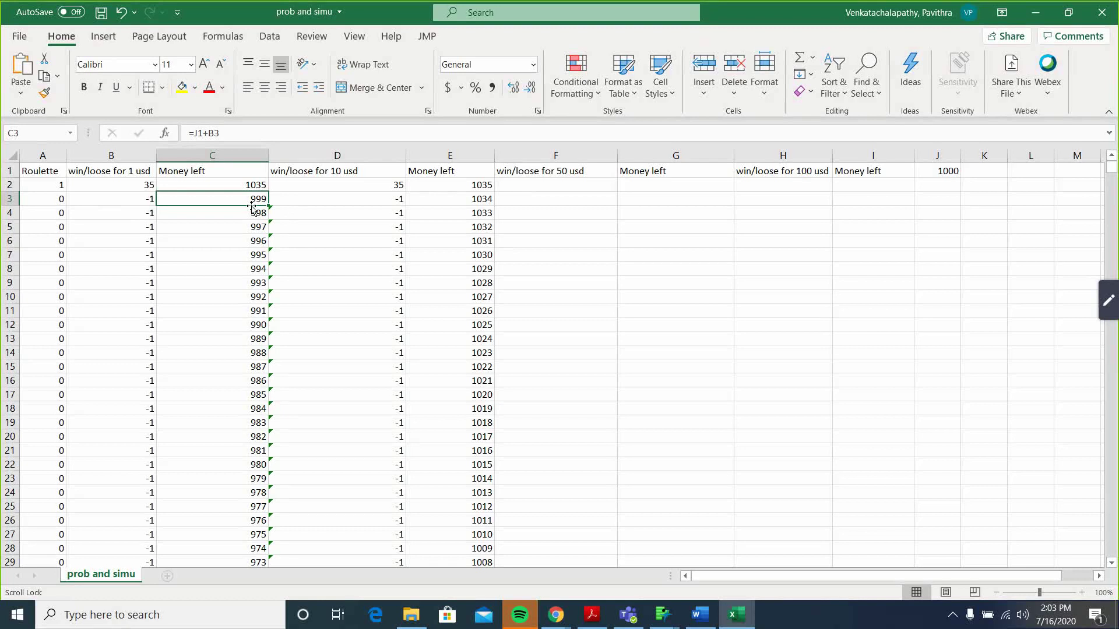
key(ctrl+Up)
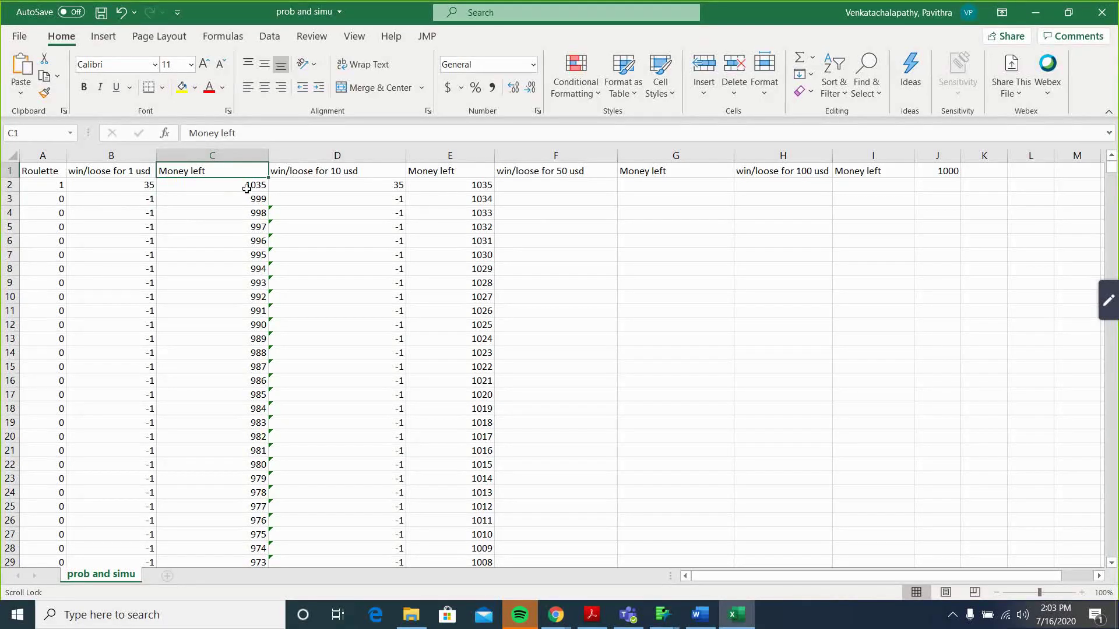
click(247, 189)
key(ctrl+Down)
scroll(246, 189, up, 20)
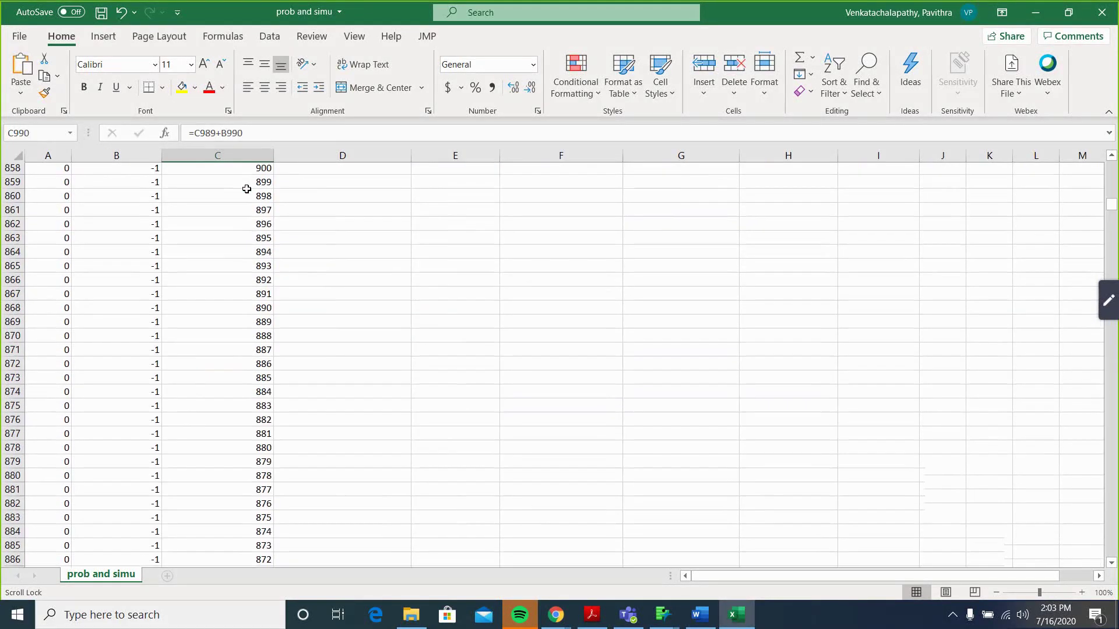
scroll(247, 189, up, 20)
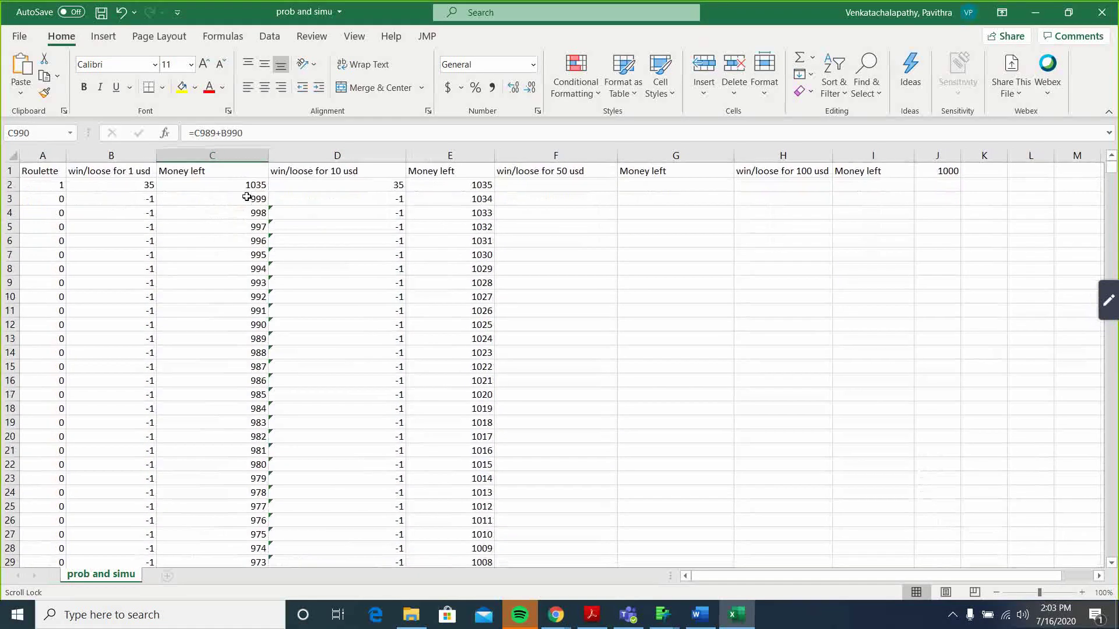
Restore the formula =C2+B3 in C3, referencing the previous balance again
double_click(248, 198)
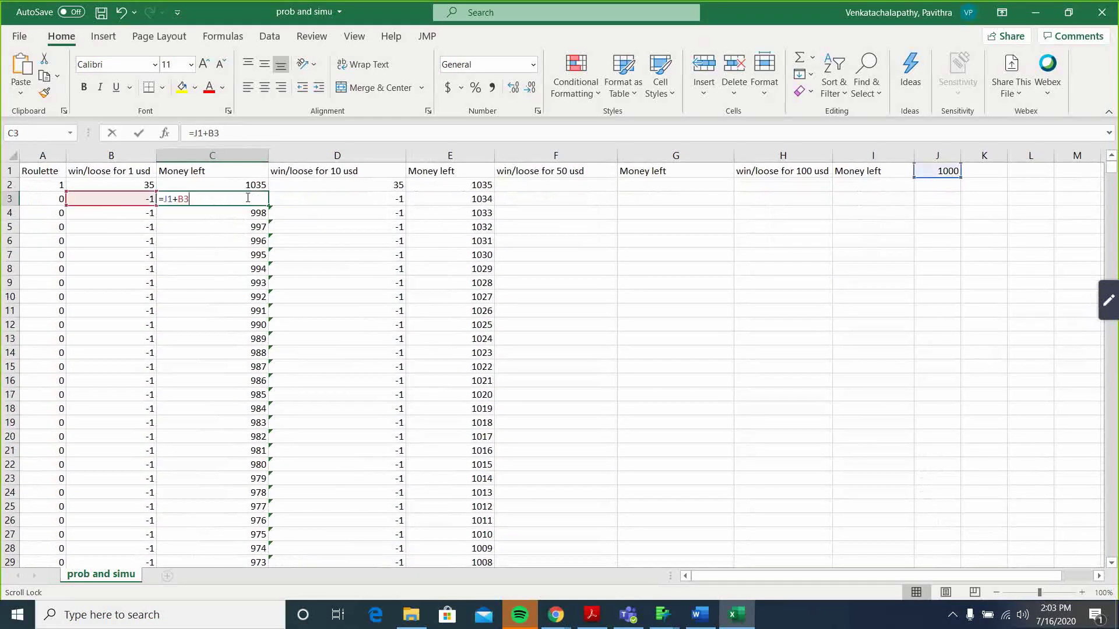
double_click(172, 198)
key(BackSpace)
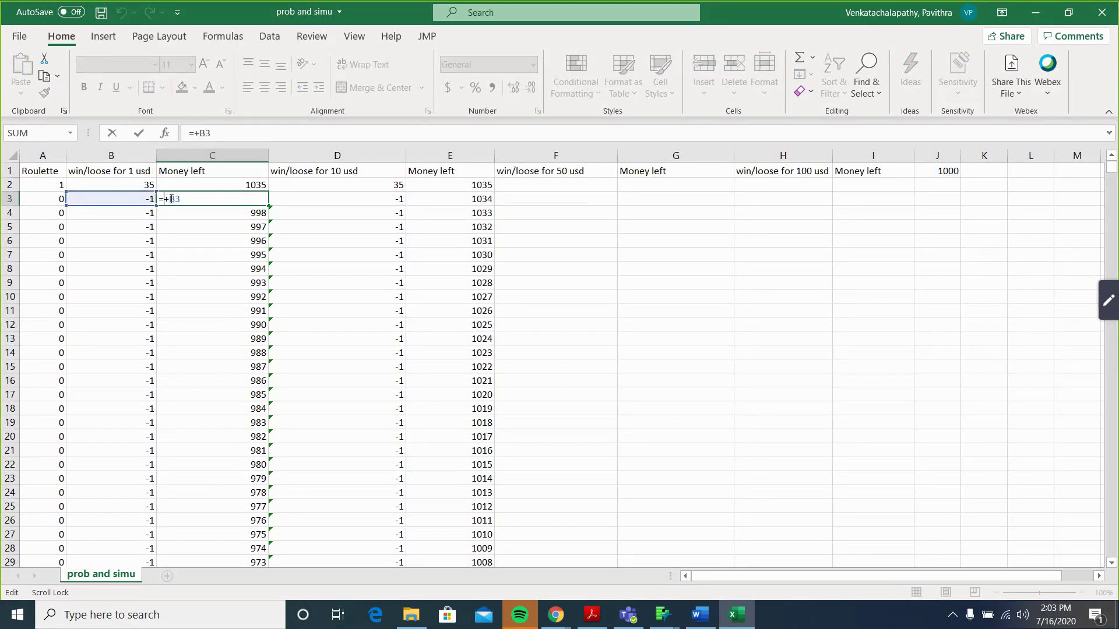
click(220, 184)
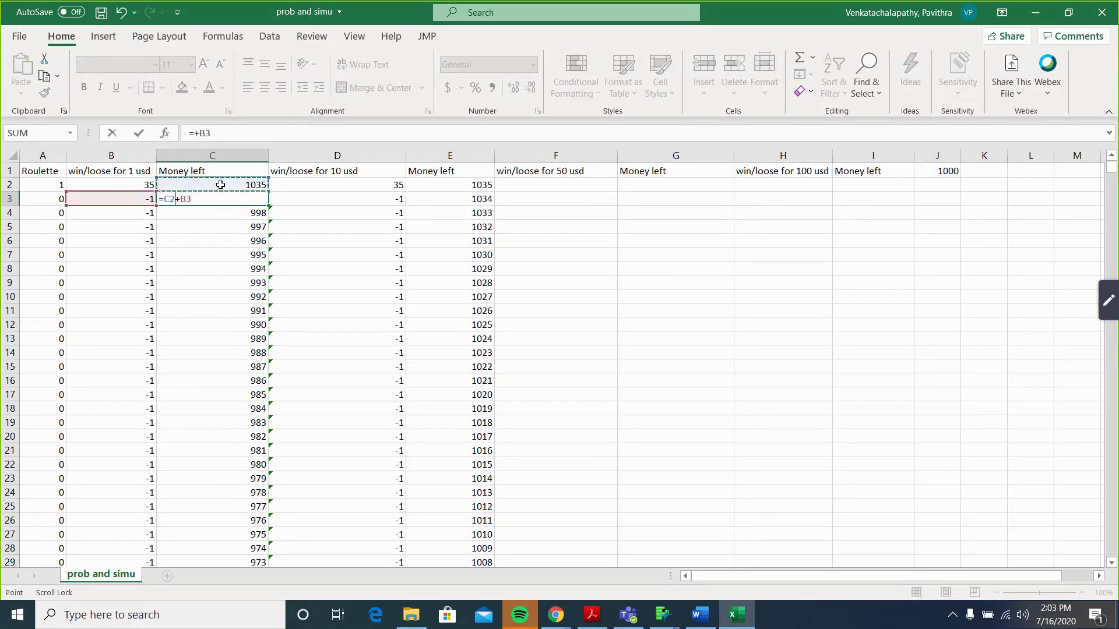
key(Return)
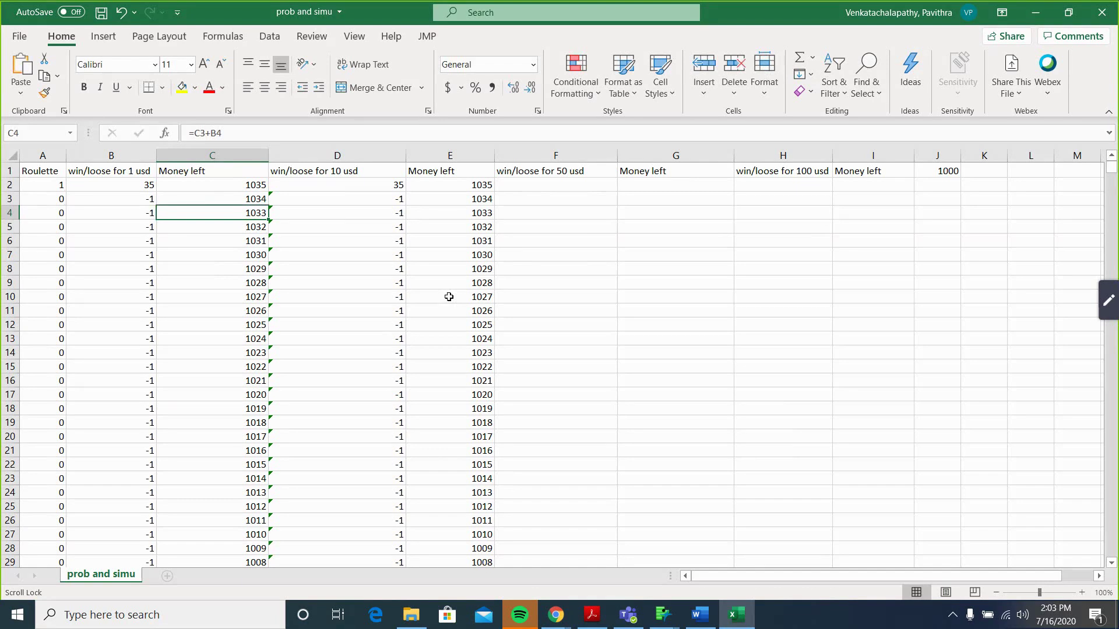
Compare the Money left formulas in C3 for 1 usd and E3 for 10 usd
click(218, 198)
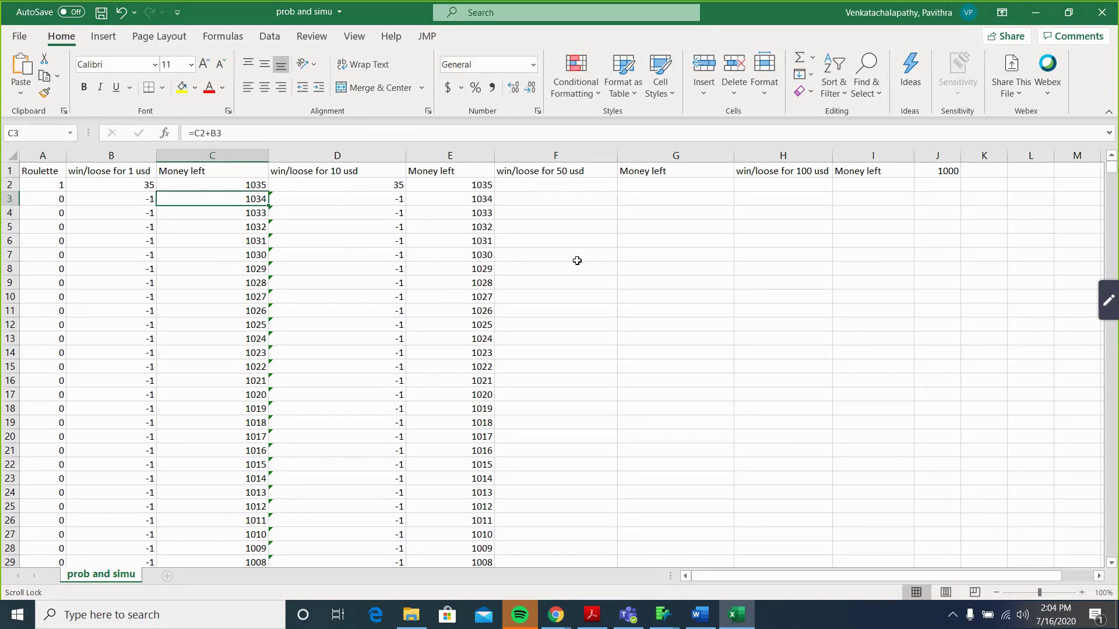
click(490, 201)
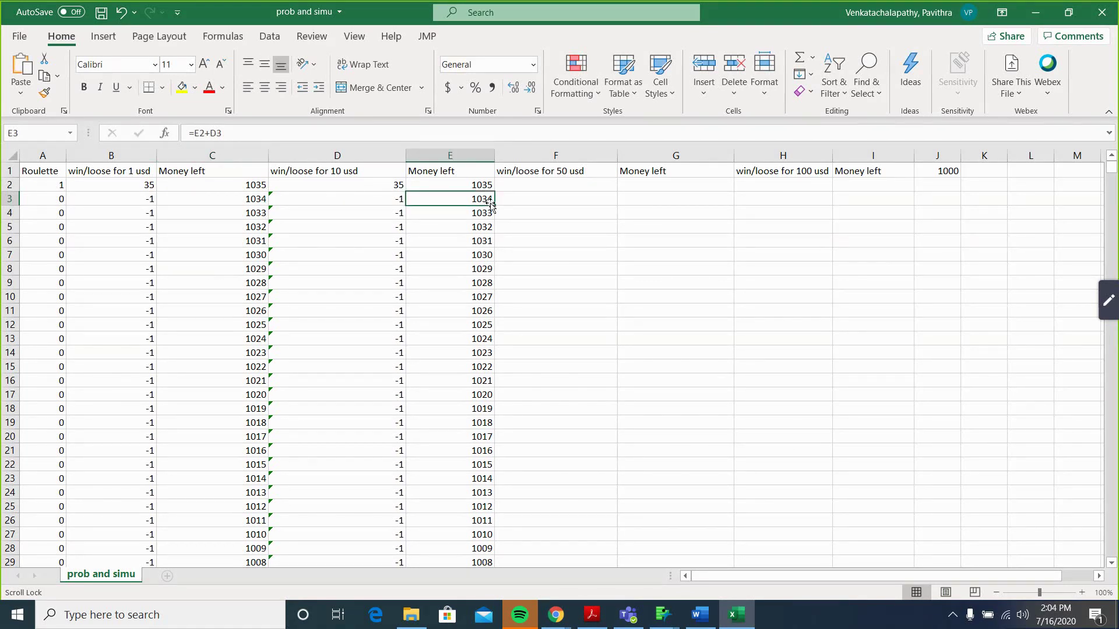